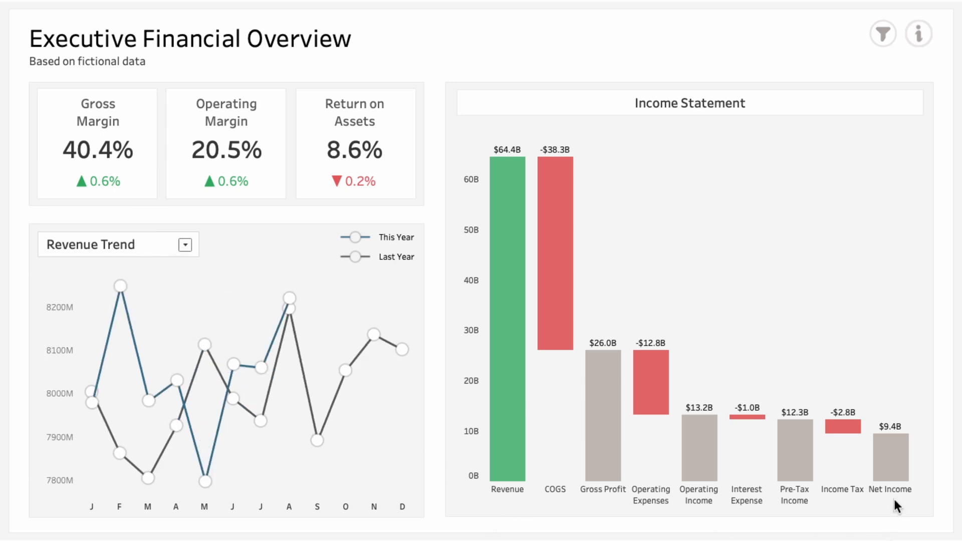
Exclude Hardware Solutions from the Division filter on the Executive Financial Overview dashboard and hide the filters
{"action": "left_click", "coordinate": [880, 32]}
{"action": "left_click", "coordinate": [840, 110]}
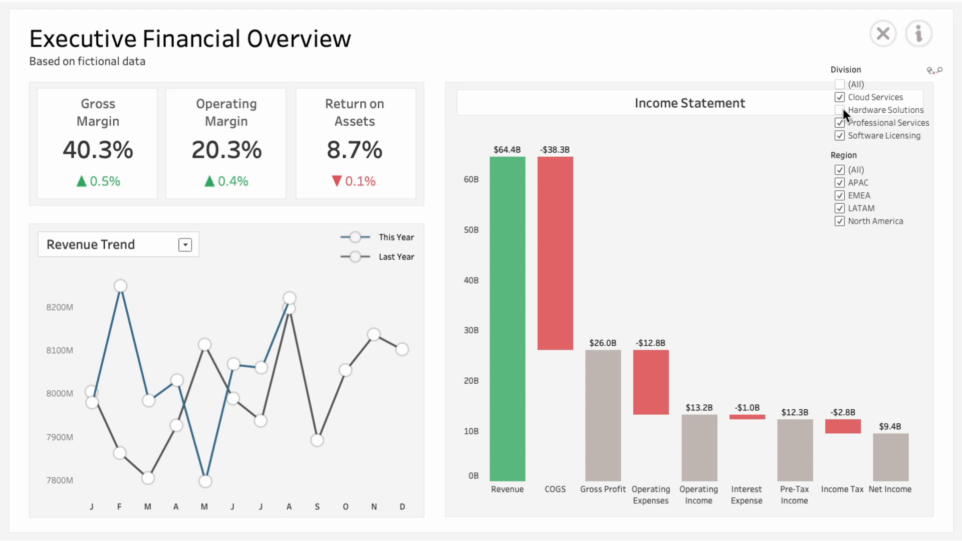
{"action": "left_click", "coordinate": [883, 33]}
{"action": "mouse_move", "coordinate": [927, 38]}
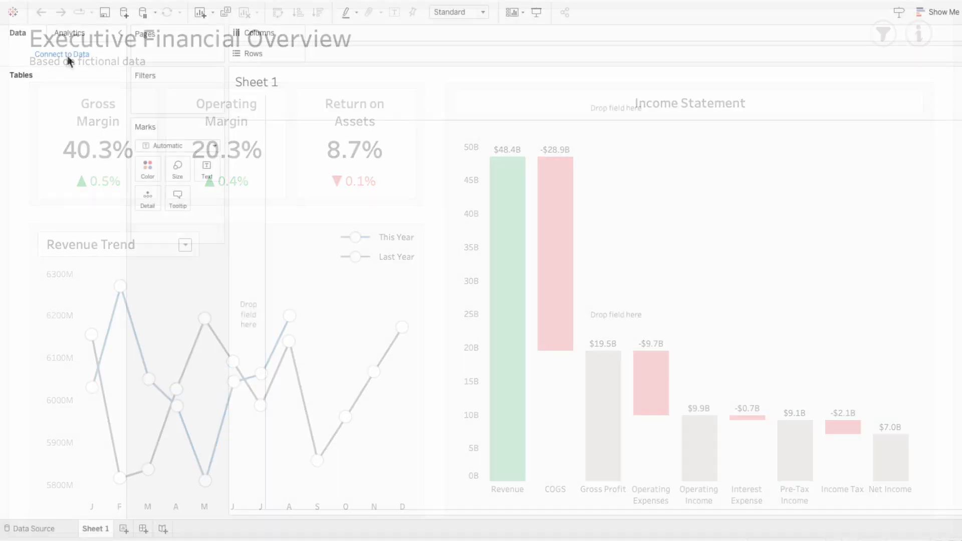
Connect to the Excel workbook CFO Level Financial Metrics as the data source and open the Sheet 1 worksheet
{"action": "left_click", "coordinate": [69, 57]}
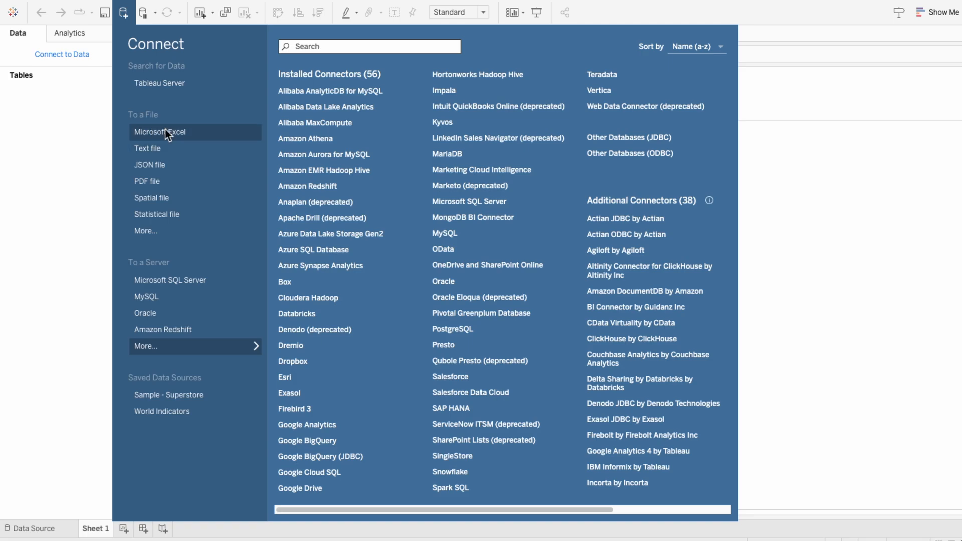
{"action": "left_click", "coordinate": [164, 129]}
{"action": "double_click", "coordinate": [246, 135]}
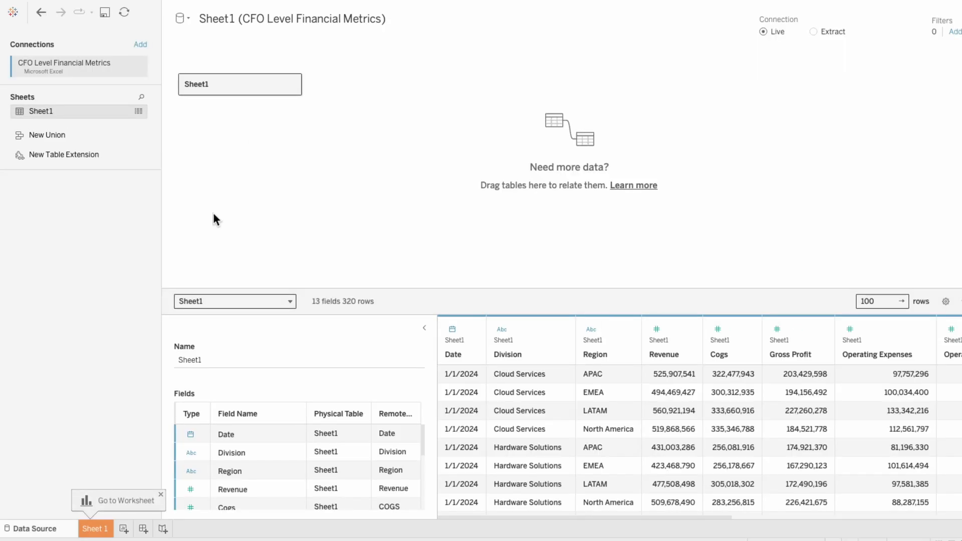
{"action": "left_click", "coordinate": [99, 532]}
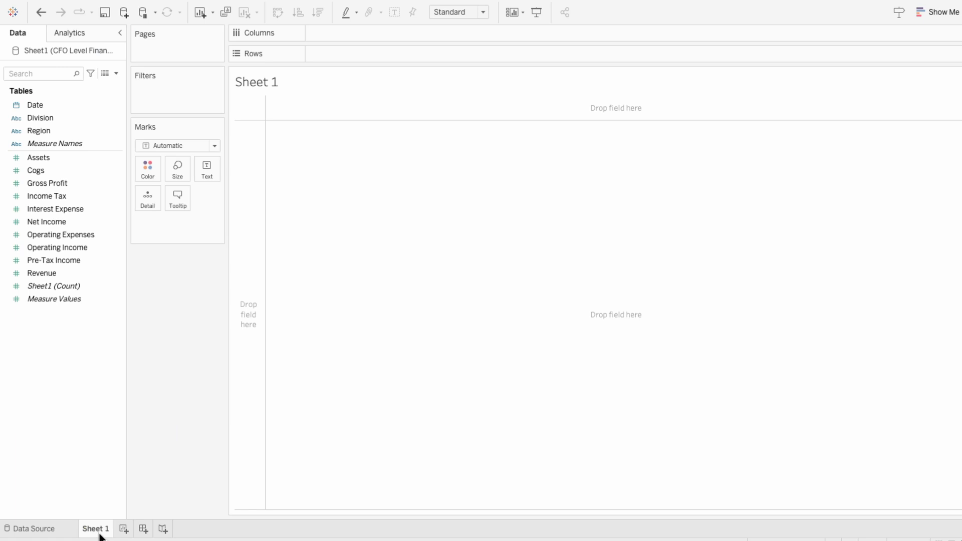
Create a dashboard placed before Sheet 1 and set its fixed width to 1300 px
{"action": "left_click", "coordinate": [144, 529]}
{"action": "left_click_drag", "start_coordinate": [146, 531], "coordinate": [85, 534]}
{"action": "left_click", "coordinate": [34, 125]}
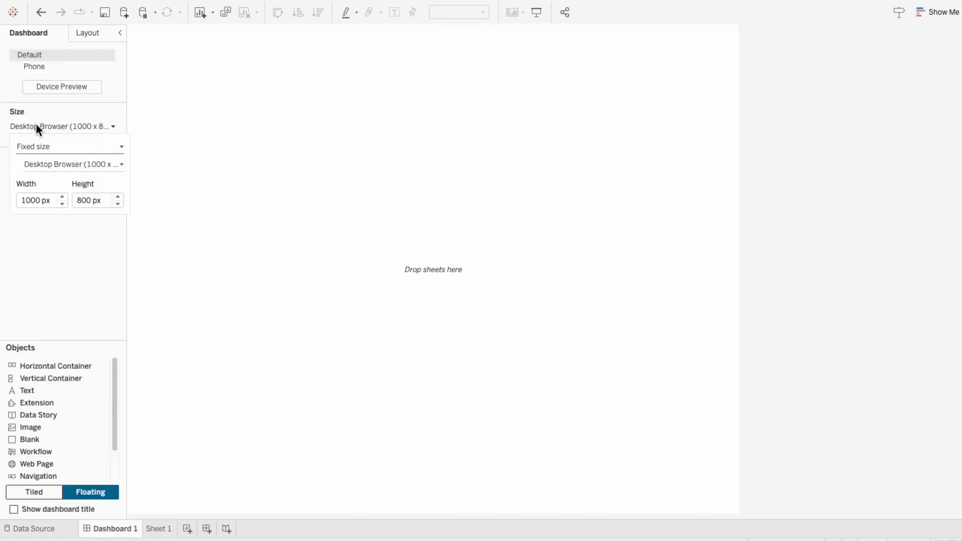
{"action": "double_click", "coordinate": [45, 200]}
{"action": "type", "text": "1300"}
{"action": "key", "text": "Return"}
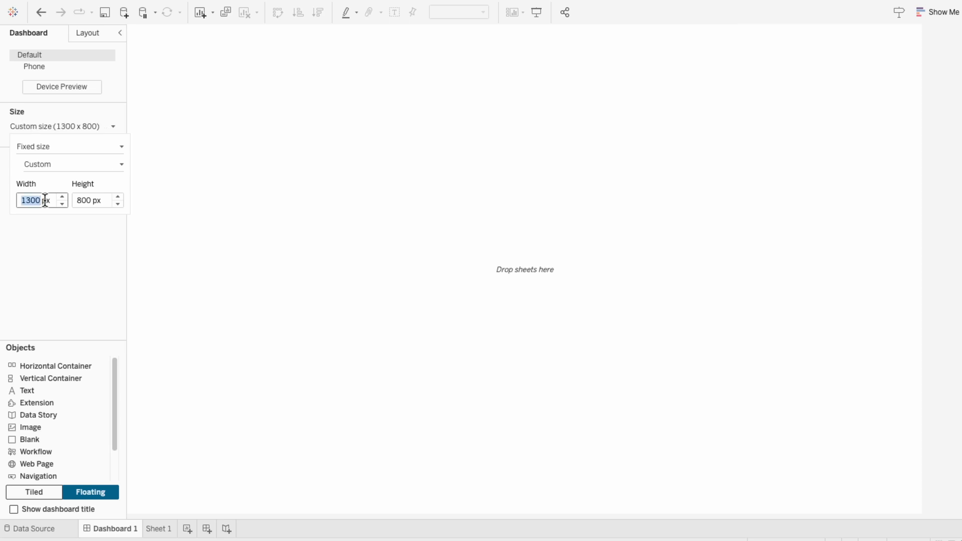
{"action": "left_click", "coordinate": [149, 324]}
Add an empty floating text object to the dashboard, positioned at x 0, y 0 and sized 1300 by 800
{"action": "left_click_drag", "start_coordinate": [77, 393], "coordinate": [348, 332]}
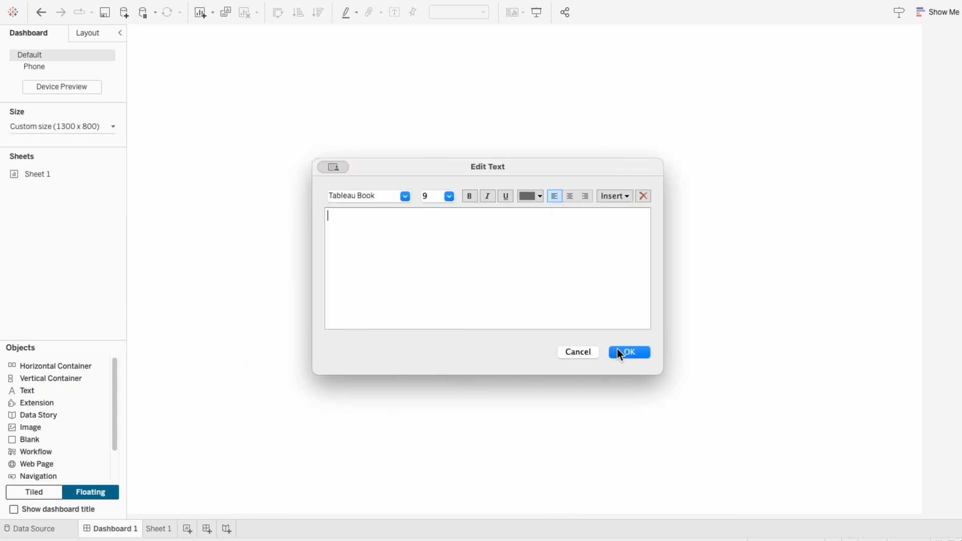
{"action": "left_click", "coordinate": [620, 353]}
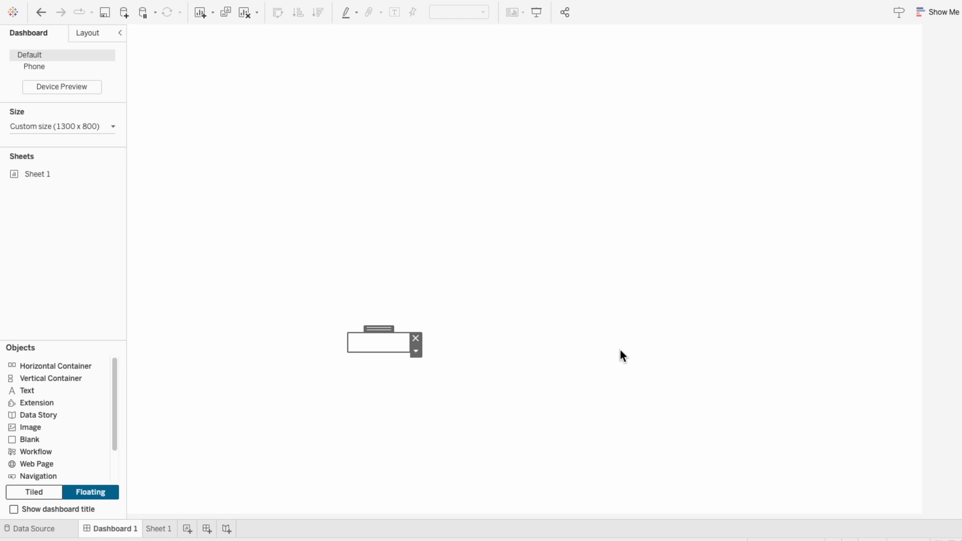
{"action": "left_click", "coordinate": [83, 31]}
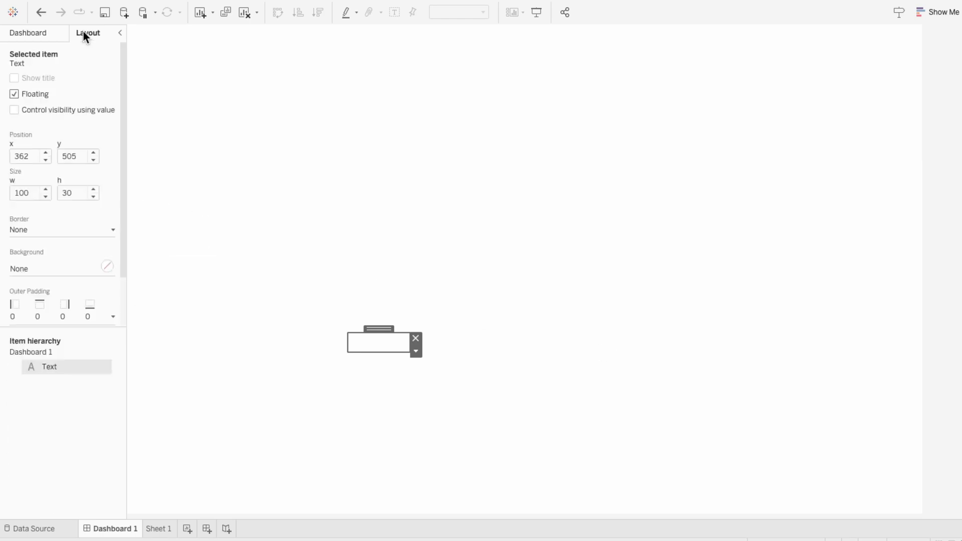
{"action": "double_click", "coordinate": [32, 156]}
{"action": "type", "text": "0"}
{"action": "key", "text": "Tab"}
{"action": "type", "text": "0"}
{"action": "key", "text": "Tab"}
{"action": "type", "text": "1300"}
{"action": "key", "text": "Tab"}
{"action": "type", "text": "800"}
{"action": "key", "text": "Return"}
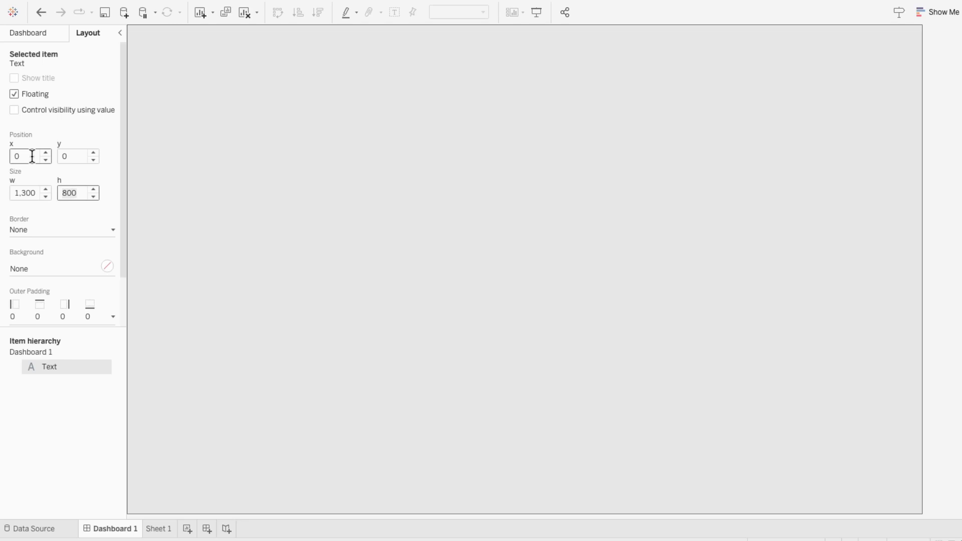
Fill the background of the full-size text object with light grey
{"action": "left_click", "coordinate": [38, 273]}
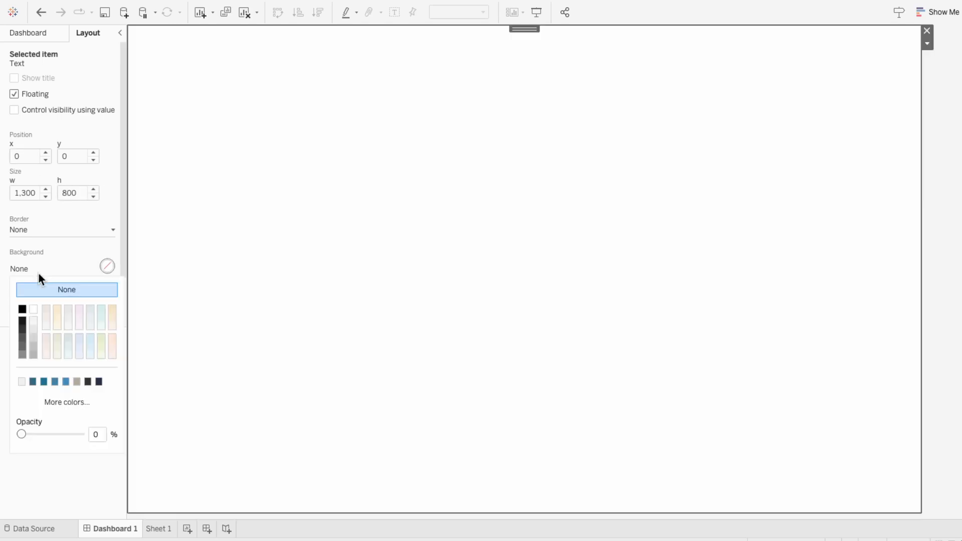
{"action": "left_click", "coordinate": [31, 319]}
{"action": "left_click", "coordinate": [189, 316]}
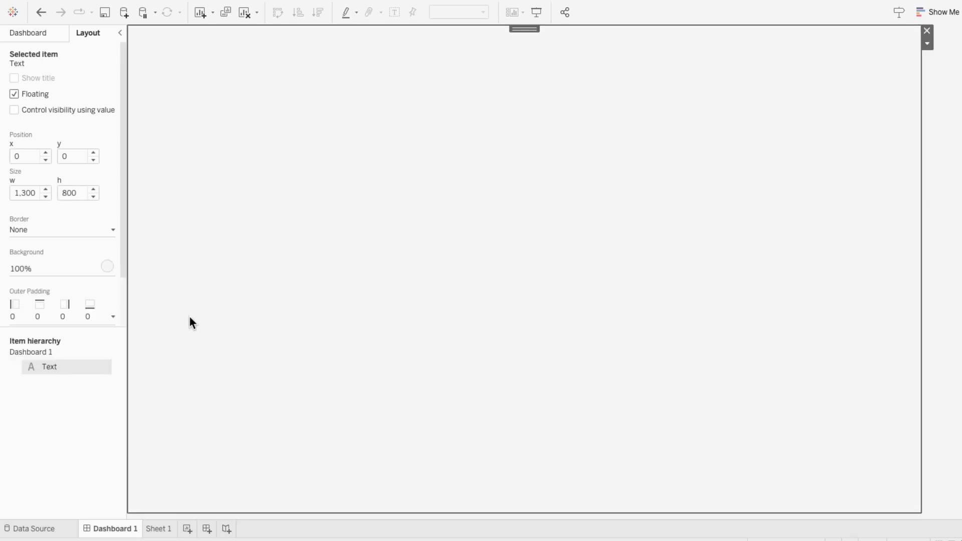
Add a second empty text object about 1272 by 769 px, leaving a thin margin inside the grey background
{"action": "left_click", "coordinate": [39, 35]}
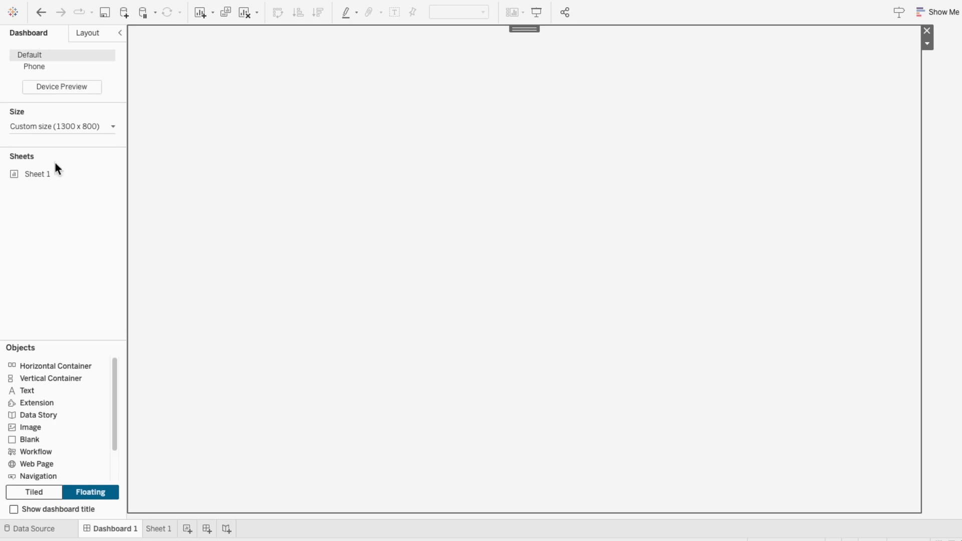
{"action": "left_click_drag", "start_coordinate": [38, 380], "coordinate": [912, 480]}
{"action": "left_click", "coordinate": [580, 352]}
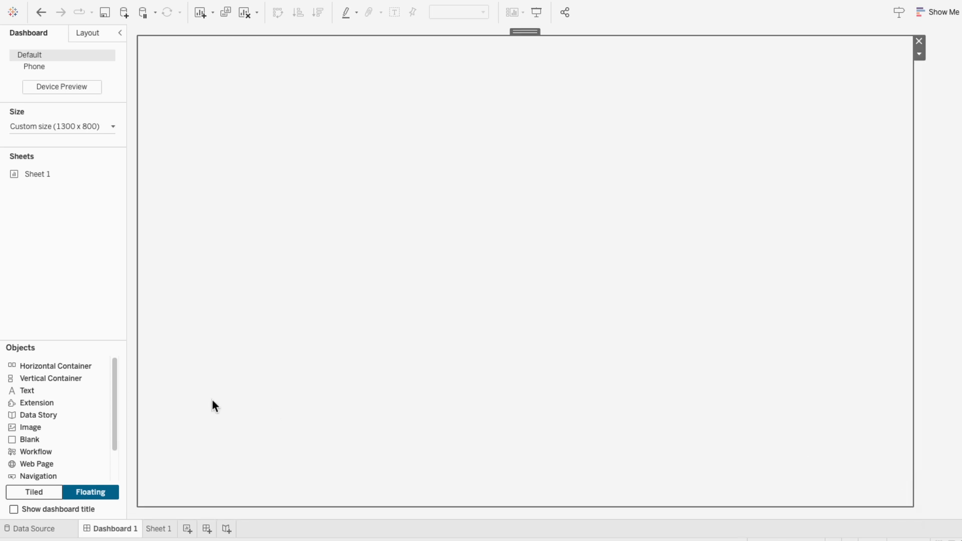
{"action": "left_click_drag", "start_coordinate": [139, 383], "coordinate": [133, 382]}
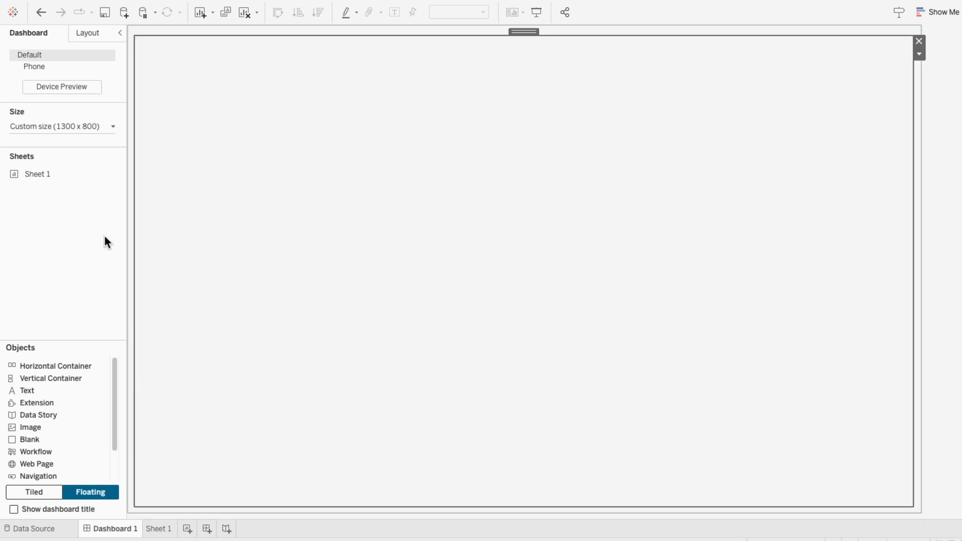
Fill the background of the second, inset text object with white
{"action": "left_click", "coordinate": [84, 33]}
{"action": "left_click", "coordinate": [45, 257]}
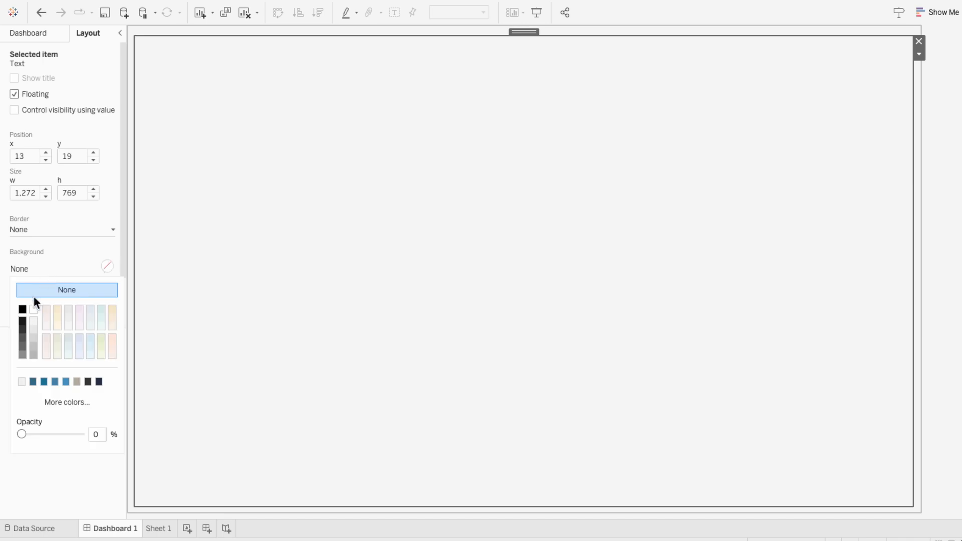
{"action": "left_click", "coordinate": [35, 308]}
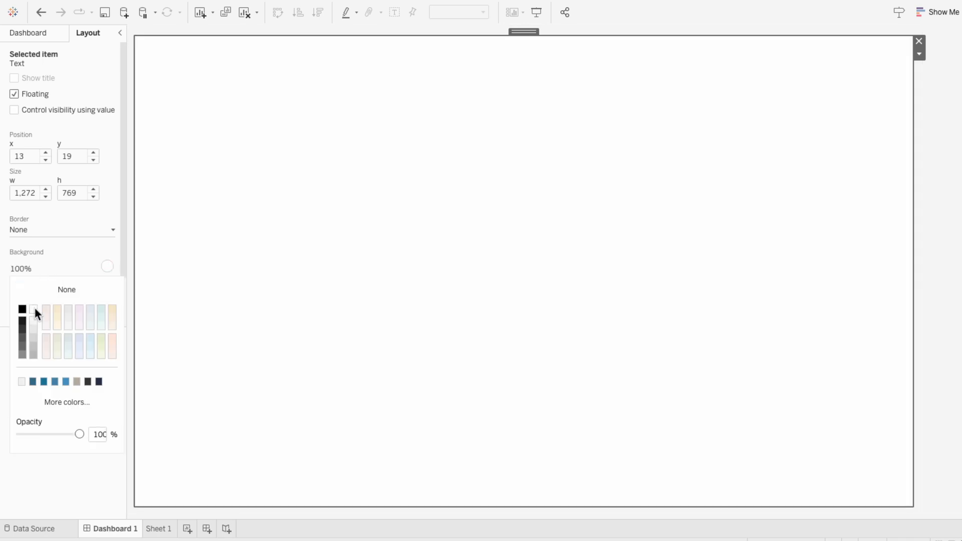
{"action": "left_click", "coordinate": [56, 254]}
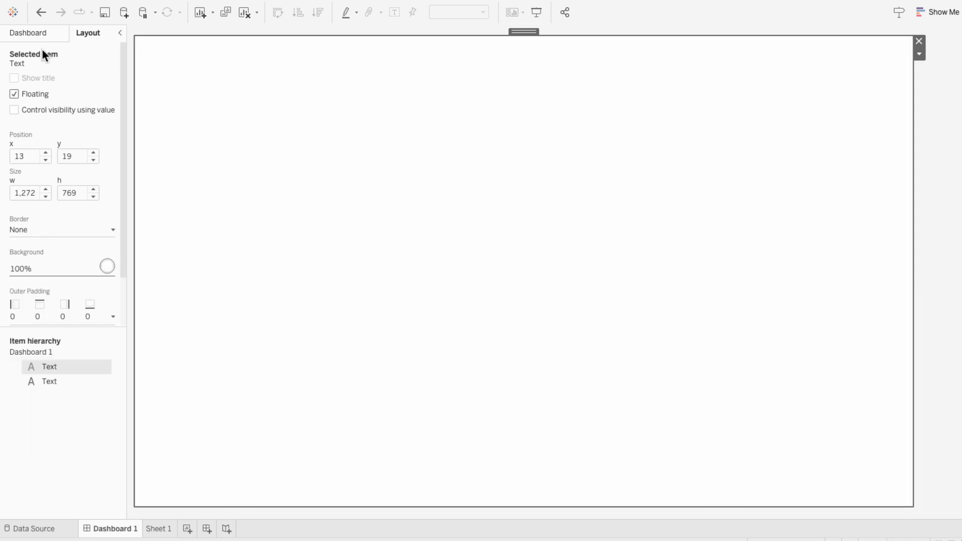
Add a third empty text object about 444 by 168 px in the upper left area of the white canvas
{"action": "left_click", "coordinate": [34, 34]}
{"action": "left_click_drag", "start_coordinate": [28, 391], "coordinate": [290, 325]}
{"action": "left_click", "coordinate": [630, 351]}
{"action": "left_click_drag", "start_coordinate": [363, 191], "coordinate": [429, 209]}
Give the third text object a thin light grey solid border and a light grey background
{"action": "left_click", "coordinate": [80, 32]}
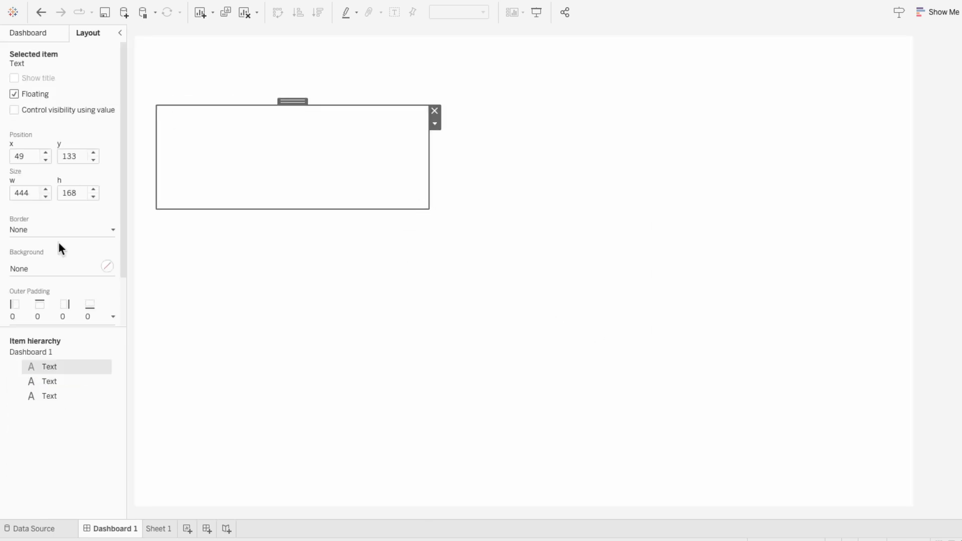
{"action": "left_click", "coordinate": [60, 229]}
{"action": "left_click", "coordinate": [32, 370]}
{"action": "left_click", "coordinate": [43, 238]}
{"action": "left_click", "coordinate": [43, 269]}
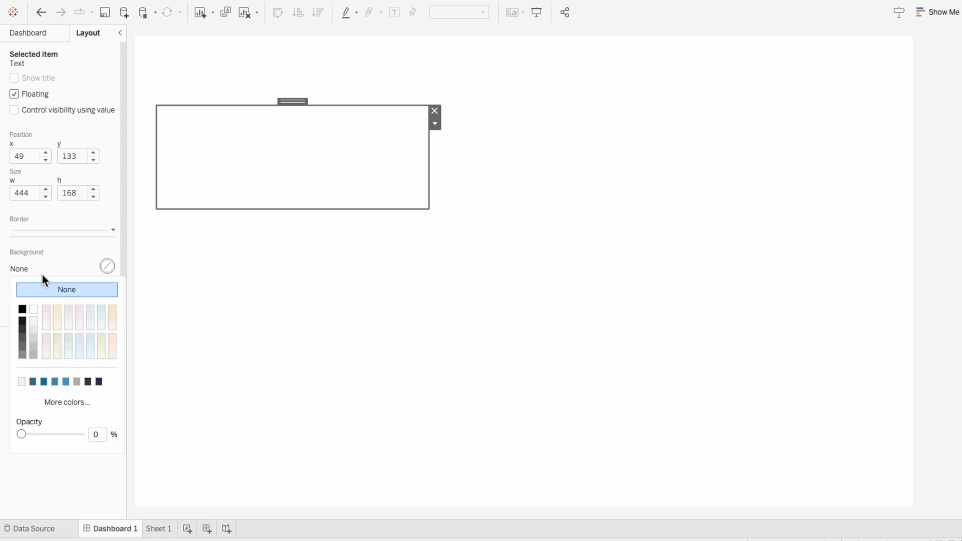
{"action": "left_click", "coordinate": [33, 321]}
{"action": "left_click", "coordinate": [285, 317]}
Duplicate the grey panel, narrow the copy to about 117 px wide and make its background white
{"action": "left_click", "coordinate": [261, 187]}
{"action": "key", "text": "ctrl+c"}
{"action": "key", "text": "ctrl+v"}
{"action": "left_click_drag", "start_coordinate": [435, 169], "coordinate": [235, 170]}
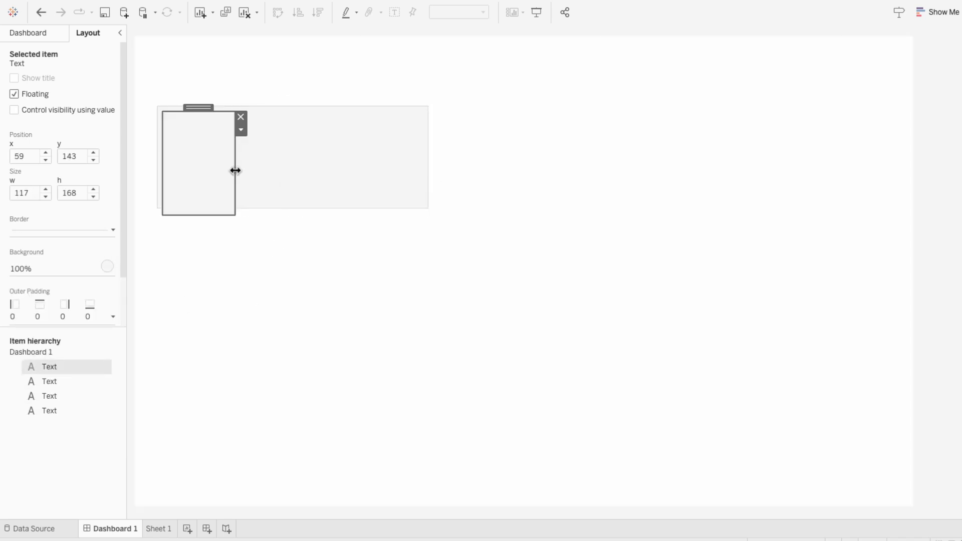
{"action": "left_click", "coordinate": [107, 266]}
{"action": "left_click", "coordinate": [36, 306]}
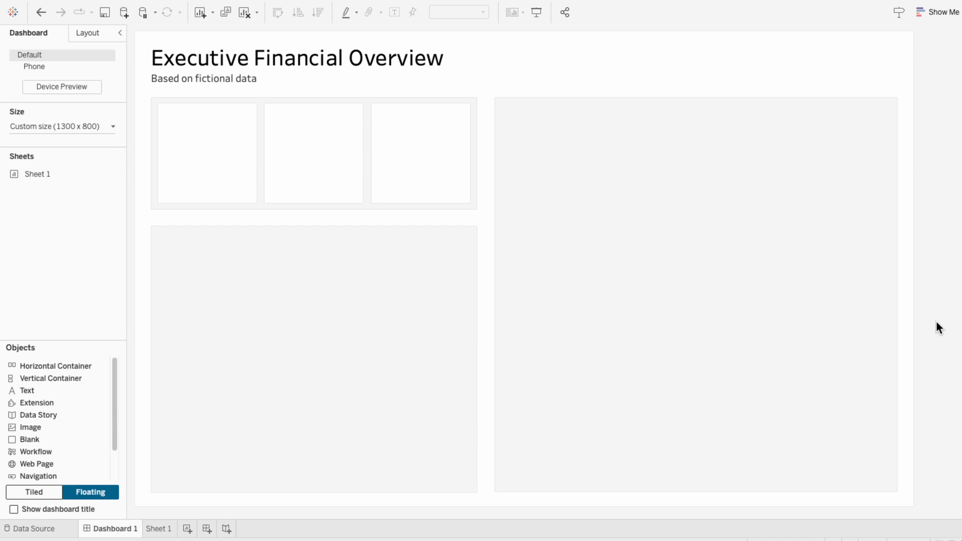
Open the Sheet 1 worksheet and rename it Metrics
{"action": "left_click", "coordinate": [157, 531]}
{"action": "double_click", "coordinate": [157, 530]}
{"action": "type", "text": "Metrics"}
{"action": "key", "text": "Return"}
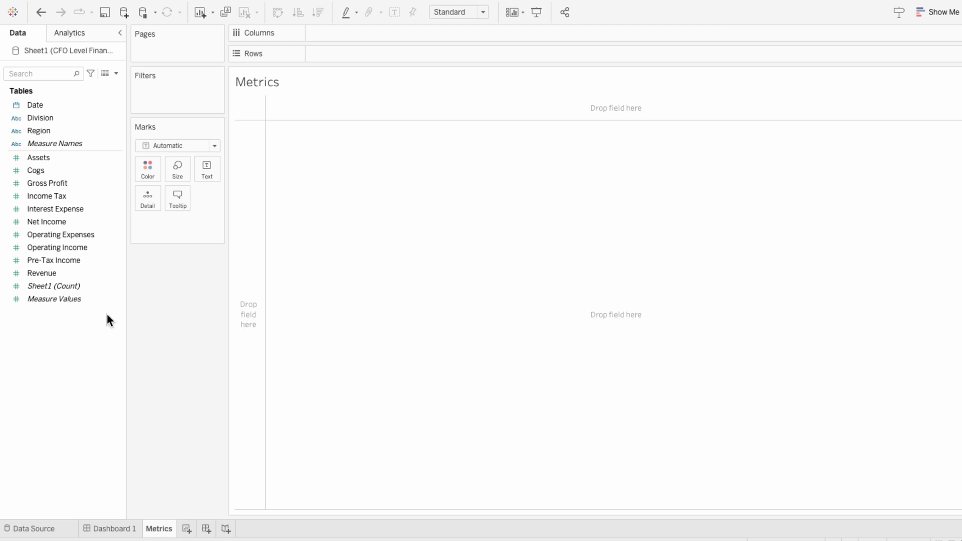
Create a calculated field named Gross Margin with the formula SUM([Gross Profit]) / SUM([Revenue])
{"action": "left_click", "coordinate": [117, 74]}
{"action": "left_click", "coordinate": [113, 85]}
{"action": "type", "text": "Gross Margin"}
{"action": "key", "text": "Tab"}
{"action": "type", "text": "SUM(G"}
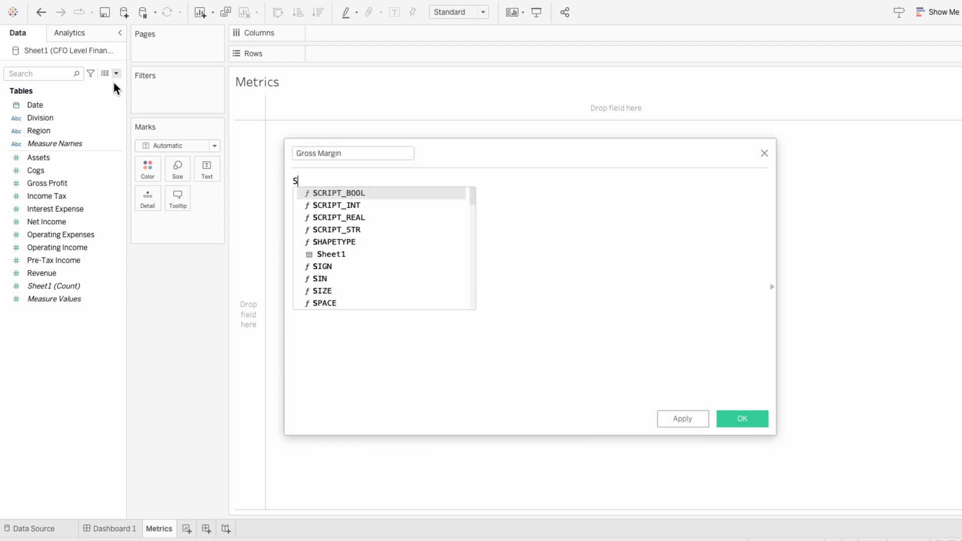
{"action": "key", "text": "Return"}
{"action": "type", "text": ") / "}
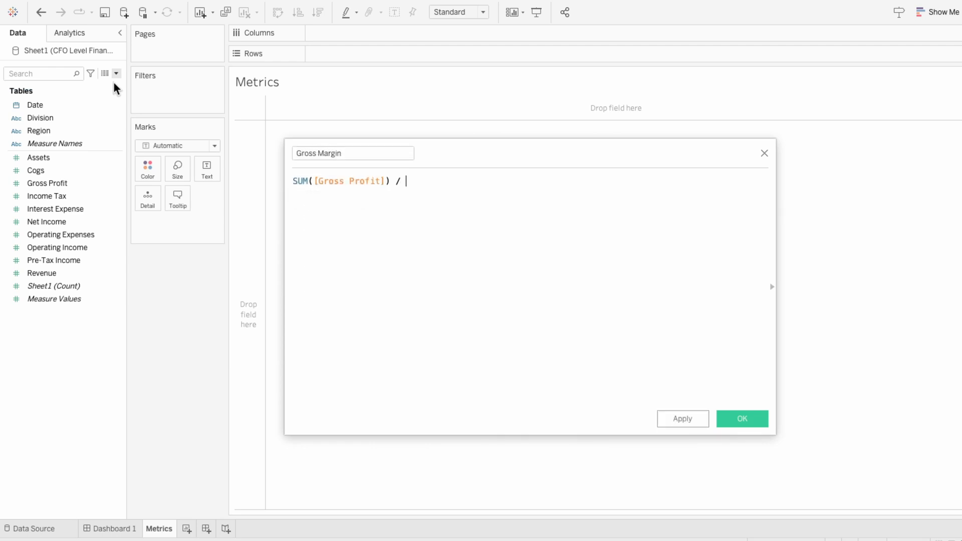
{"action": "type", "text": "SUM([Rev"}
{"action": "key", "text": "Return"}
{"action": "type", "text": ")"}
{"action": "left_click", "coordinate": [744, 423]}
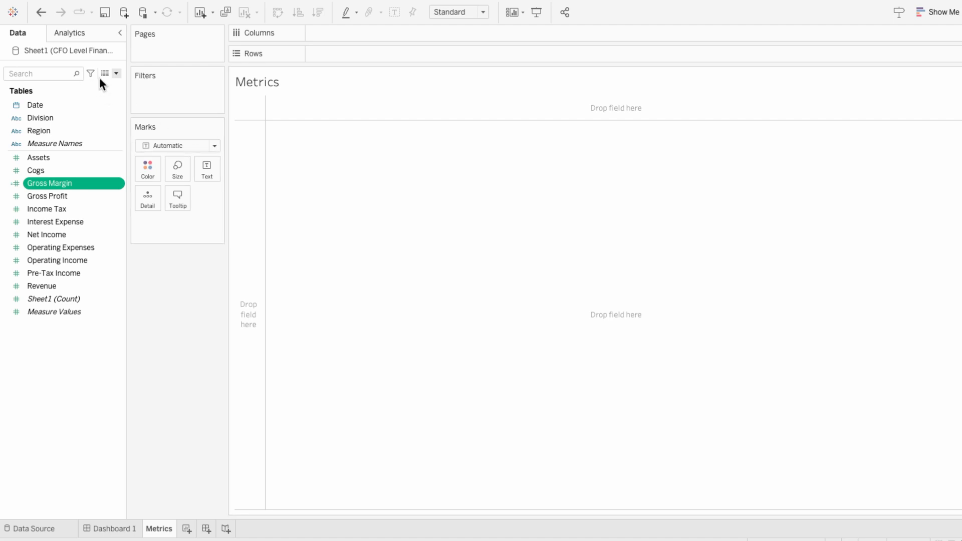
Create a calculated field named Operating Margin with the formula SUM([Operating Income]) / SUM([Revenue])
{"action": "left_click", "coordinate": [113, 75]}
{"action": "left_click", "coordinate": [112, 83]}
{"action": "type", "text": "Operating Margin"}
{"action": "key", "text": "Tab"}
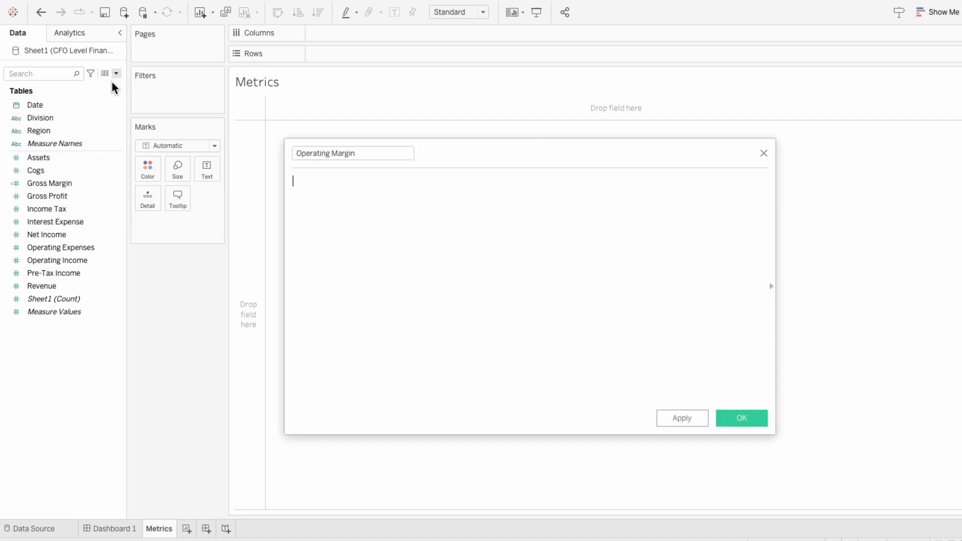
{"action": "type", "text": "SUM([Operating Income]) / SUM([Revenue])"}
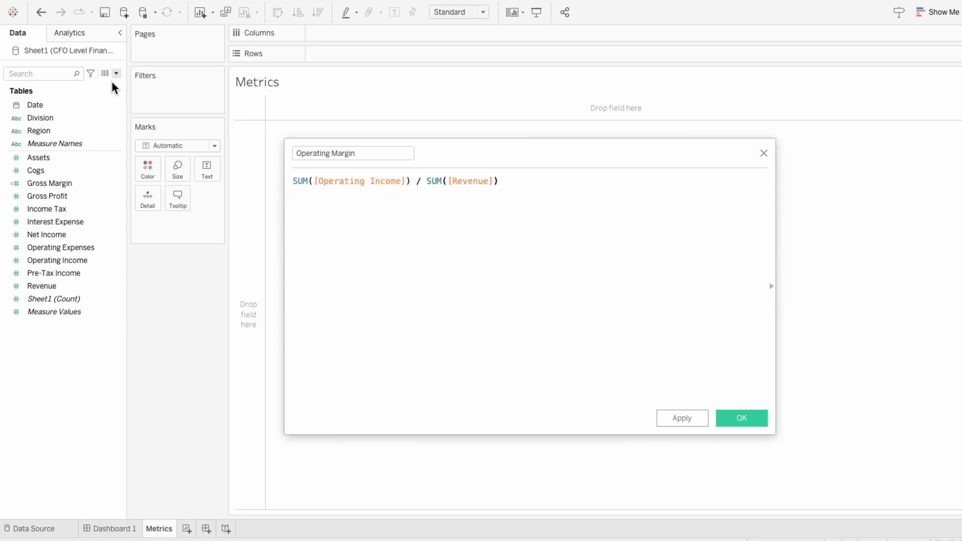
{"action": "left_click", "coordinate": [732, 417]}
Create a calculated field named Return on Assets with the formula SUM([Net Income]) / SUM([Assets])
{"action": "left_click", "coordinate": [115, 74]}
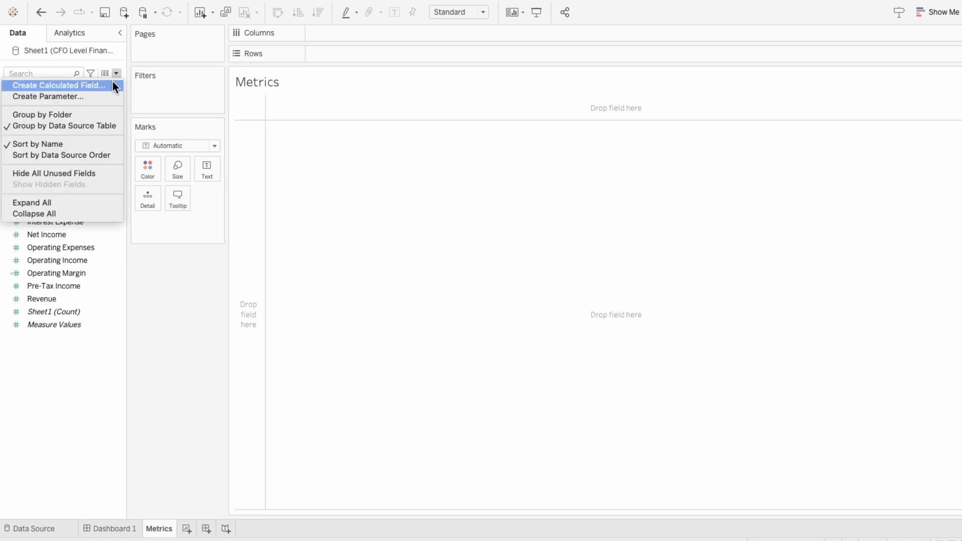
{"action": "left_click", "coordinate": [112, 82]}
{"action": "type", "text": "Return on Assets"}
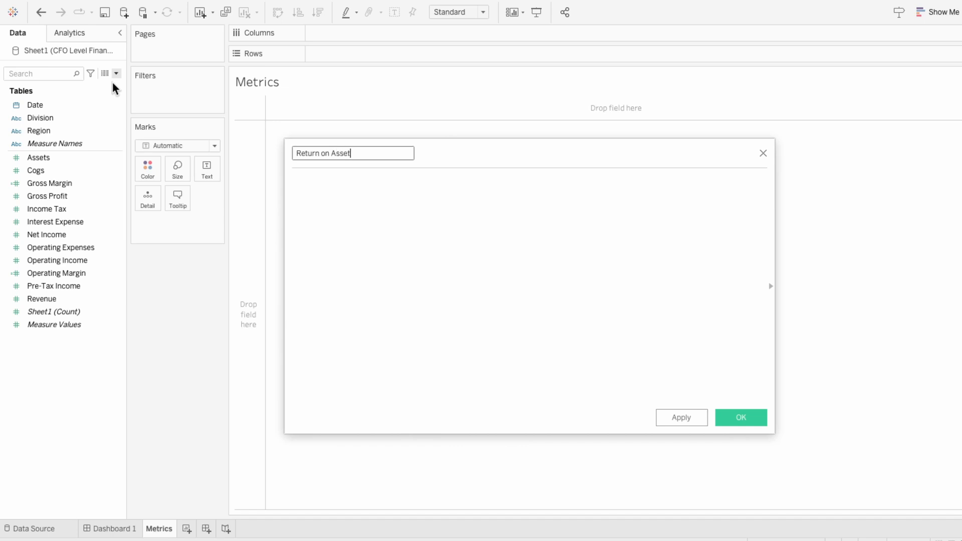
{"action": "key", "text": "Tab"}
{"action": "type", "text": "SUM(net"}
{"action": "key", "text": "Return"}
{"action": "type", "text": ") / SUM(ass"}
{"action": "key", "text": "Return"}
{"action": "type", "text": ")"}
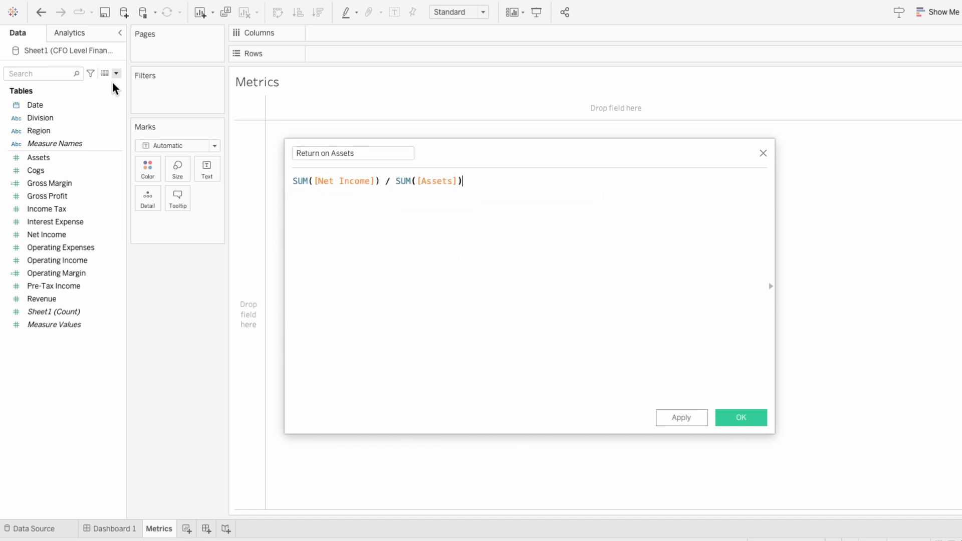
{"action": "left_click", "coordinate": [724, 420]}
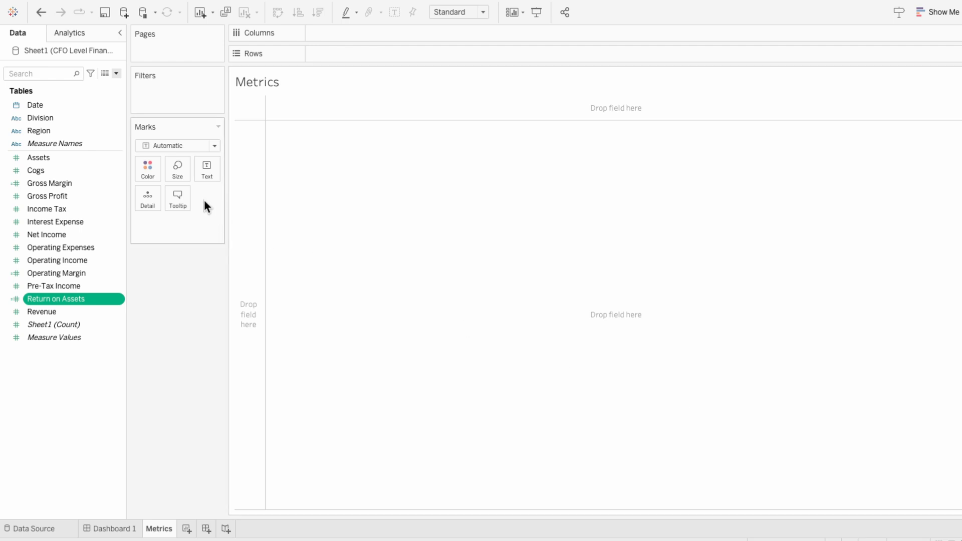
Add Measure Names to the Metrics view as columns
{"action": "left_click", "coordinate": [56, 146]}
{"action": "double_click", "coordinate": [56, 146]}
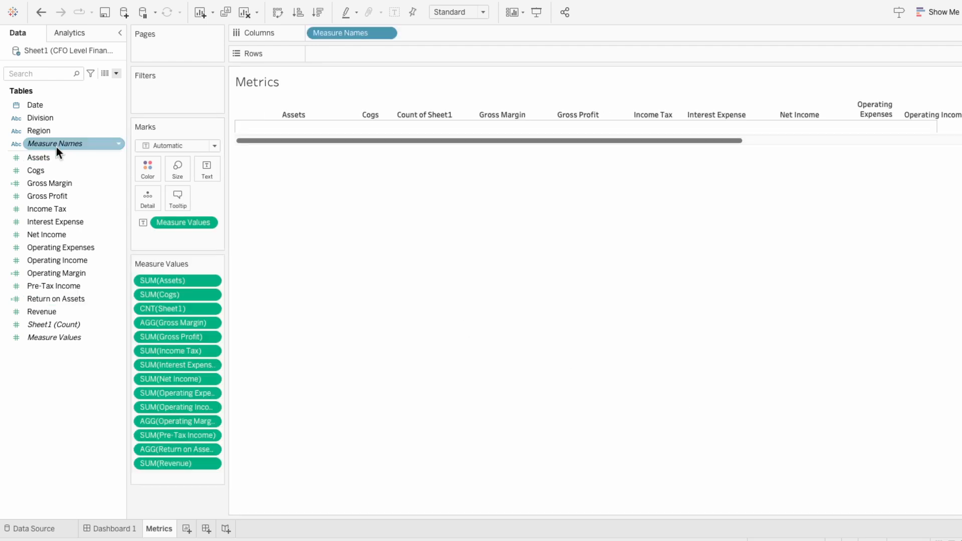
Keep only Gross Margin, Operating Margin and Return on Assets in the measure values, and widen the table so their headers fit on one line
{"action": "left_click", "coordinate": [166, 276]}
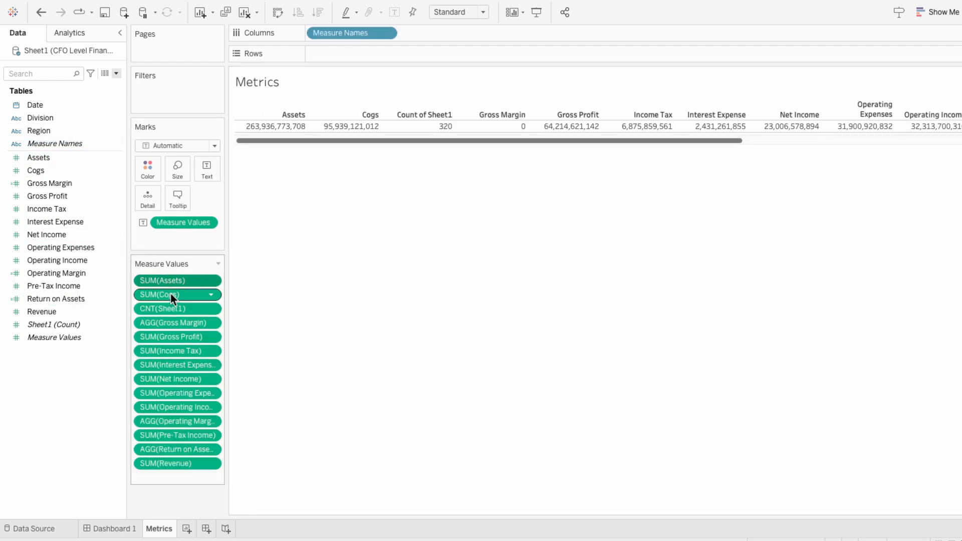
{"action": "left_click", "coordinate": [171, 306], "text": "shift"}
{"action": "key", "text": "Delete"}
{"action": "left_click", "coordinate": [168, 296]}
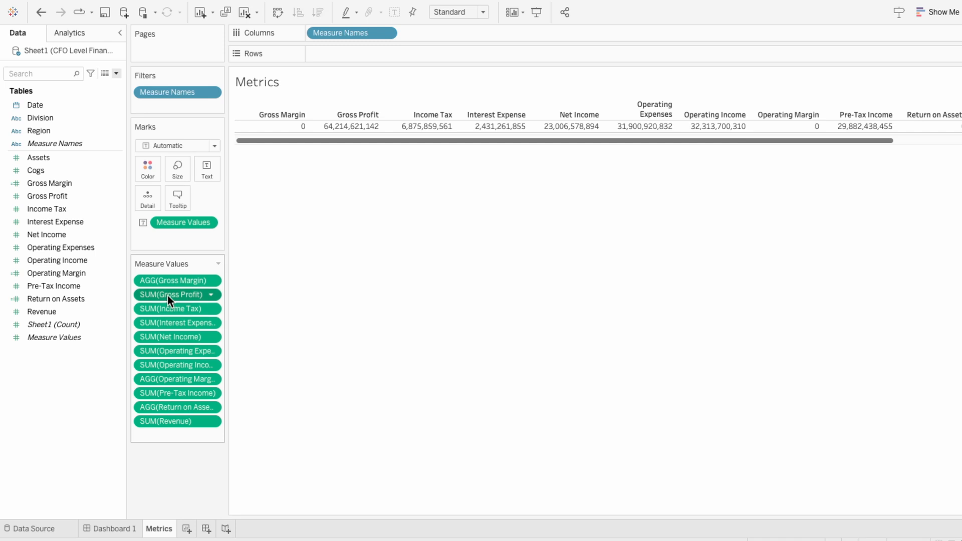
{"action": "left_click", "coordinate": [175, 359], "text": "shift"}
{"action": "key", "text": "Delete"}
{"action": "left_click", "coordinate": [173, 309]}
{"action": "left_click", "coordinate": [173, 335], "text": "ctrl"}
{"action": "key", "text": "Delete"}
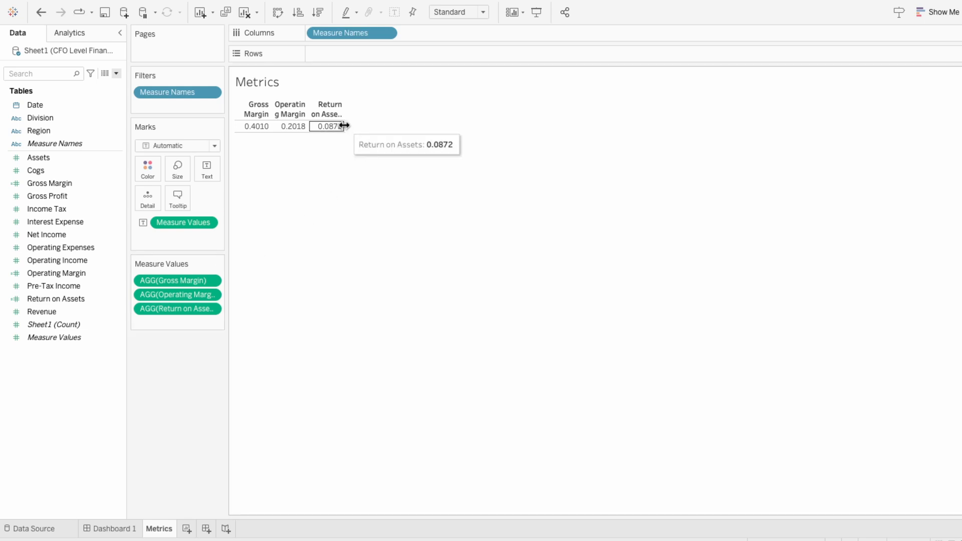
{"action": "left_click_drag", "start_coordinate": [344, 125], "coordinate": [558, 126]}
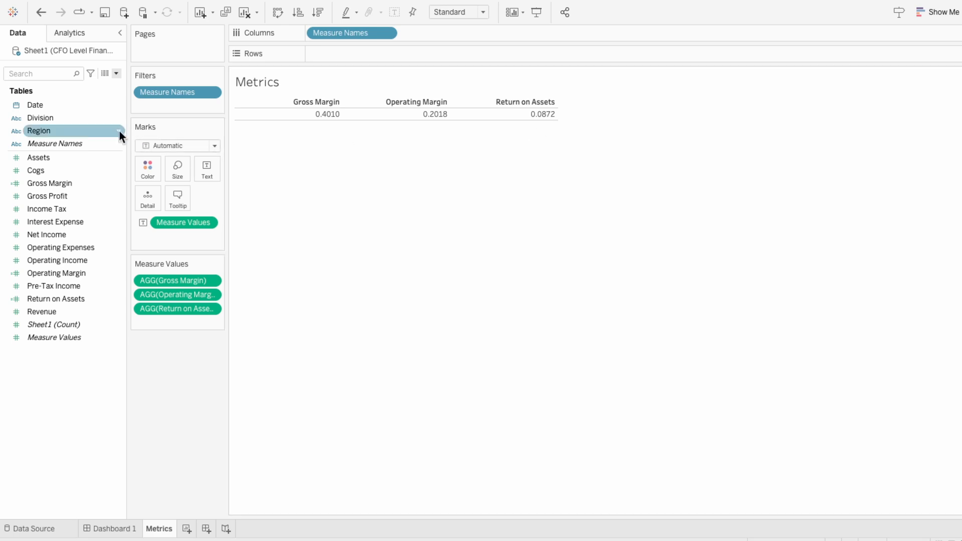
Filter the Metrics view by Date, using a relative date in years set to This year
{"action": "left_click_drag", "start_coordinate": [73, 107], "coordinate": [161, 106]}
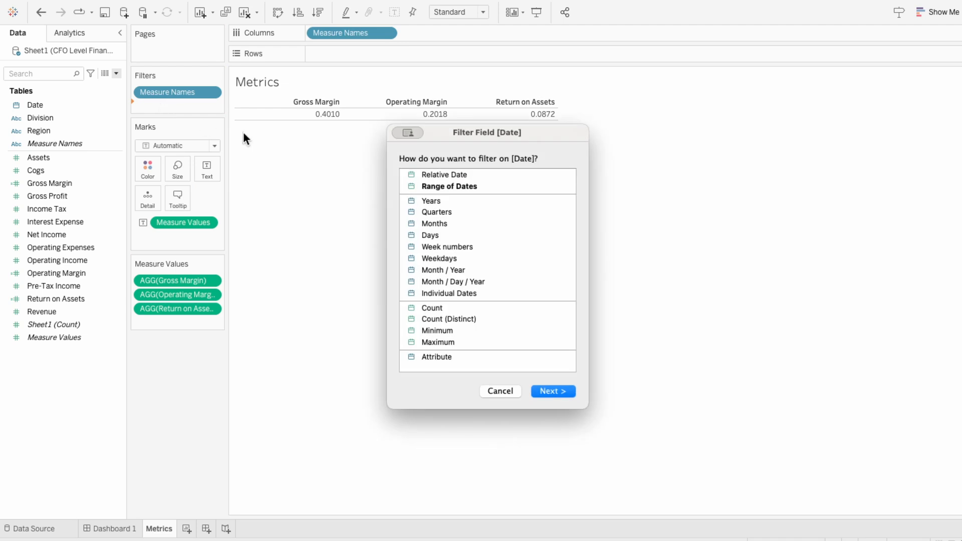
{"action": "left_click", "coordinate": [427, 175]}
{"action": "left_click", "coordinate": [560, 393]}
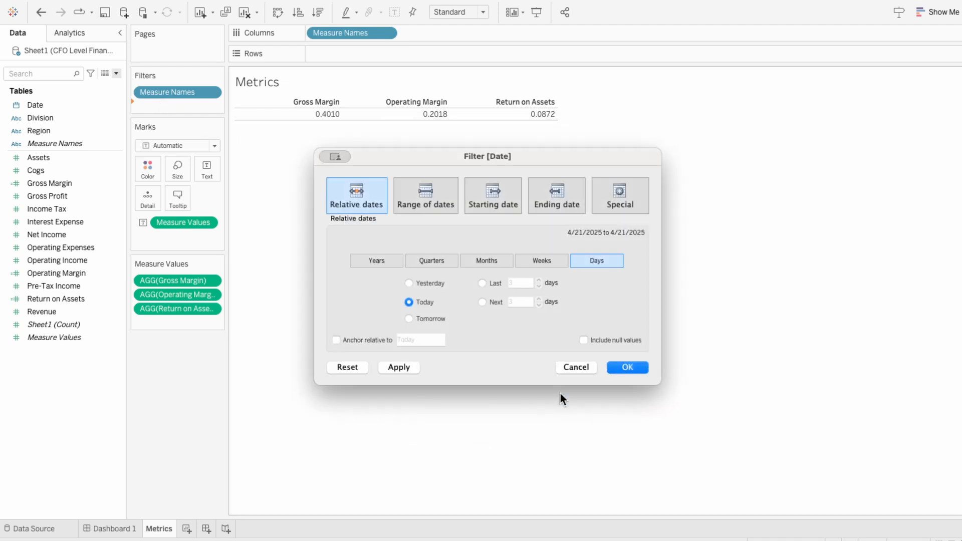
{"action": "left_click", "coordinate": [375, 261]}
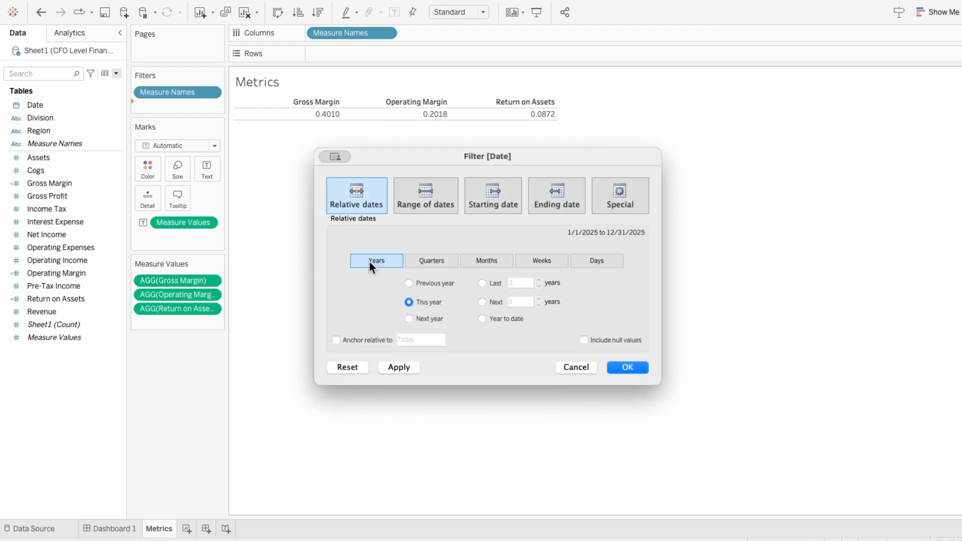
{"action": "left_click", "coordinate": [629, 368]}
Format the measure name headers with font size 14 and centred horizontal alignment, and make the header row taller
{"action": "right_click", "coordinate": [313, 104]}
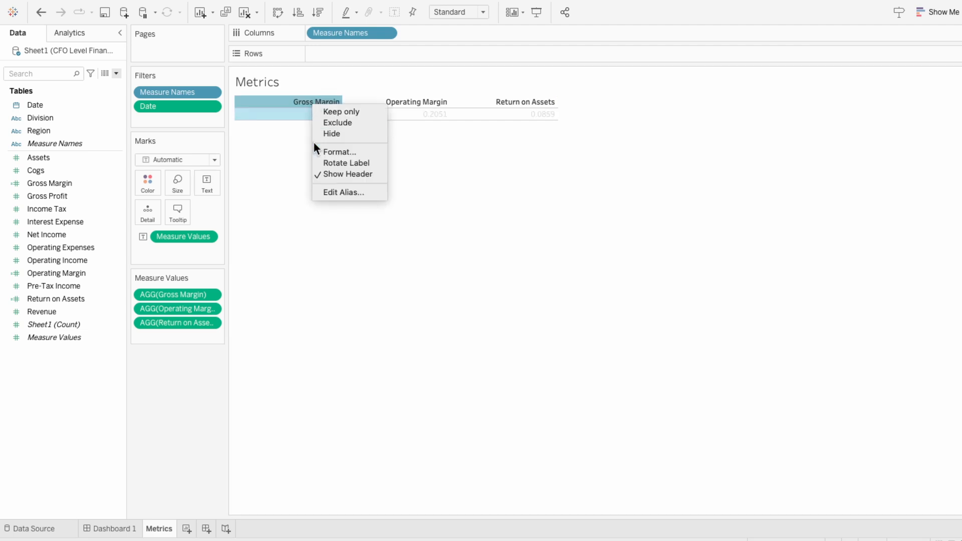
{"action": "left_click", "coordinate": [316, 152]}
{"action": "left_click", "coordinate": [108, 111]}
{"action": "left_click", "coordinate": [80, 153]}
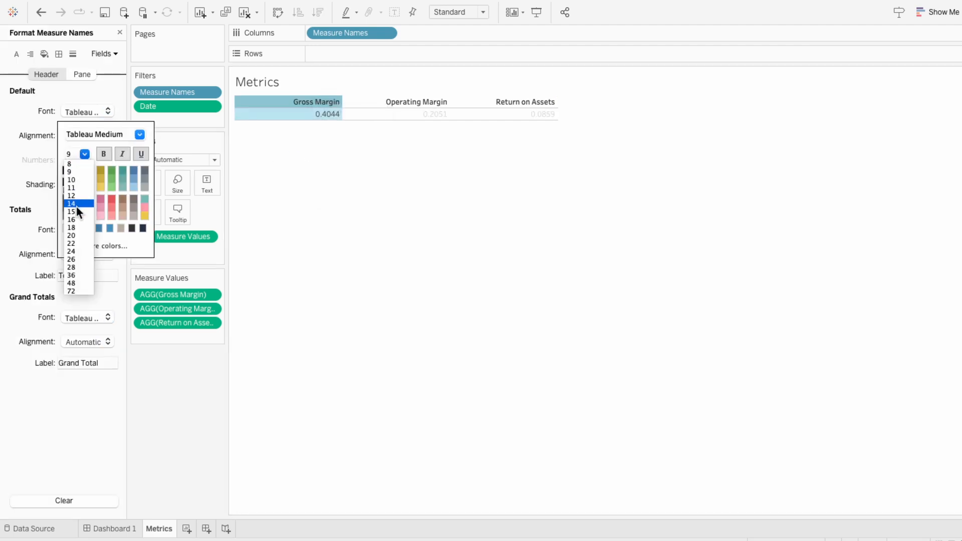
{"action": "left_click", "coordinate": [76, 206]}
{"action": "left_click", "coordinate": [40, 171]}
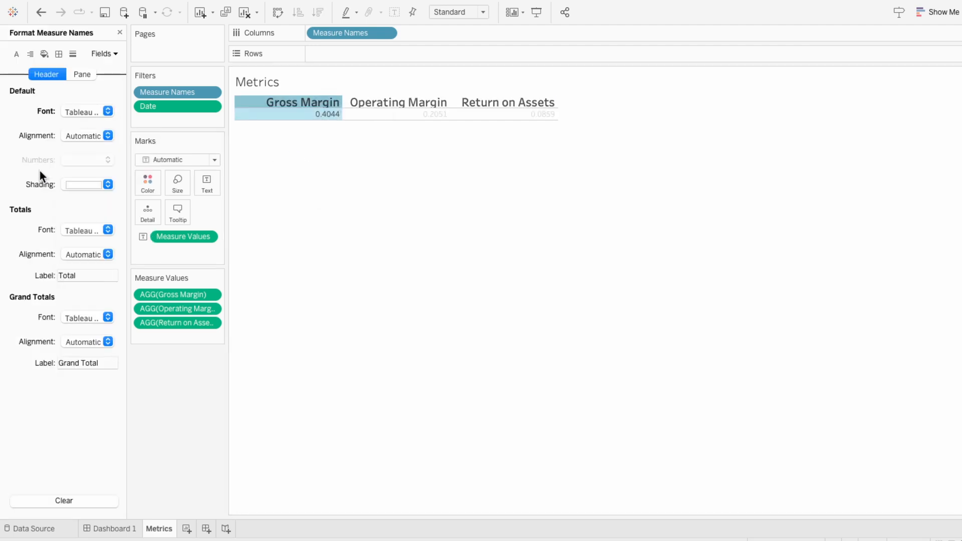
{"action": "left_click", "coordinate": [82, 136]}
{"action": "left_click", "coordinate": [90, 194]}
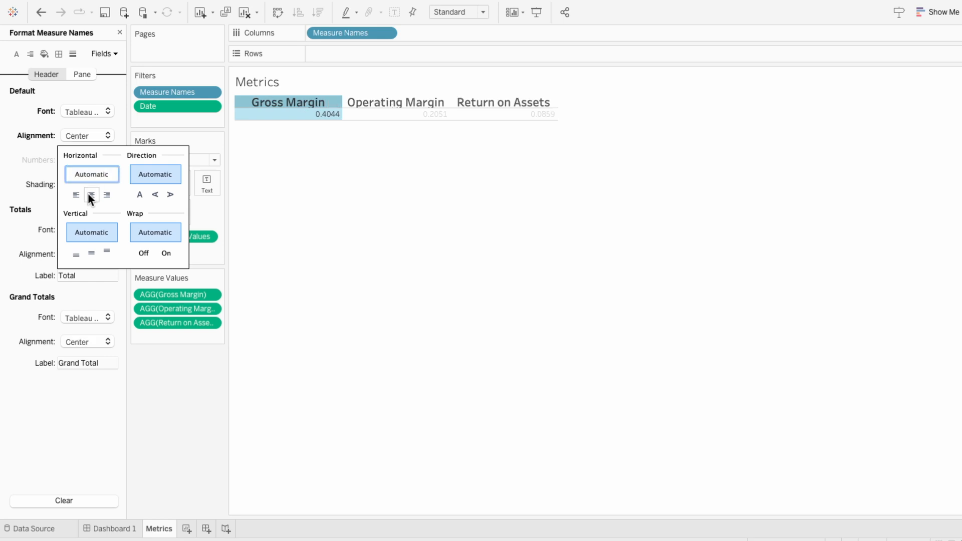
{"action": "left_click", "coordinate": [28, 171]}
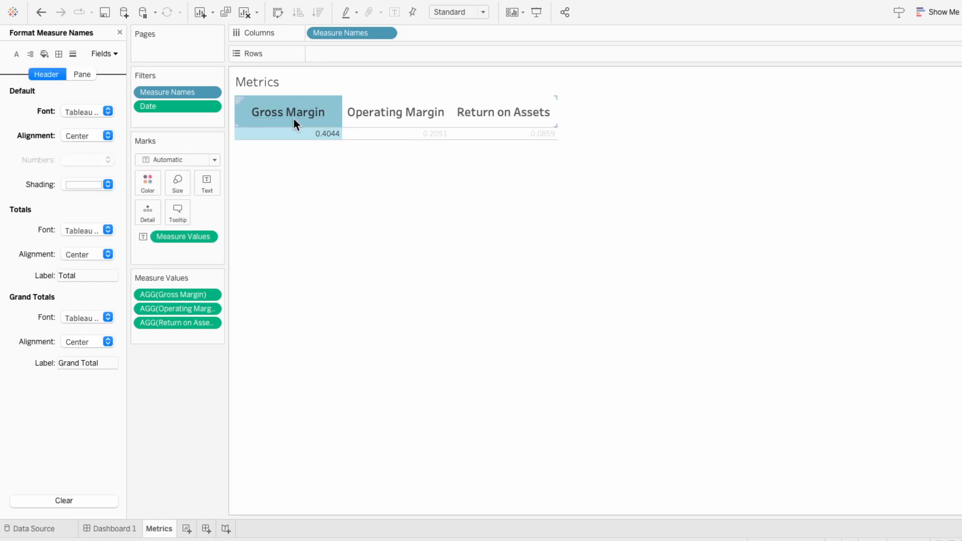
Remove the row divider borders from the Metrics view by setting the pane divider to None
{"action": "left_click", "coordinate": [292, 112]}
{"action": "left_click", "coordinate": [59, 54]}
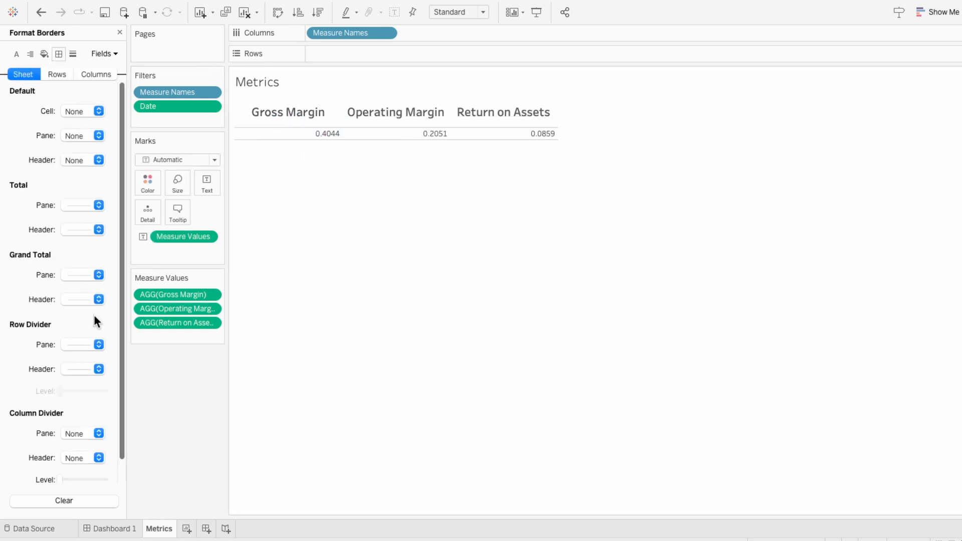
{"action": "left_click", "coordinate": [89, 344]}
{"action": "left_click", "coordinate": [87, 364]}
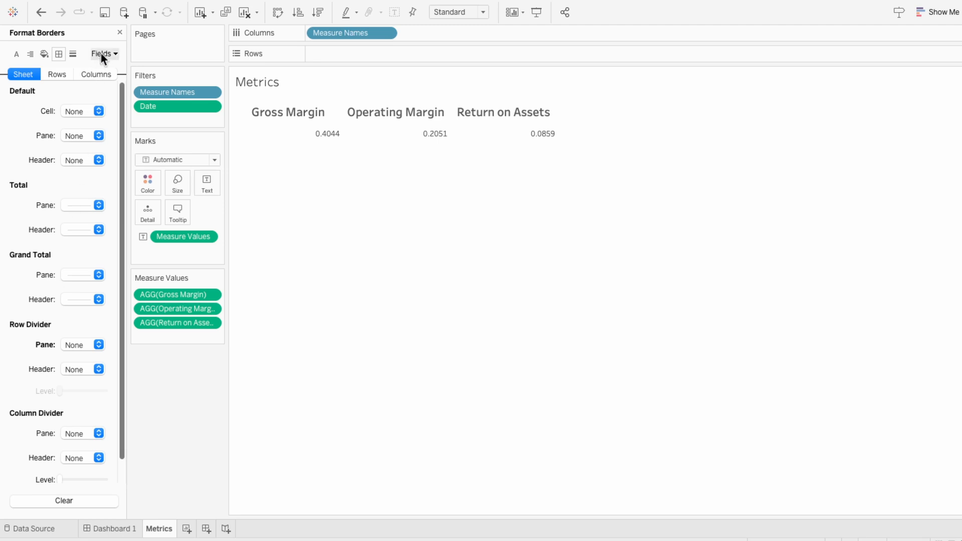
{"action": "left_click", "coordinate": [119, 32]}
Format the Measure Values label text as Tableau Medium, size 20
{"action": "mouse_move", "coordinate": [297, 135]}
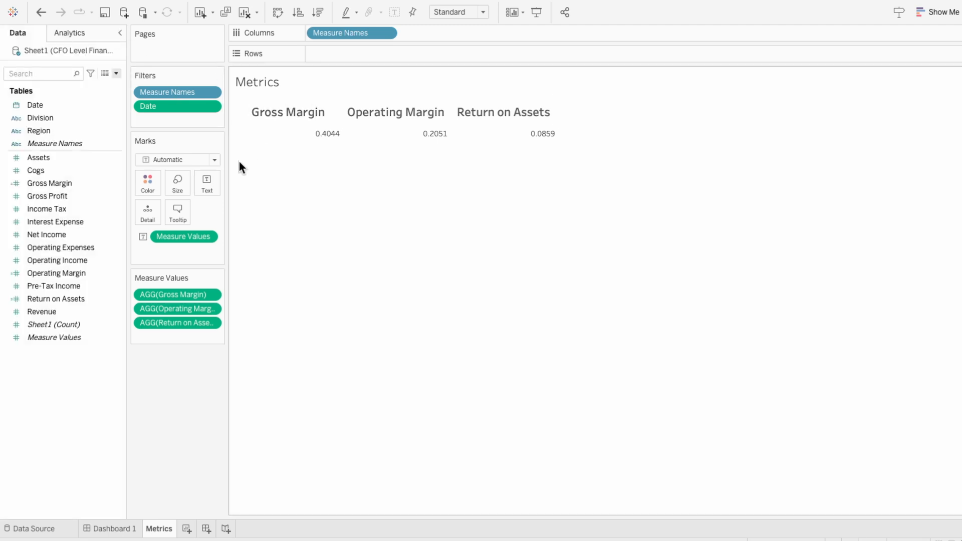
{"action": "left_click", "coordinate": [207, 183]}
{"action": "left_click", "coordinate": [314, 211]}
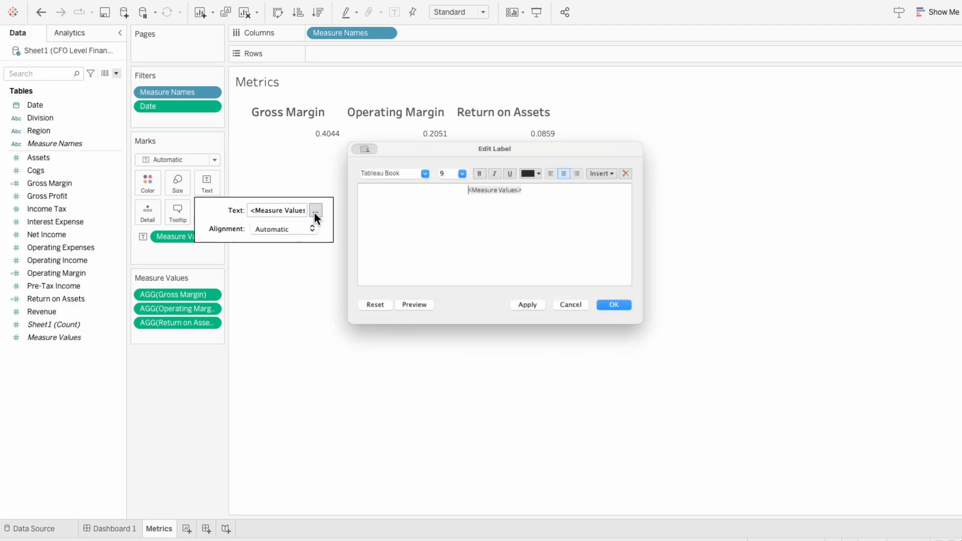
{"action": "left_click_drag", "start_coordinate": [576, 179], "coordinate": [429, 180]}
{"action": "left_click", "coordinate": [413, 163]}
{"action": "left_click", "coordinate": [403, 246]}
{"action": "left_click", "coordinate": [455, 163]}
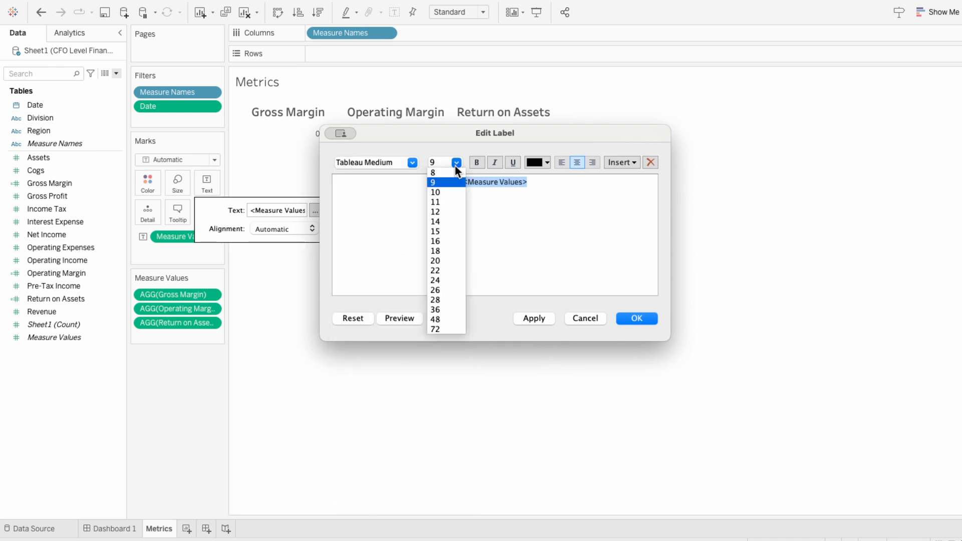
{"action": "left_click", "coordinate": [449, 260]}
{"action": "left_click", "coordinate": [634, 317]}
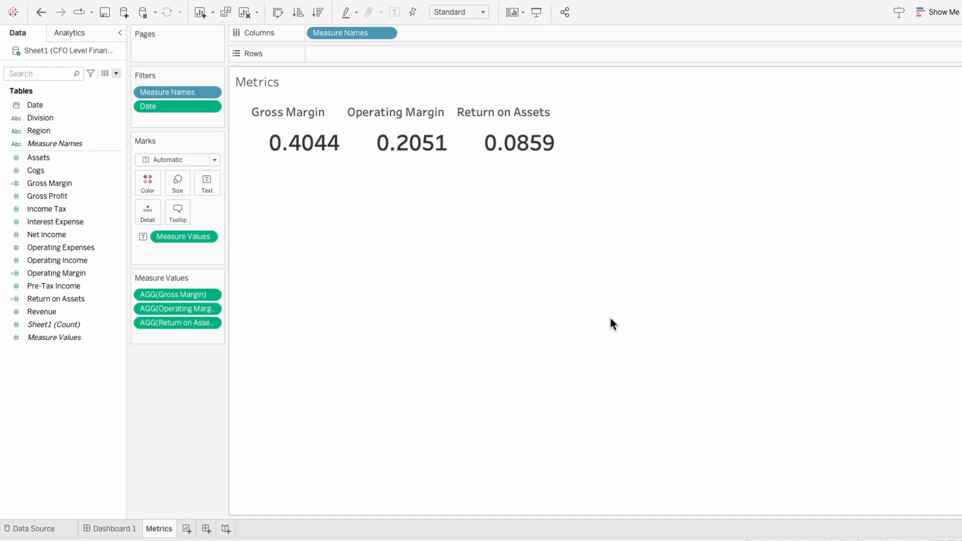
Centre the metric values horizontally beneath their headers
{"action": "left_click", "coordinate": [208, 187]}
{"action": "left_click", "coordinate": [276, 229]}
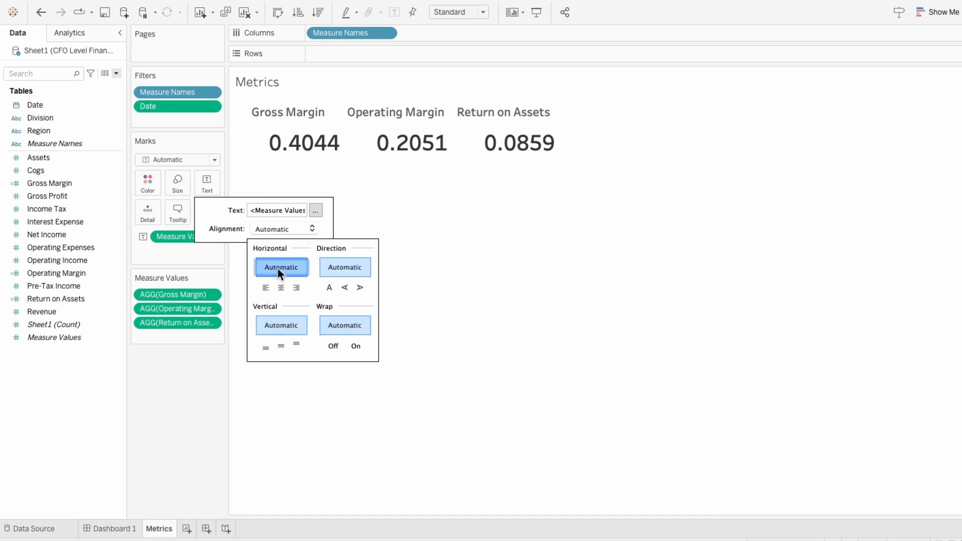
{"action": "left_click", "coordinate": [278, 286]}
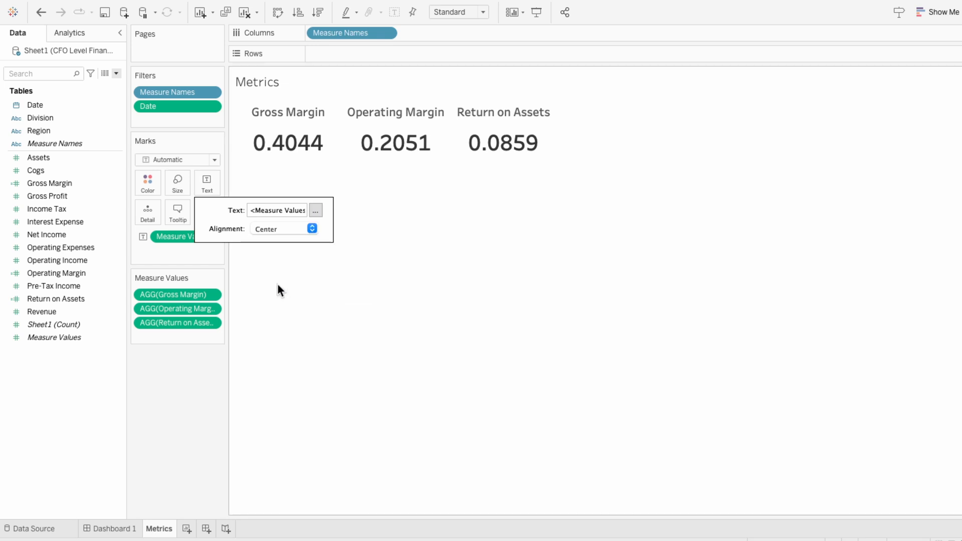
Format the Gross Margin measure value as a percentage with 1 decimal place
{"action": "right_click", "coordinate": [151, 294]}
{"action": "left_click", "coordinate": [161, 338]}
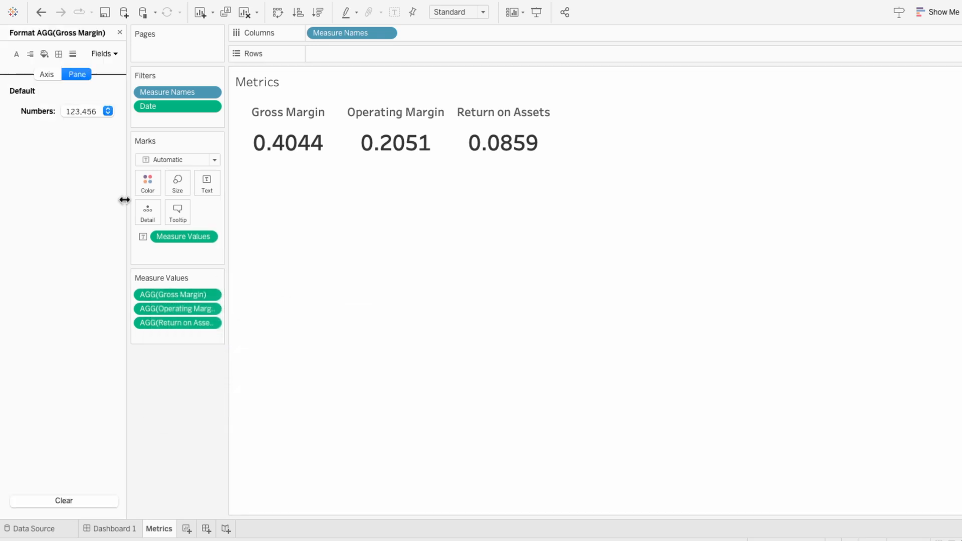
{"action": "left_click", "coordinate": [88, 110]}
{"action": "left_click", "coordinate": [87, 195]}
{"action": "left_click", "coordinate": [224, 161]}
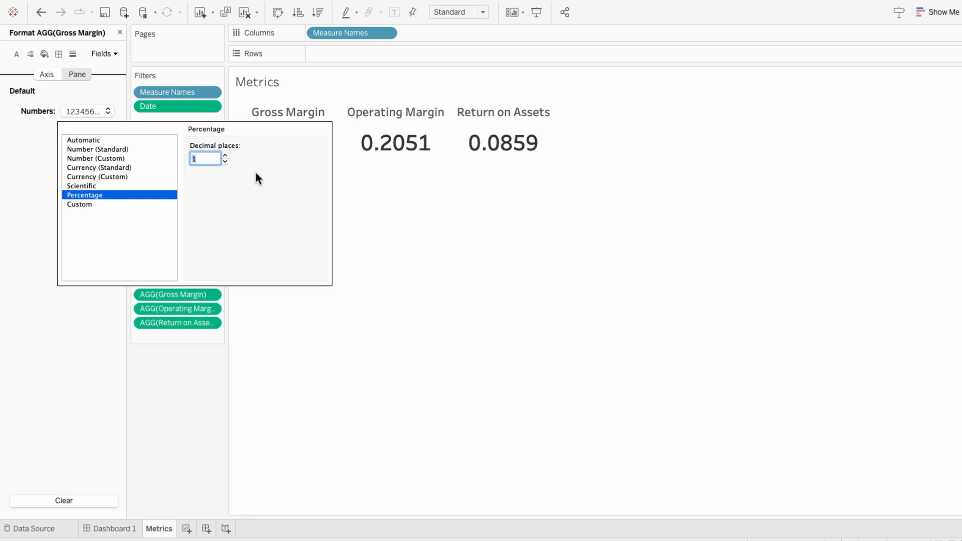
{"action": "key", "text": "Return"}
Set the default number format of Measure Values to percentage with 1 decimal place
{"action": "right_click", "coordinate": [179, 233]}
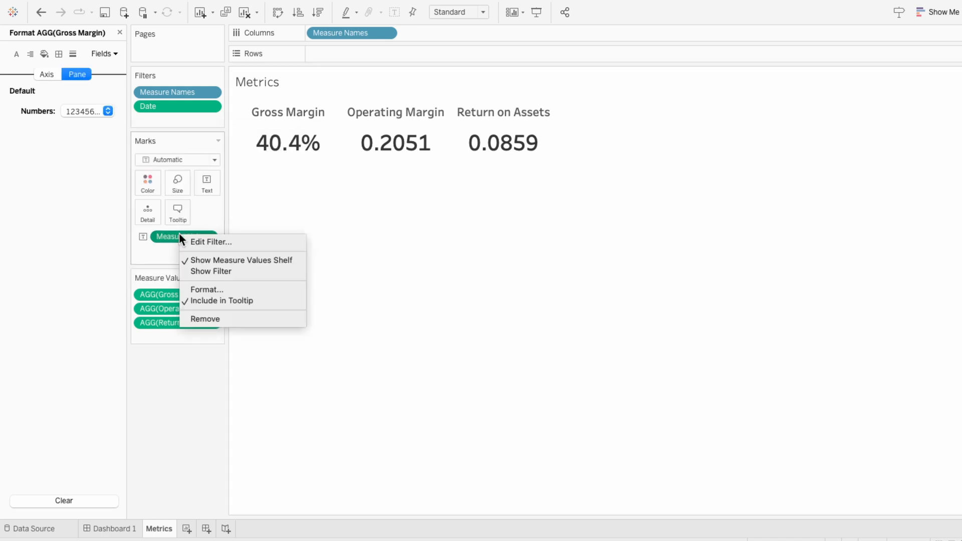
{"action": "left_click", "coordinate": [190, 289]}
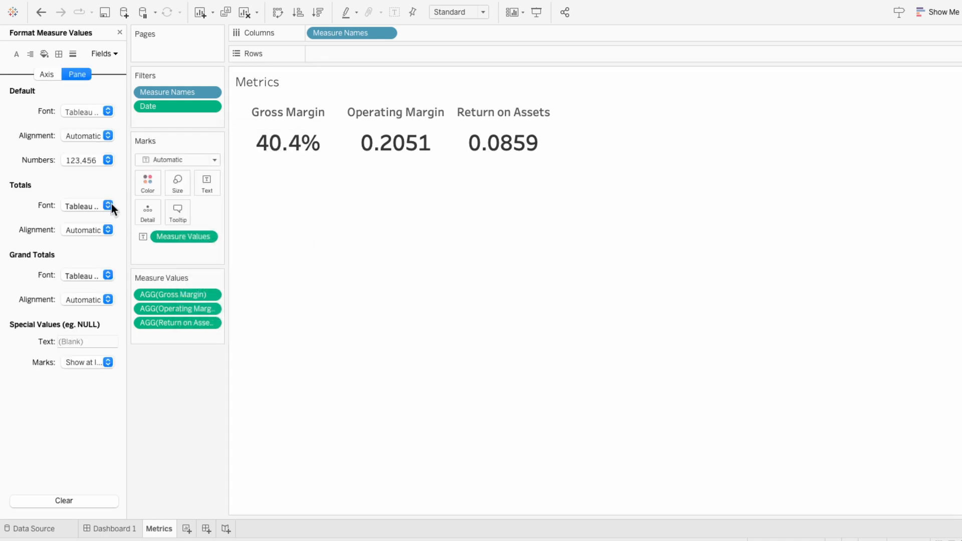
{"action": "left_click", "coordinate": [85, 160]}
{"action": "left_click", "coordinate": [92, 244]}
{"action": "left_click", "coordinate": [224, 211]}
{"action": "left_click", "coordinate": [406, 245]}
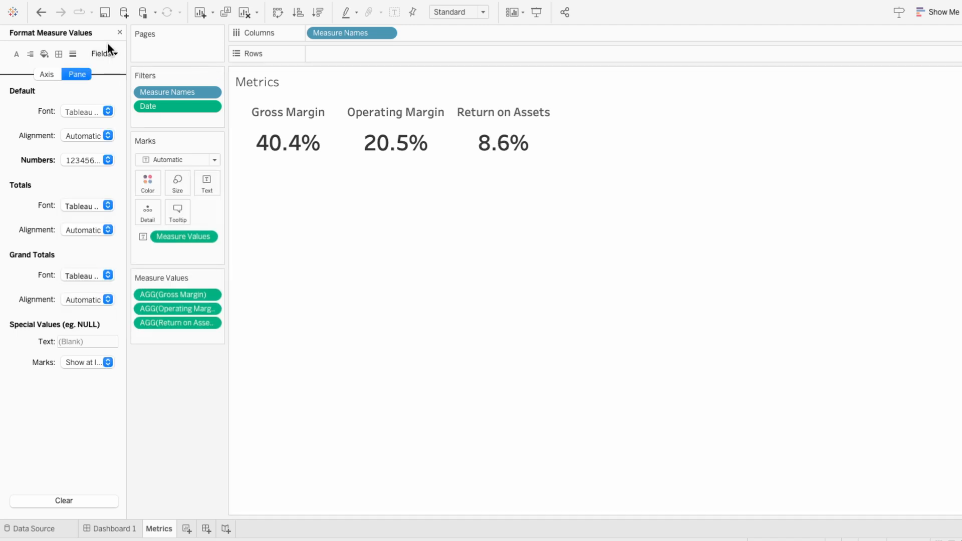
{"action": "left_click", "coordinate": [118, 33]}
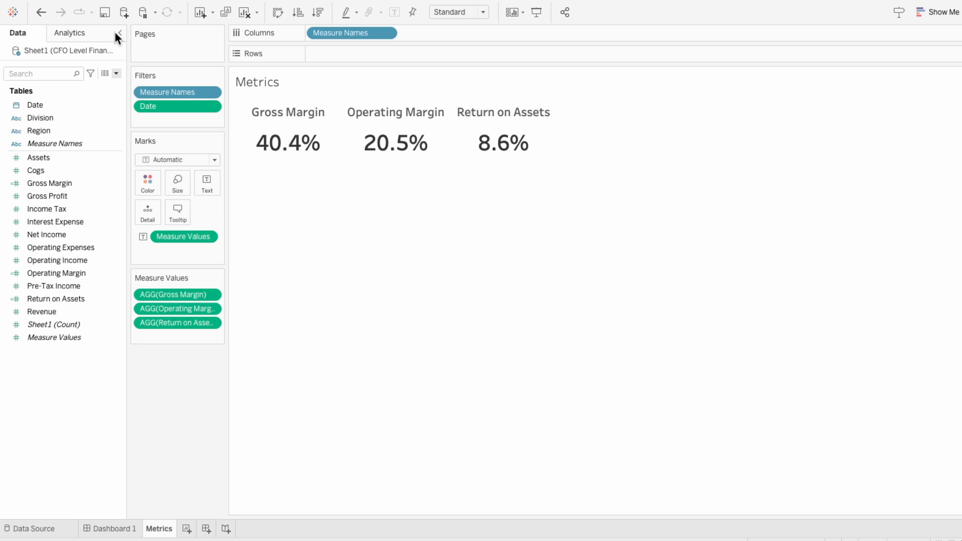
Duplicate the Gross Margin calculated field and open the copy for editing
{"action": "right_click", "coordinate": [64, 182]}
{"action": "left_click", "coordinate": [79, 260]}
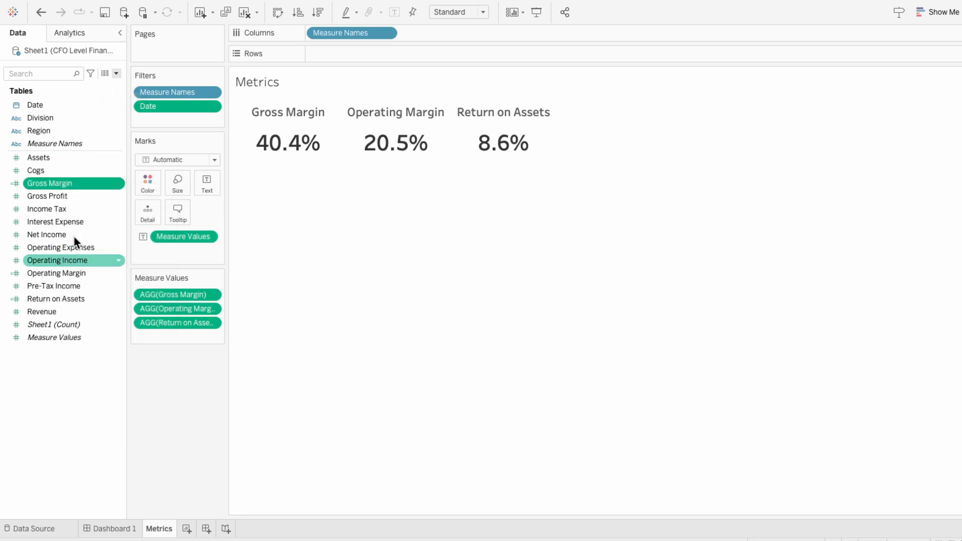
{"action": "right_click", "coordinate": [65, 194]}
{"action": "left_click", "coordinate": [85, 261]}
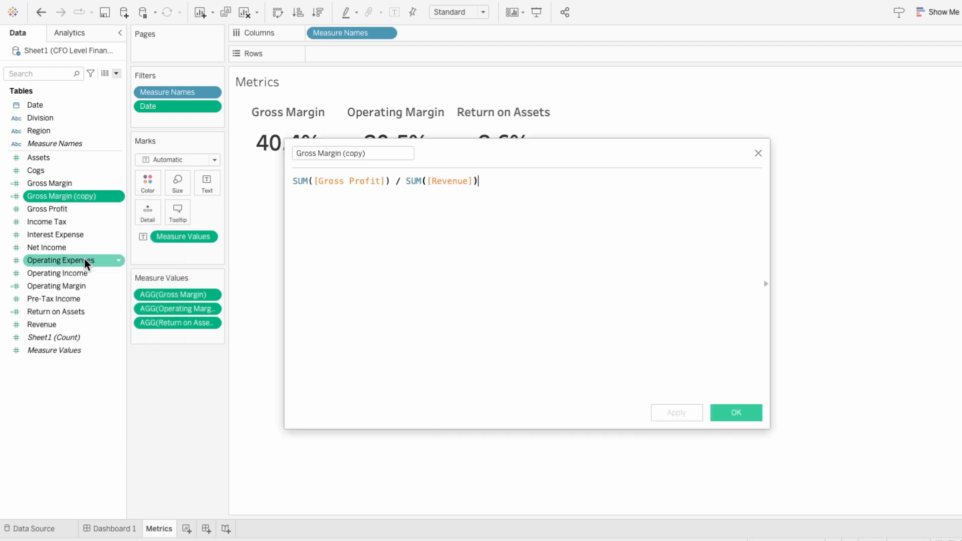
Restrict the copy's numerator to the current year as SUM(IF YEAR([Date]) = YEAR(TODAY()) THEN [Gross Profit] END)
{"action": "left_click", "coordinate": [313, 181]}
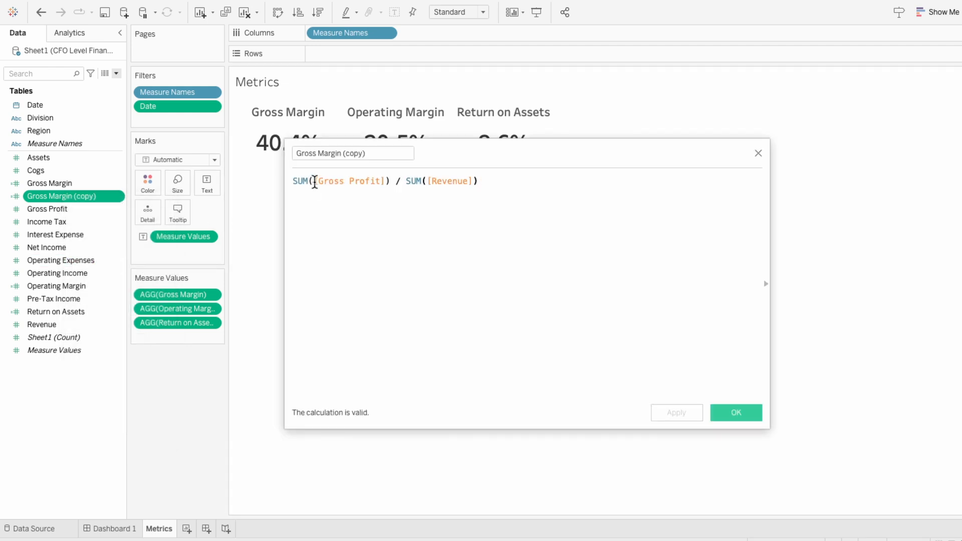
{"action": "type", "text": "IF YEAR(date"}
{"action": "key", "text": "Return"}
{"action": "type", "text": ") = YEAR(tODAY()"}
{"action": "key", "text": "Return"}
{"action": "type", "text": ") THEN"}
{"action": "key", "text": "Return"}
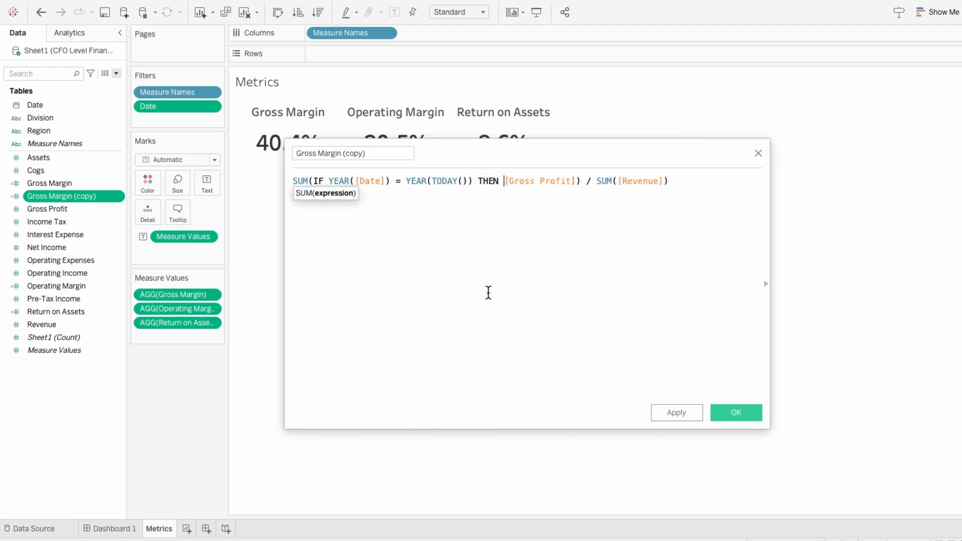
{"action": "key", "text": "Right"}
{"action": "key", "text": "Right"}
{"action": "key", "text": "Right"}
{"action": "key", "text": "Right"}
{"action": "key", "text": "Right"}
{"action": "key", "text": "Right"}
{"action": "key", "text": "Right"}
{"action": "key", "text": "Right"}
{"action": "key", "text": "Right"}
{"action": "key", "text": "Right"}
{"action": "key", "text": "Right"}
{"action": "key", "text": "Right"}
{"action": "key", "text": "Right"}
{"action": "key", "text": "Right"}
{"action": "type", "text": "END"}
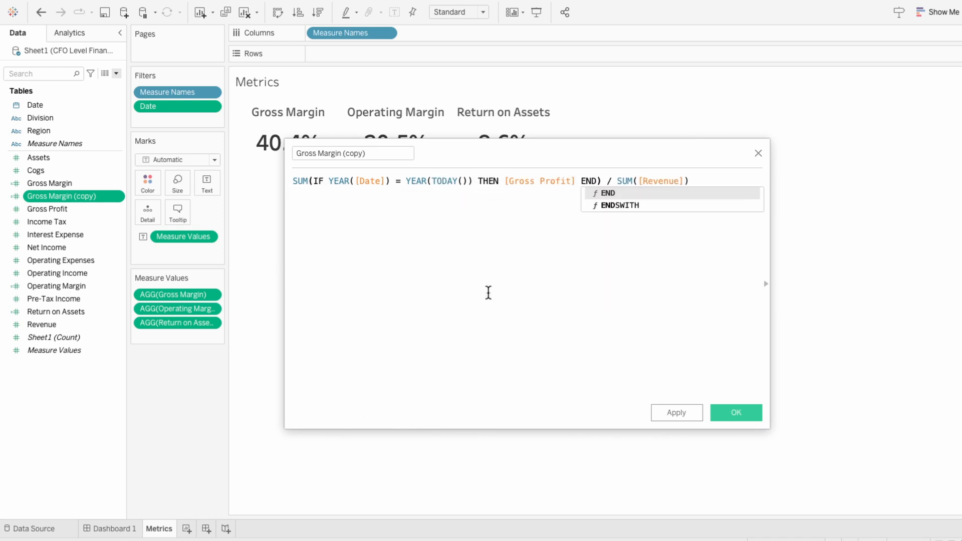
Put the denominator on its own line and restrict it to the current year as SUM(IF YEAR([Date]) = YEAR(TODAY()) THEN [Revenue] END)
{"action": "left_click", "coordinate": [608, 180]}
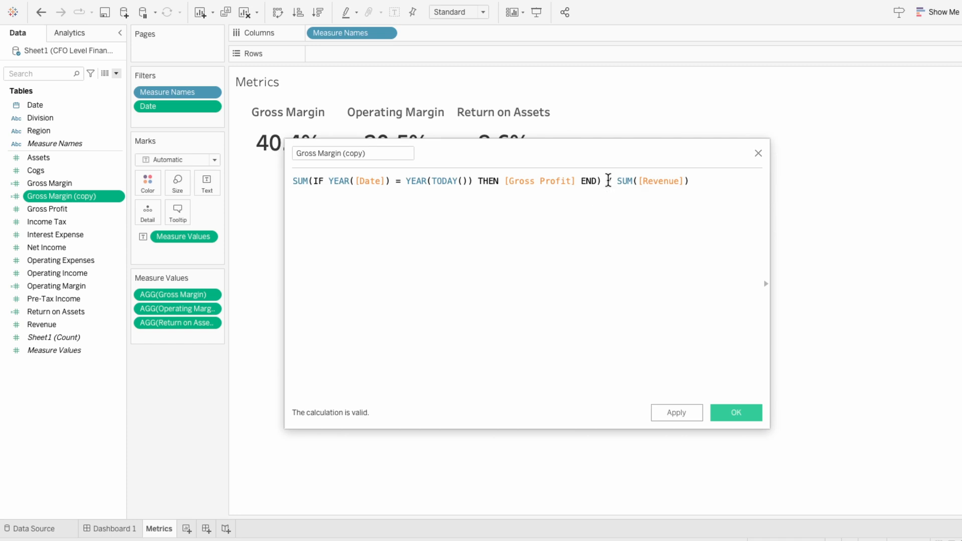
{"action": "key", "text": "Return"}
{"action": "left_click_drag", "start_coordinate": [314, 181], "coordinate": [504, 180]}
{"action": "key", "text": "ctrl+c"}
{"action": "left_click", "coordinate": [322, 192]}
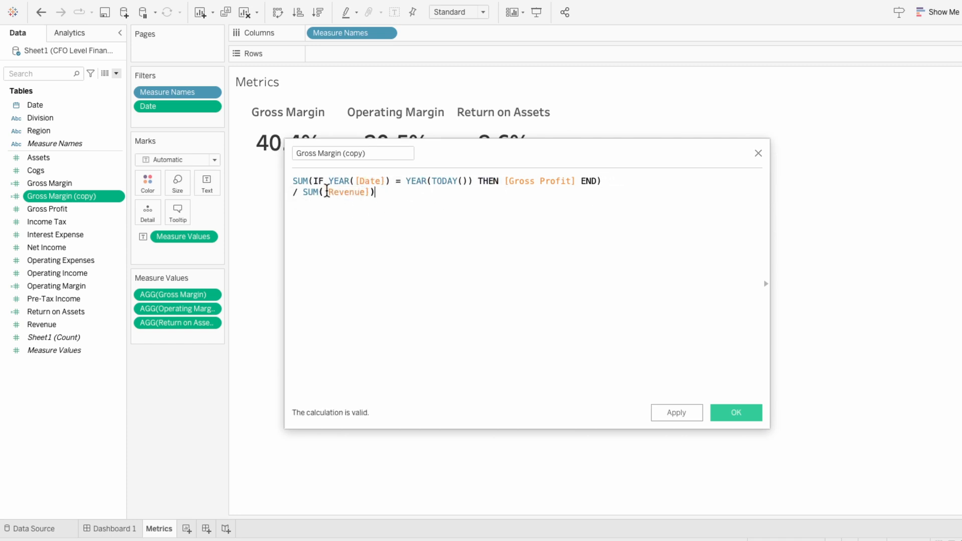
{"action": "key", "text": "ctrl+v"}
{"action": "left_click", "coordinate": [560, 193]}
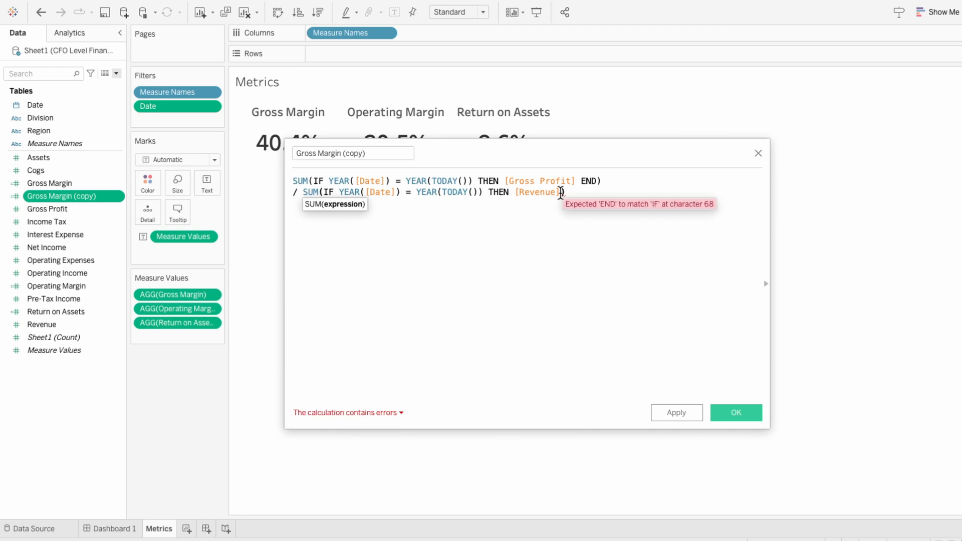
{"action": "type", "text": "END"}
{"action": "key", "text": "Escape"}
Enclose the whole current-year gross margin ratio in parentheses and select the complete formula
{"action": "type", "text": ")"}
{"action": "key", "text": "ctrl+Home"}
{"action": "type", "text": "("}
{"action": "key", "text": "ctrl+a"}
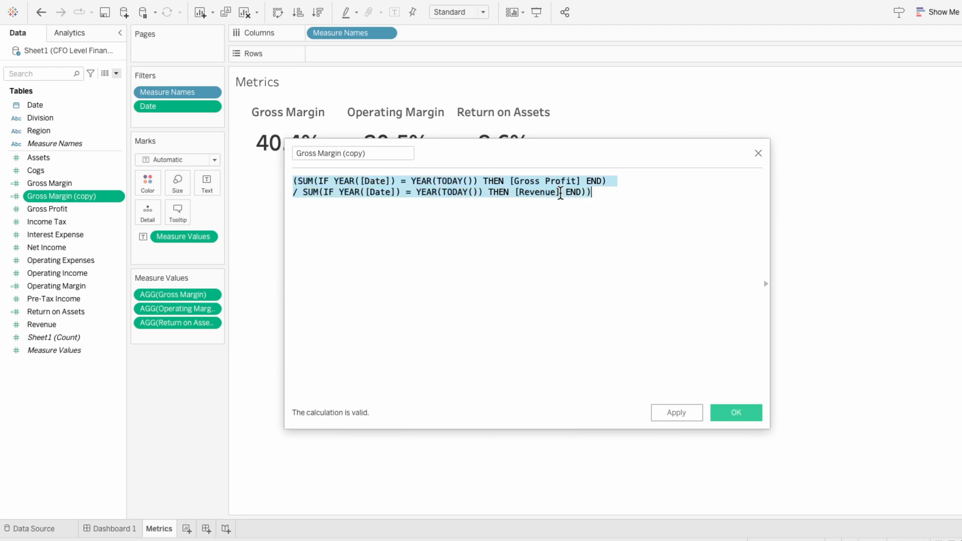
Append a minus sign after the current-year ratio and paste a copy of the ratio beneath it
{"action": "key", "text": "ctrl+End"}
{"action": "key", "text": "Return"}
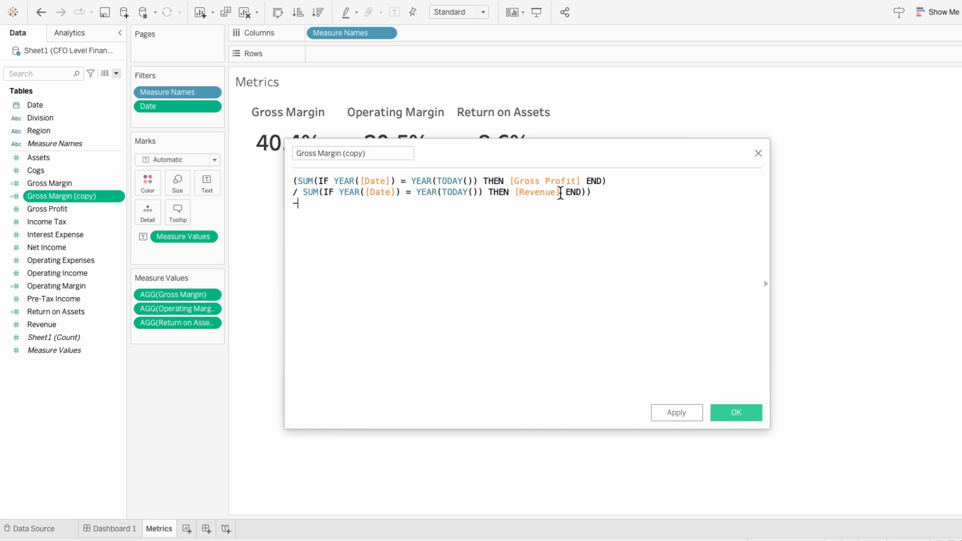
{"action": "type", "text": "-"}
{"action": "key", "text": "Return"}
{"action": "key", "text": "ctrl+v"}
Change both year conditions in the second ratio to YEAR(TODAY())-1 for the prior year
{"action": "left_click", "coordinate": [478, 212]}
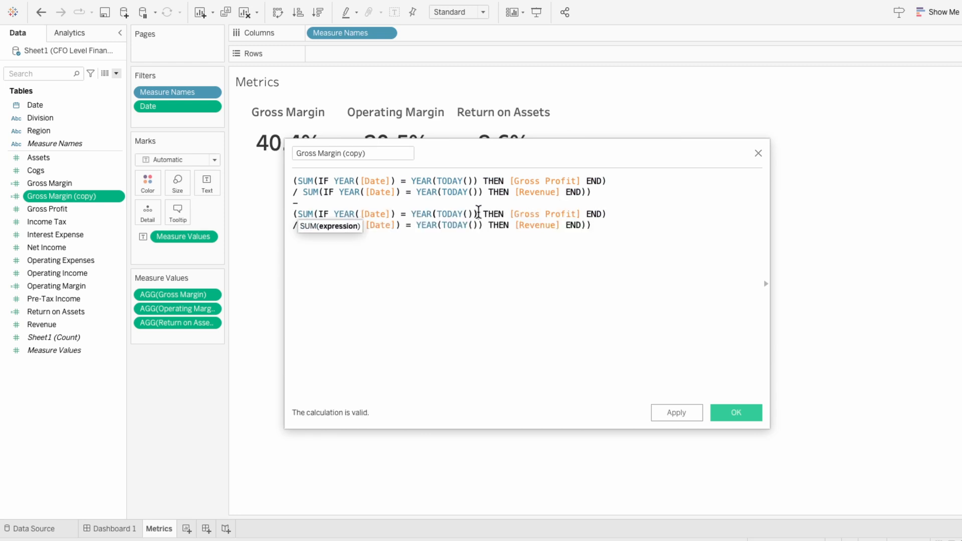
{"action": "type", "text": "-1"}
{"action": "key", "text": "Down"}
{"action": "type", "text": "-1"}
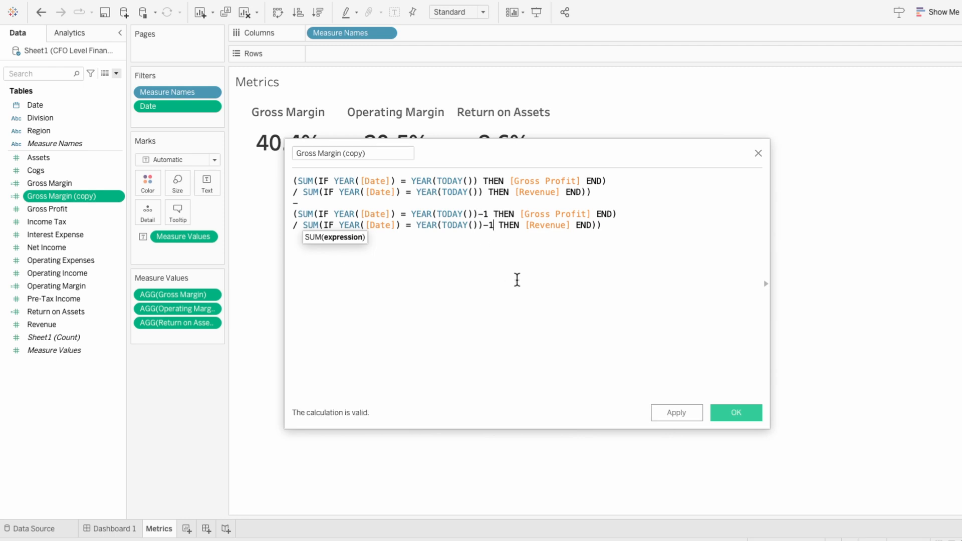
{"action": "left_click", "coordinate": [517, 279]}
Rename the calculated field Gross Margin Delta and save it
{"action": "left_click_drag", "start_coordinate": [343, 153], "coordinate": [387, 154]}
{"action": "type", "text": "Delta"}
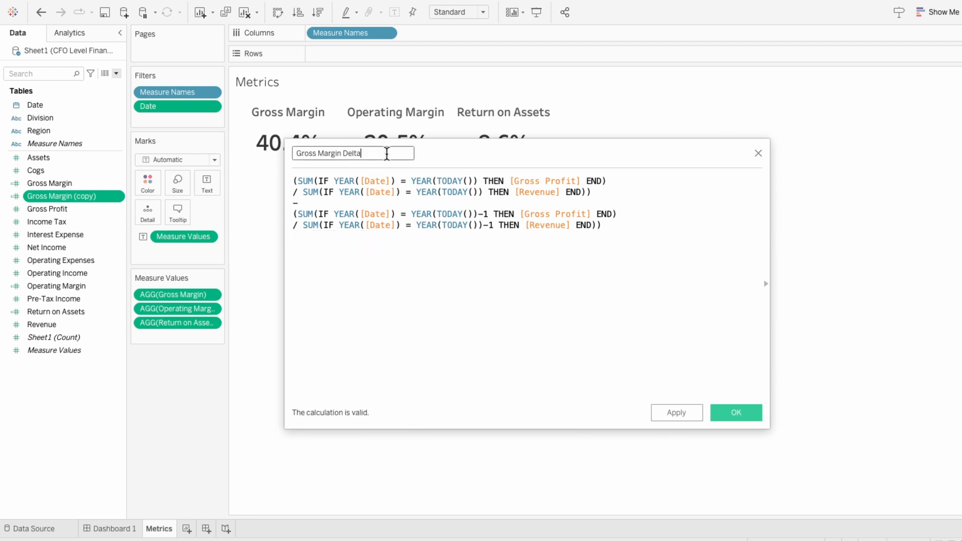
{"action": "left_click", "coordinate": [724, 412]}
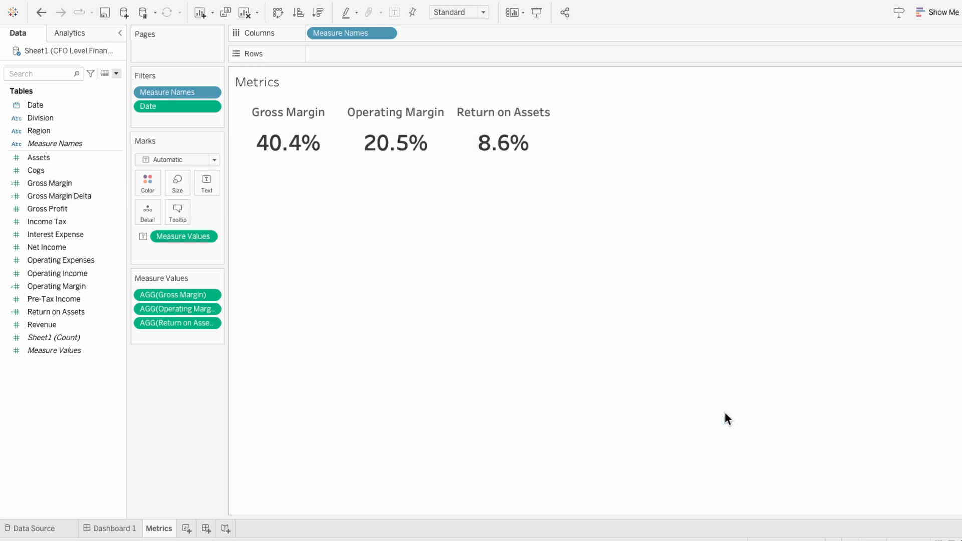
Duplicate Operating Margin as Operating Margin Delta and add the condition IF YEAR([Date]) = YEAR(TODAY()) to its formula
{"action": "right_click", "coordinate": [92, 285]}
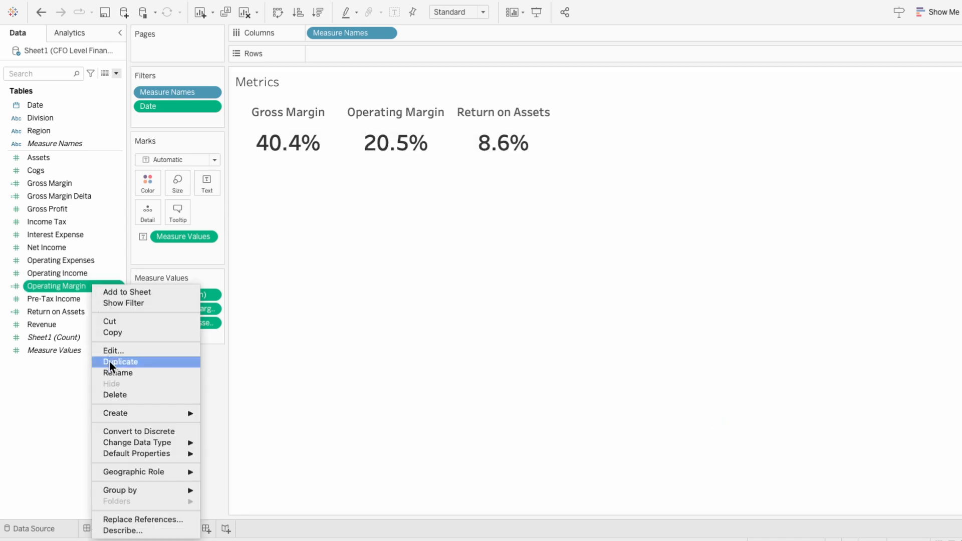
{"action": "left_click", "coordinate": [109, 361]}
{"action": "right_click", "coordinate": [83, 297]}
{"action": "left_click", "coordinate": [94, 108]}
{"action": "left_click", "coordinate": [357, 153]}
{"action": "type", "text": "Delta"}
{"action": "left_click", "coordinate": [314, 180]}
{"action": "type", "text": "IF YEAR([Date]) = YEAR(T"}
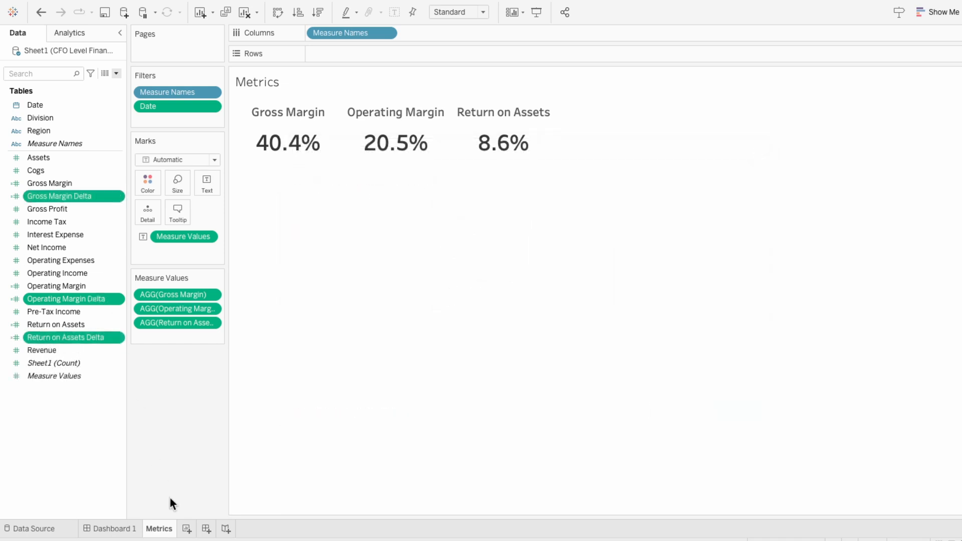
Duplicate the Metrics sheet and replace its measure values with the Gross Margin, Operating Margin and Return on Assets Delta fields
{"action": "right_click", "coordinate": [170, 533]}
{"action": "left_click", "coordinate": [184, 421]}
{"action": "left_click_drag", "start_coordinate": [86, 203], "coordinate": [177, 337]}
{"action": "left_click", "coordinate": [167, 290], "text": "shift"}
{"action": "key", "text": "Delete"}
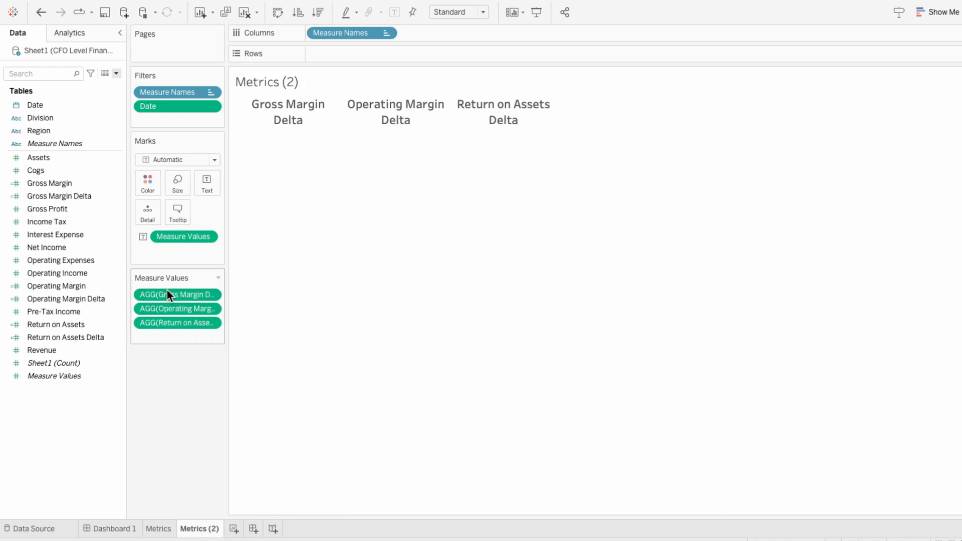
Remove the Date filter from the duplicated sheet and hide its measure name headers
{"action": "right_click", "coordinate": [164, 105]}
{"action": "left_click", "coordinate": [189, 444]}
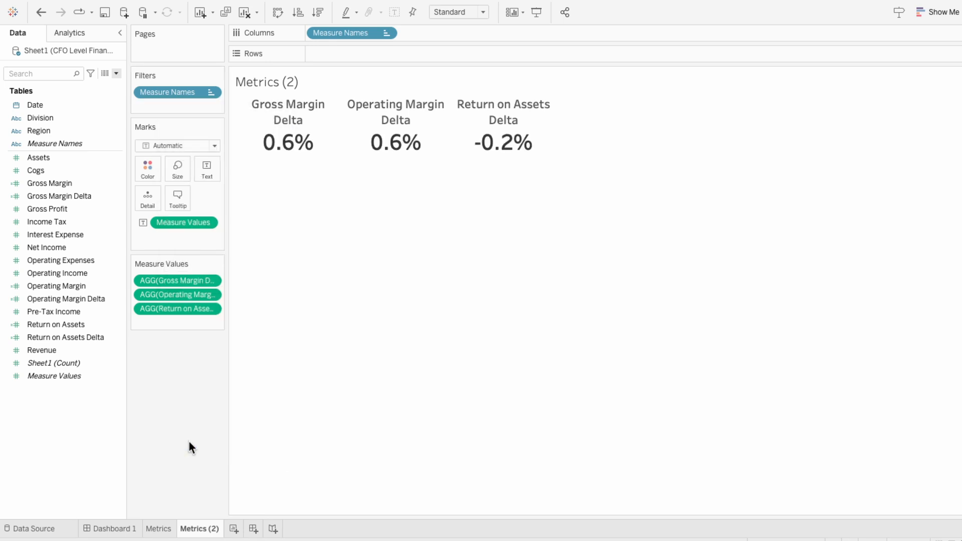
{"action": "right_click", "coordinate": [280, 112]}
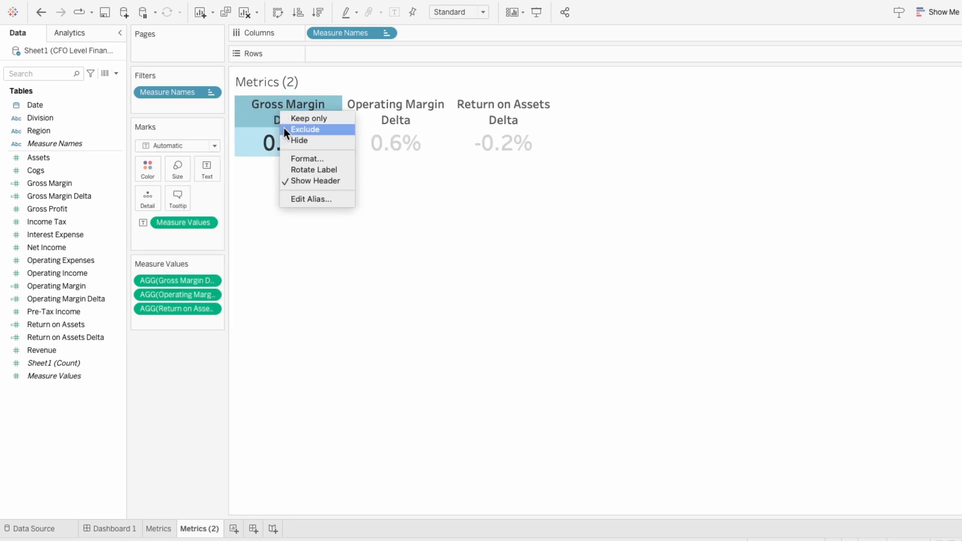
{"action": "left_click", "coordinate": [294, 178]}
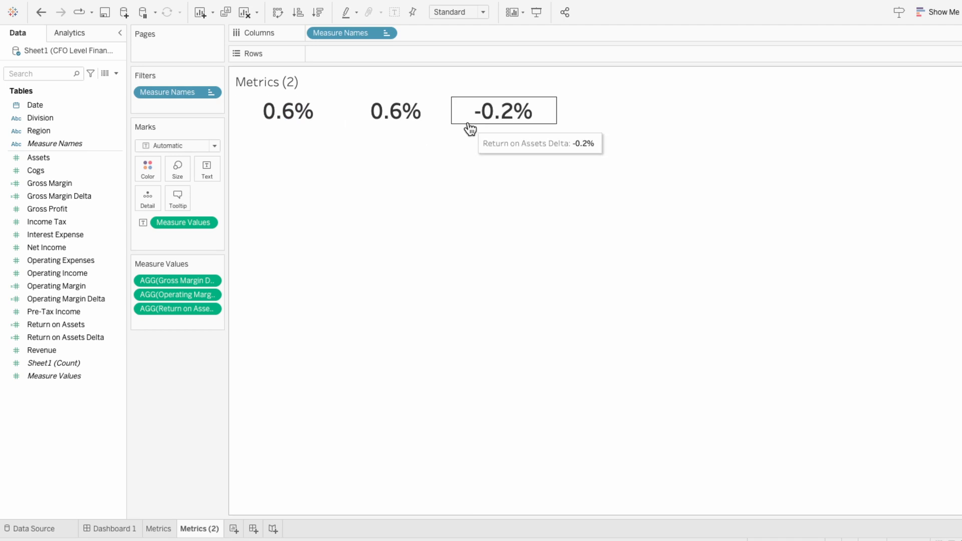
Give Measure Values a custom number format of ▲ 0.0% for positive values, ending with a semicolon
{"action": "right_click", "coordinate": [160, 220]}
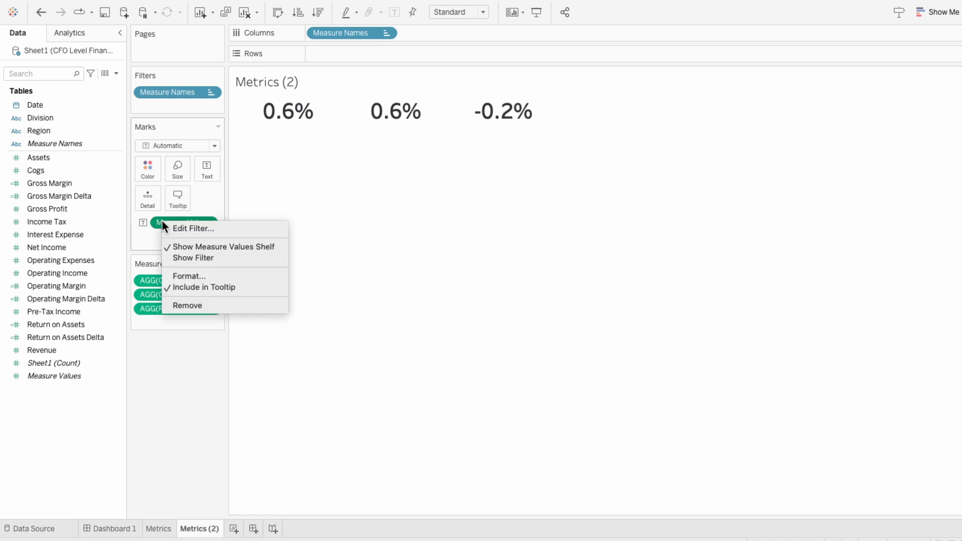
{"action": "left_click", "coordinate": [182, 275]}
{"action": "left_click", "coordinate": [97, 161]}
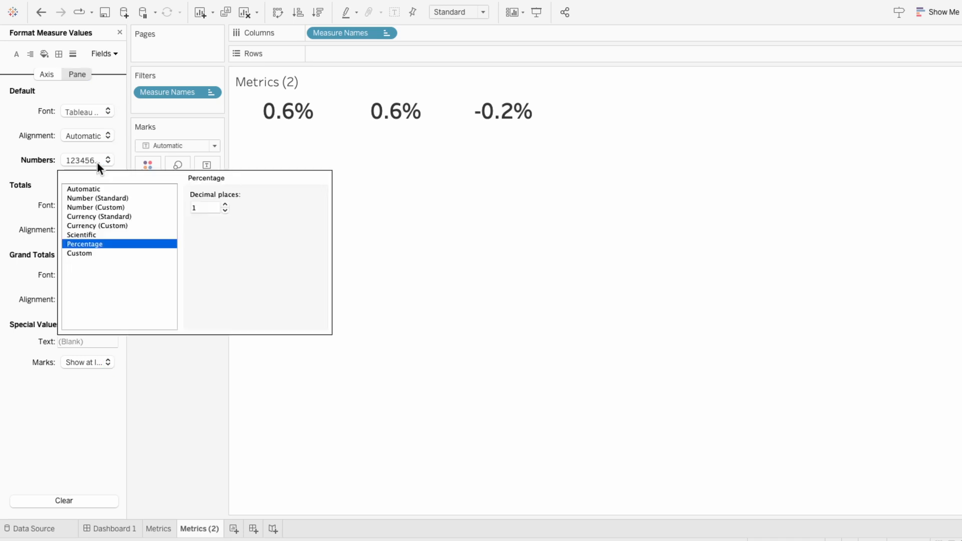
{"action": "left_click", "coordinate": [102, 253]}
{"action": "left_click", "coordinate": [216, 206]}
{"action": "left_click", "coordinate": [85, 161]}
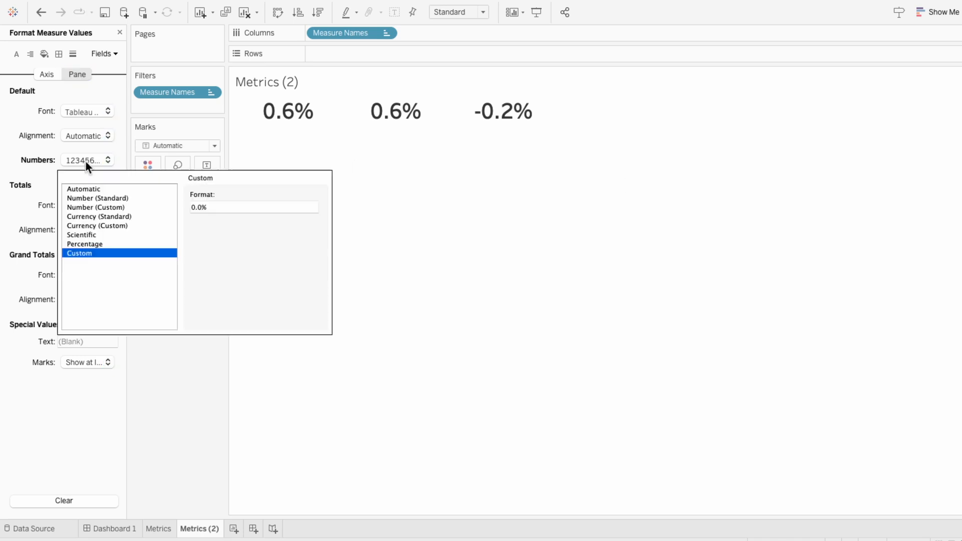
{"action": "left_click", "coordinate": [191, 207]}
{"action": "key", "text": "ctrl+v"}
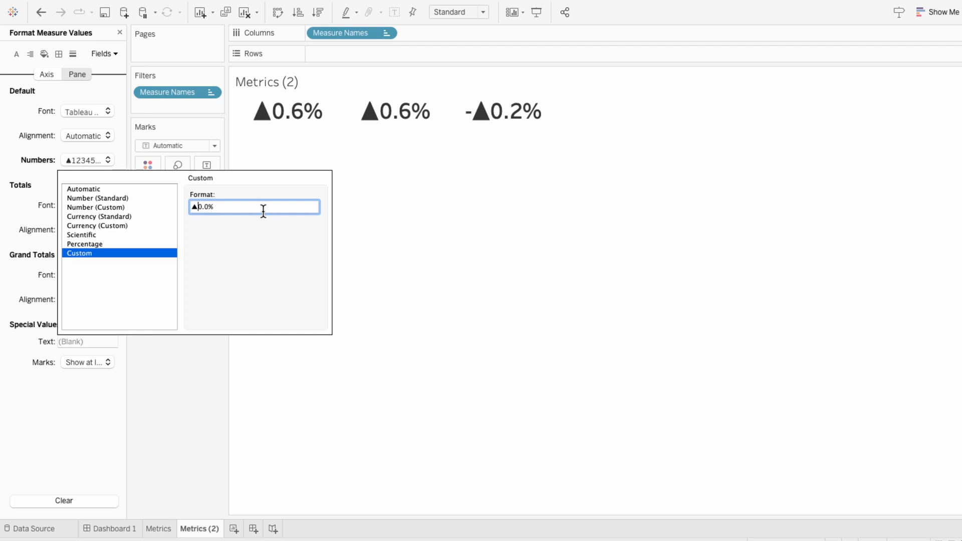
{"action": "type", "text": ";"}
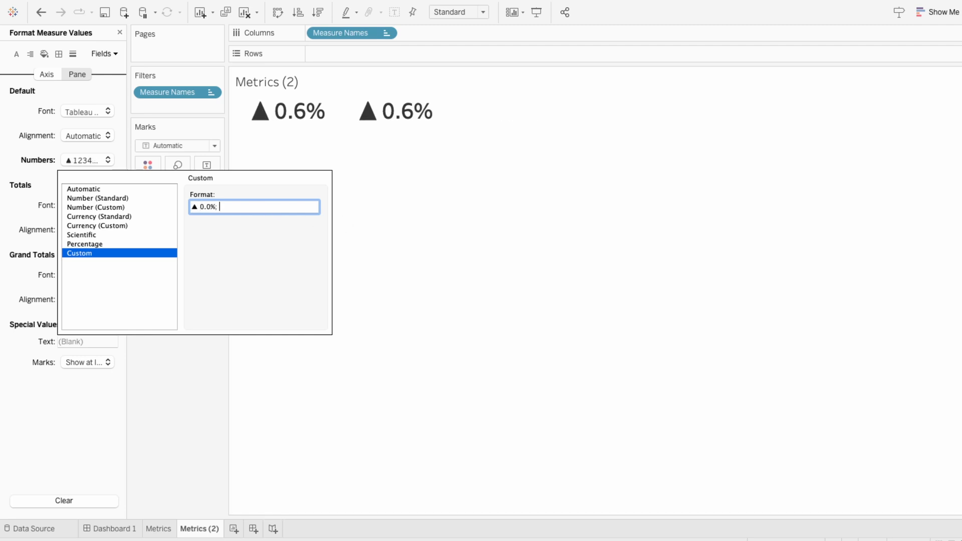
{"action": "key", "text": "Return"}
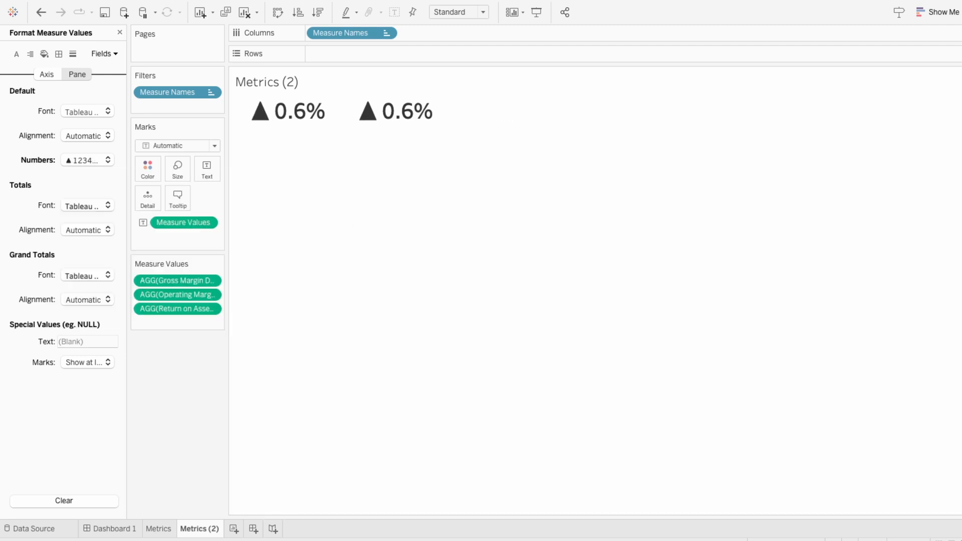
Extend the custom number format with ▼ 0.0% for negative values and a section for zero, then close the formatting options
{"action": "left_click", "coordinate": [82, 161]}
{"action": "left_click", "coordinate": [259, 210]}
{"action": "key", "text": "BackSpace"}
{"action": "key", "text": "super+v"}
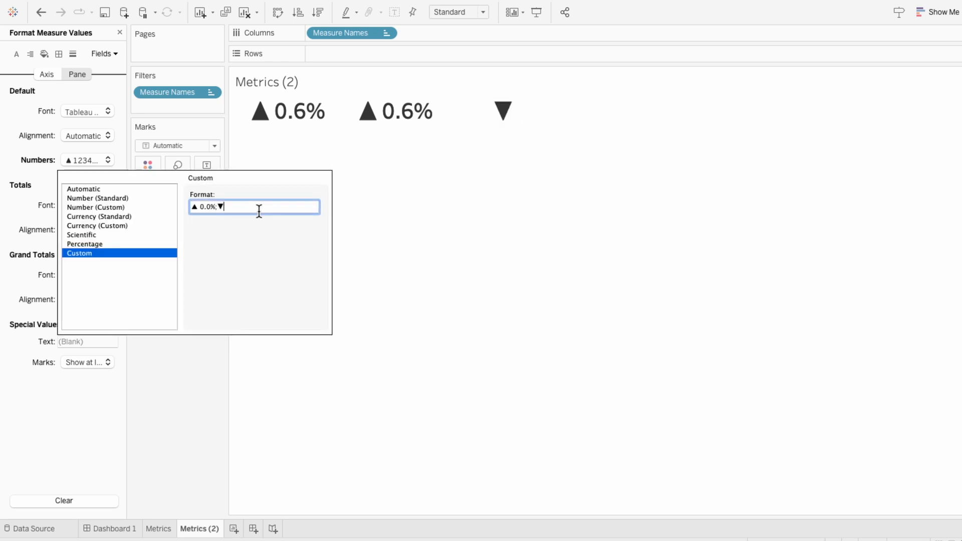
{"action": "type", "text": "0.0%"}
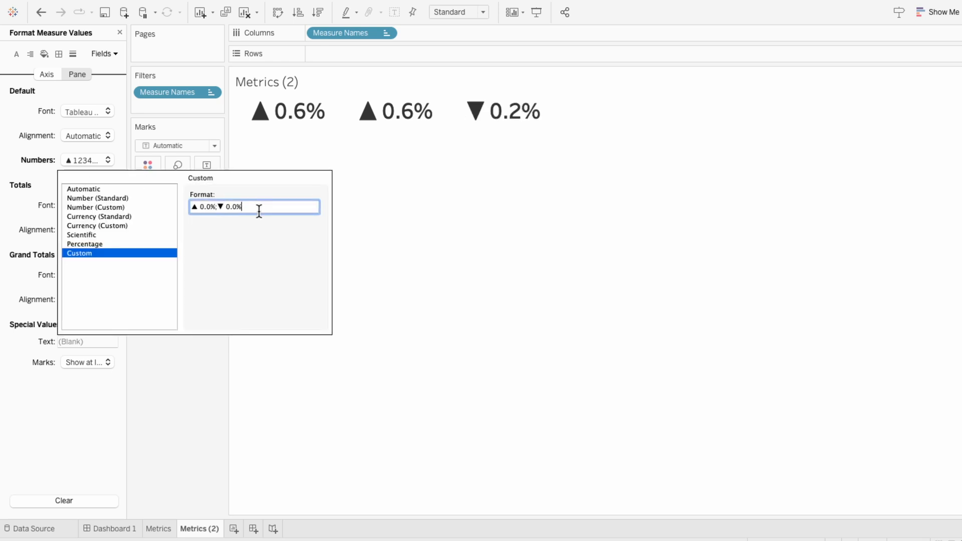
{"action": "type", "text": "; 0.0%"}
{"action": "mouse_move", "coordinate": [259, 112]}
{"action": "left_click", "coordinate": [404, 235]}
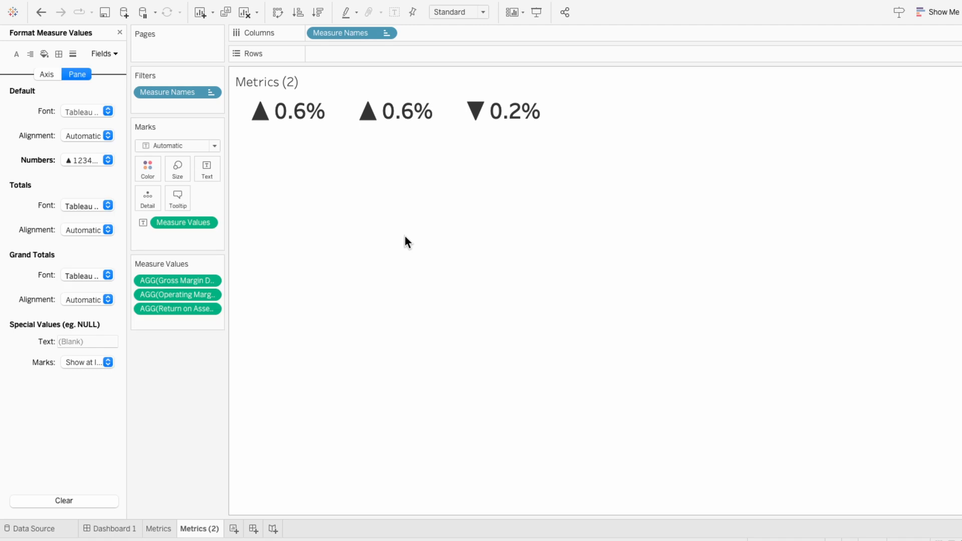
{"action": "left_click", "coordinate": [120, 32]}
Color the marks on the duplicated sheet by Measure Values
{"action": "left_click_drag", "start_coordinate": [68, 373], "coordinate": [170, 239]}
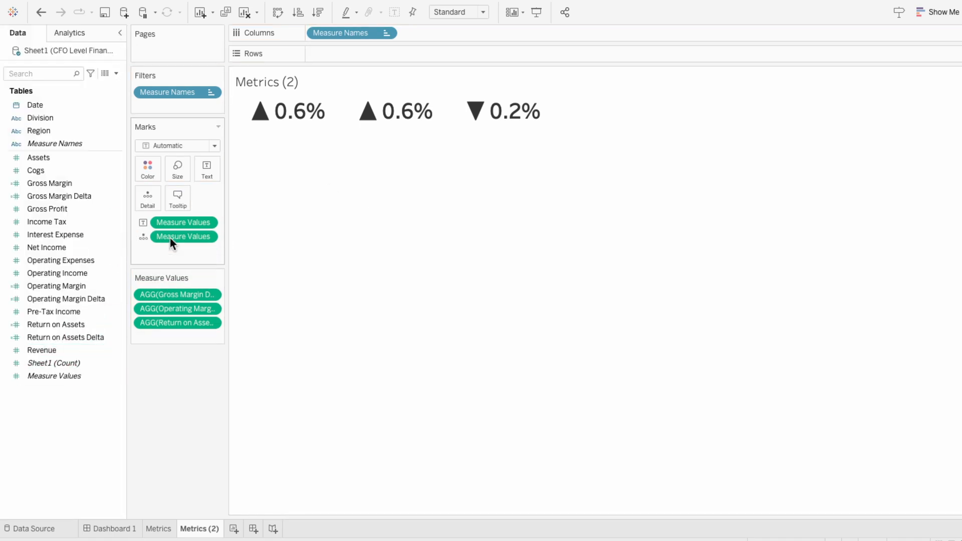
{"action": "left_click", "coordinate": [145, 239]}
{"action": "left_click", "coordinate": [148, 253]}
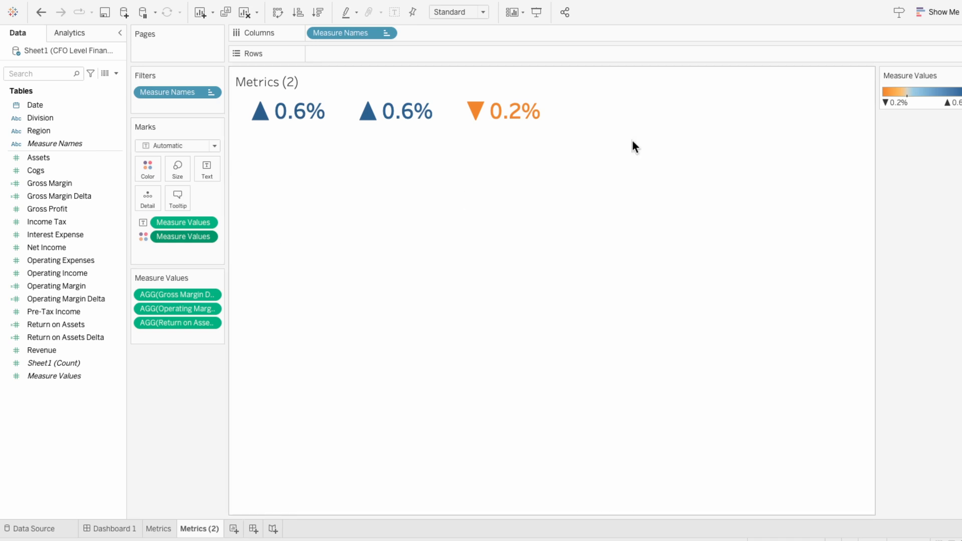
Set the Measure Values colors to a Custom Diverging palette running from red to green
{"action": "left_click", "coordinate": [955, 76]}
{"action": "left_click", "coordinate": [894, 85]}
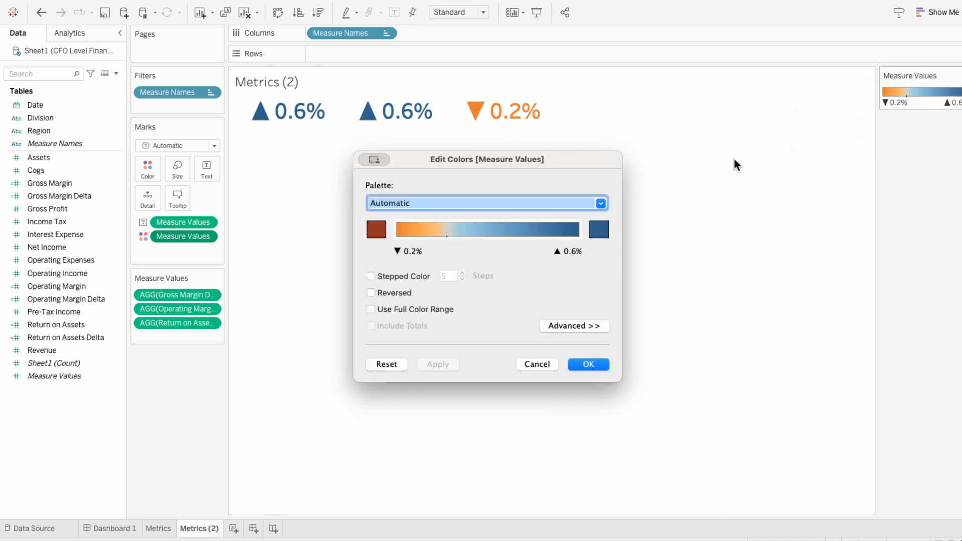
{"action": "left_click", "coordinate": [443, 202]}
{"action": "left_click", "coordinate": [414, 535]}
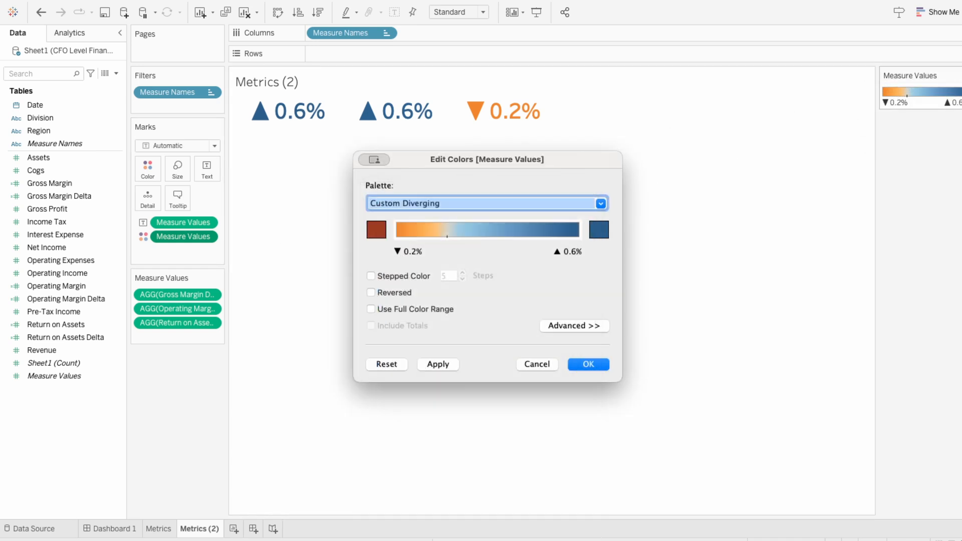
{"action": "left_click", "coordinate": [375, 230]}
{"action": "left_click", "coordinate": [620, 51]}
{"action": "left_click", "coordinate": [717, 264]}
{"action": "left_click", "coordinate": [597, 230]}
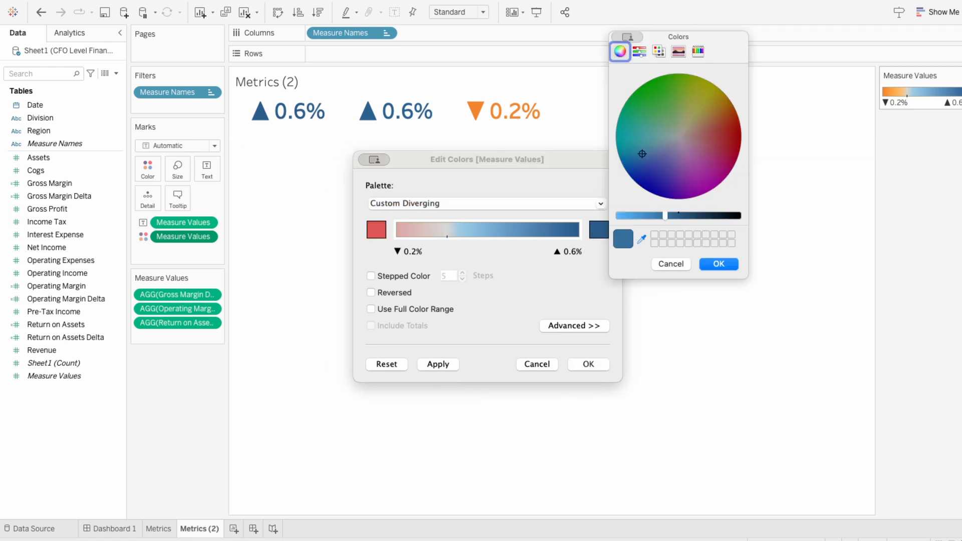
{"action": "left_click", "coordinate": [643, 109]}
{"action": "left_click", "coordinate": [709, 264]}
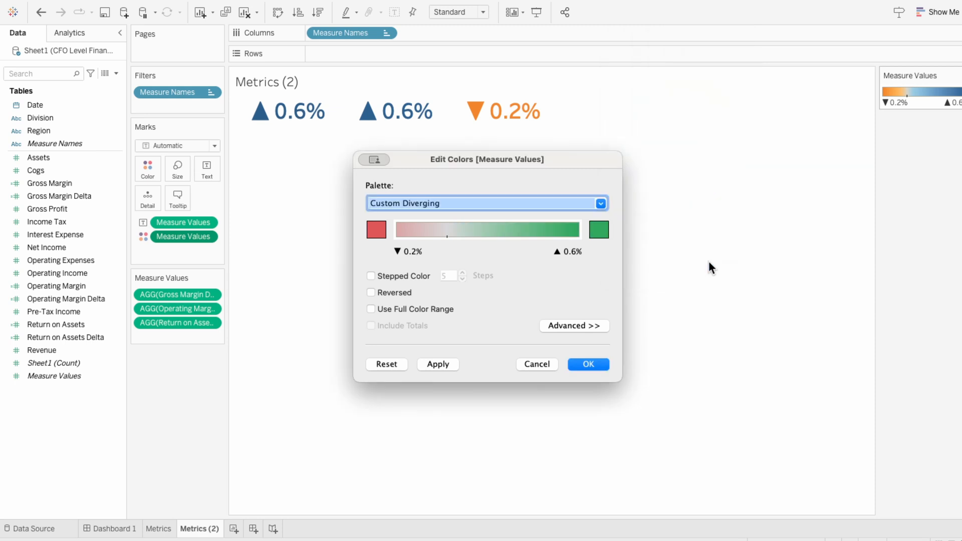
Use stepped color with 2 steps, fix the palette center at 0 and apply the colors
{"action": "left_click", "coordinate": [416, 276]}
{"action": "left_click", "coordinate": [462, 279]}
{"action": "left_click", "coordinate": [462, 278]}
{"action": "left_click", "coordinate": [462, 279]}
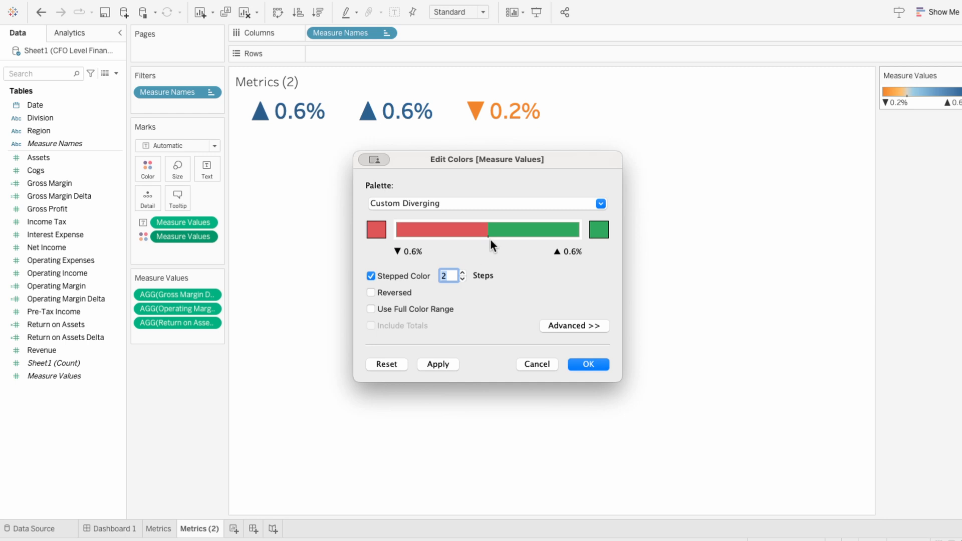
{"action": "left_click", "coordinate": [580, 328]}
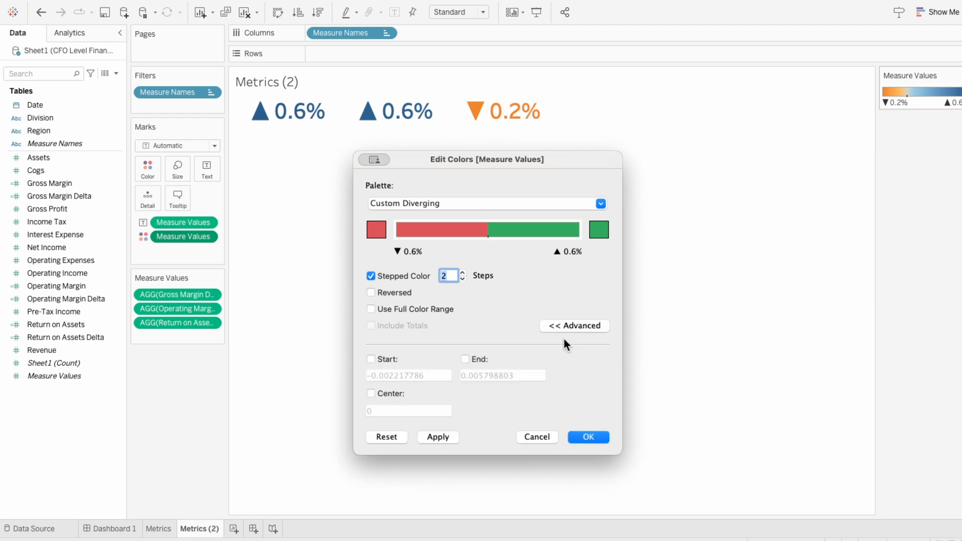
{"action": "left_click", "coordinate": [372, 393]}
{"action": "left_click", "coordinate": [589, 436]}
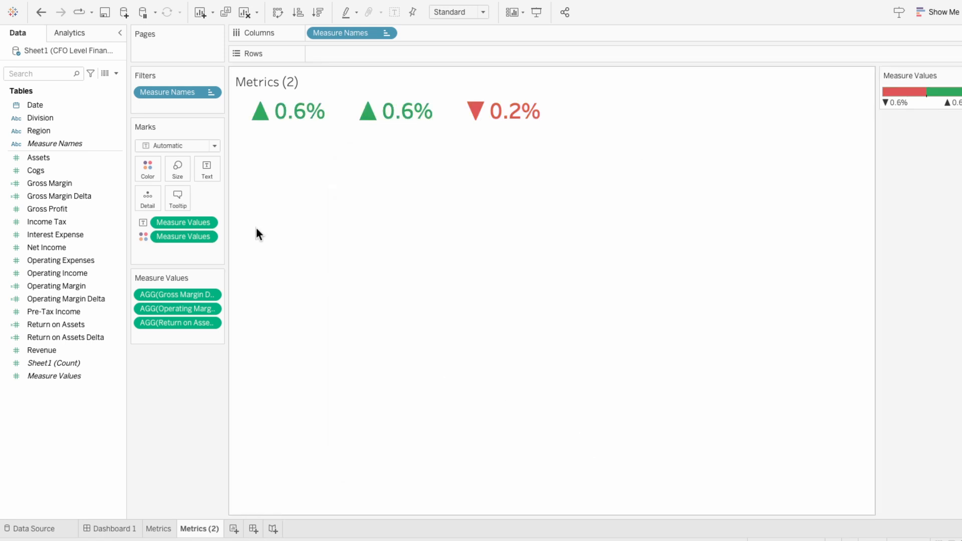
Format the Measure Values label as Tableau Regular, size 14
{"action": "left_click", "coordinate": [209, 172]}
{"action": "left_click", "coordinate": [315, 195]}
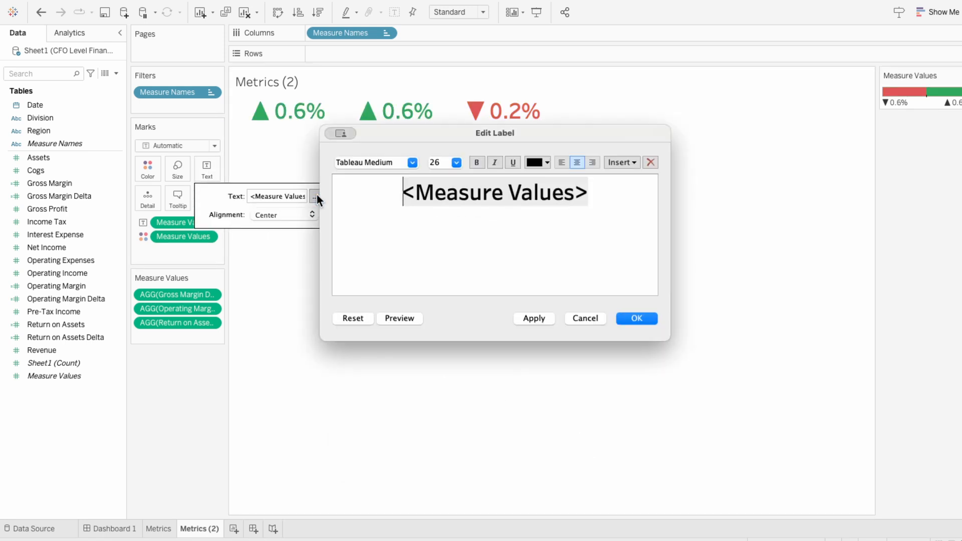
{"action": "left_click_drag", "start_coordinate": [616, 190], "coordinate": [402, 192]}
{"action": "left_click", "coordinate": [455, 162]}
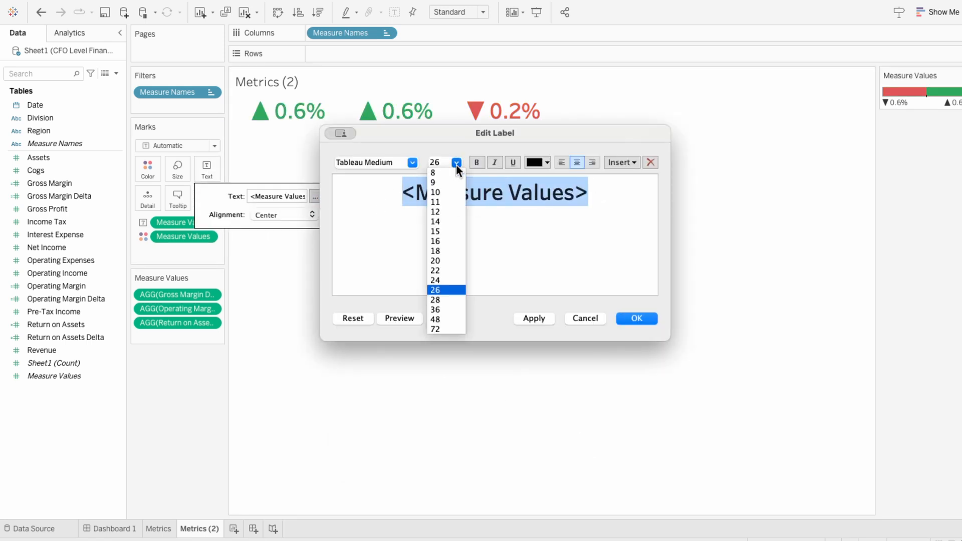
{"action": "left_click", "coordinate": [445, 221]}
{"action": "left_click", "coordinate": [411, 163]}
{"action": "left_click", "coordinate": [393, 232]}
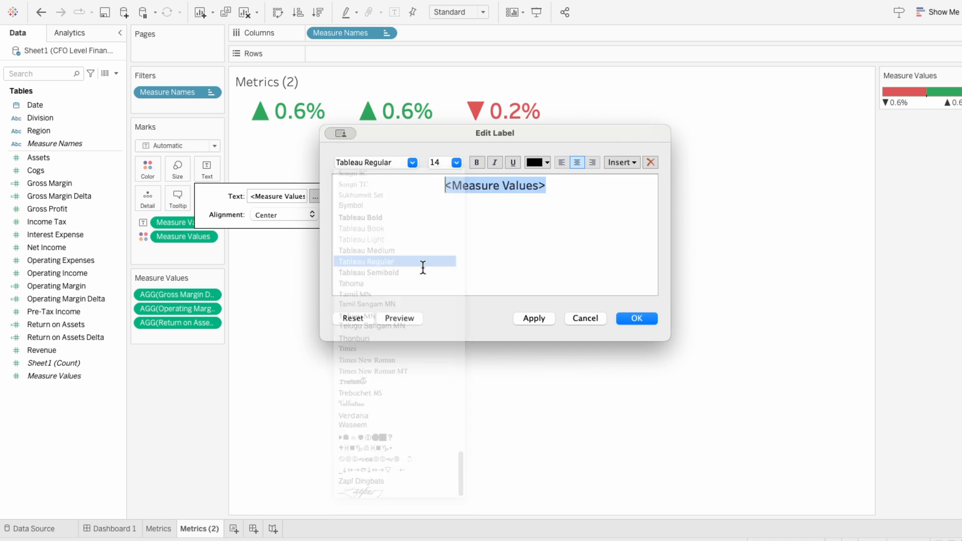
{"action": "left_click", "coordinate": [620, 319]}
{"action": "left_click", "coordinate": [624, 317]}
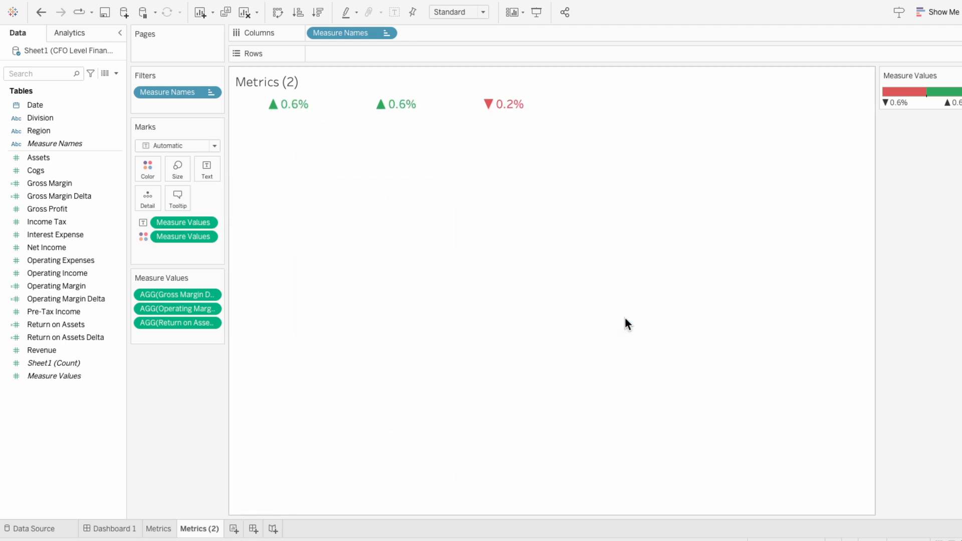
Rename the Metrics (2) sheet as Metrics Change
{"action": "double_click", "coordinate": [210, 527]}
{"action": "left_click_drag", "start_coordinate": [208, 528], "coordinate": [235, 527]}
{"action": "type", "text": "Change"}
{"action": "key", "text": "Return"}
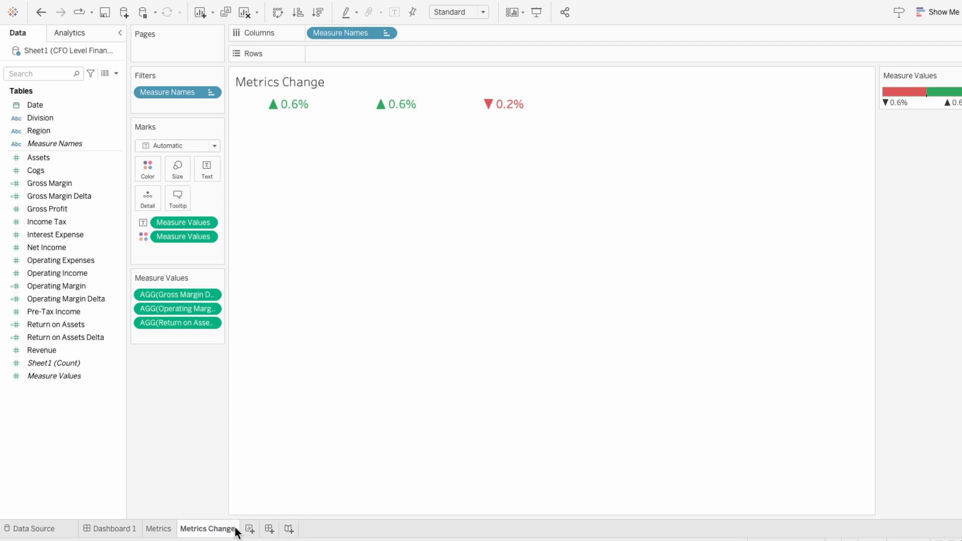
Place the Metrics and Metrics Change sheets on Dashboard 1 as floating objects and hide both sheet titles
{"action": "left_click", "coordinate": [113, 531]}
{"action": "left_click_drag", "start_coordinate": [40, 174], "coordinate": [280, 269]}
{"action": "left_click", "coordinate": [273, 186]}
{"action": "right_click", "coordinate": [272, 186]}
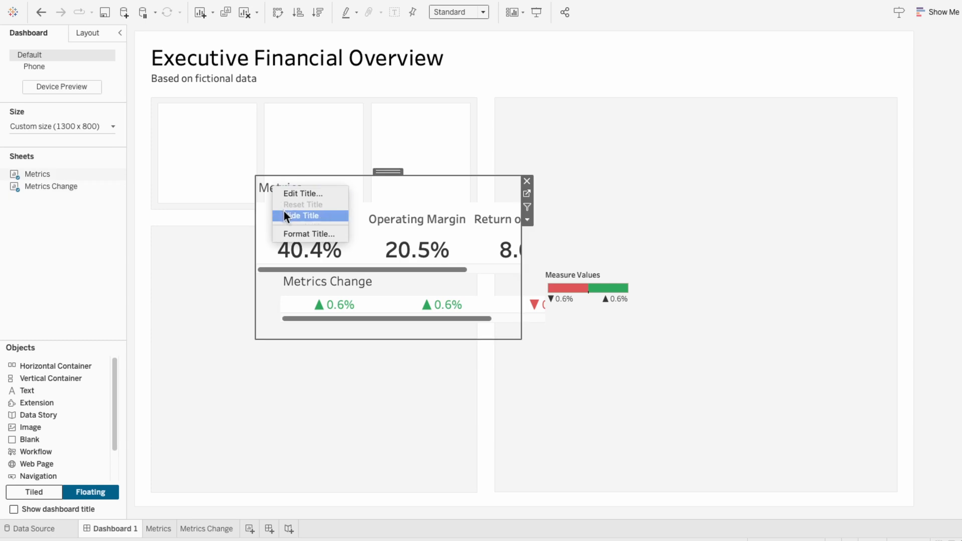
{"action": "left_click", "coordinate": [286, 212]}
{"action": "left_click", "coordinate": [290, 320]}
{"action": "right_click", "coordinate": [293, 282]}
{"action": "left_click", "coordinate": [296, 306]}
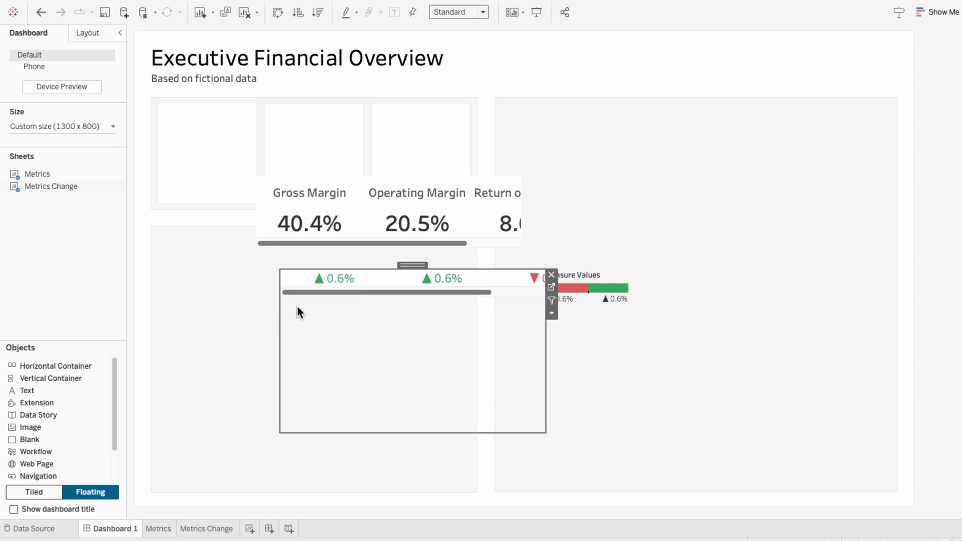
Fit both the Metrics and the Metrics Change sheets to Entire View on the dashboard
{"action": "left_click", "coordinate": [287, 249]}
{"action": "left_click", "coordinate": [451, 14]}
{"action": "left_click", "coordinate": [450, 50]}
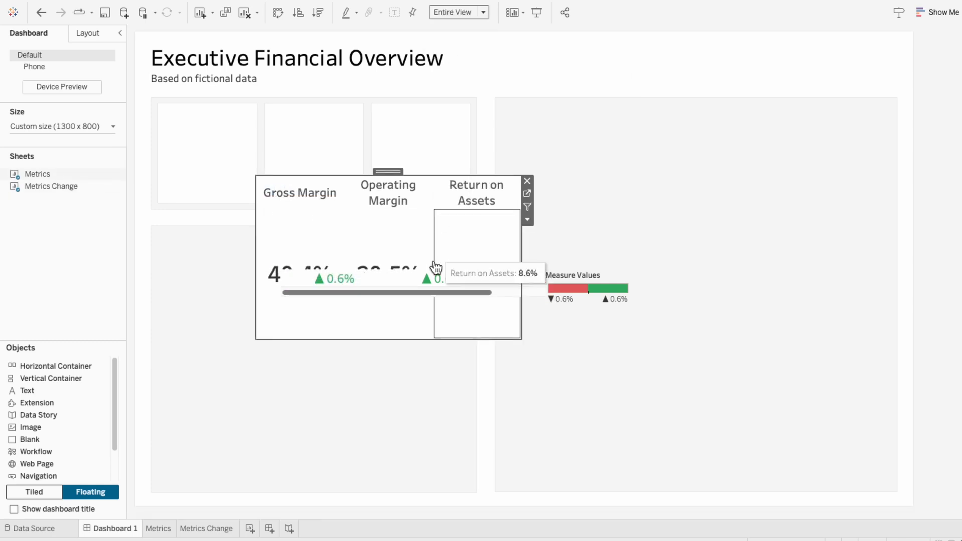
{"action": "left_click", "coordinate": [429, 343]}
{"action": "left_click", "coordinate": [464, 12]}
{"action": "left_click", "coordinate": [458, 53]}
Move and resize the Metrics sheet so it spans the upper half of the three white cards
{"action": "left_click", "coordinate": [313, 232]}
{"action": "left_click_drag", "start_coordinate": [391, 181], "coordinate": [293, 110]}
{"action": "left_click_drag", "start_coordinate": [423, 268], "coordinate": [470, 158]}
Set the worksheet shading to None for both the Metrics and the Metrics Change sheets
{"action": "left_click", "coordinate": [394, 146]}
{"action": "right_click", "coordinate": [389, 142]}
{"action": "left_click", "coordinate": [392, 187]}
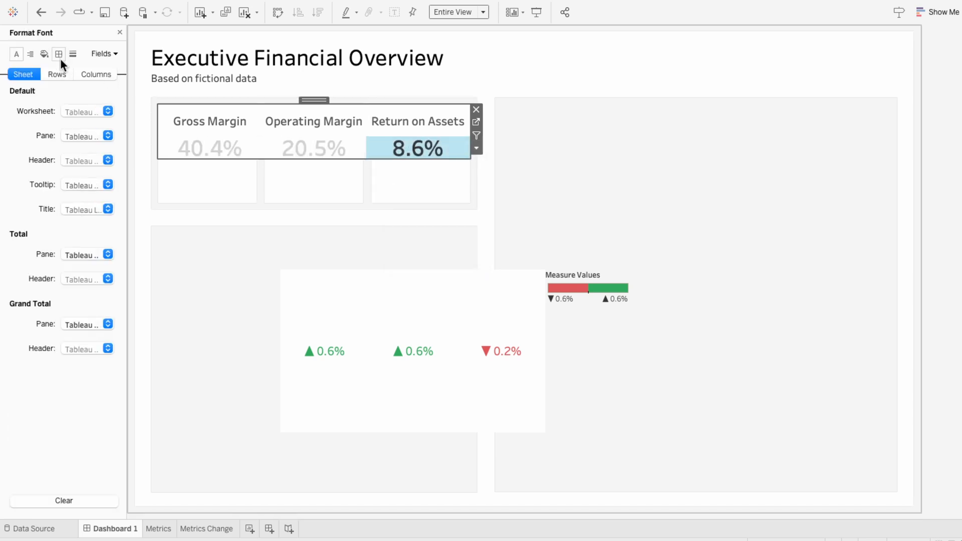
{"action": "left_click", "coordinate": [44, 54]}
{"action": "left_click", "coordinate": [82, 135]}
{"action": "left_click", "coordinate": [79, 134]}
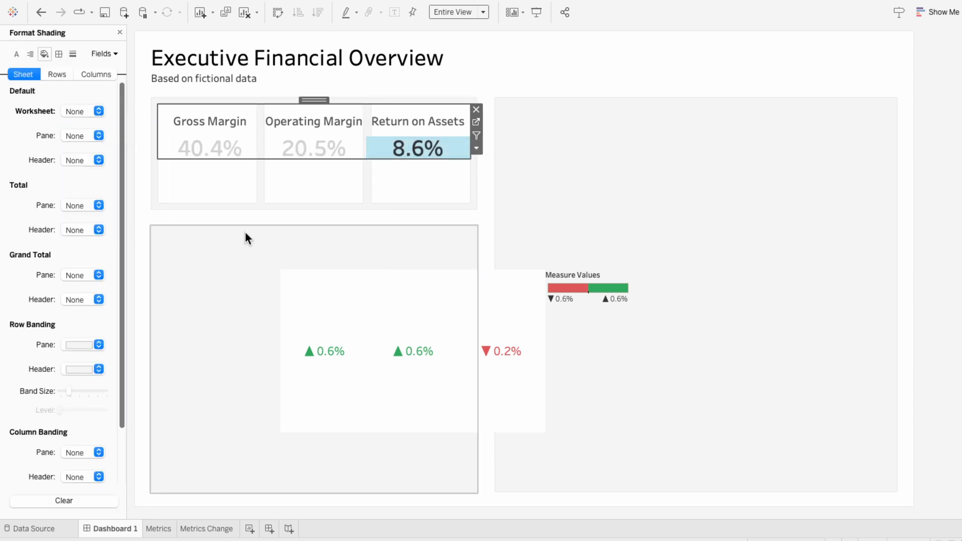
{"action": "left_click", "coordinate": [322, 305]}
{"action": "left_click", "coordinate": [81, 111]}
{"action": "left_click", "coordinate": [78, 131]}
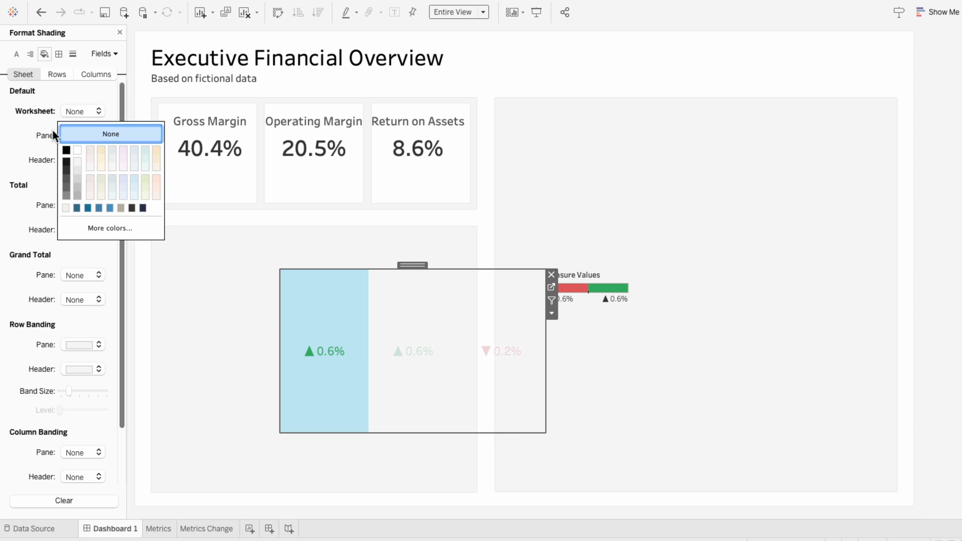
{"action": "left_click", "coordinate": [120, 33]}
Fit the Metrics Change sheet into the lower part of the three cards and remove the Measure Values color legend
{"action": "left_click_drag", "start_coordinate": [412, 265], "coordinate": [293, 162]}
{"action": "left_click_drag", "start_coordinate": [423, 331], "coordinate": [470, 206]}
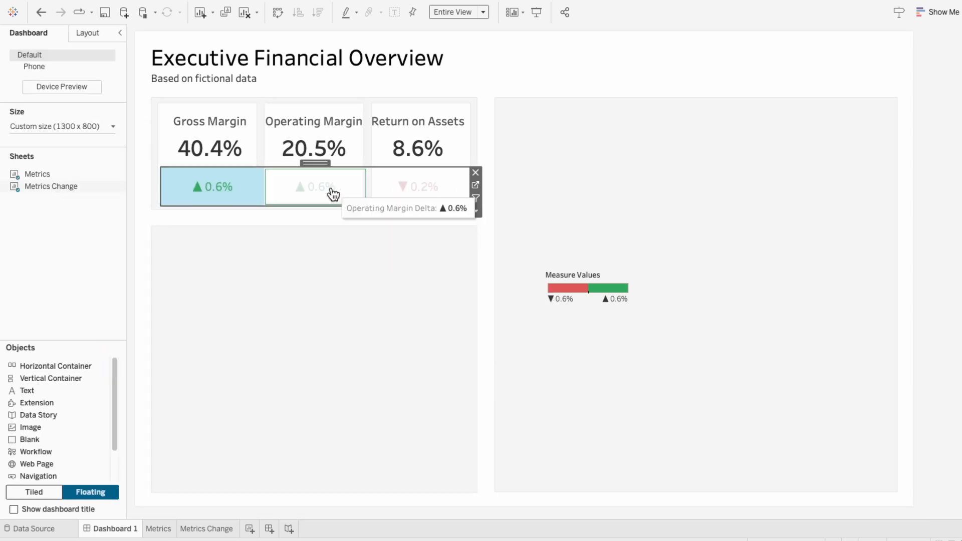
{"action": "left_click", "coordinate": [568, 278]}
{"action": "left_click", "coordinate": [636, 277]}
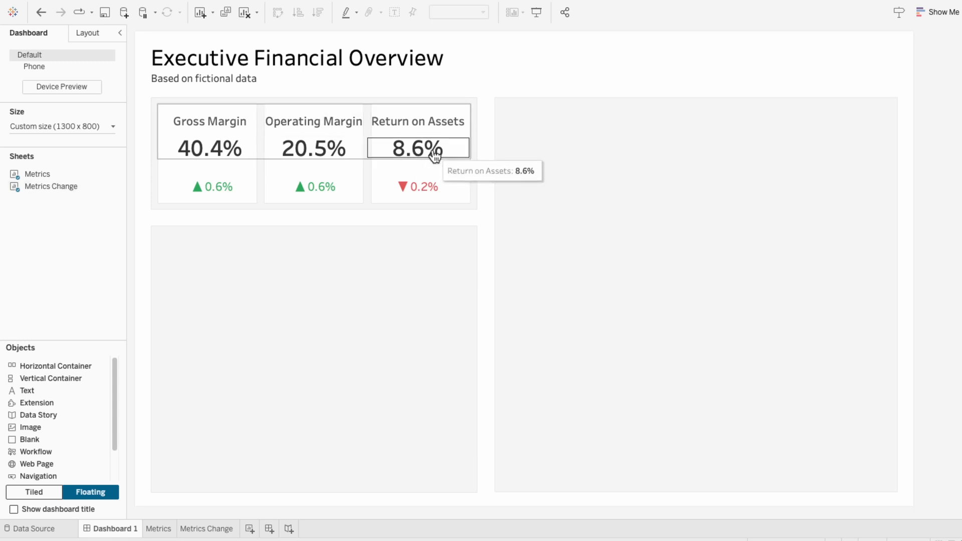
Widen the Metrics sheet slightly on both sides to line its columns up with the cards
{"action": "left_click", "coordinate": [465, 139]}
{"action": "left_click_drag", "start_coordinate": [470, 136], "coordinate": [472, 135]}
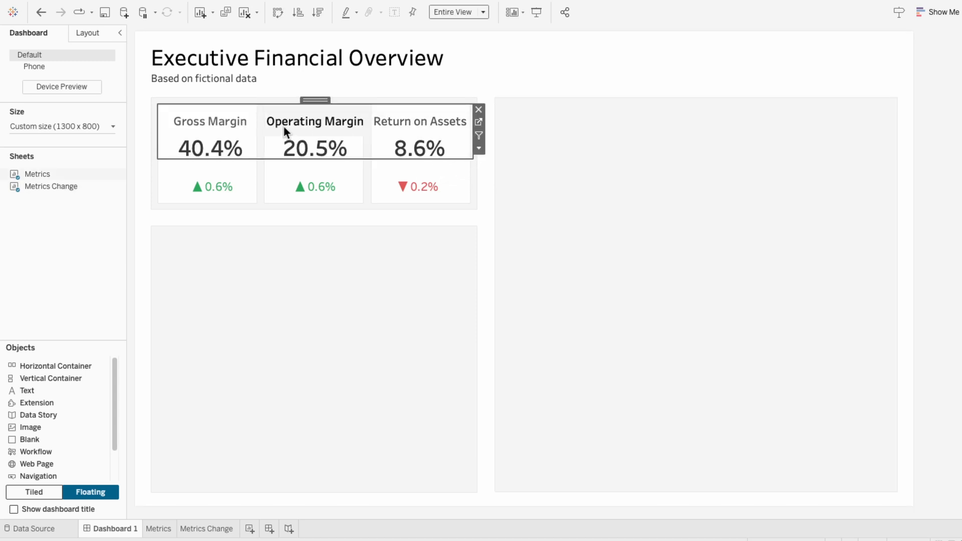
{"action": "left_click_drag", "start_coordinate": [158, 139], "coordinate": [155, 140]}
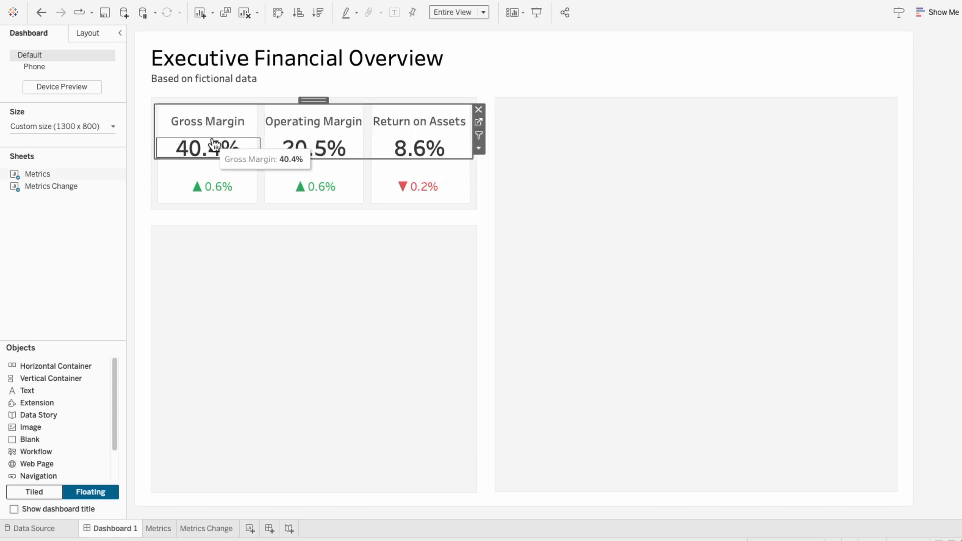
Edit the alias of the Operating Margin header so that it breaks onto two lines
{"action": "right_click", "coordinate": [269, 125]}
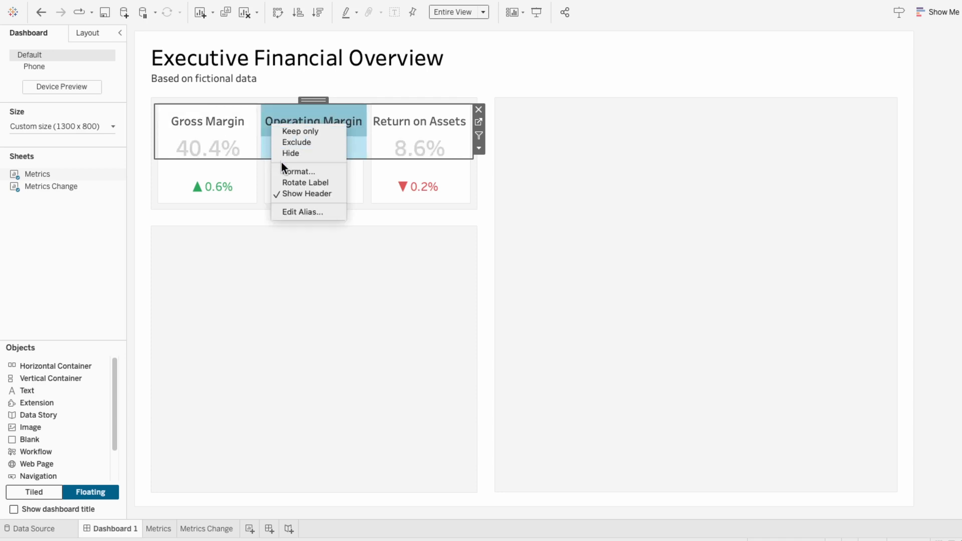
{"action": "left_click", "coordinate": [285, 211]}
{"action": "left_click", "coordinate": [434, 260]}
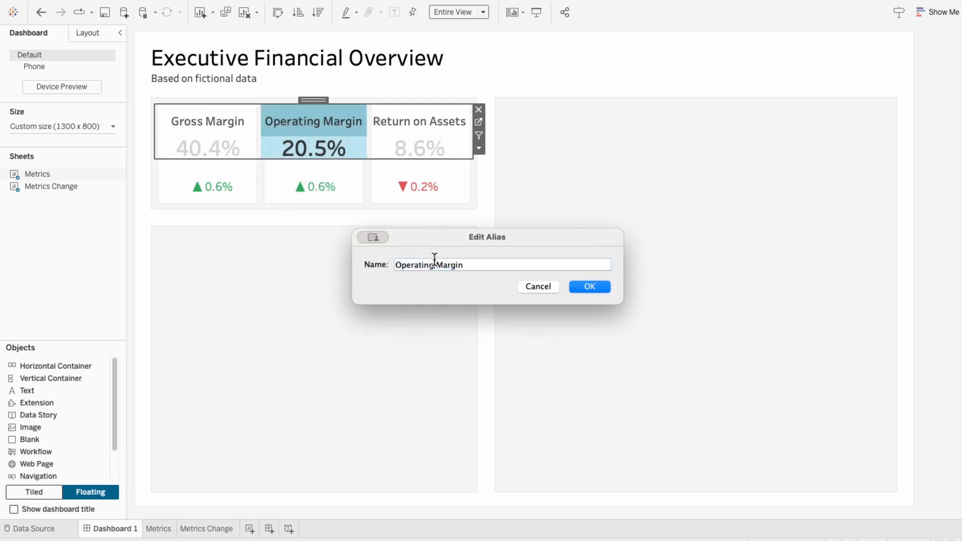
{"action": "left_click", "coordinate": [594, 285]}
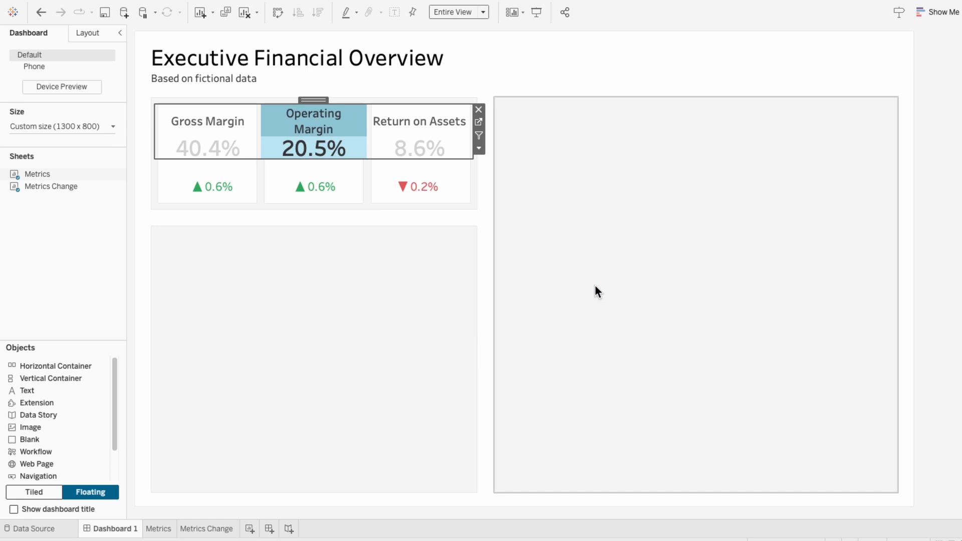
Edit the alias of the Gross Margin header so that it breaks onto two lines
{"action": "left_click", "coordinate": [359, 127]}
{"action": "right_click", "coordinate": [239, 128]}
{"action": "left_click", "coordinate": [254, 210]}
{"action": "left_click", "coordinate": [422, 264]}
{"action": "left_click", "coordinate": [590, 286]}
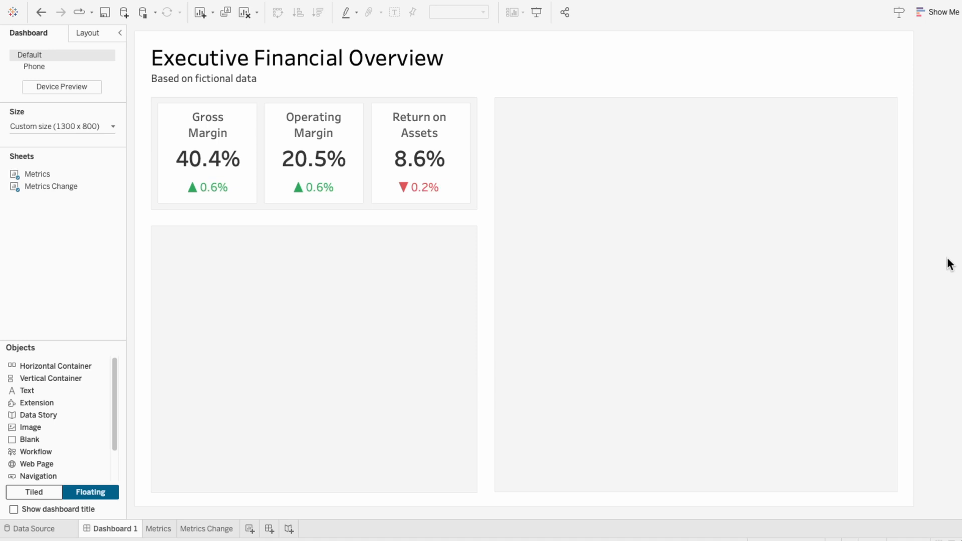
Create a new worksheet with Date in the columns, shown as the discrete month without the year
{"action": "left_click", "coordinate": [249, 529]}
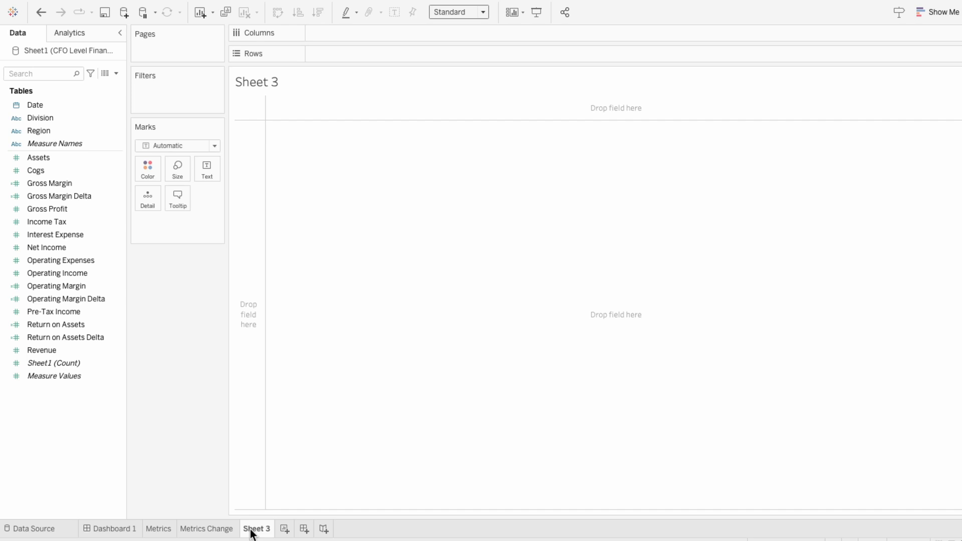
{"action": "left_click_drag", "start_coordinate": [73, 109], "coordinate": [317, 35]}
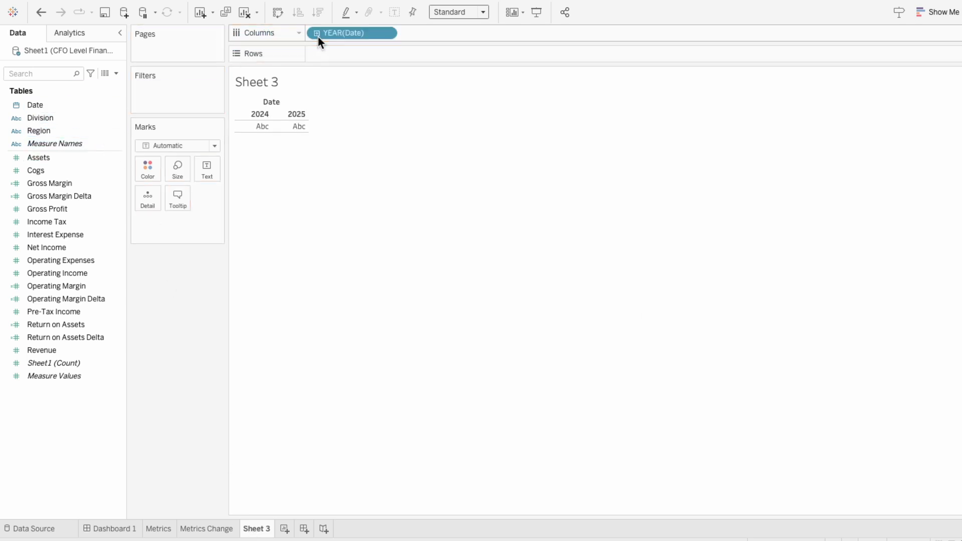
{"action": "right_click", "coordinate": [356, 36]}
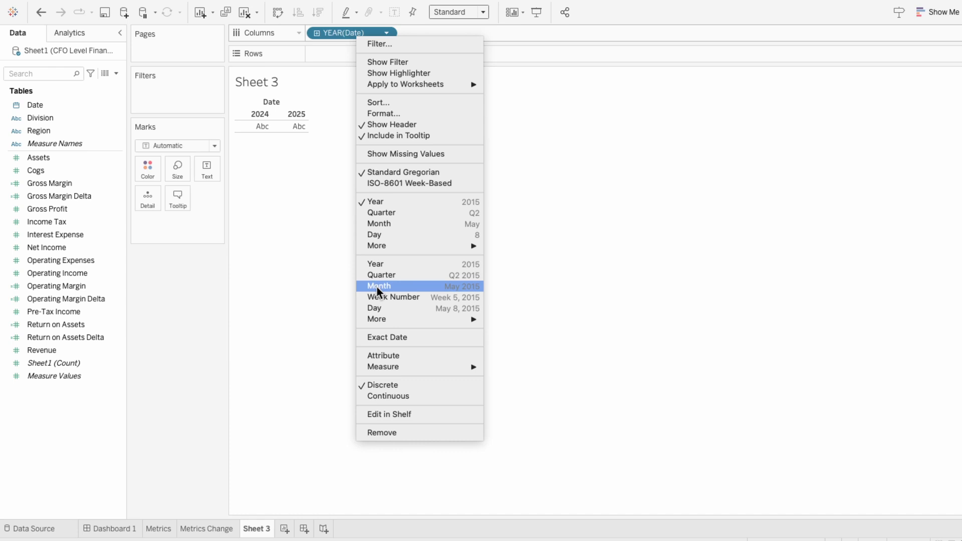
{"action": "left_click", "coordinate": [383, 222]}
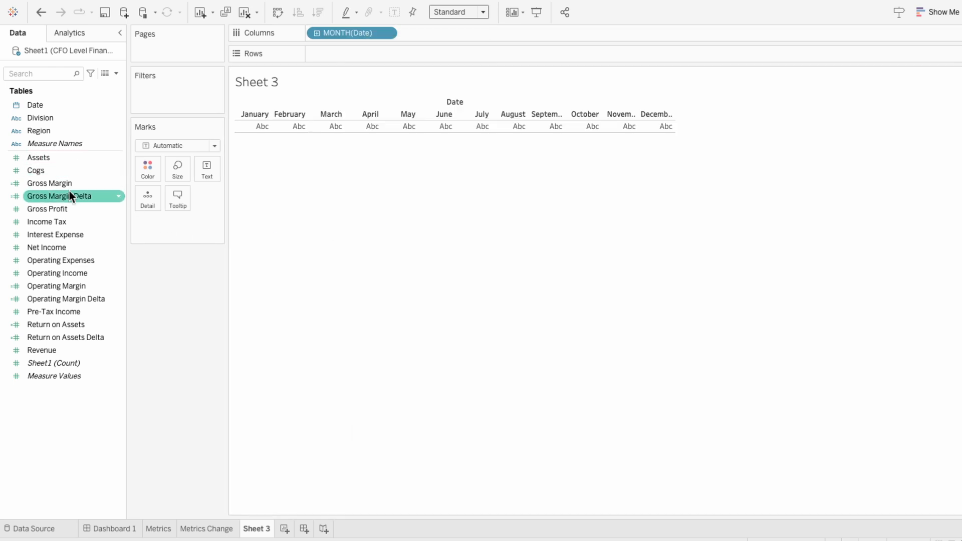
Add the Revenue measure to the rows twice to get two monthly line charts
{"action": "left_click", "coordinate": [40, 350]}
{"action": "left_click_drag", "start_coordinate": [40, 348], "coordinate": [322, 56]}
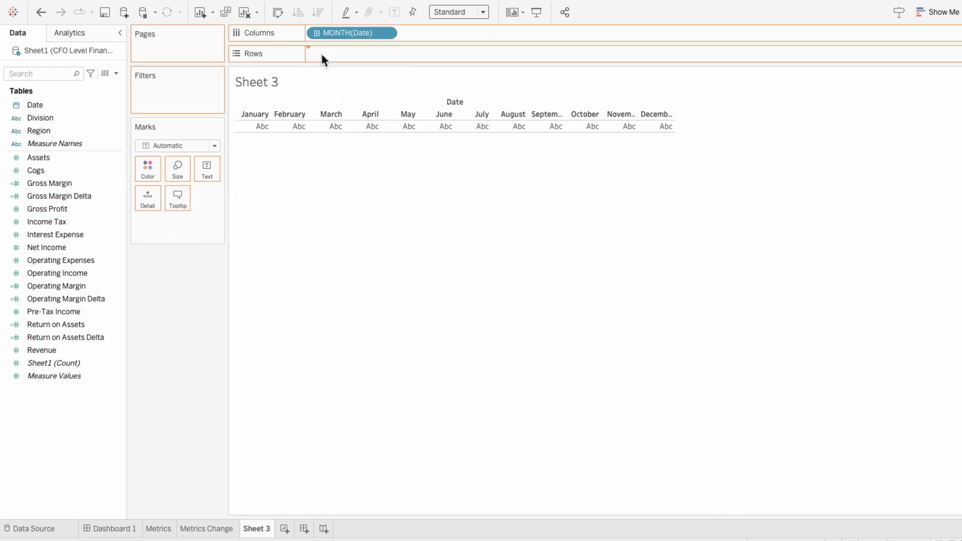
{"action": "left_click_drag", "start_coordinate": [75, 350], "coordinate": [449, 56]}
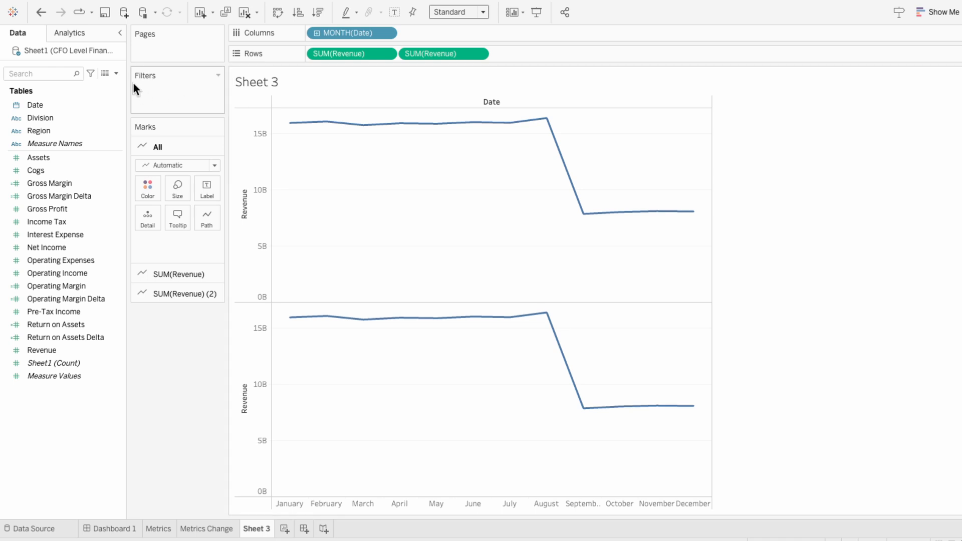
Create the calculated field This Year as IF YEAR([Date]) = YEAR(TODAY()) THEN [Revenue] END and replace the first Revenue row measure with it
{"action": "left_click", "coordinate": [115, 73]}
{"action": "left_click", "coordinate": [109, 85]}
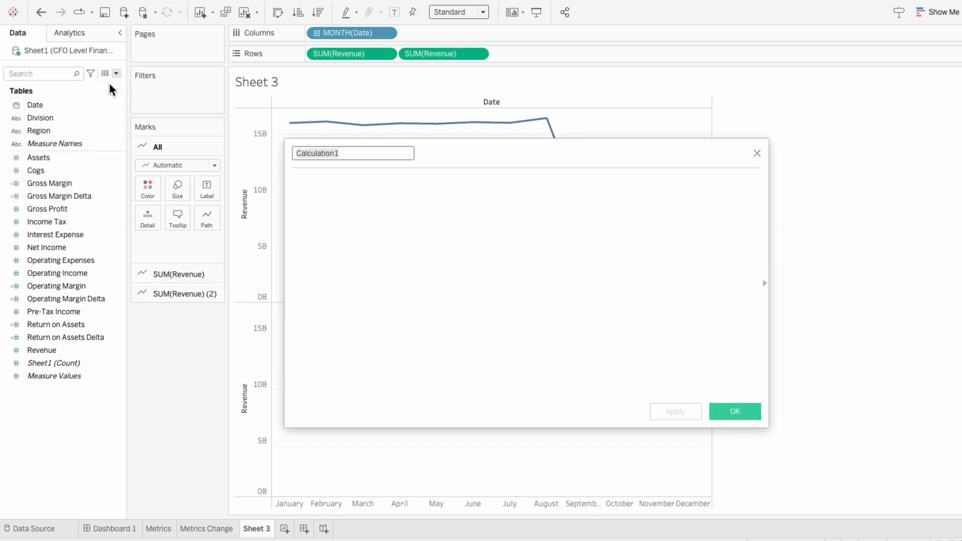
{"action": "type", "text": "This Year"}
{"action": "key", "text": "Tab"}
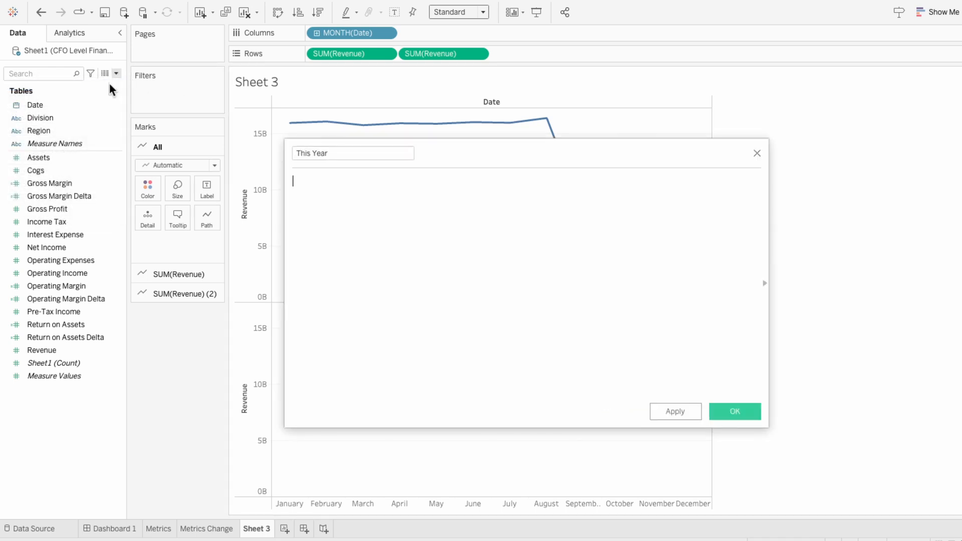
{"action": "type", "text": "IF YEAR( [Date]"}
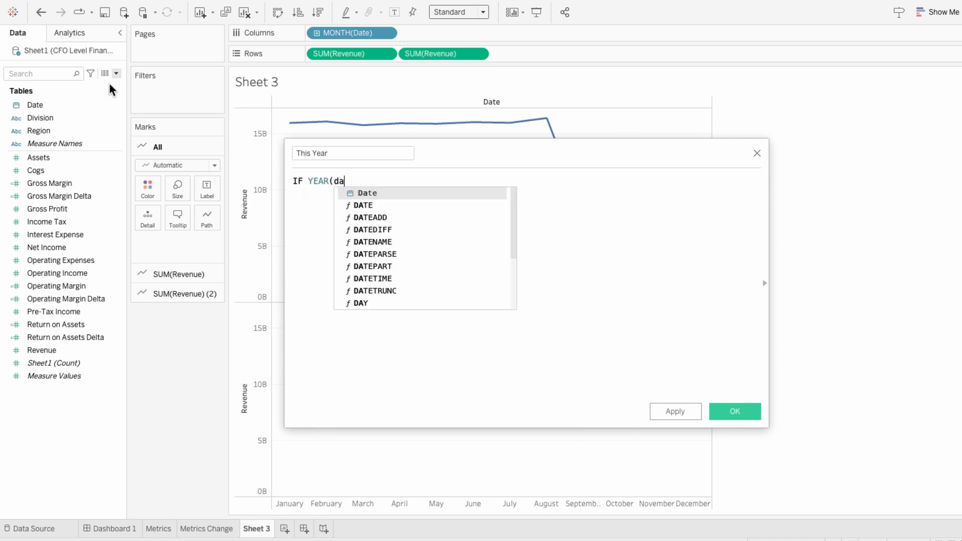
{"action": "type", "text": ") = YEAR(TODAY"}
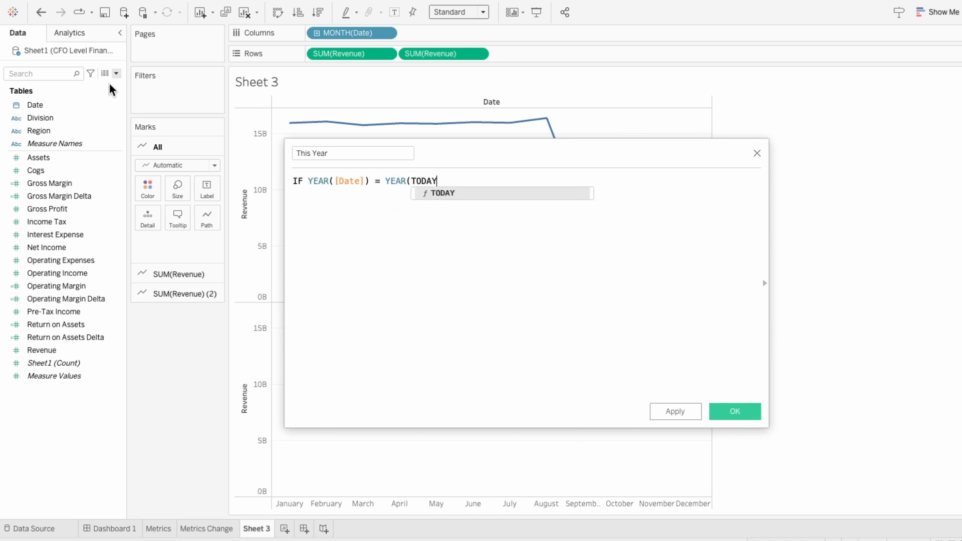
{"action": "type", "text": "()) THEN rev"}
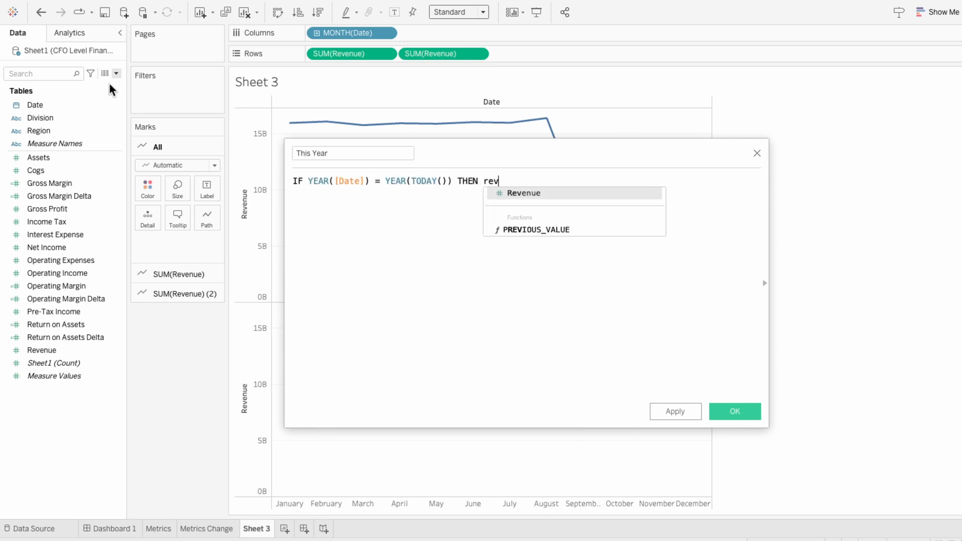
{"action": "key", "text": "Return"}
{"action": "type", "text": "END"}
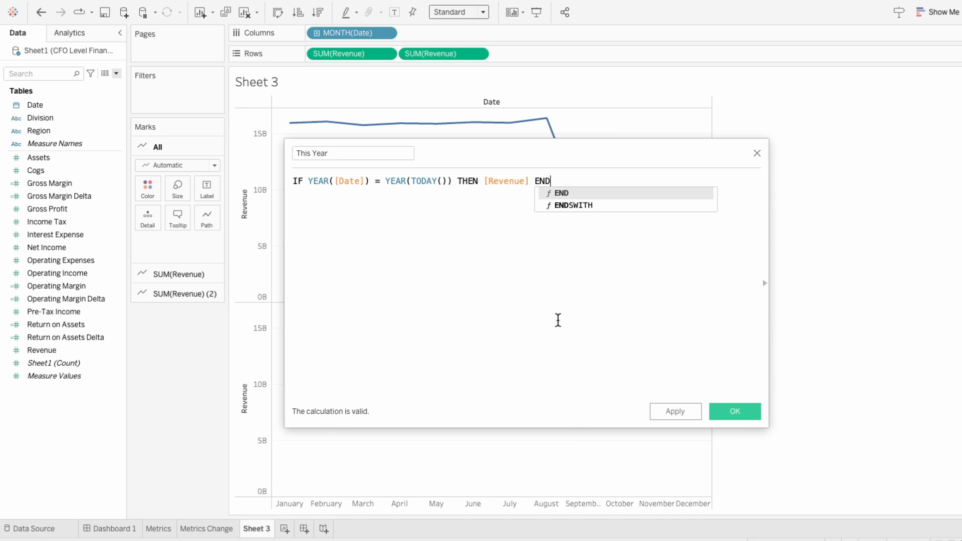
{"action": "left_click", "coordinate": [735, 411]}
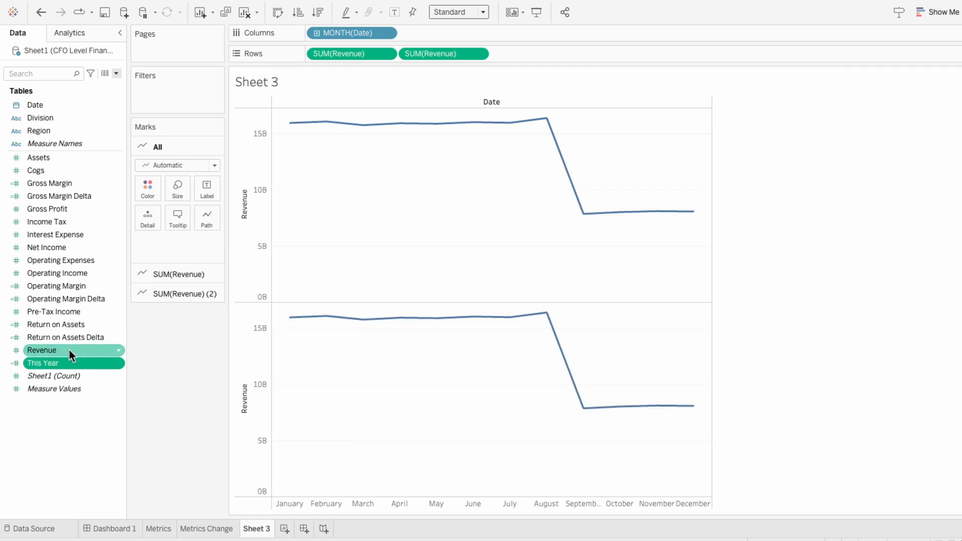
{"action": "left_click_drag", "start_coordinate": [51, 364], "coordinate": [338, 53]}
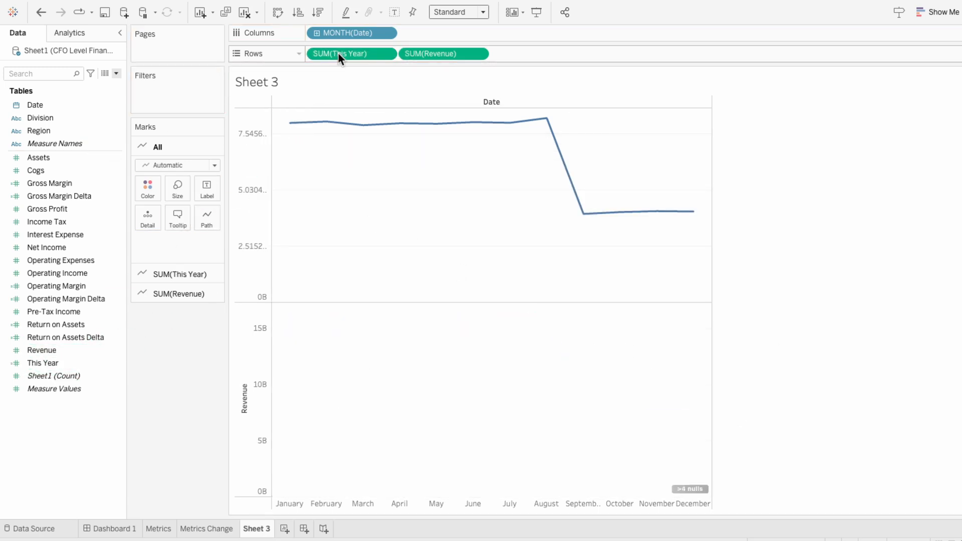
{"action": "mouse_move", "coordinate": [546, 125]}
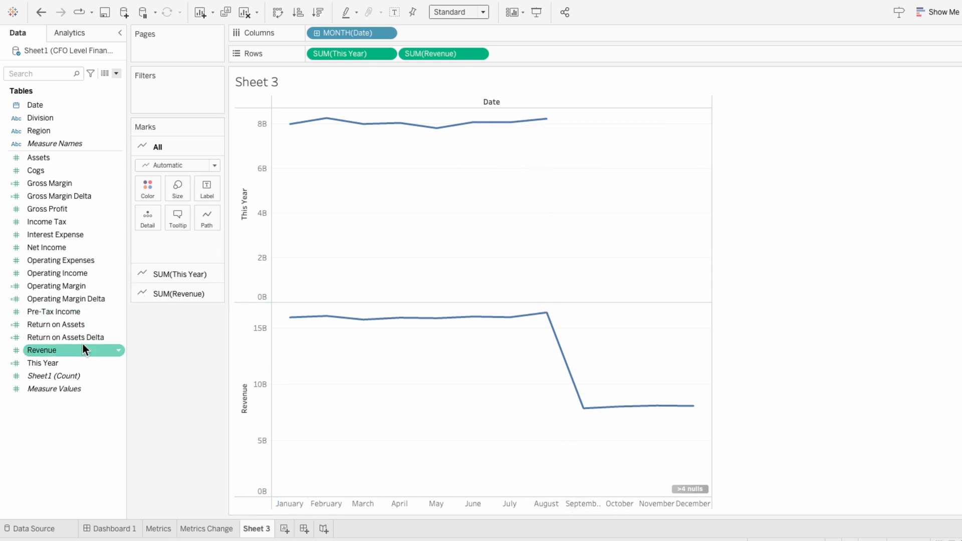
Duplicate This Year, rename the copy Last Year and set its formula to IF YEAR([Date]) = YEAR(TODAY())-1 THEN [Revenue] END
{"action": "right_click", "coordinate": [72, 364]}
{"action": "left_click", "coordinate": [107, 173]}
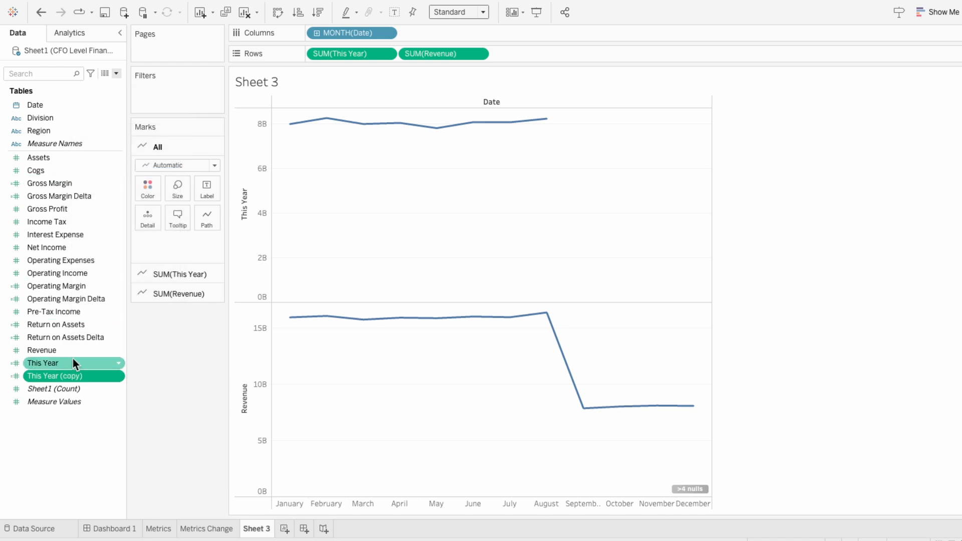
{"action": "right_click", "coordinate": [73, 376]}
{"action": "left_click", "coordinate": [81, 177]}
{"action": "left_click_drag", "start_coordinate": [328, 152], "coordinate": [290, 152]}
{"action": "type", "text": "Last Year"}
{"action": "key", "text": "Delete"}
{"action": "key", "text": "Delete"}
{"action": "key", "text": "Delete"}
{"action": "key", "text": "Delete"}
{"action": "key", "text": "Delete"}
{"action": "key", "text": "Delete"}
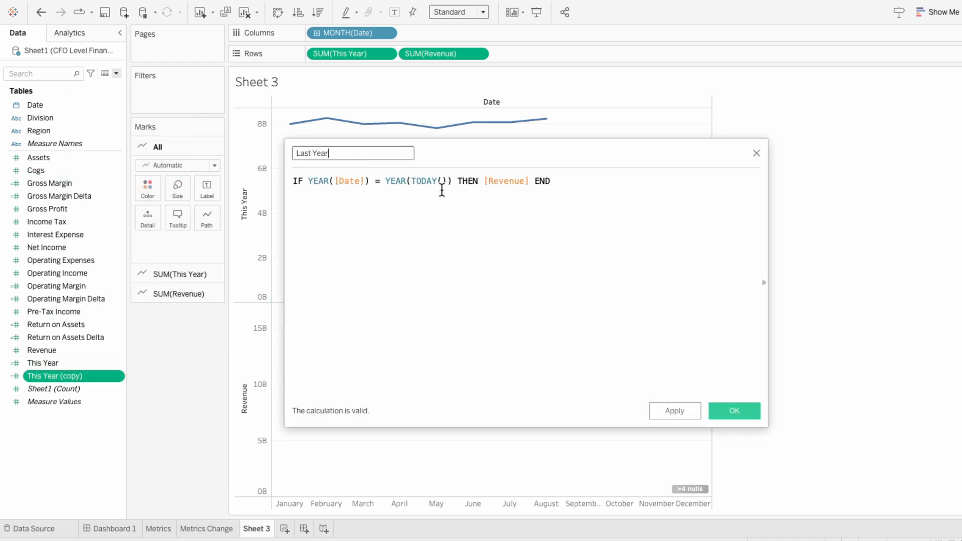
{"action": "left_click", "coordinate": [453, 180]}
{"action": "type", "text": "-1"}
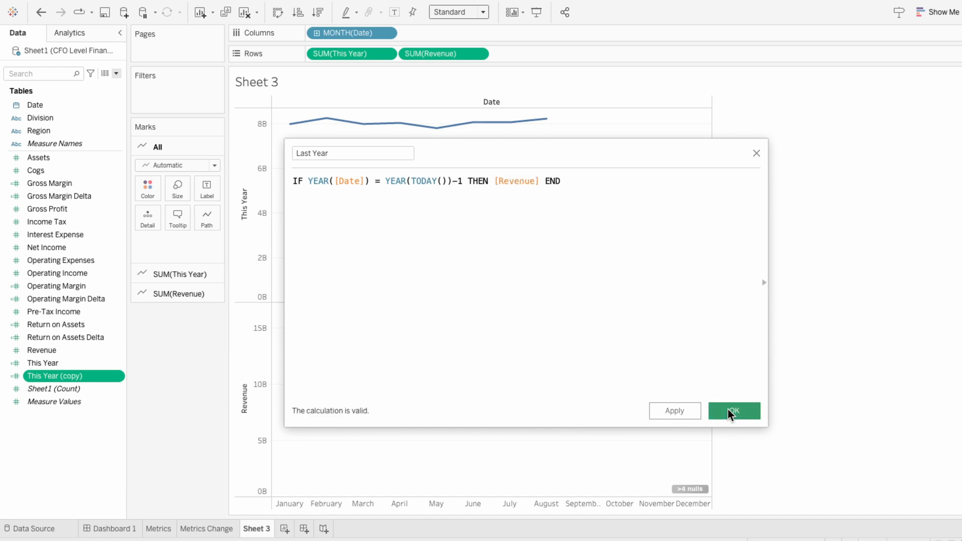
{"action": "left_click", "coordinate": [727, 409]}
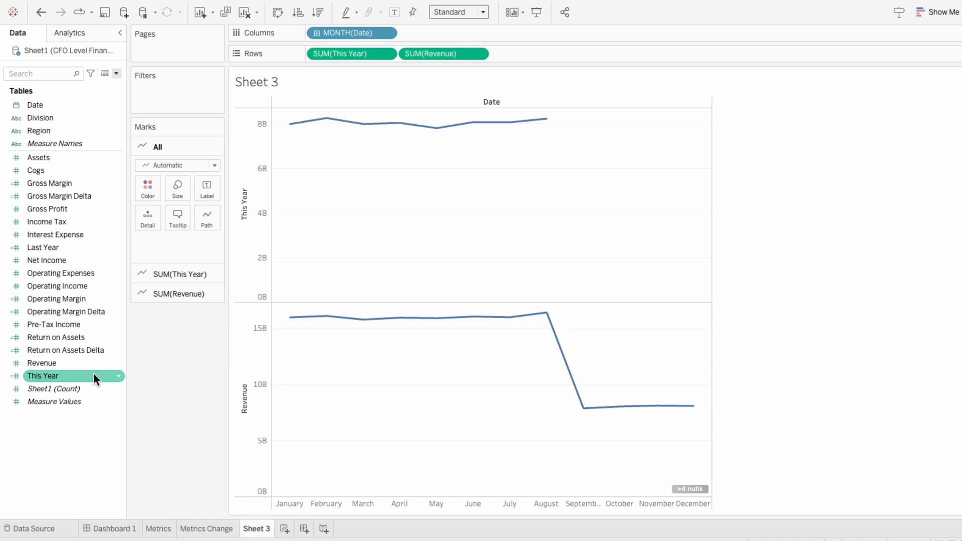
Set the row measures to Last Year followed by This Year instead of Revenue, and combine them on a dual axis
{"action": "left_click_drag", "start_coordinate": [43, 248], "coordinate": [314, 54]}
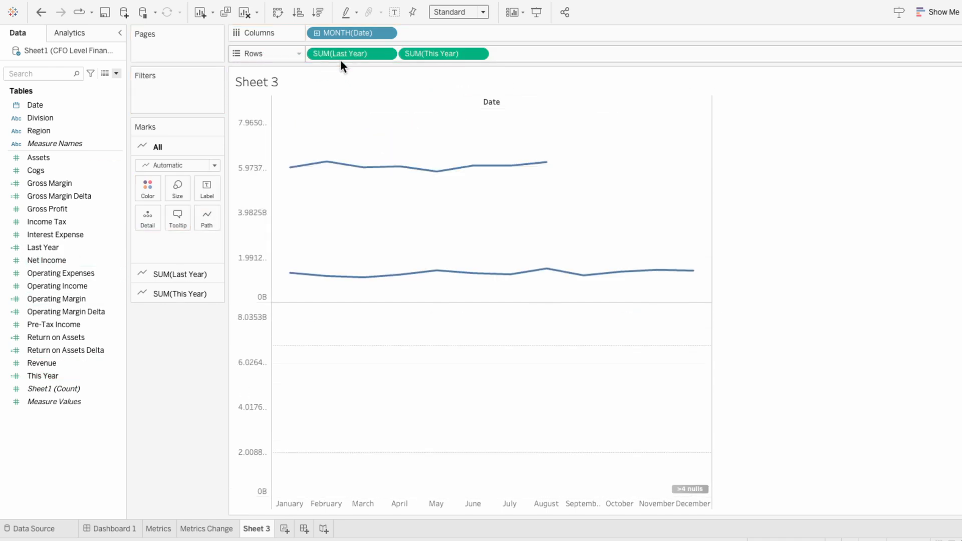
{"action": "right_click", "coordinate": [426, 53]}
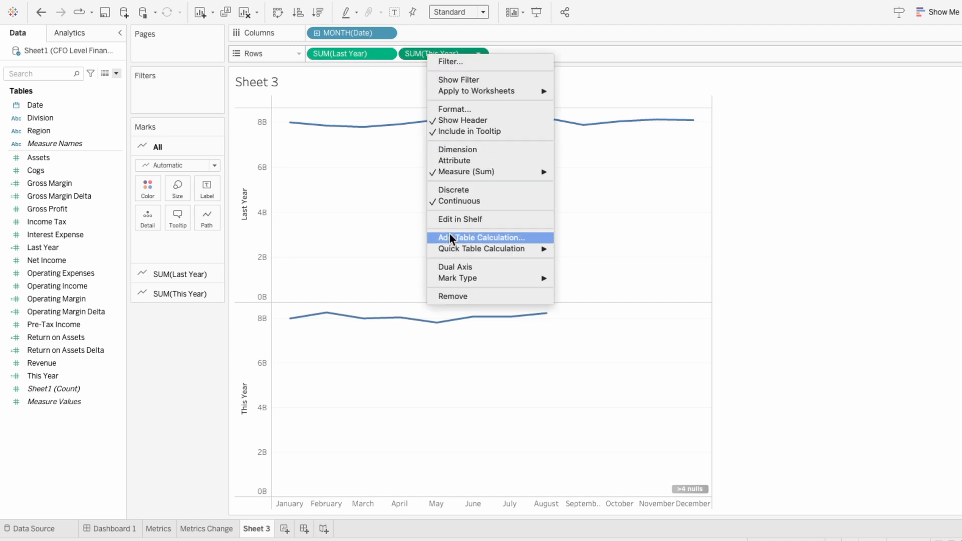
{"action": "left_click", "coordinate": [448, 266]}
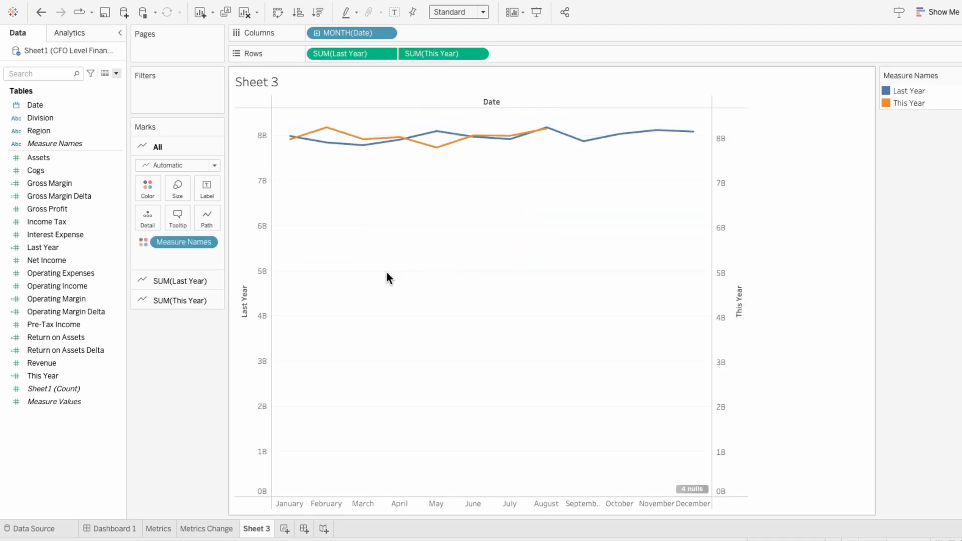
Synchronize the two vertical axes and exclude zero from the Last Year axis range
{"action": "right_click", "coordinate": [252, 243]}
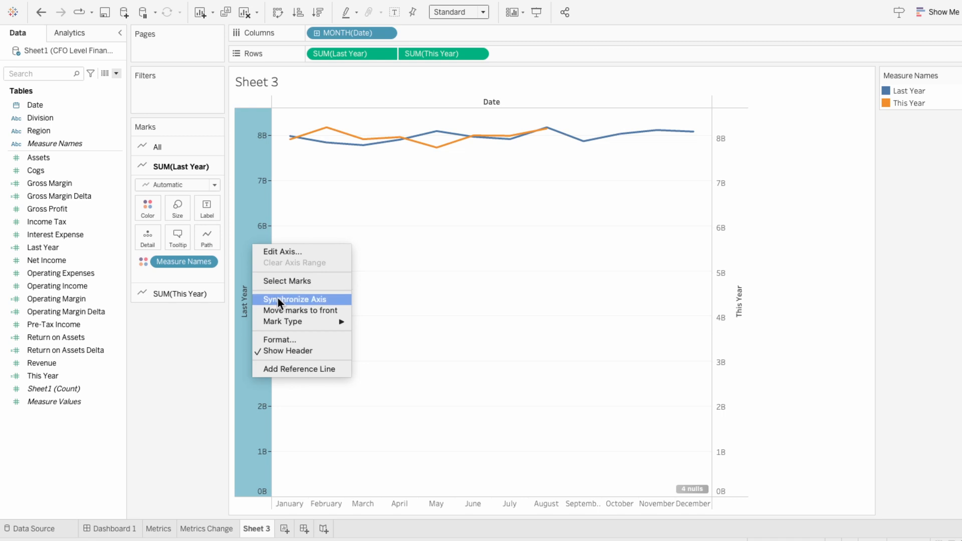
{"action": "left_click", "coordinate": [278, 299]}
{"action": "right_click", "coordinate": [250, 240]}
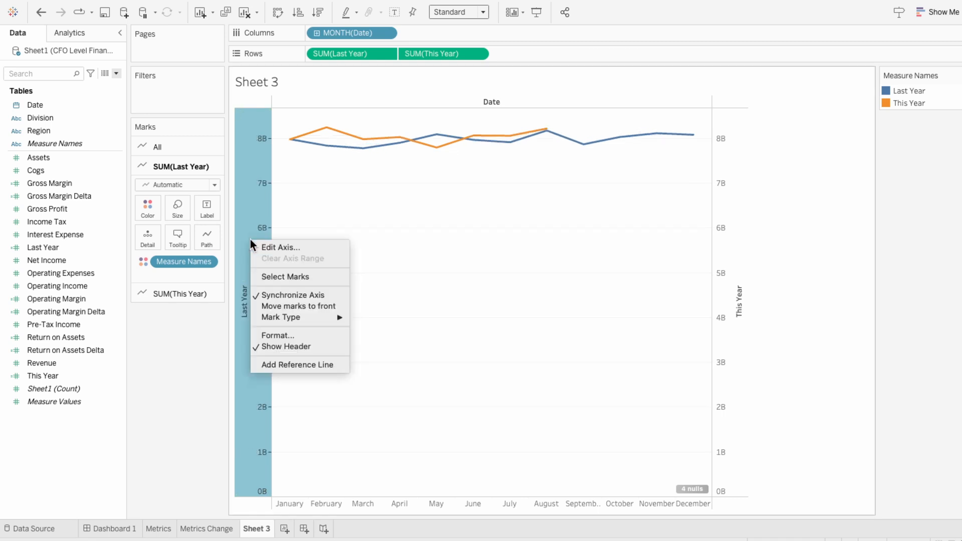
{"action": "left_click", "coordinate": [259, 247]}
{"action": "left_click", "coordinate": [554, 160]}
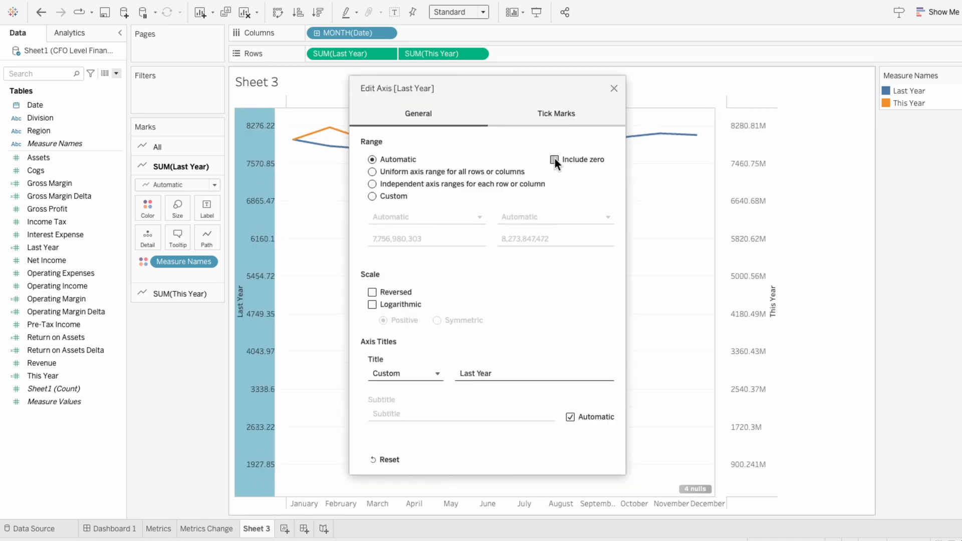
{"action": "left_click", "coordinate": [614, 88]}
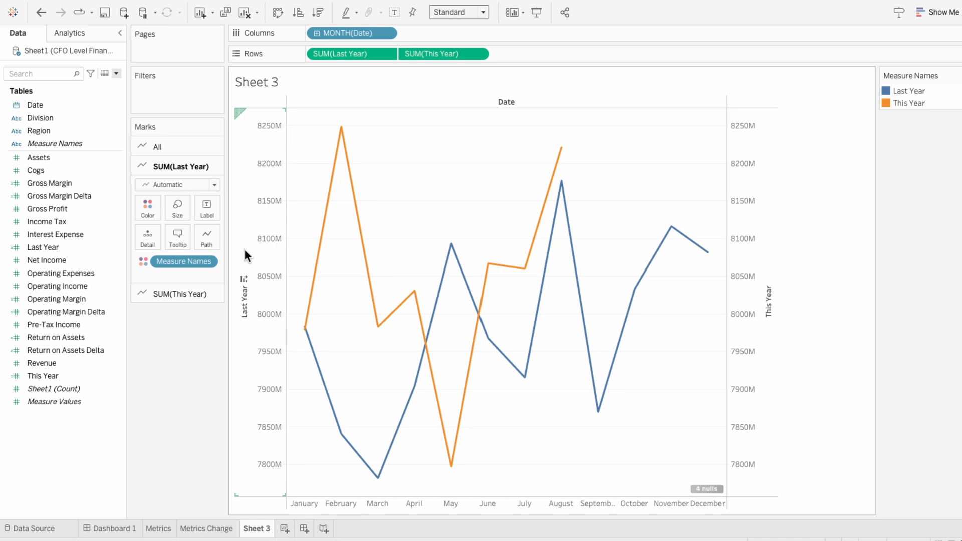
{"action": "mouse_move", "coordinate": [705, 493]}
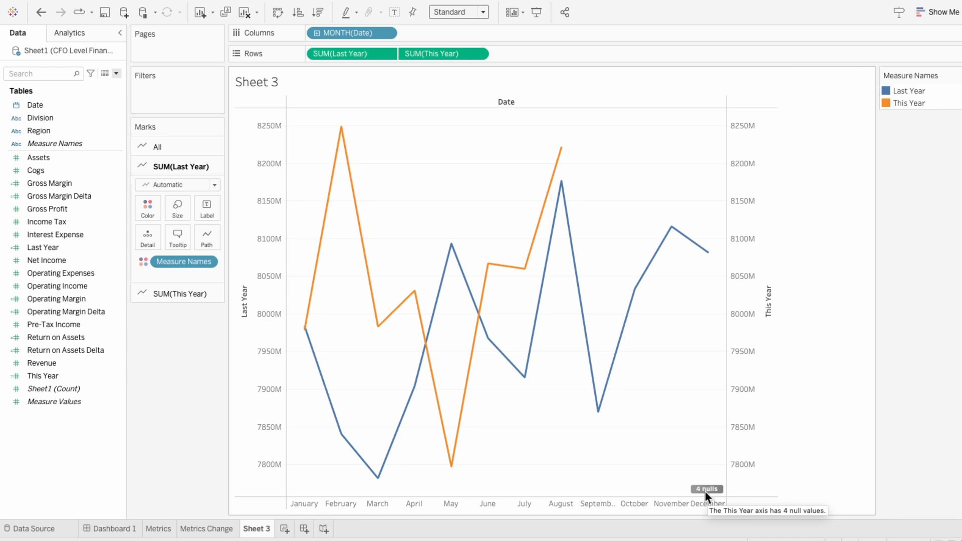
{"action": "left_click", "coordinate": [50, 362]}
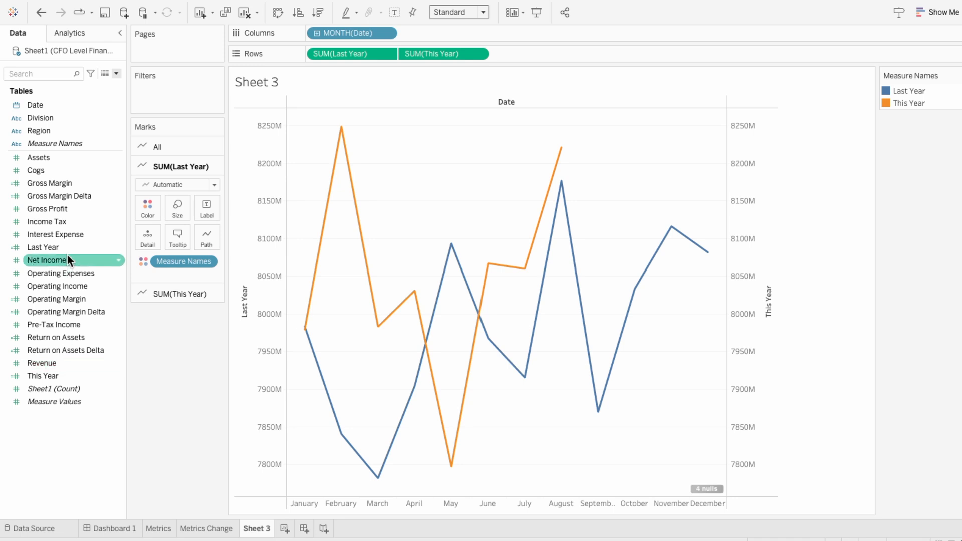
Create a parameter named Line Chart Metrics with data type String and a list of allowable values
{"action": "left_click", "coordinate": [116, 73]}
{"action": "left_click", "coordinate": [111, 94]}
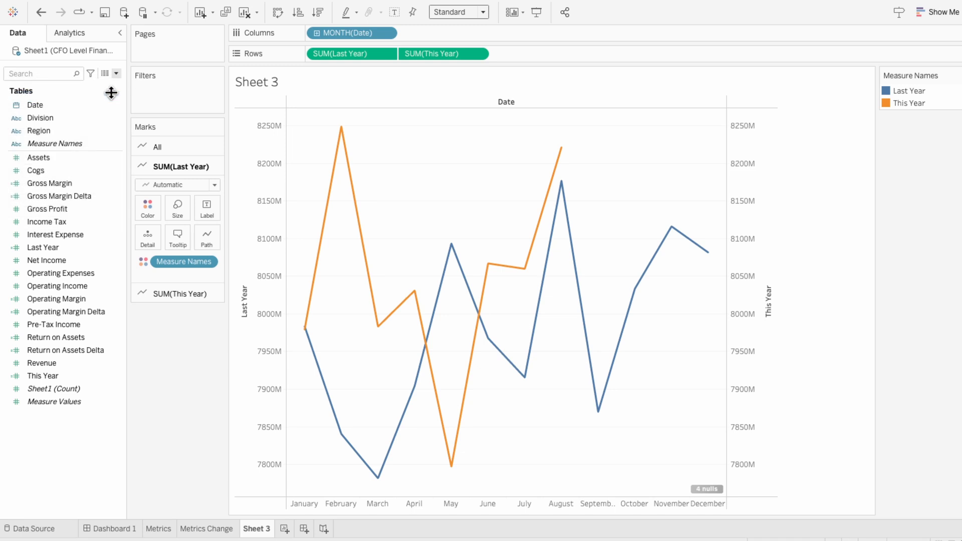
{"action": "type", "text": "Line Chart Metrics"}
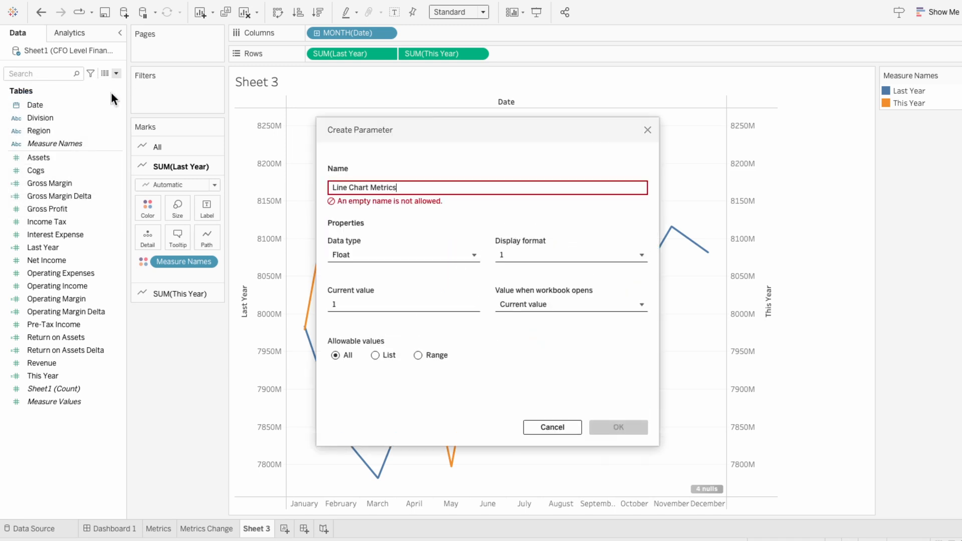
{"action": "left_click", "coordinate": [365, 245]}
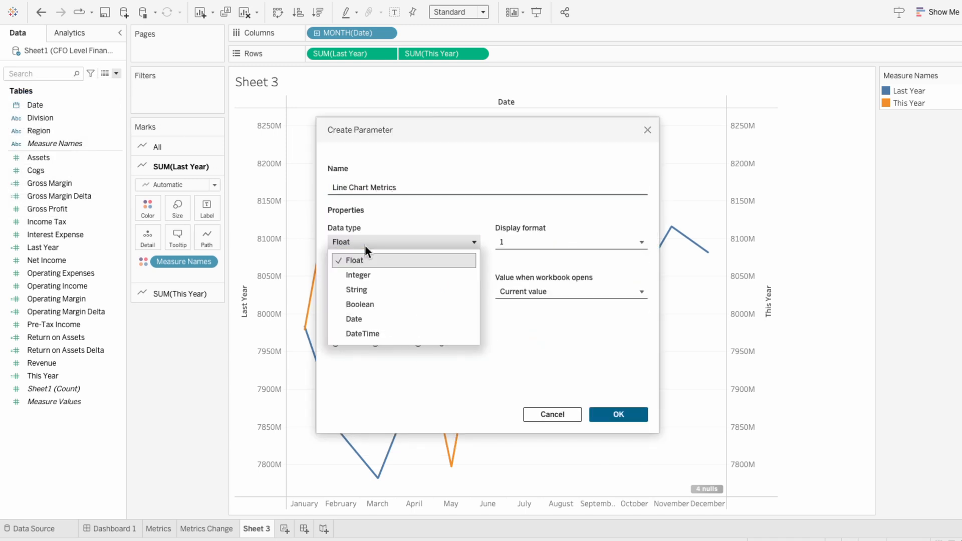
{"action": "left_click", "coordinate": [365, 285]}
{"action": "left_click", "coordinate": [374, 342]}
Add Revenue, COGS, Gross Profit, Operating Expenses, Operating Income, Interest Expense, Pre-Tax Income, Income Tax and Net Income as parameter values, and show the parameter control
{"action": "left_click", "coordinate": [355, 381]}
{"action": "type", "text": "Revenue"}
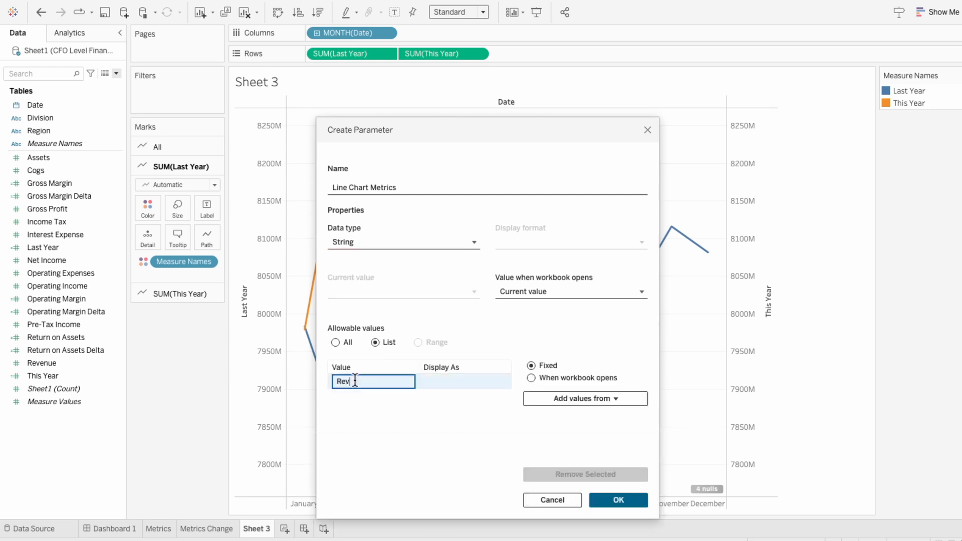
{"action": "key", "text": "Return"}
{"action": "type", "text": "COGS"}
{"action": "key", "text": "Return"}
{"action": "type", "text": "Gross Profit"}
{"action": "key", "text": "Return"}
{"action": "type", "text": "Operating Expenses"}
{"action": "key", "text": "Return"}
{"action": "type", "text": "Operating Income"}
{"action": "key", "text": "Return"}
{"action": "type", "text": "Interest Expense"}
{"action": "key", "text": "Return"}
{"action": "type", "text": "Pre-Tax Income"}
{"action": "key", "text": "Return"}
{"action": "type", "text": "Income Tax"}
{"action": "key", "text": "Return"}
{"action": "type", "text": "Net Income"}
{"action": "key", "text": "Return"}
{"action": "left_click", "coordinate": [617, 499]}
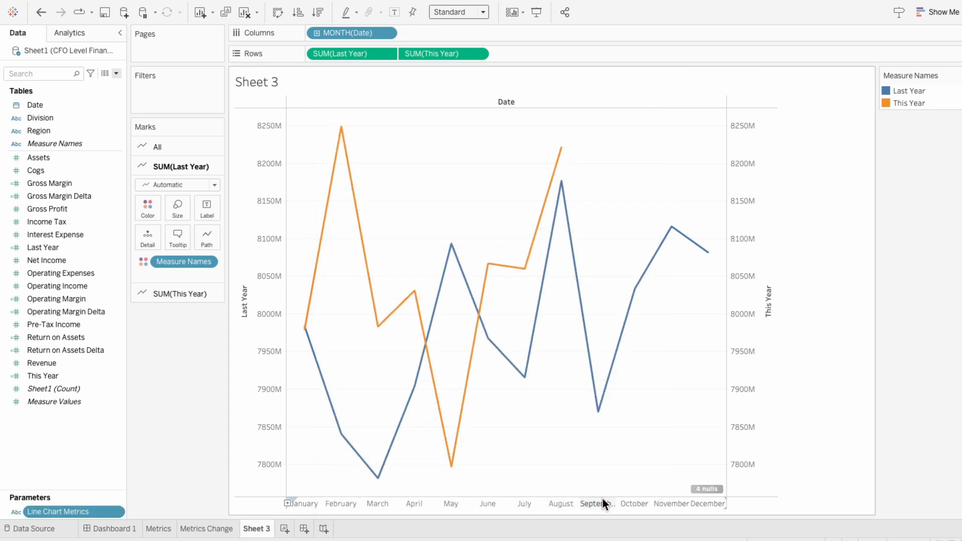
{"action": "right_click", "coordinate": [95, 515]}
{"action": "left_click", "coordinate": [166, 311]}
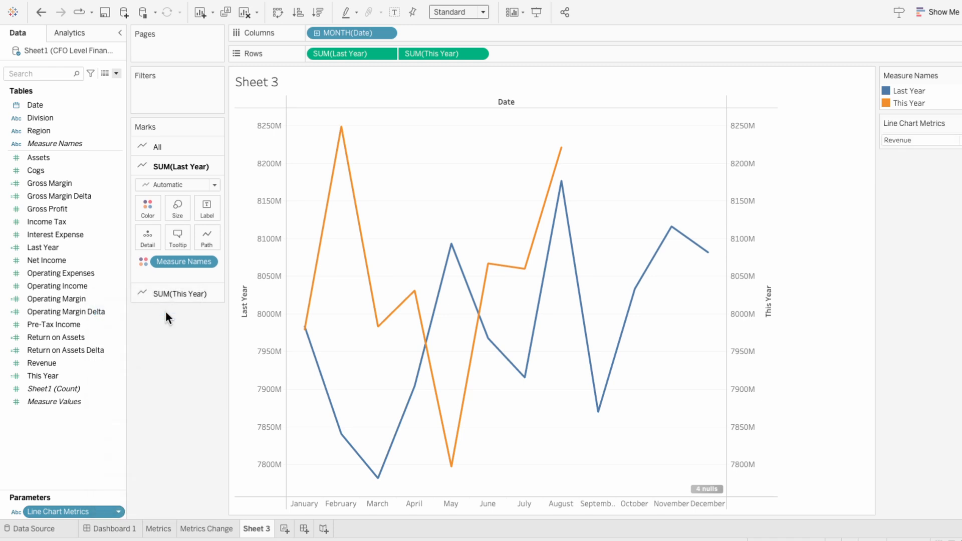
Edit the This Year calculation and start a CASE [Line Chart Metrics] block on a new line after THEN
{"action": "right_click", "coordinate": [65, 379]}
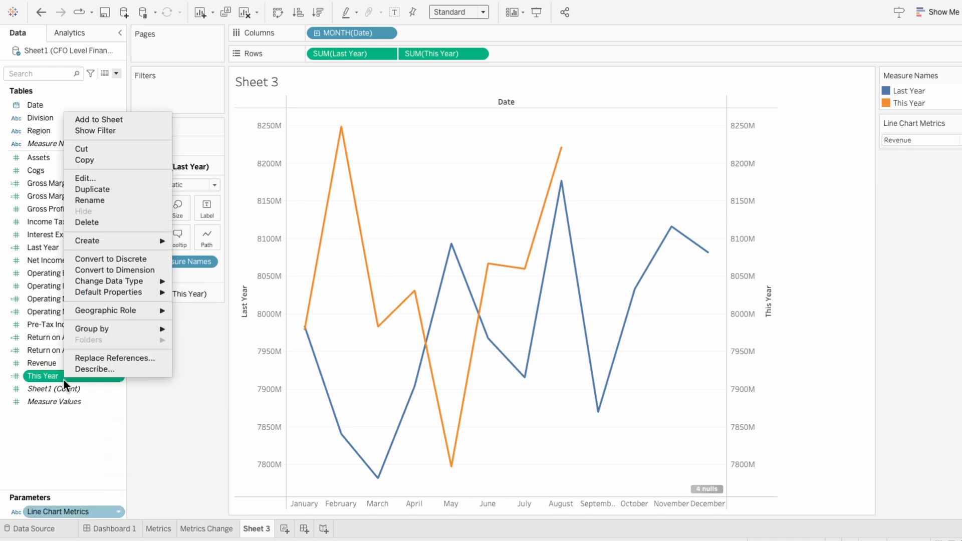
{"action": "left_click", "coordinate": [88, 178]}
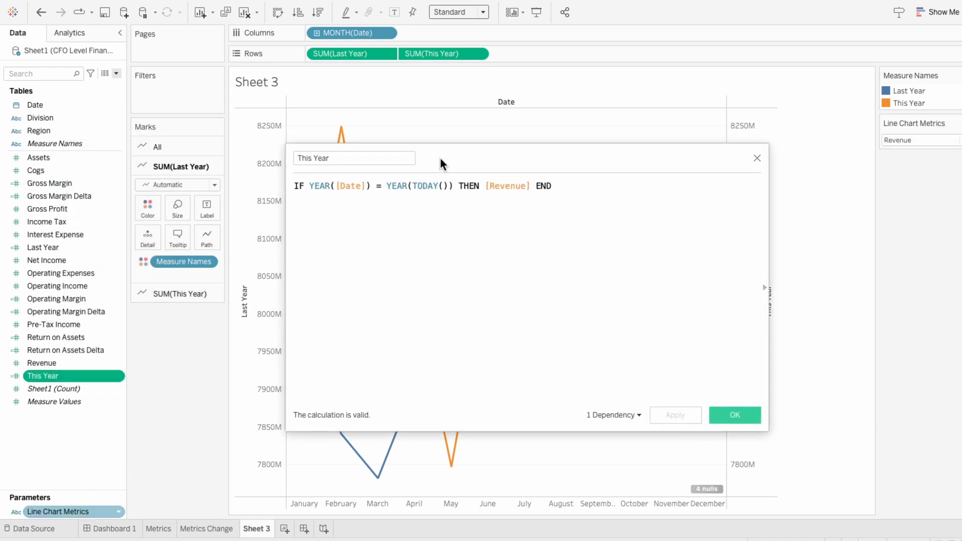
{"action": "left_click_drag", "start_coordinate": [438, 153], "coordinate": [560, 203]}
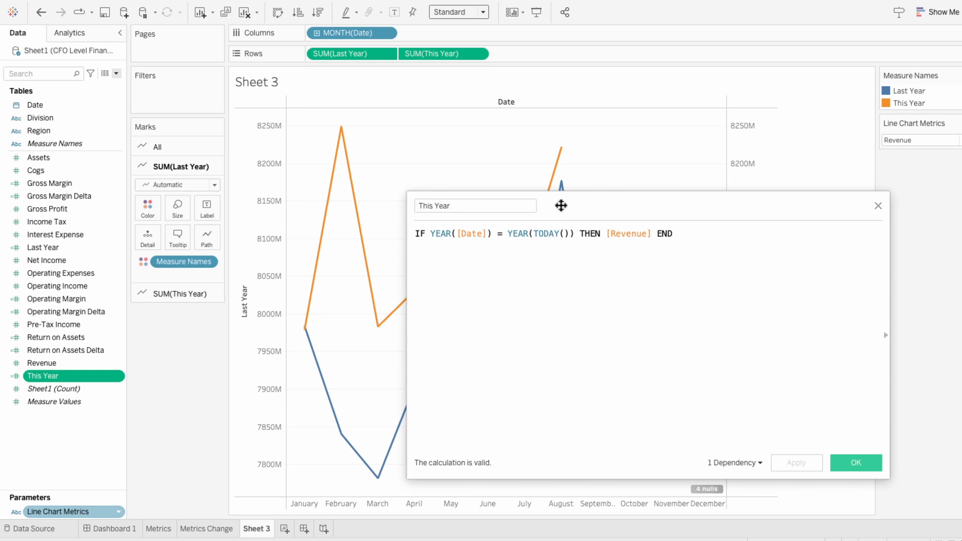
{"action": "left_click", "coordinate": [605, 233]}
{"action": "key", "text": "Return"}
{"action": "key", "text": "Return"}
{"action": "type", "text": "CASE "}
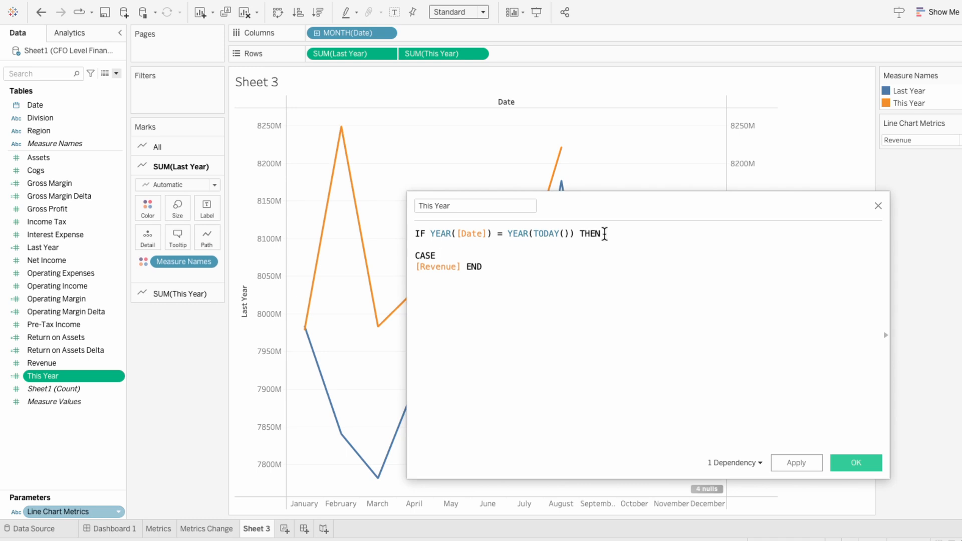
{"action": "type", "text": "line"}
{"action": "key", "text": "Return"}
{"action": "key", "text": "Tab"}
Add the first CASE branch WHEN "Revenue" THEN [Revenue] and remove the leftover END after it
{"action": "type", "text": "wh"}
{"action": "key", "text": "Return"}
{"action": "type", "text": "\"Revenue\" THE"}
{"action": "key", "text": "Return"}
{"action": "key", "text": "End"}
{"action": "key", "text": "ctrl+shift+Left"}
{"action": "key", "text": "BackSpace"}
Duplicate the Revenue branch and change the copy to WHEN "COGS" THEN [Cogs]
{"action": "triple_click", "coordinate": [562, 266]}
{"action": "key", "text": "ctrl+c"}
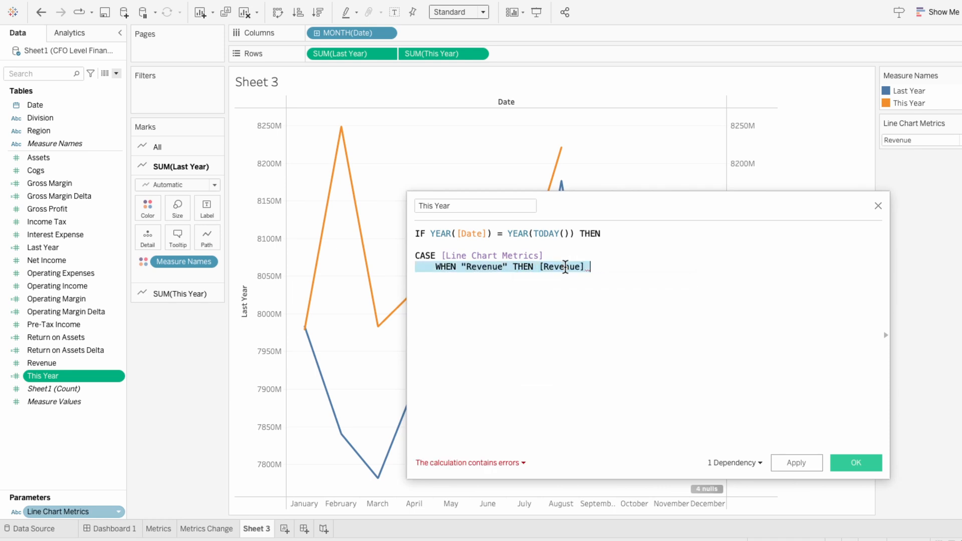
{"action": "left_click", "coordinate": [565, 275]}
{"action": "key", "text": "Return"}
{"action": "key", "text": "ctrl+v"}
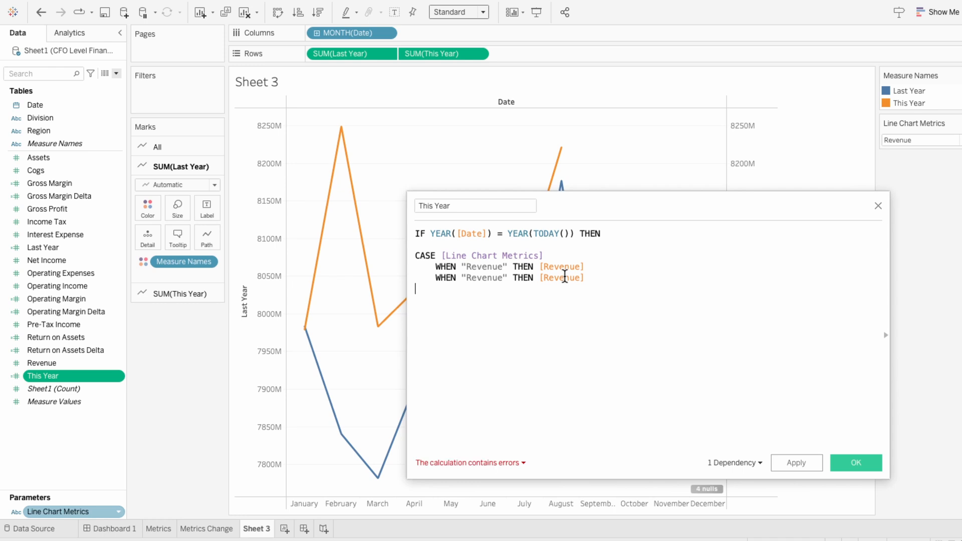
{"action": "double_click", "coordinate": [492, 278]}
{"action": "type", "text": "COGS"}
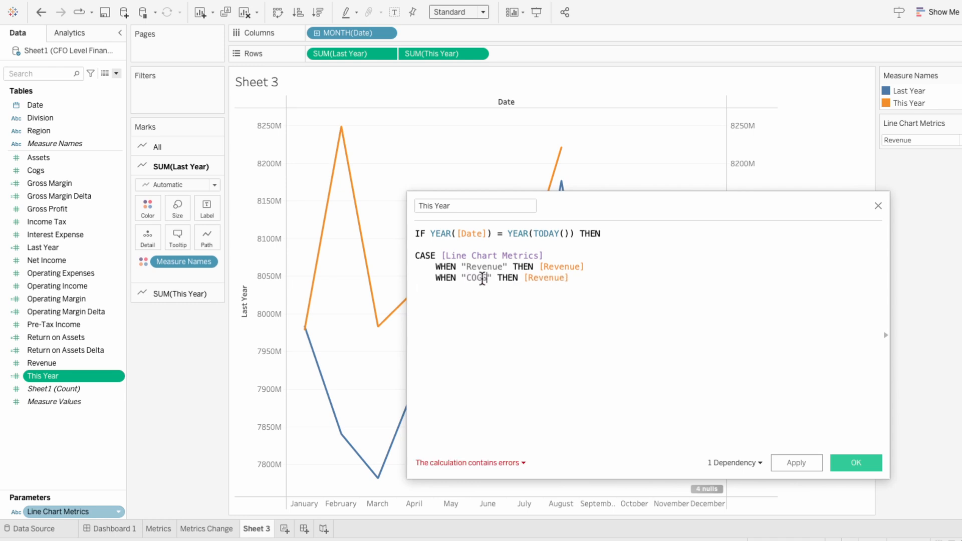
{"action": "double_click", "coordinate": [536, 277]}
{"action": "type", "text": "[Cogs]"}
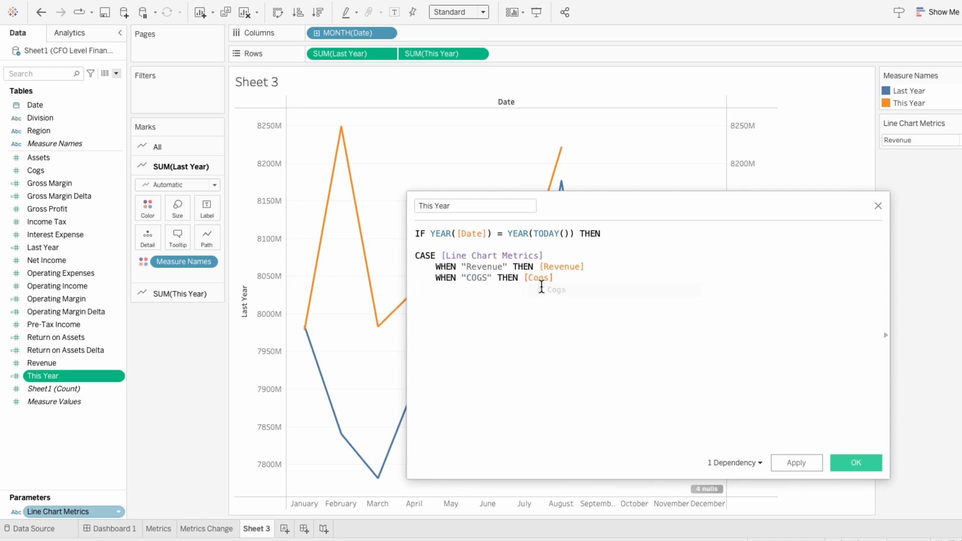
Add matching WHEN branches for Gross Profit, Operating Expenses, Operating Income, Interest Expense, Pre-Tax Income, Income Tax and Net Income, each returning its own field
{"action": "triple_click", "coordinate": [581, 283]}
{"action": "left_click", "coordinate": [580, 282]}
{"action": "key", "text": "Return"}
{"action": "type", "text": "WHEN \"COGS\" THEN [Cogs]"}
{"action": "double_click", "coordinate": [479, 289]}
{"action": "type", "text": "Gross Profit"}
{"action": "type", "text": "WHEN \"Gross Profit\" THEN [Gross Profit]"}
{"action": "type", "text": "Operating Expenses"}
{"action": "left_click_drag", "start_coordinate": [590, 311], "coordinate": [683, 314]}
{"action": "type", "text": "Operating Income"}
{"action": "key", "text": "ctrl+v"}
{"action": "type", "text": "Interest Expense"}
{"action": "triple_click", "coordinate": [663, 323]}
{"action": "type", "text": "Pre-Tax Income"}
{"action": "triple_click", "coordinate": [701, 333]}
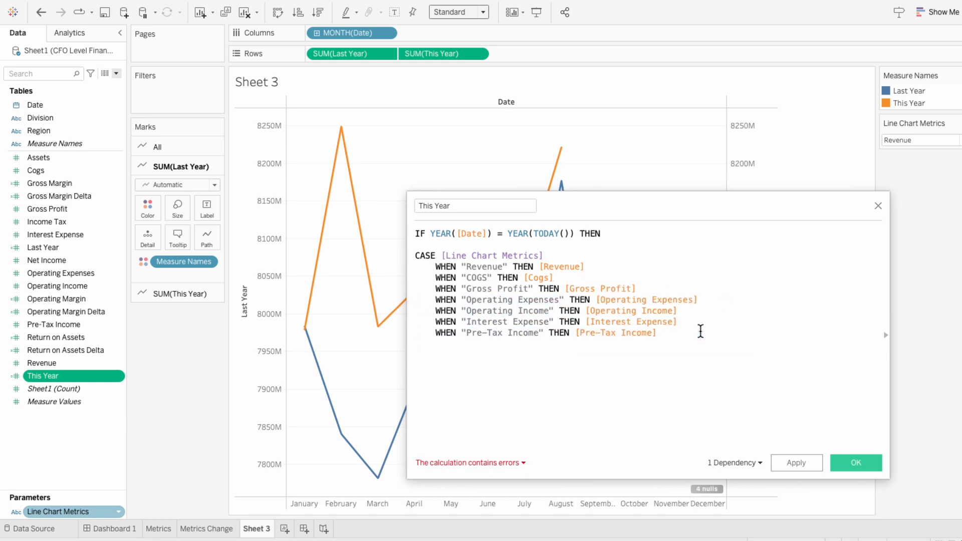
{"action": "type", "text": "Income Tax]     WHEN \"Net Income"}
Close the CASE and IF blocks with two END lines, copy the CASE block and save the This Year calculation
{"action": "key", "text": "Return"}
{"action": "key", "text": "Return"}
{"action": "type", "text": "END"}
{"action": "key", "text": "Return"}
{"action": "type", "text": "END"}
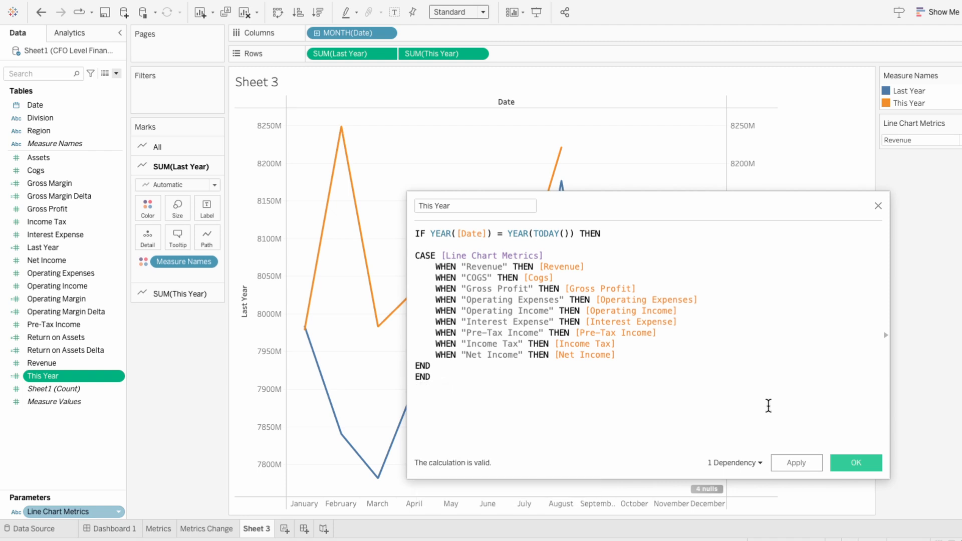
{"action": "left_click_drag", "start_coordinate": [480, 367], "coordinate": [395, 243]}
{"action": "key", "text": "ctrl+c"}
{"action": "left_click", "coordinate": [843, 464]}
Replace [Revenue] in the Last Year calculation with the copied CASE block on Line Chart Metrics and save it
{"action": "right_click", "coordinate": [89, 249]}
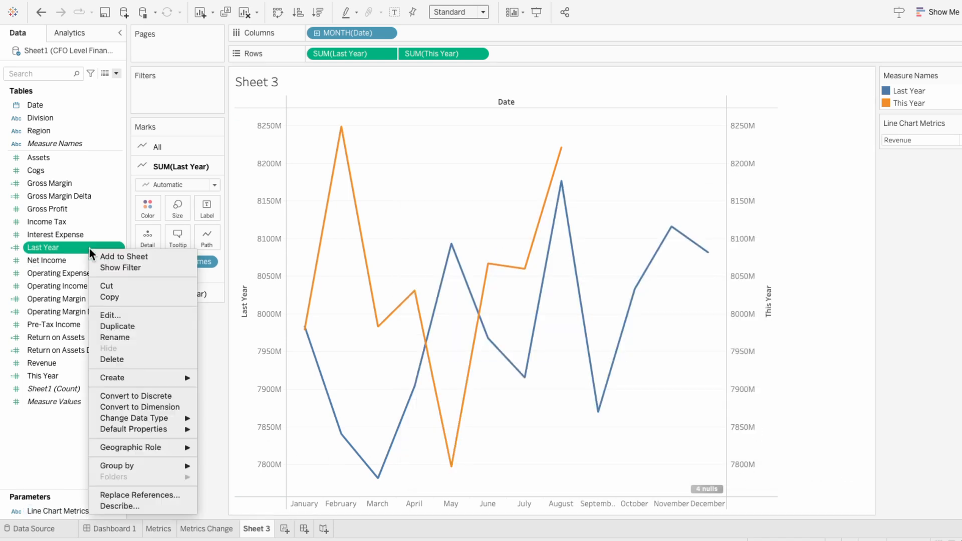
{"action": "left_click", "coordinate": [109, 313]}
{"action": "double_click", "coordinate": [617, 233]}
{"action": "key", "text": "Return"}
{"action": "key", "text": "Return"}
{"action": "key", "text": "ctrl+v"}
{"action": "key", "text": "Return"}
{"action": "key", "text": "Return"}
{"action": "left_click", "coordinate": [601, 244]}
{"action": "key", "text": "BackSpace"}
{"action": "left_click", "coordinate": [852, 461]}
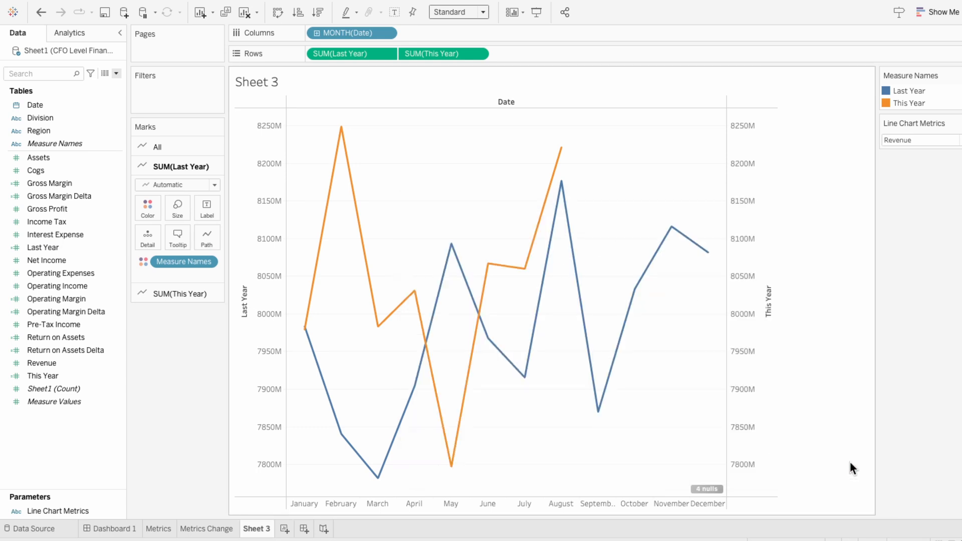
Test the Line Chart Metrics parameter by switching it to COGS, Gross Profit and Net Income in turn
{"action": "left_click", "coordinate": [897, 141]}
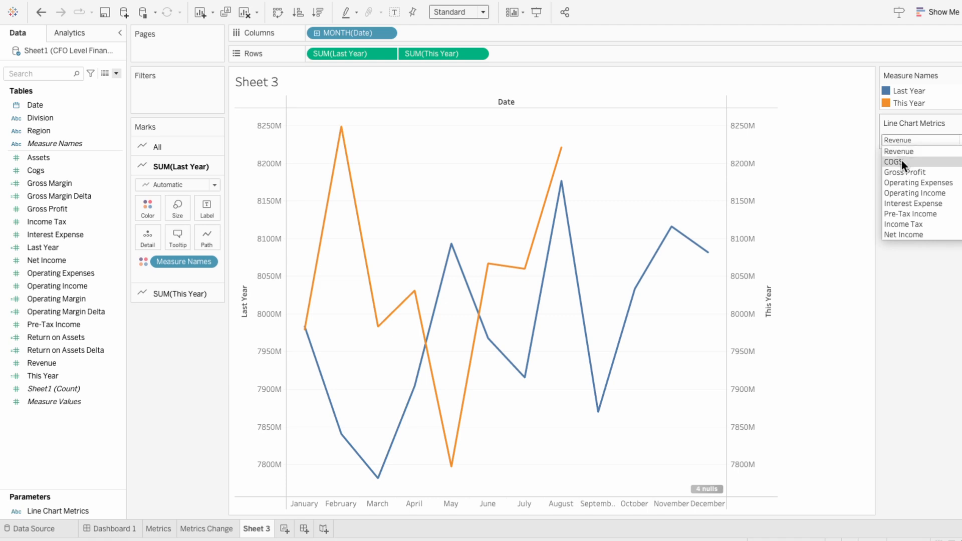
{"action": "left_click", "coordinate": [901, 160]}
{"action": "left_click", "coordinate": [899, 142]}
{"action": "left_click", "coordinate": [901, 170]}
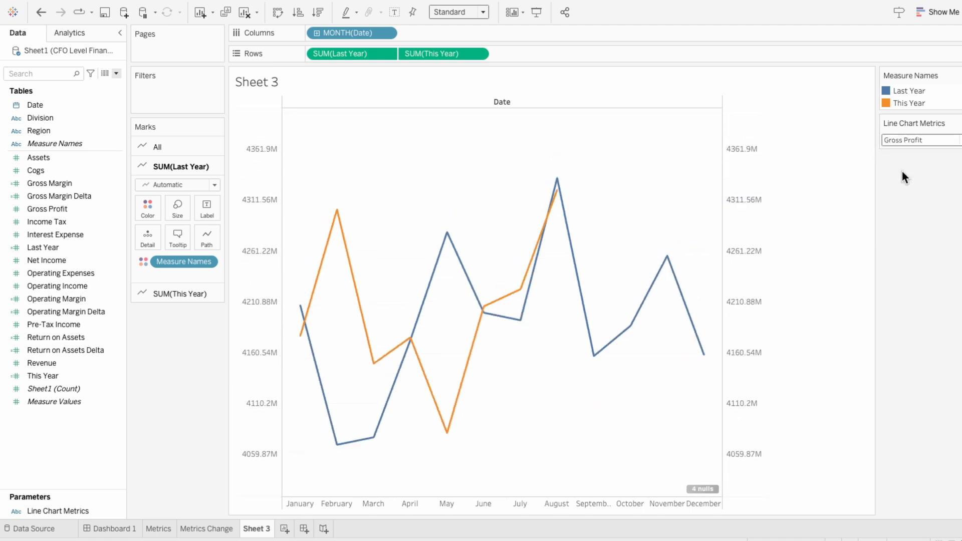
{"action": "left_click", "coordinate": [900, 141]}
{"action": "left_click", "coordinate": [900, 231]}
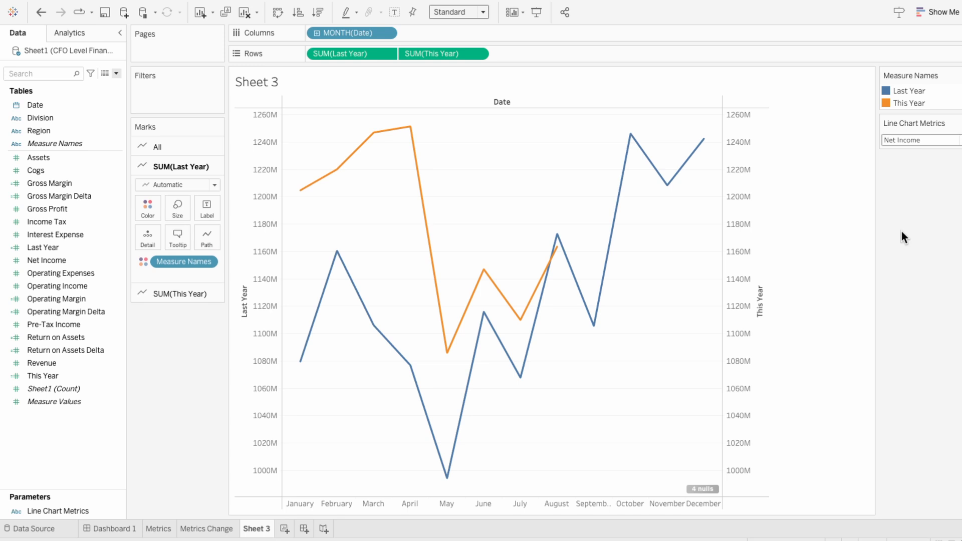
Try showing a marker on every data point of both lines
{"action": "mouse_move", "coordinate": [411, 133]}
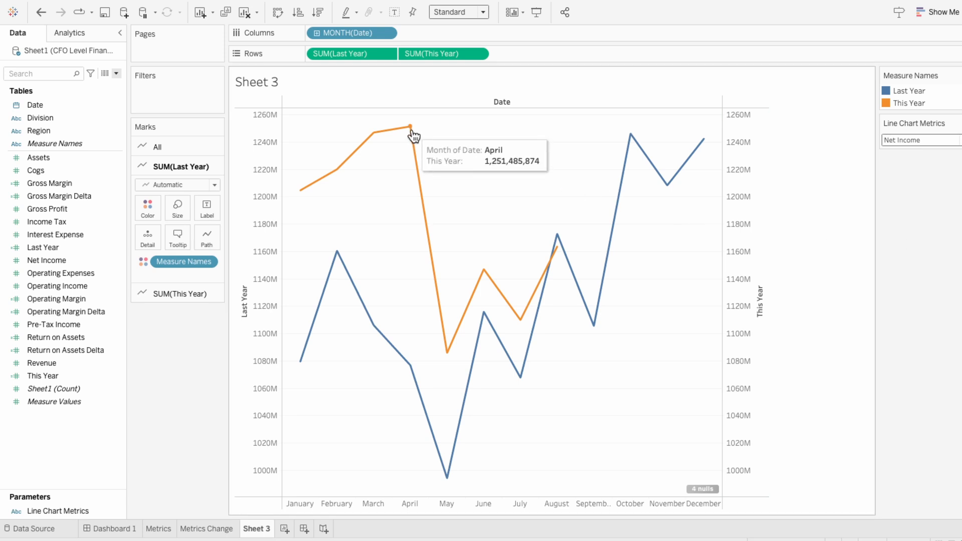
{"action": "left_click", "coordinate": [193, 144]}
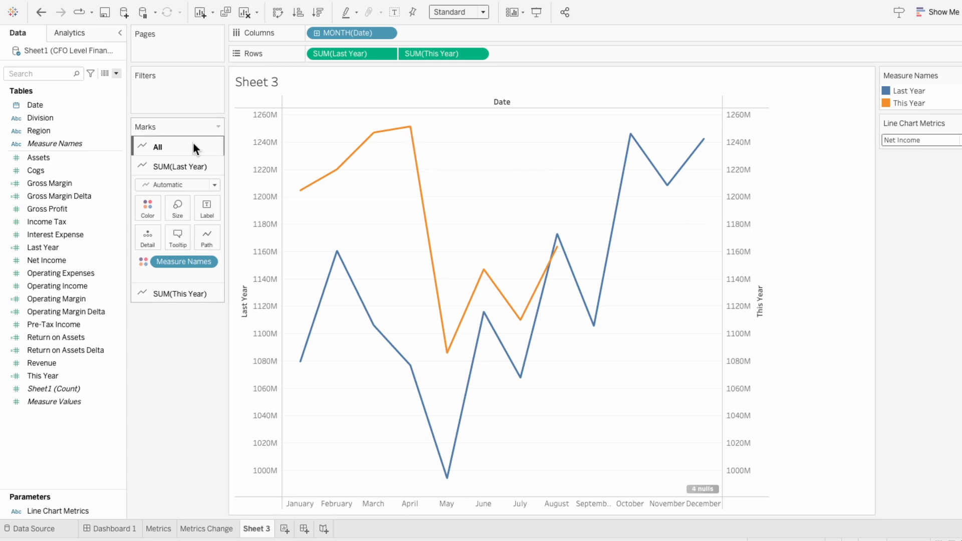
{"action": "left_click", "coordinate": [155, 186]}
{"action": "left_click", "coordinate": [206, 309]}
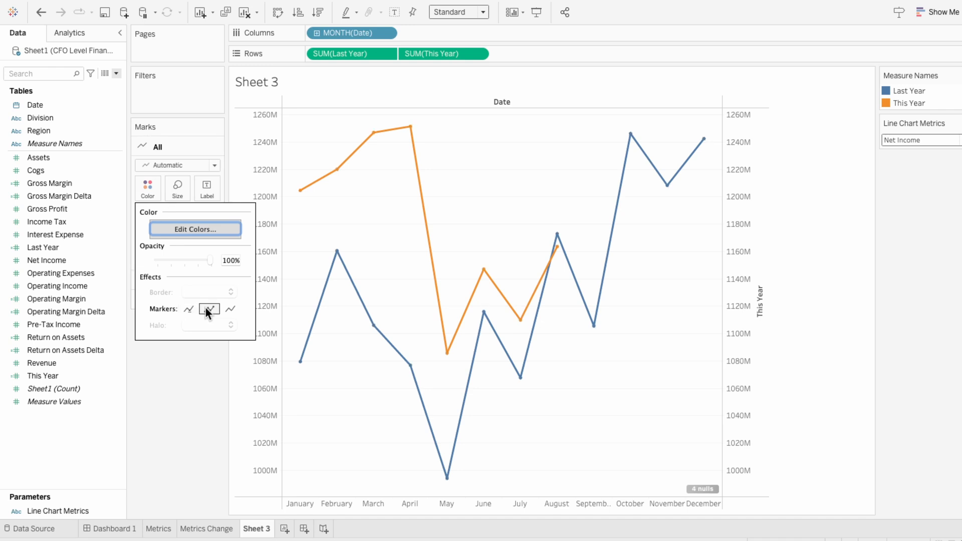
{"action": "left_click", "coordinate": [181, 380]}
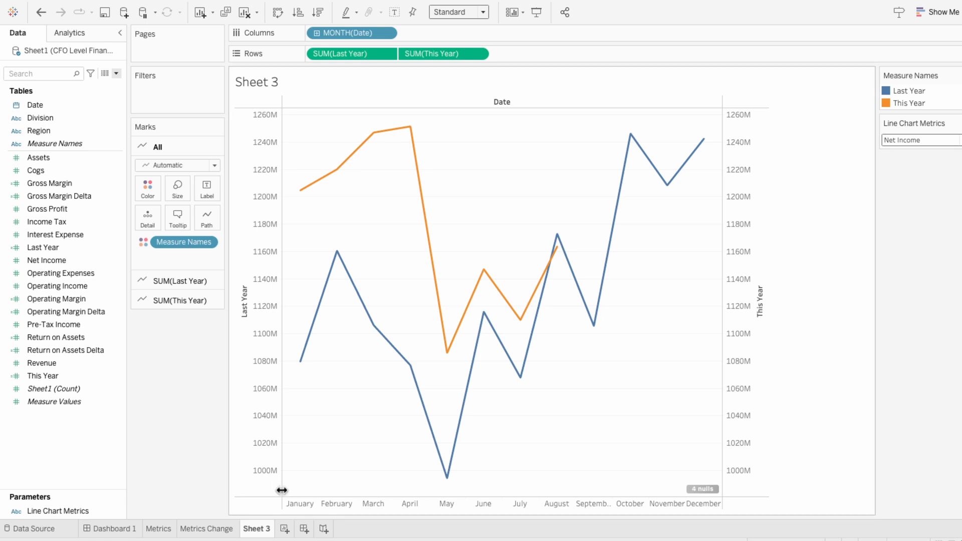
Rename Sheet 3 as This Year and replace its Last Year row measure with This Year
{"action": "double_click", "coordinate": [257, 529]}
{"action": "type", "text": "This Year"}
{"action": "key", "text": "Return"}
{"action": "left_click_drag", "start_coordinate": [45, 376], "coordinate": [364, 53]}
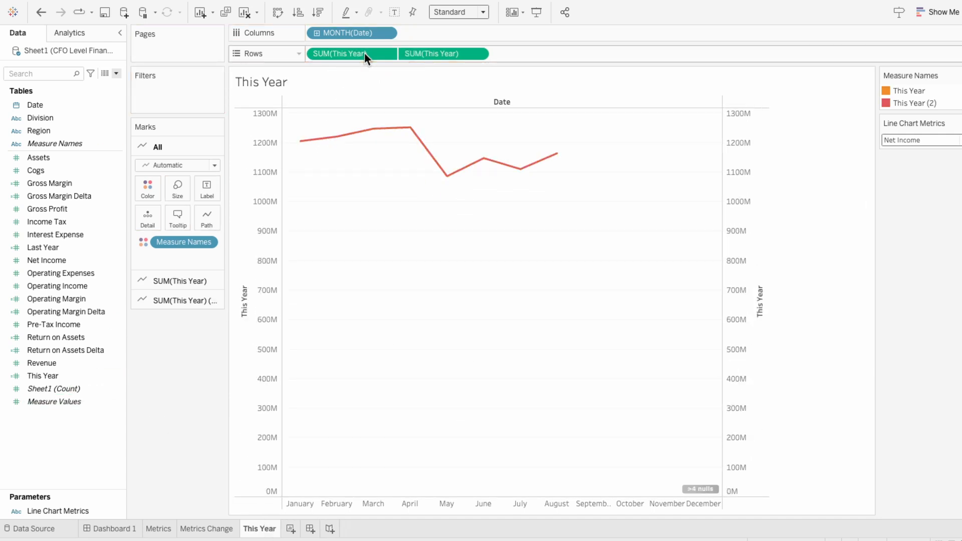
Exclude zero from the This Year value axis of the line chart
{"action": "left_click", "coordinate": [269, 146]}
{"action": "right_click", "coordinate": [275, 148]}
{"action": "left_click", "coordinate": [276, 151]}
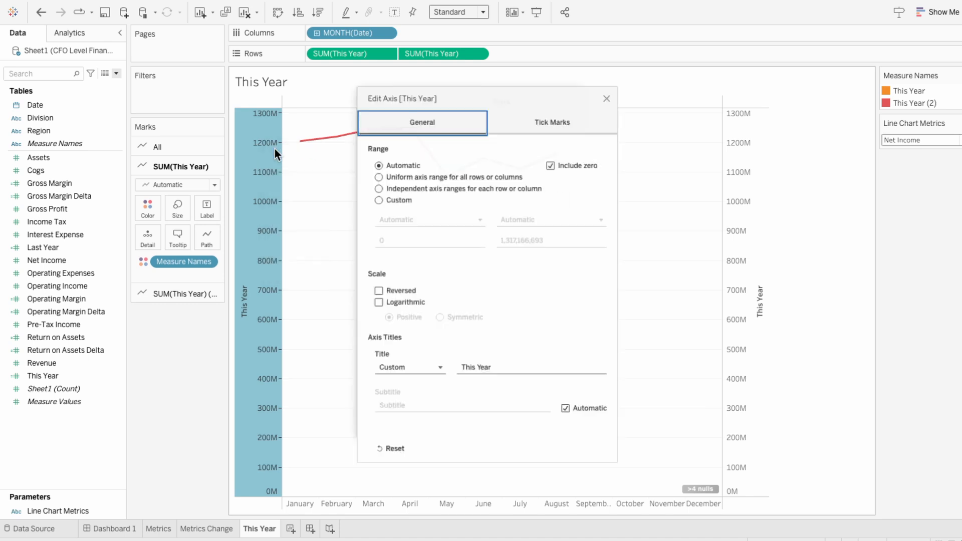
{"action": "left_click", "coordinate": [553, 159]}
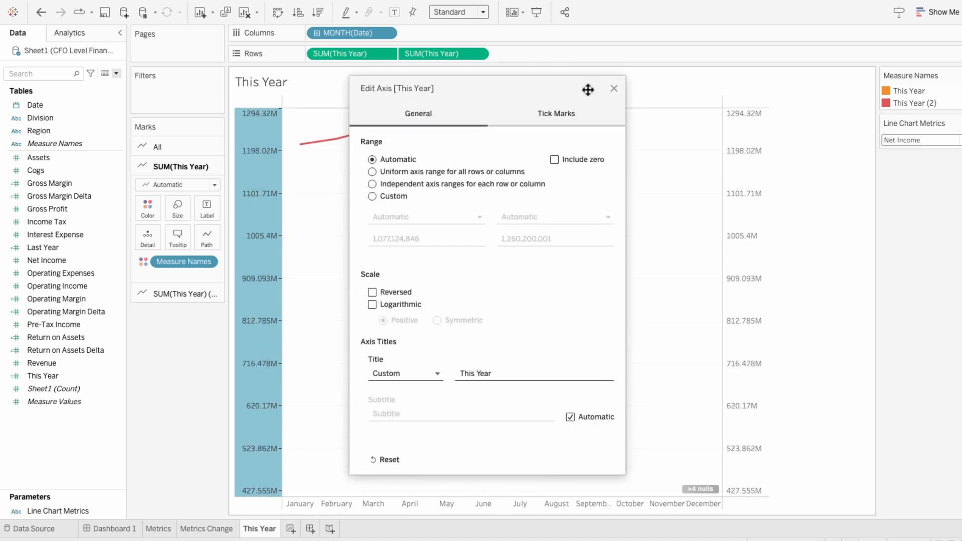
{"action": "left_click", "coordinate": [614, 87]}
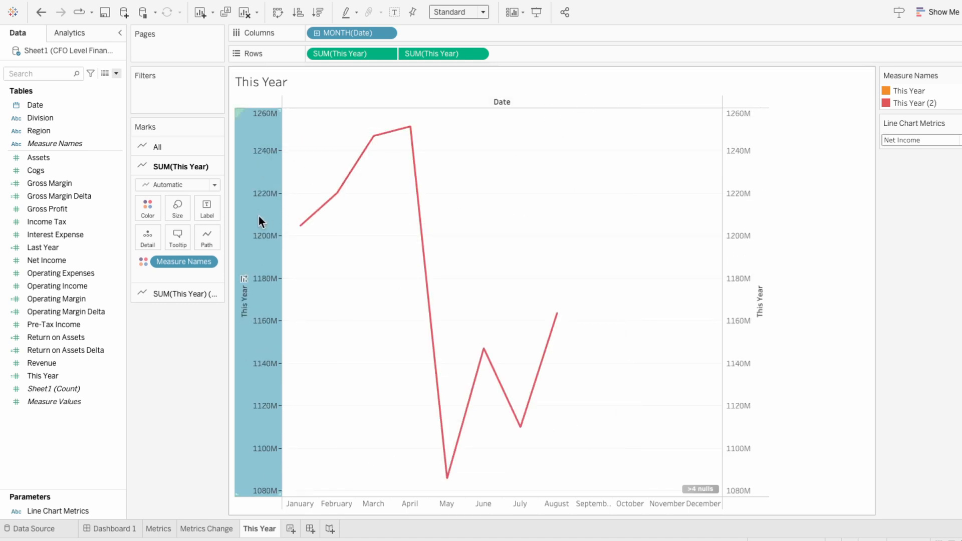
Change the second SUM(This Year) marks to Shape and assign the white circle from the My Shapes palette
{"action": "left_click", "coordinate": [176, 299]}
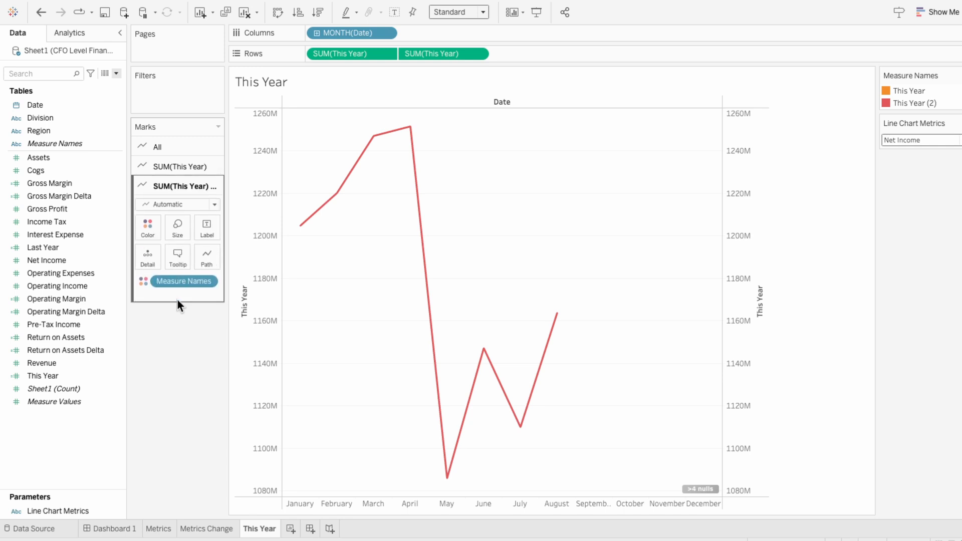
{"action": "left_click", "coordinate": [179, 205]}
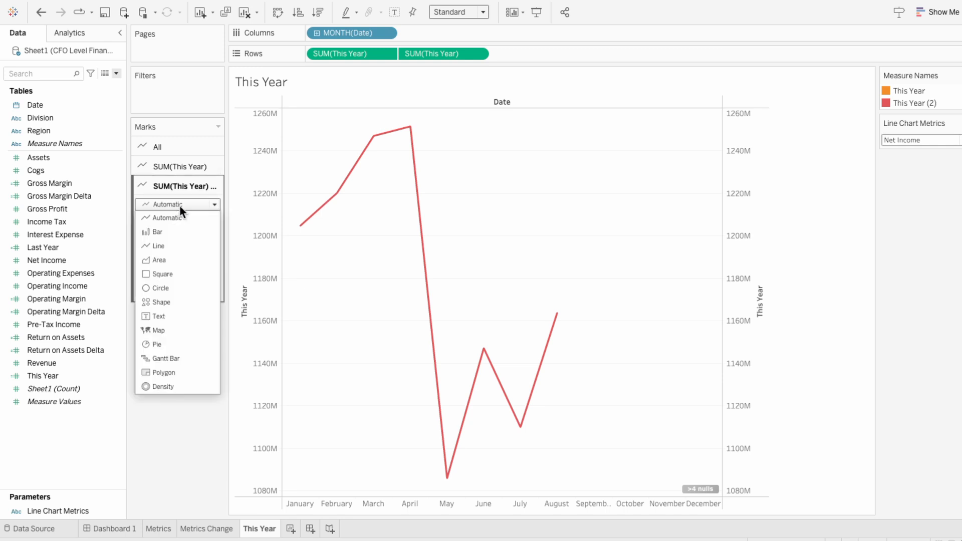
{"action": "left_click", "coordinate": [167, 302]}
{"action": "left_click", "coordinate": [214, 252]}
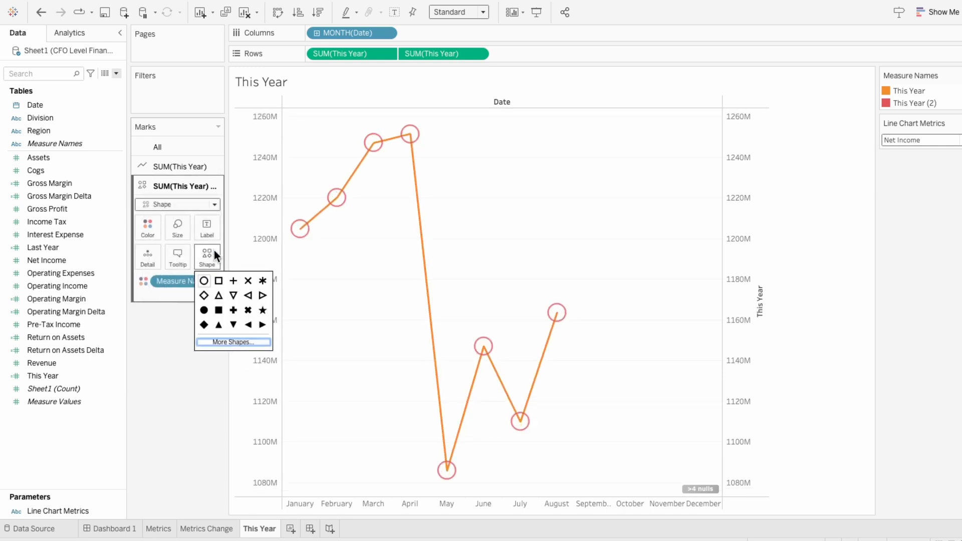
{"action": "left_click", "coordinate": [227, 341]}
{"action": "left_click", "coordinate": [496, 183]}
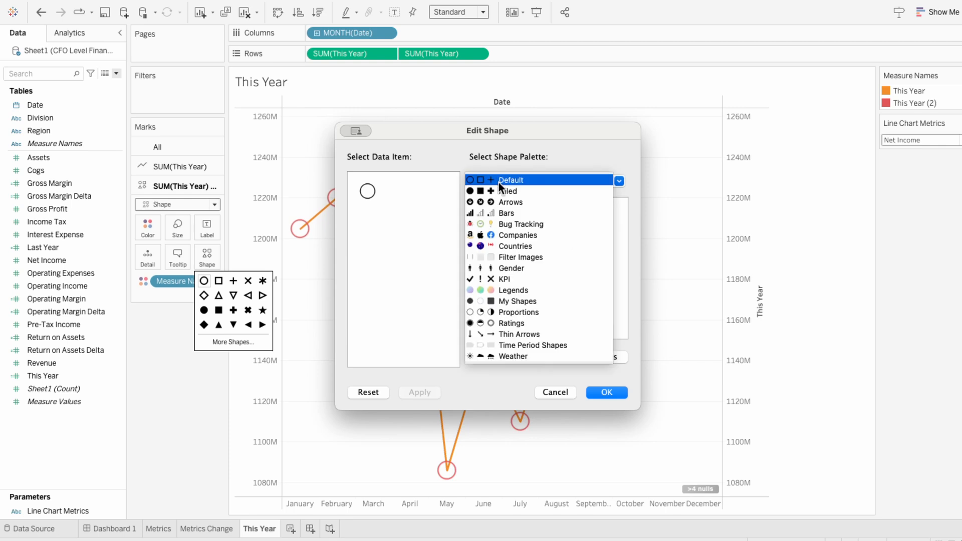
{"action": "left_click", "coordinate": [514, 299]}
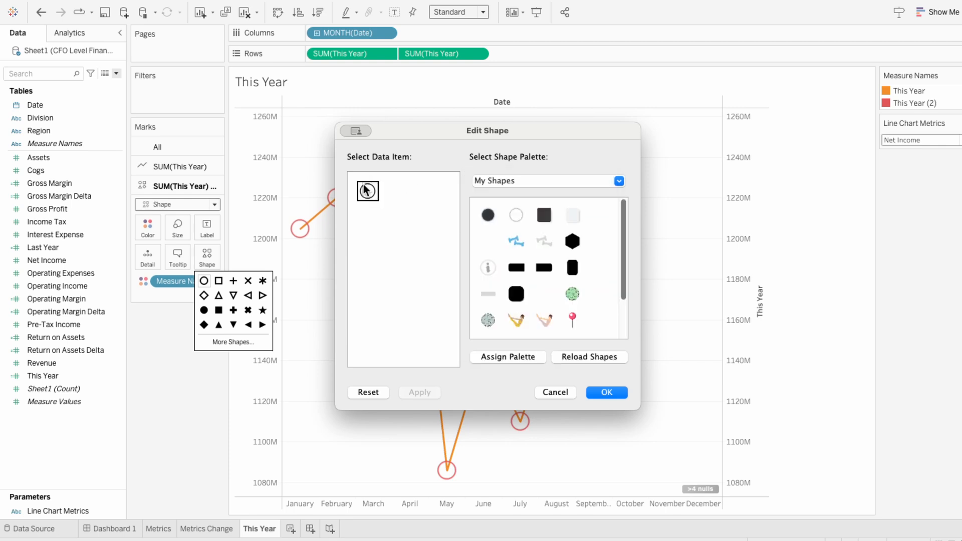
{"action": "left_click", "coordinate": [516, 215]}
{"action": "left_click", "coordinate": [606, 392]}
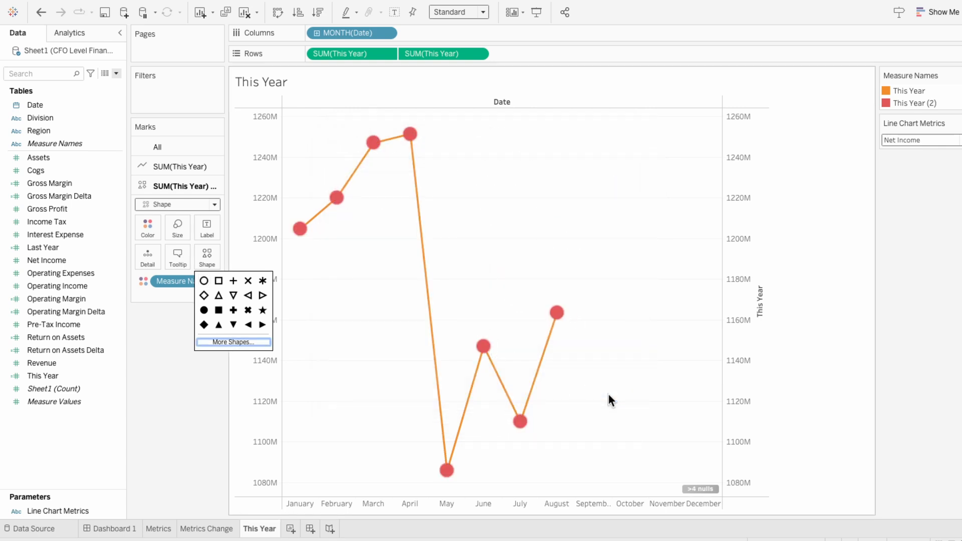
Remove the Measure Names colouring from both SUM(This Year) marks cards
{"action": "right_click", "coordinate": [179, 284]}
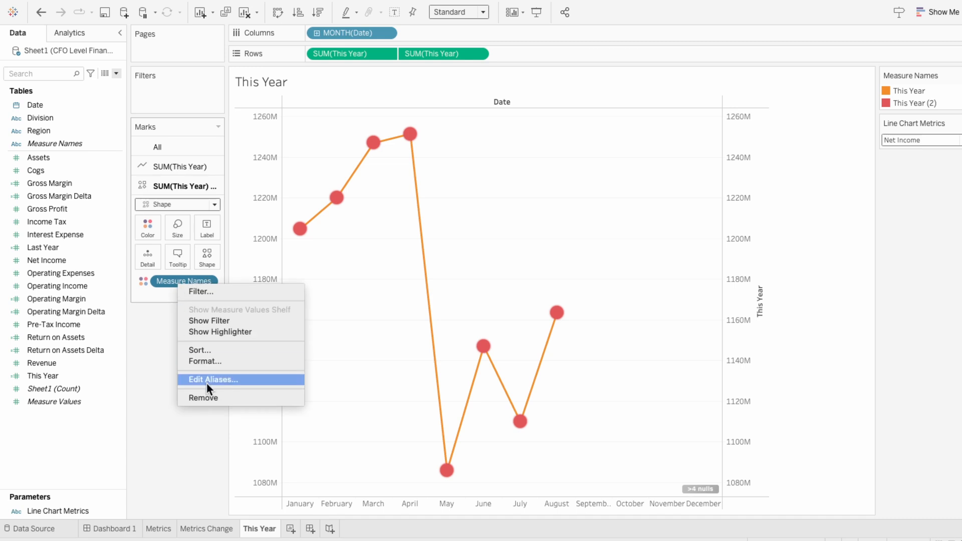
{"action": "left_click", "coordinate": [208, 395]}
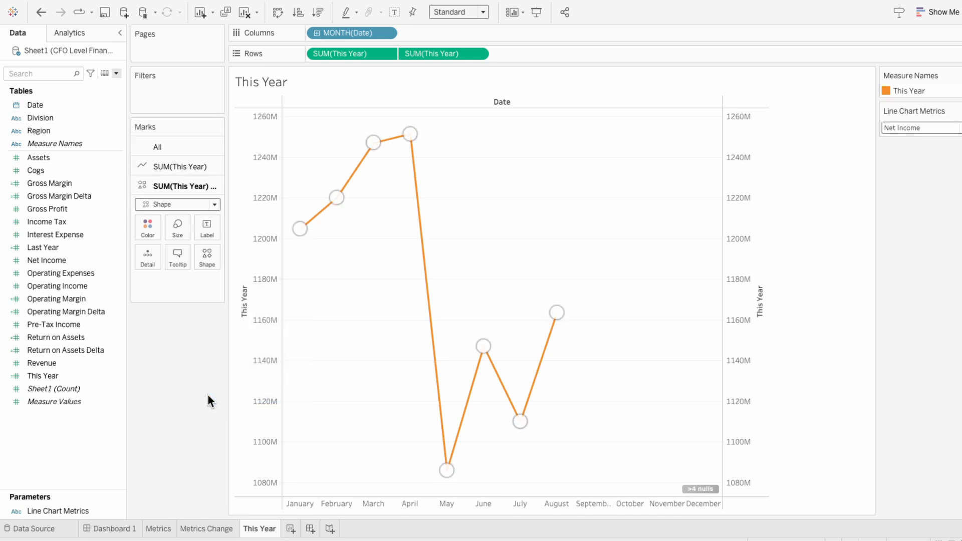
{"action": "left_click", "coordinate": [172, 167]}
{"action": "right_click", "coordinate": [173, 259]}
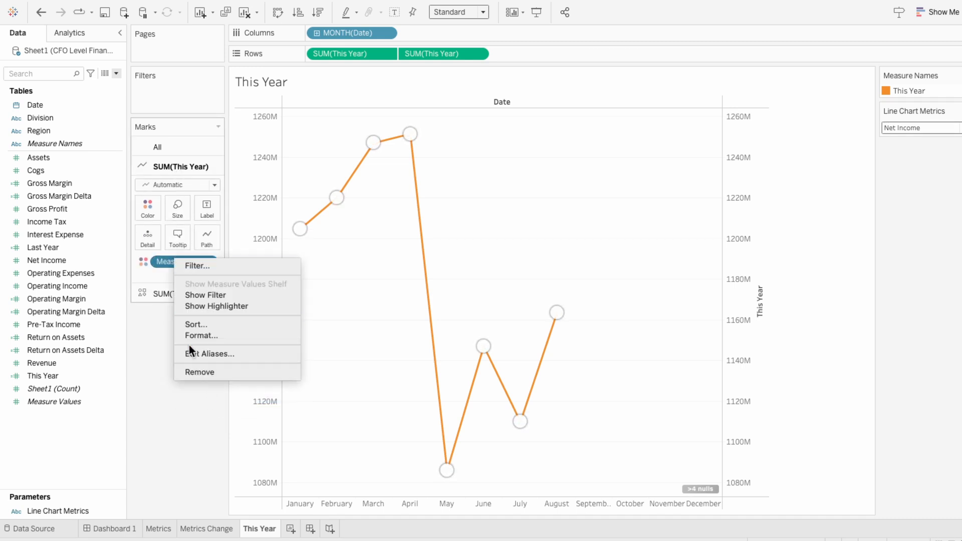
{"action": "left_click", "coordinate": [195, 371]}
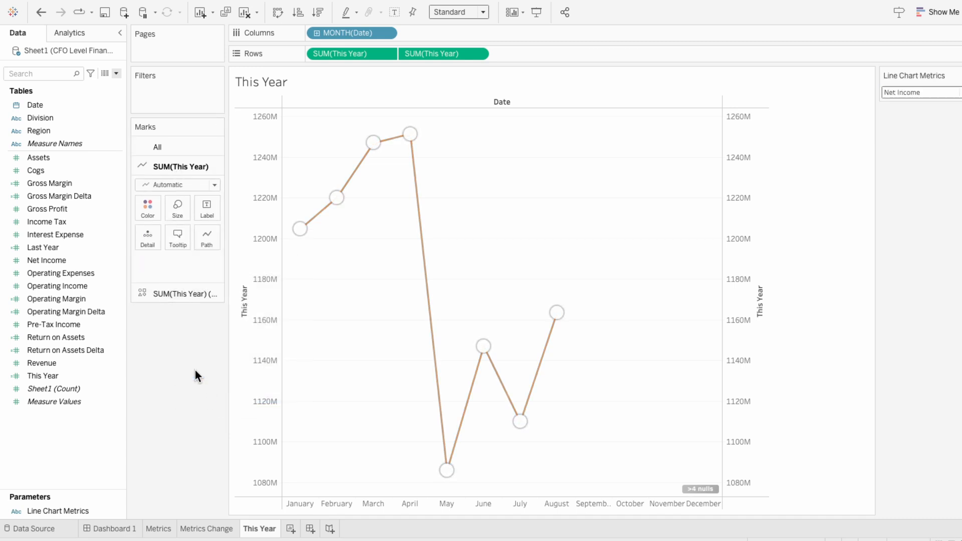
Recolour the This Year line to a custom darker blue
{"action": "left_click", "coordinate": [149, 205]}
{"action": "left_click", "coordinate": [171, 324]}
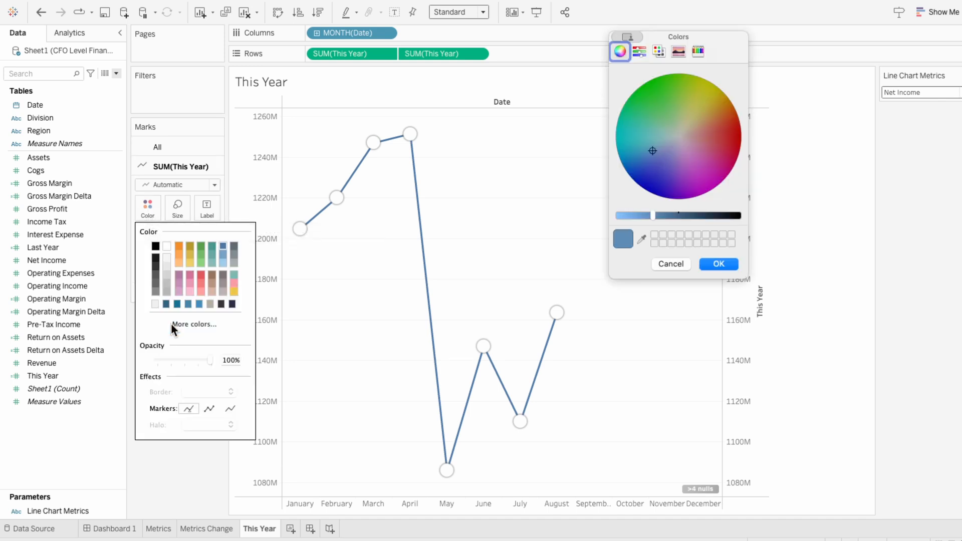
{"action": "left_click_drag", "start_coordinate": [652, 215], "coordinate": [675, 216]}
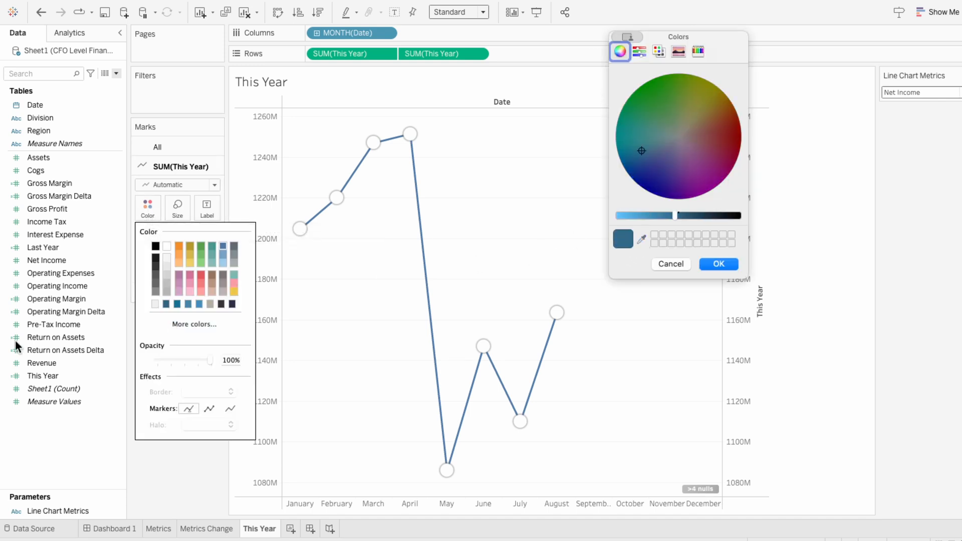
{"action": "left_click", "coordinate": [718, 264]}
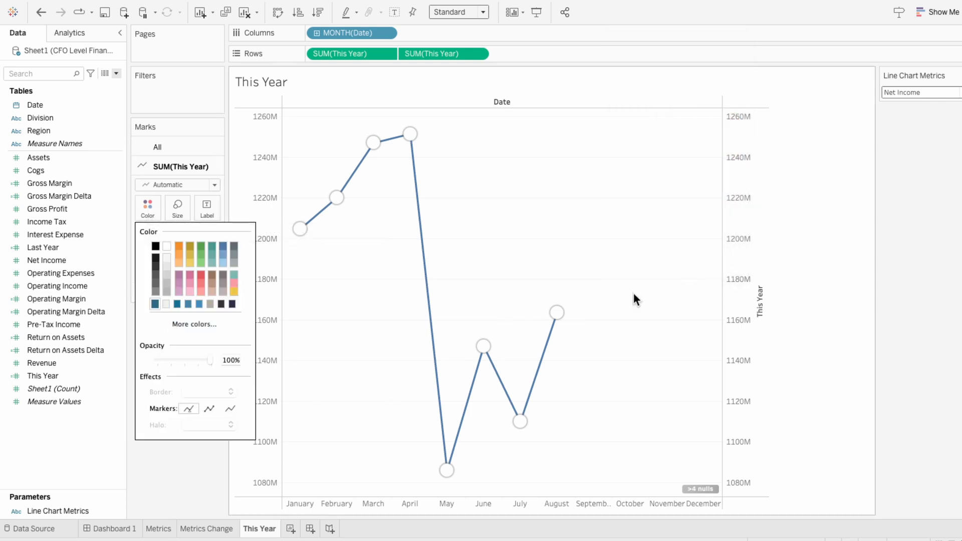
{"action": "left_click", "coordinate": [140, 469]}
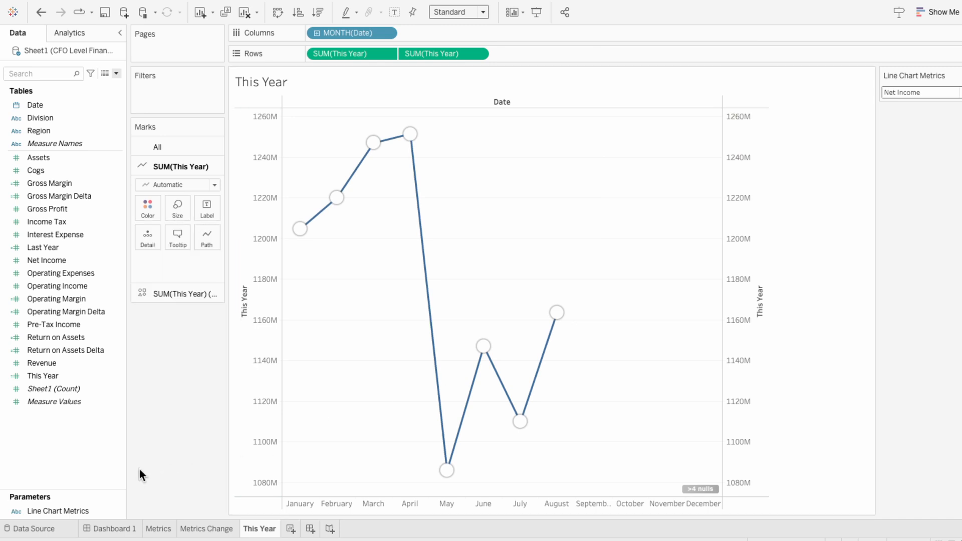
Clear the This Year title from the primary value axis
{"action": "right_click", "coordinate": [261, 365]}
{"action": "left_click", "coordinate": [277, 375]}
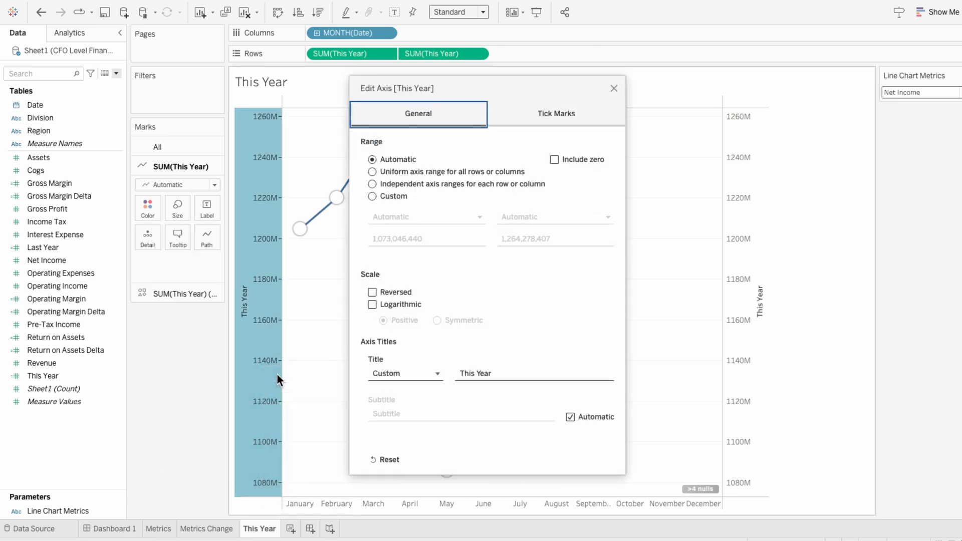
{"action": "left_click", "coordinate": [498, 373]}
{"action": "key", "text": "BackSpace"}
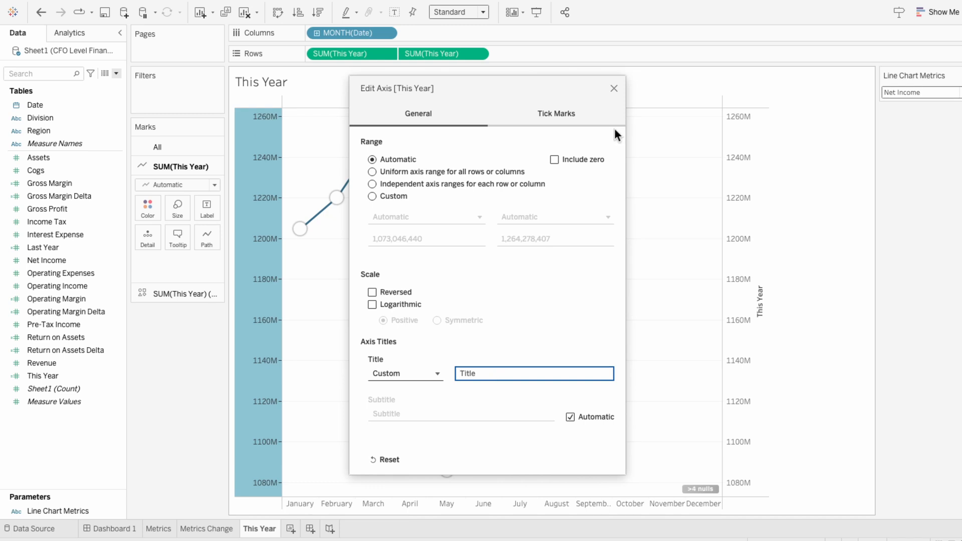
{"action": "left_click", "coordinate": [613, 88]}
Hide the secondary This Year axis header and the Date field label above the chart
{"action": "right_click", "coordinate": [732, 227]}
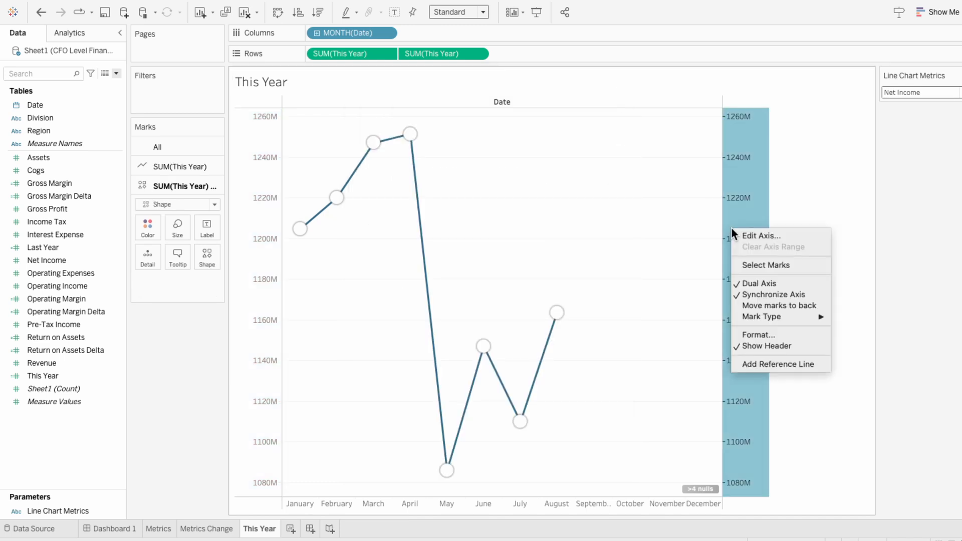
{"action": "left_click", "coordinate": [753, 344]}
{"action": "right_click", "coordinate": [489, 102]}
{"action": "left_click", "coordinate": [500, 149]}
Set the worksheet shading of the This Year sheet to None
{"action": "right_click", "coordinate": [477, 174]}
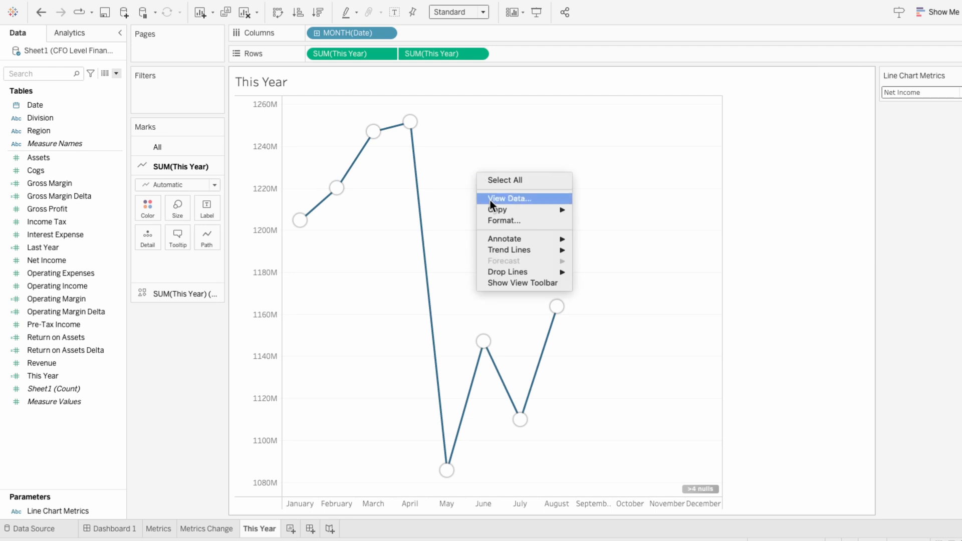
{"action": "left_click", "coordinate": [502, 220]}
{"action": "left_click", "coordinate": [46, 53]}
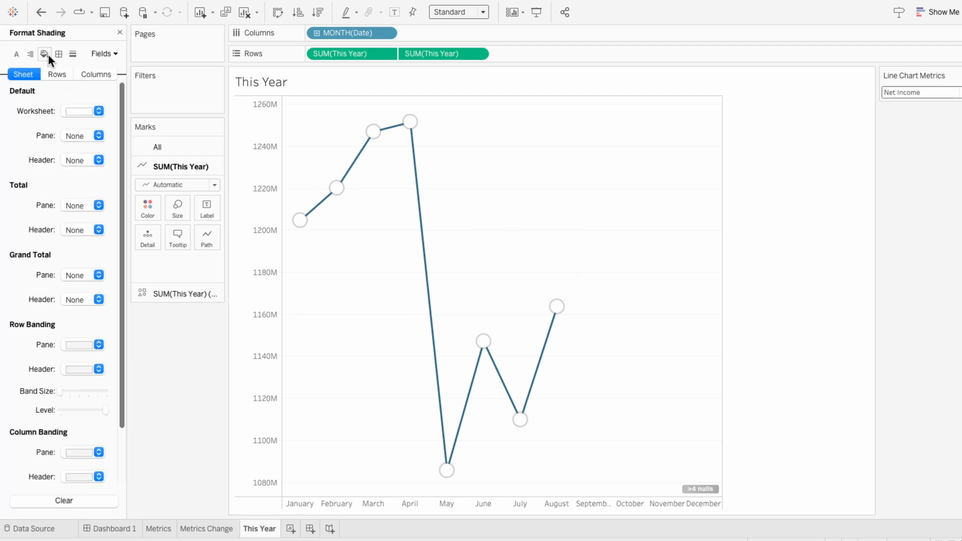
{"action": "left_click", "coordinate": [75, 111]}
{"action": "left_click", "coordinate": [74, 135]}
Set the pane borders of the row divider and column divider to None
{"action": "left_click", "coordinate": [58, 54]}
{"action": "left_click", "coordinate": [70, 343]}
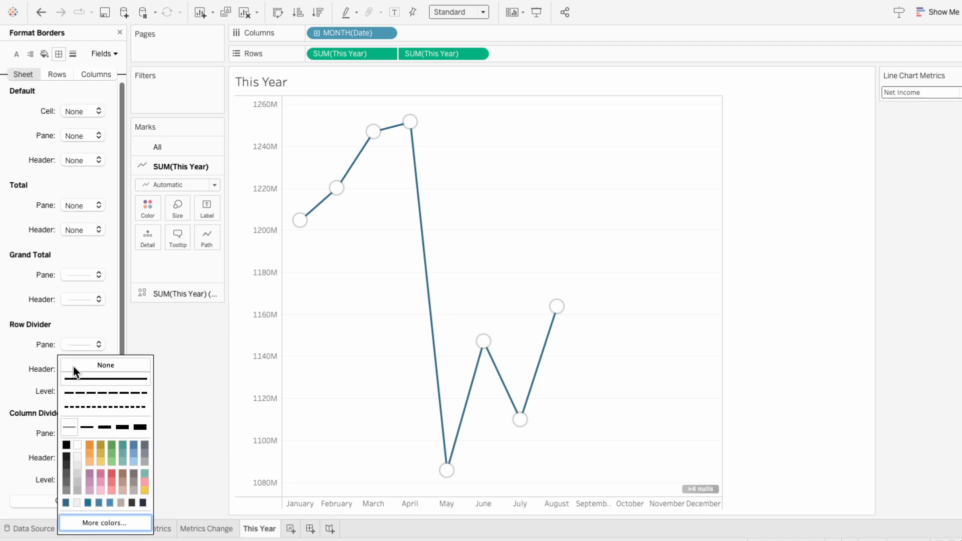
{"action": "left_click", "coordinate": [17, 386]}
{"action": "left_click", "coordinate": [77, 433]}
{"action": "left_click", "coordinate": [83, 254]}
Remove the row grid lines from the This Year chart
{"action": "left_click", "coordinate": [77, 50]}
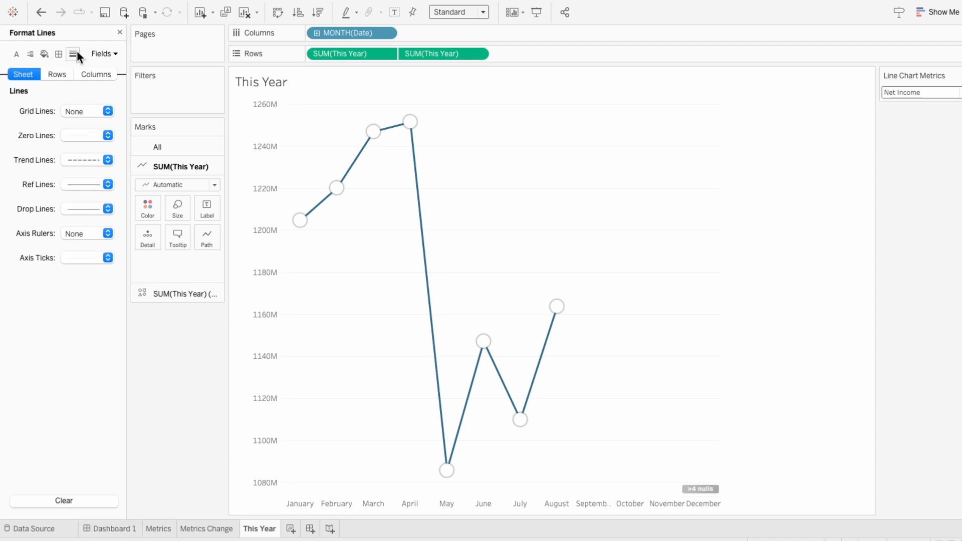
{"action": "left_click", "coordinate": [66, 71]}
{"action": "left_click", "coordinate": [82, 114]}
{"action": "left_click", "coordinate": [83, 128]}
Format the month headers to show dates as First Letter
{"action": "right_click", "coordinate": [302, 503]}
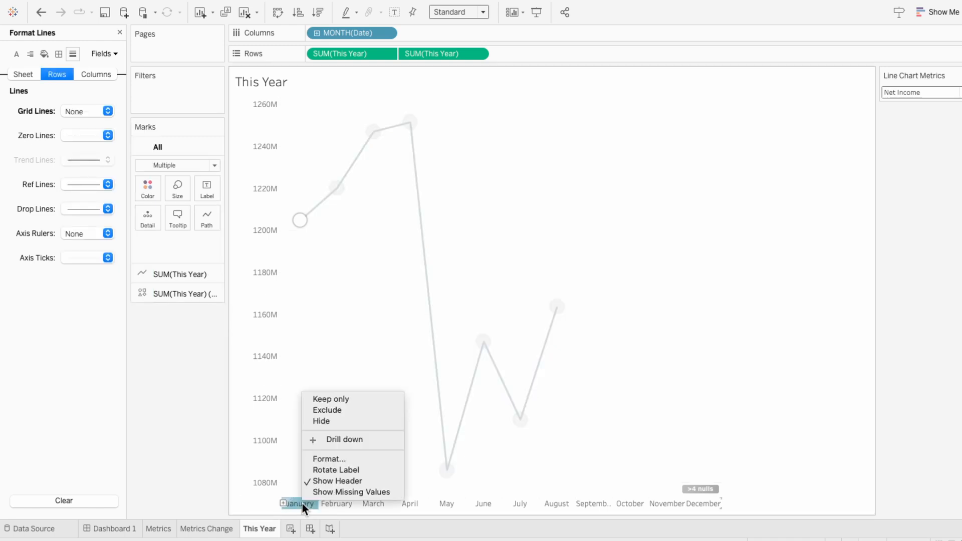
{"action": "left_click", "coordinate": [314, 455]}
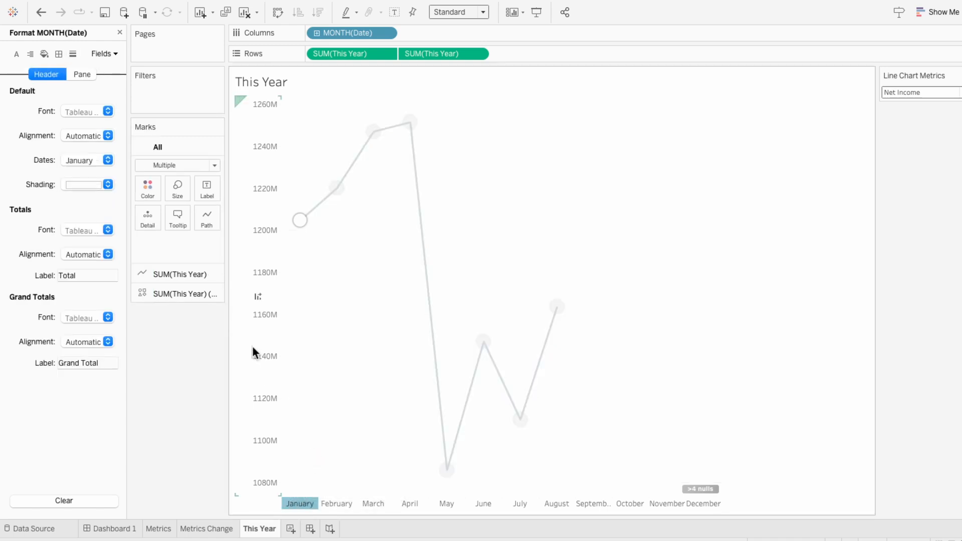
{"action": "left_click", "coordinate": [88, 160]}
{"action": "left_click", "coordinate": [86, 217]}
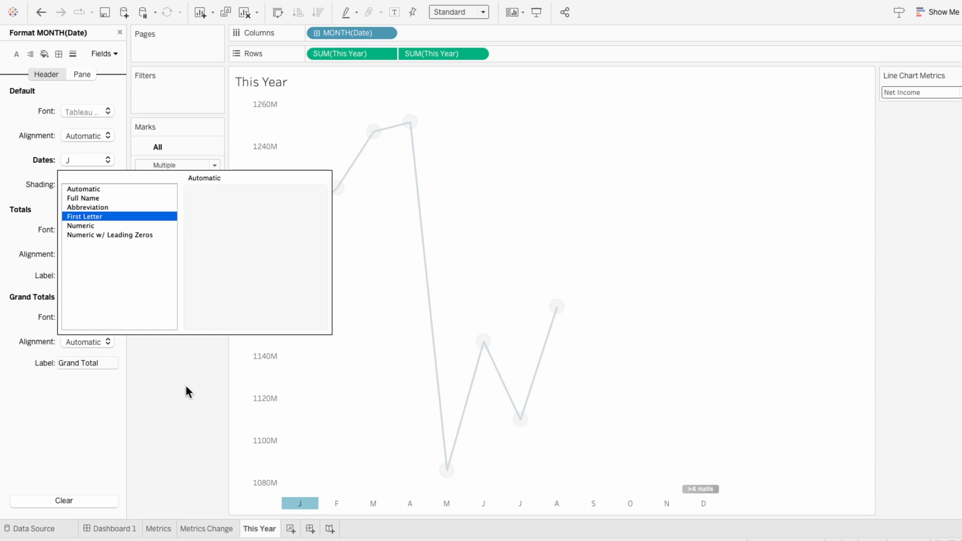
Make the month header font bold in a near-black colour and close the formatting options
{"action": "left_click", "coordinate": [81, 112]}
{"action": "left_click", "coordinate": [67, 191]}
{"action": "left_click", "coordinate": [104, 154]}
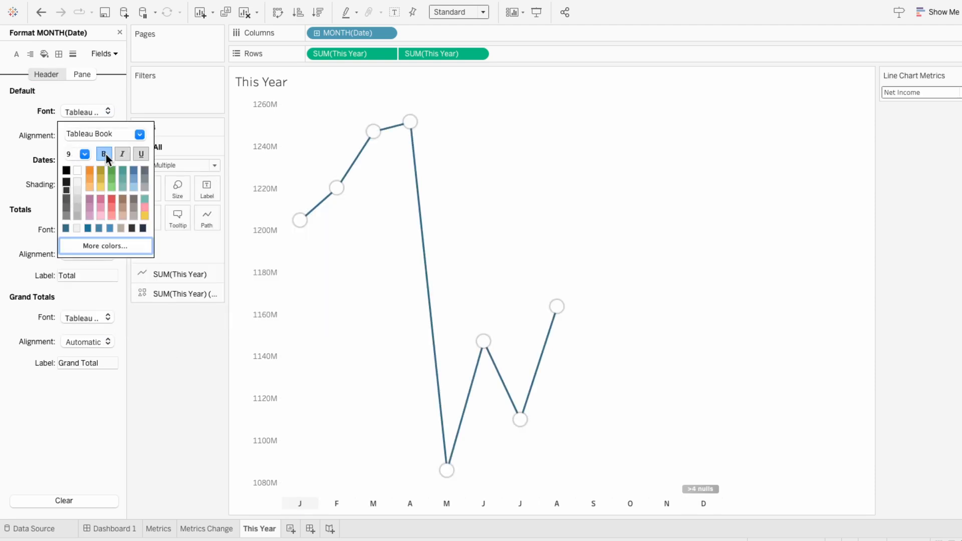
{"action": "left_click", "coordinate": [318, 339]}
{"action": "left_click", "coordinate": [119, 32]}
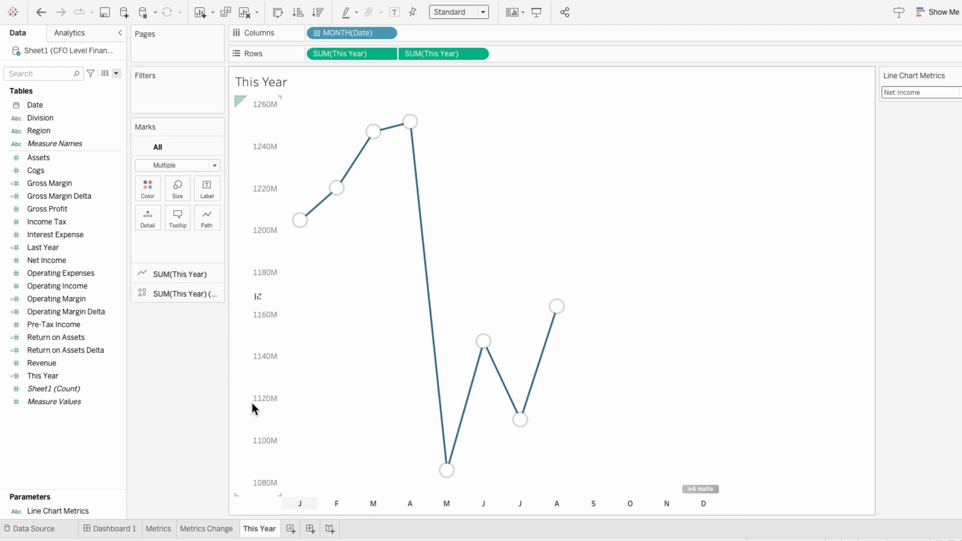
Duplicate the This Year sheet and rename the copy as Last Year
{"action": "right_click", "coordinate": [259, 530]}
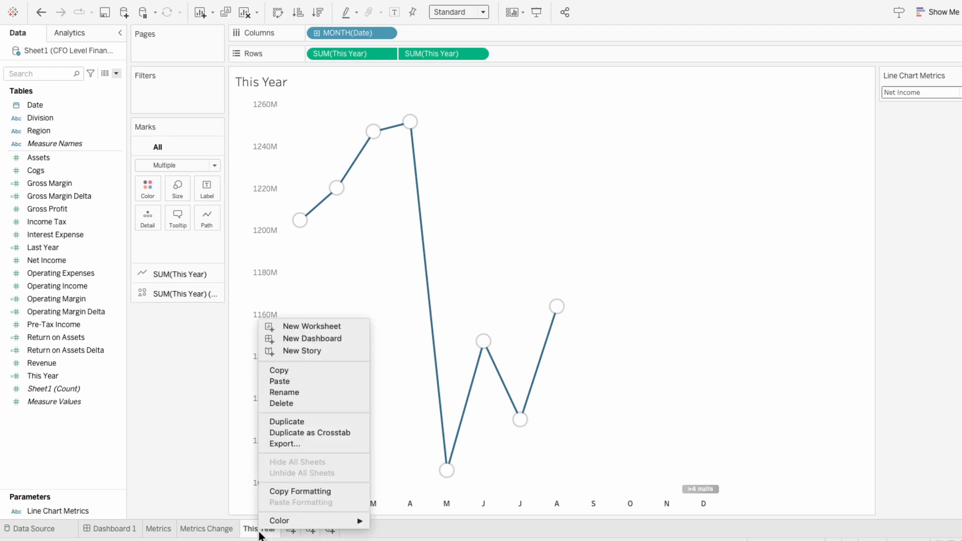
{"action": "left_click", "coordinate": [271, 422]}
{"action": "double_click", "coordinate": [304, 528]}
{"action": "type", "text": "Last Year"}
{"action": "key", "text": "Return"}
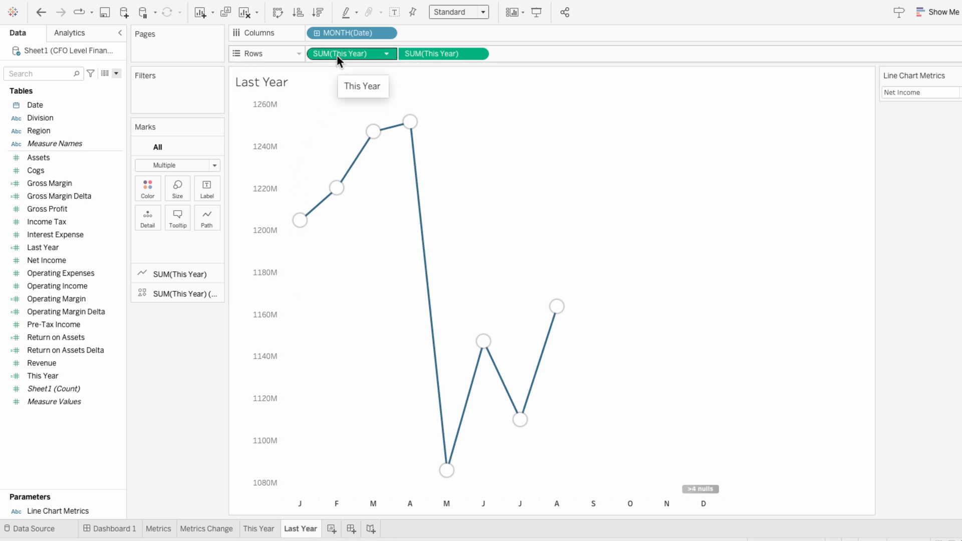
Replace both This Year row measures with Last Year and exclude zero from the Last Year value axis
{"action": "left_click_drag", "start_coordinate": [66, 246], "coordinate": [340, 54]}
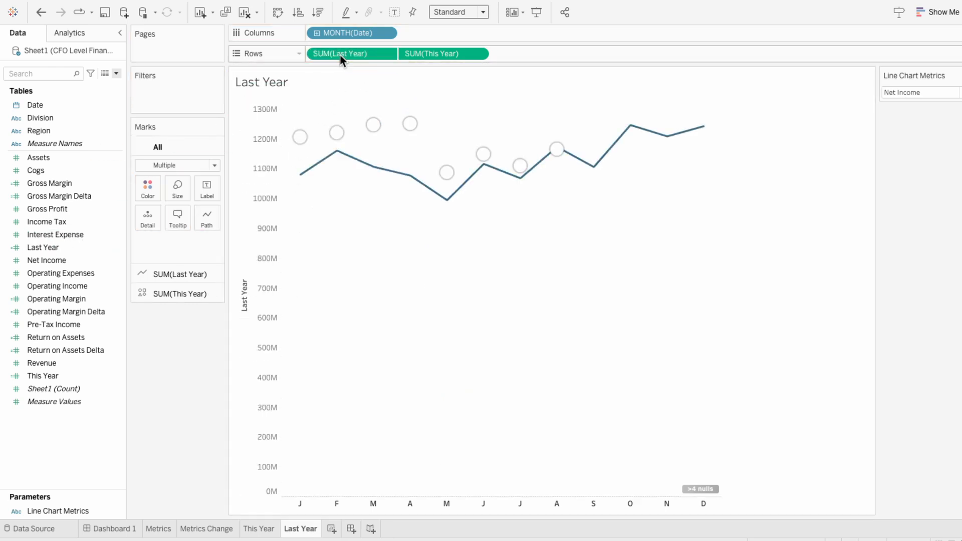
{"action": "left_click_drag", "start_coordinate": [70, 260], "coordinate": [433, 54]}
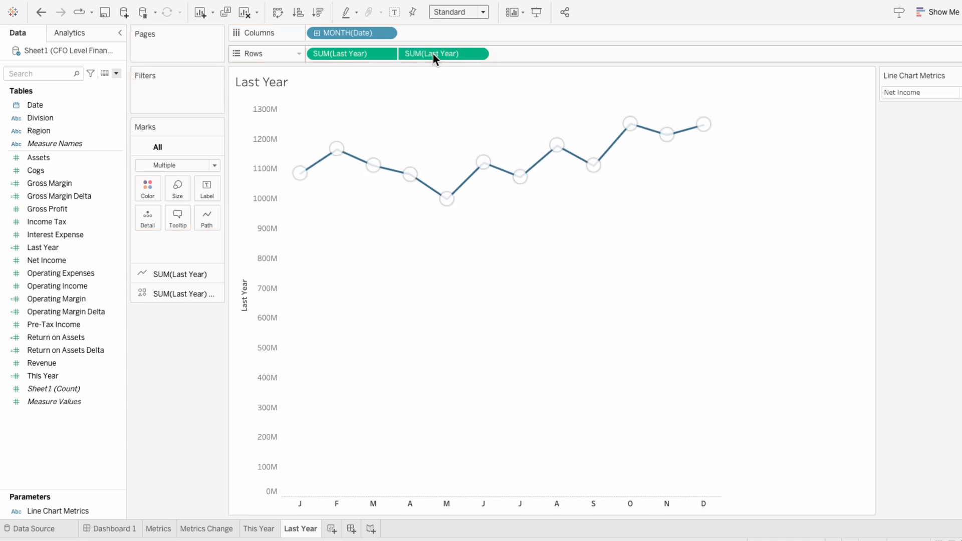
{"action": "right_click", "coordinate": [266, 149]}
{"action": "left_click", "coordinate": [273, 154]}
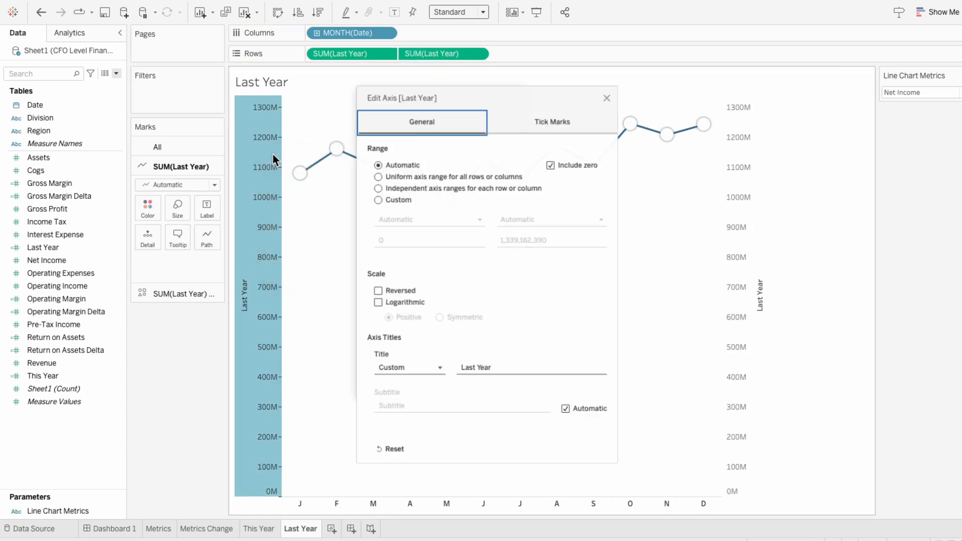
{"action": "left_click", "coordinate": [555, 159]}
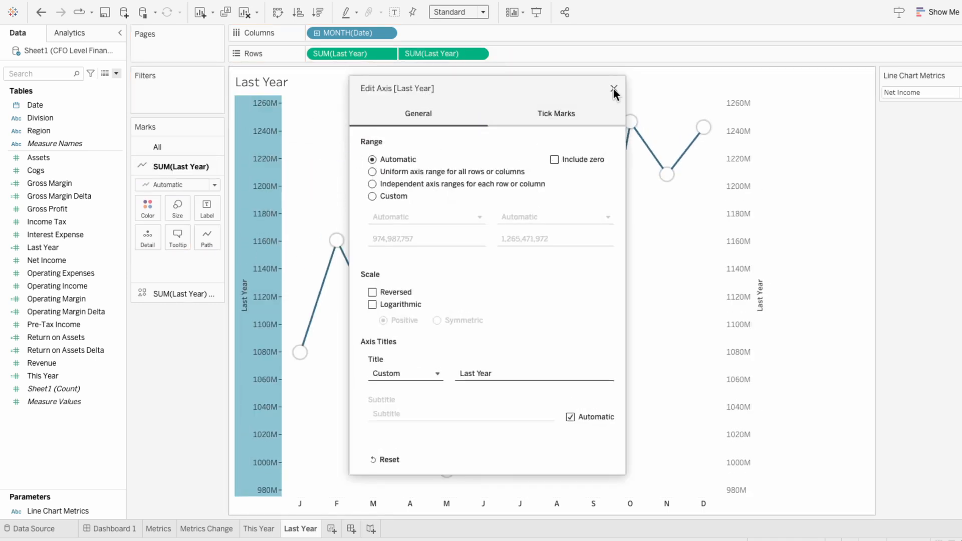
Close the axis settings and hide the header of the secondary Last Year axis
{"action": "left_click", "coordinate": [613, 89]}
{"action": "right_click", "coordinate": [736, 211]}
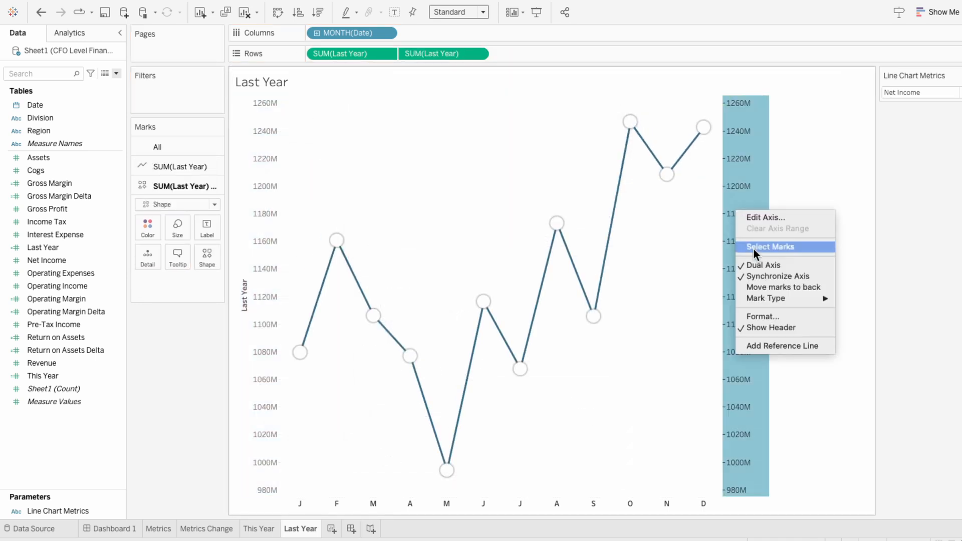
{"action": "left_click", "coordinate": [774, 326]}
{"action": "left_click", "coordinate": [795, 292]}
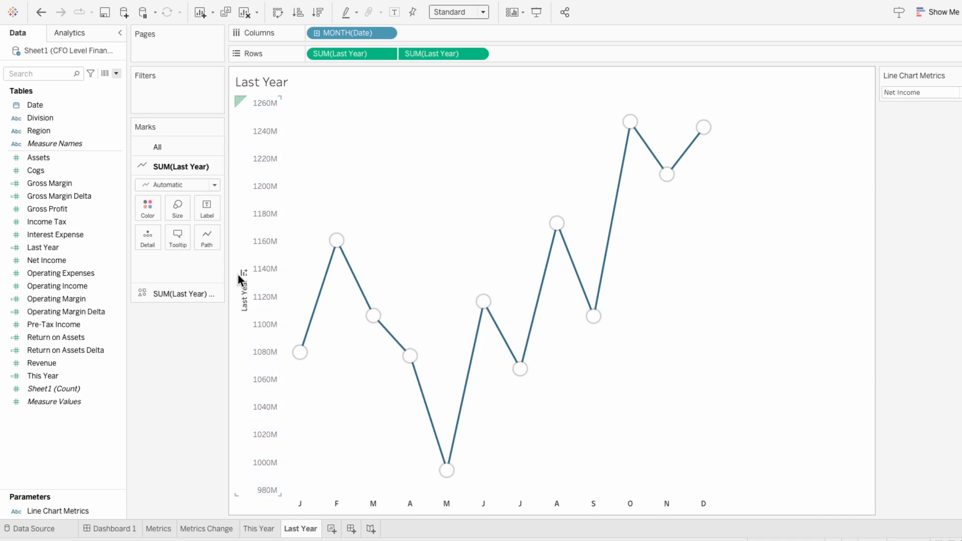
Colour the Last Year line dark grey and compare its value axis with the one on the This Year sheet
{"action": "left_click", "coordinate": [146, 207]}
{"action": "left_click", "coordinate": [179, 321]}
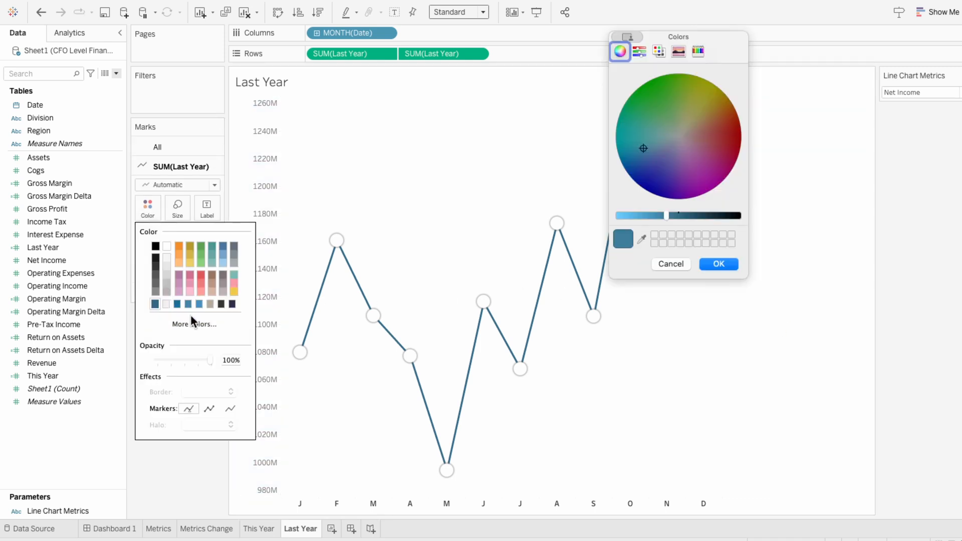
{"action": "left_click", "coordinate": [155, 275]}
{"action": "left_click", "coordinate": [732, 263]}
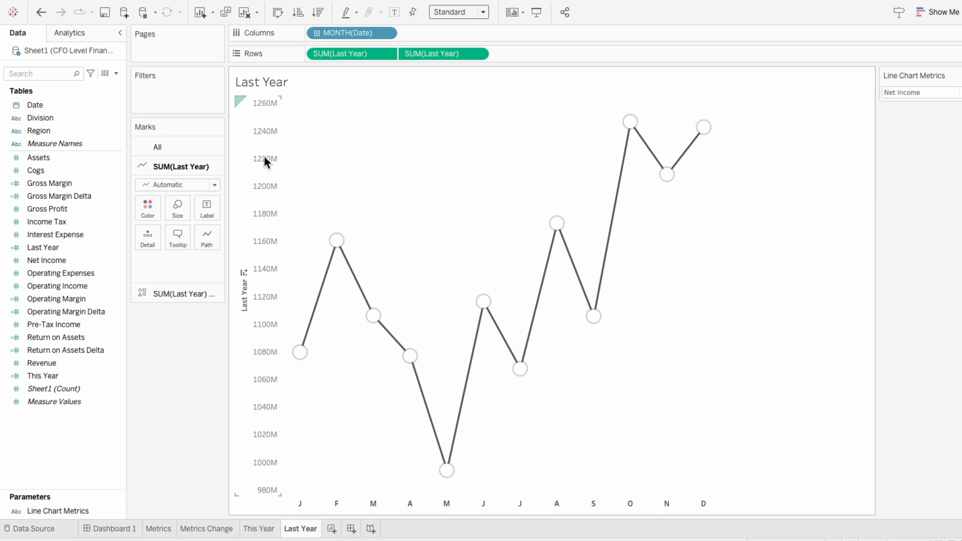
{"action": "left_click", "coordinate": [250, 528]}
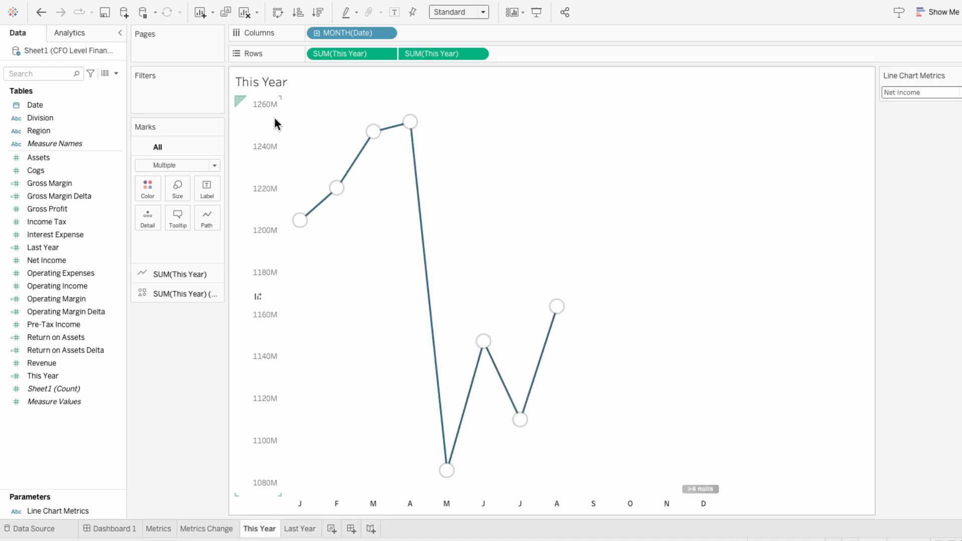
{"action": "left_click", "coordinate": [298, 529]}
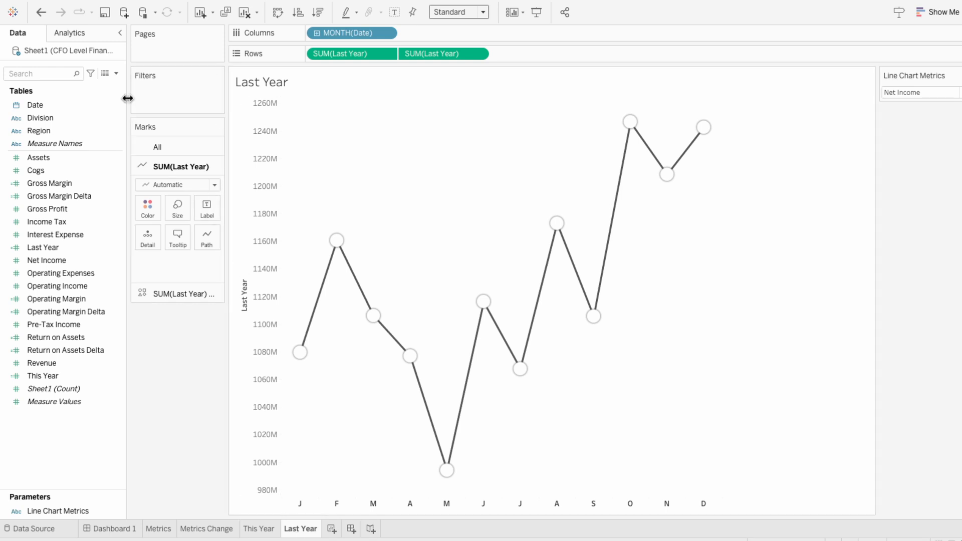
Start a new calculated field named Min Value
{"action": "left_click", "coordinate": [116, 74]}
{"action": "left_click", "coordinate": [114, 82]}
{"action": "type", "text": "Min Value"}
{"action": "key", "text": "Tab"}
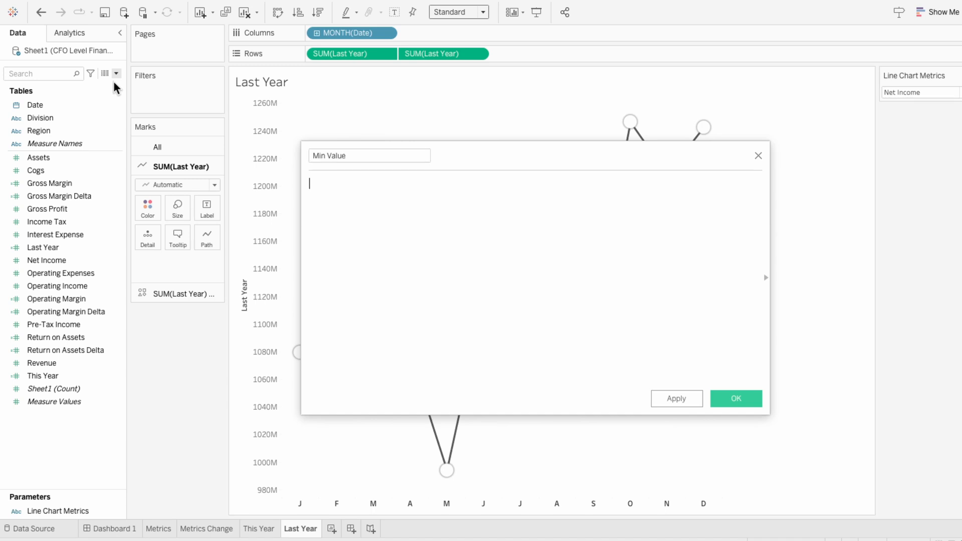
Enter the formula {FIXED YEAR([Date]), MONTH([Date]): SUM([Last Year])} in the Min Value calculation
{"action": "type", "text": "{FIXED YEAR(date"}
{"action": "key", "text": "Return"}
{"action": "type", "text": "), "}
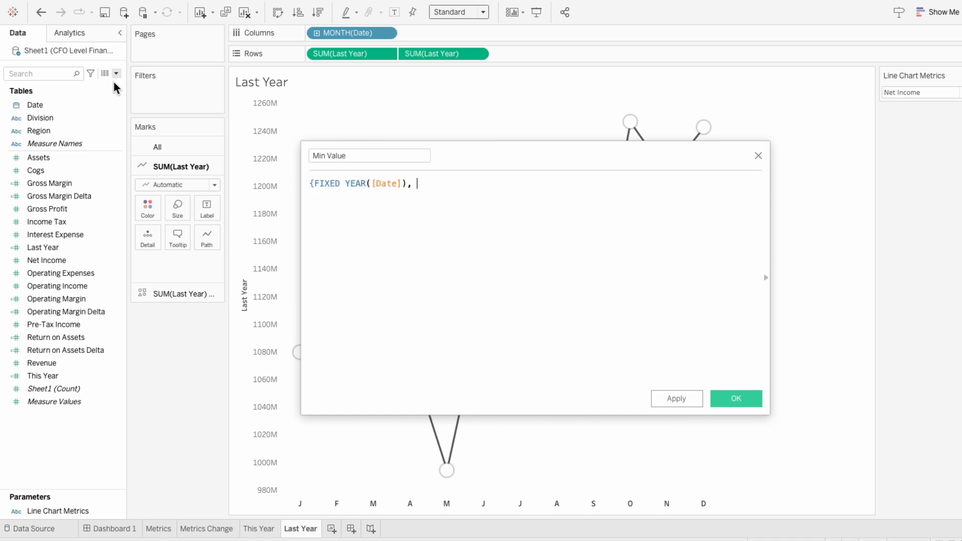
{"action": "type", "text": "MONTH(date"}
{"action": "key", "text": "Return"}
{"action": "type", "text": "): SUM(last"}
{"action": "key", "text": "Return"}
{"action": "type", "text": ")}"}
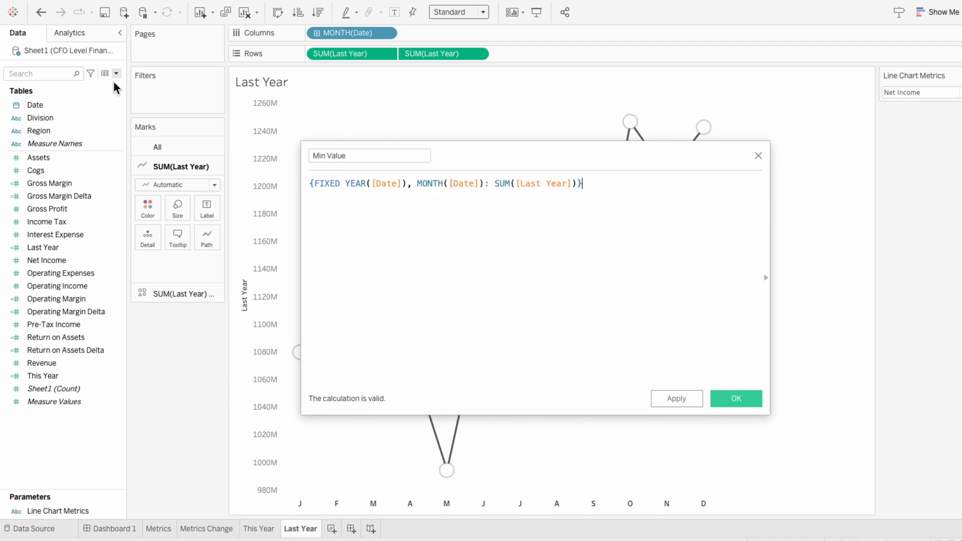
{"action": "type", "text": "{FIXED :"}
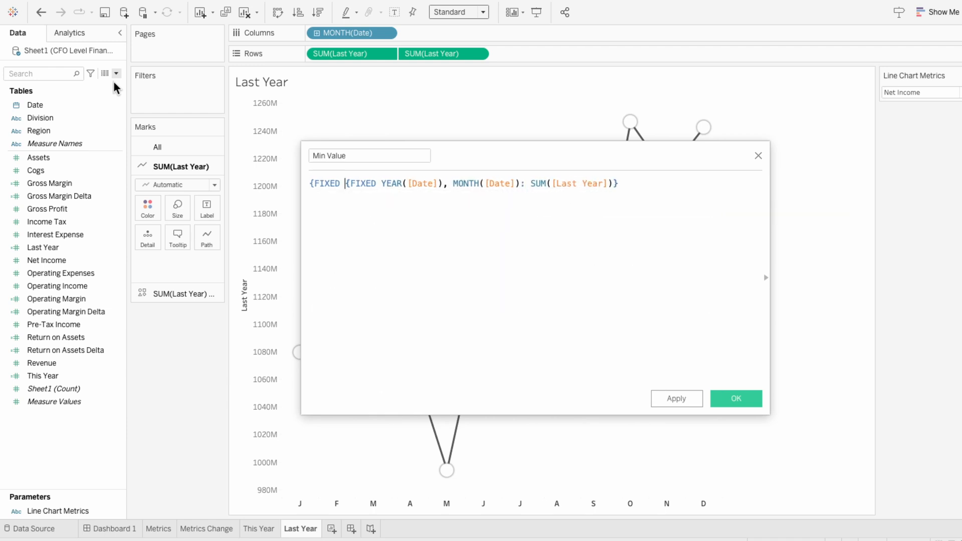
{"action": "type", "text": " MIN("}
Wrap the monthly Last Year expression in an outer {FIXED : MIN(...)} expression
{"action": "key", "text": "End"}
{"action": "type", "text": ")"}
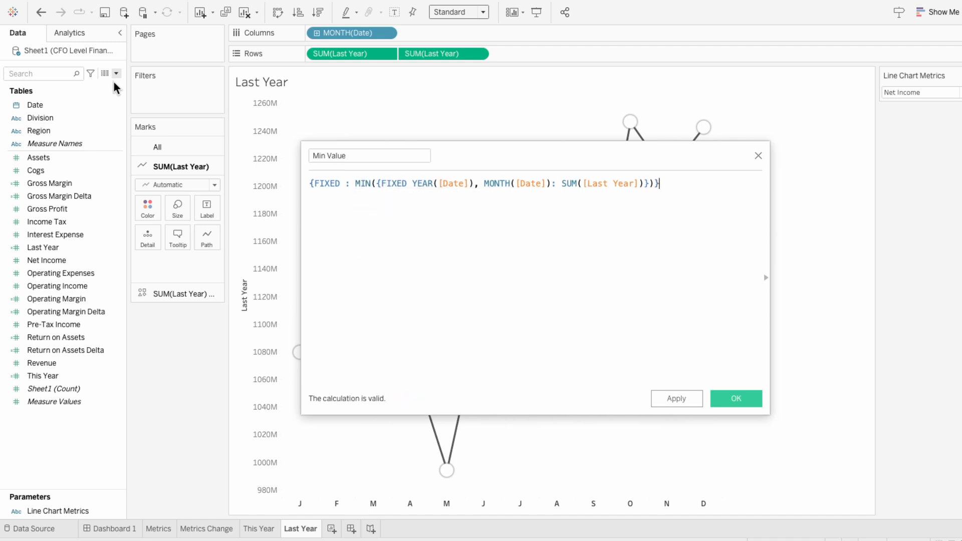
Add a second line comparing the expression with < against a copy that uses [This Year] instead of [Last Year]
{"action": "left_click_drag", "start_coordinate": [714, 186], "coordinate": [249, 155]}
{"action": "key", "text": "ctrl+c"}
{"action": "left_click", "coordinate": [690, 192]}
{"action": "key", "text": "Return"}
{"action": "type", "text": "<"}
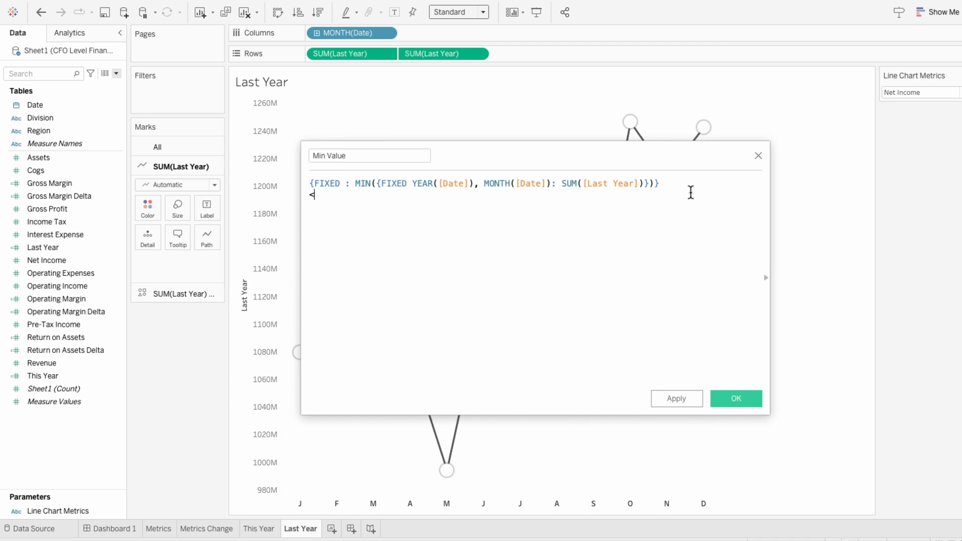
{"action": "key", "text": "ctrl+v"}
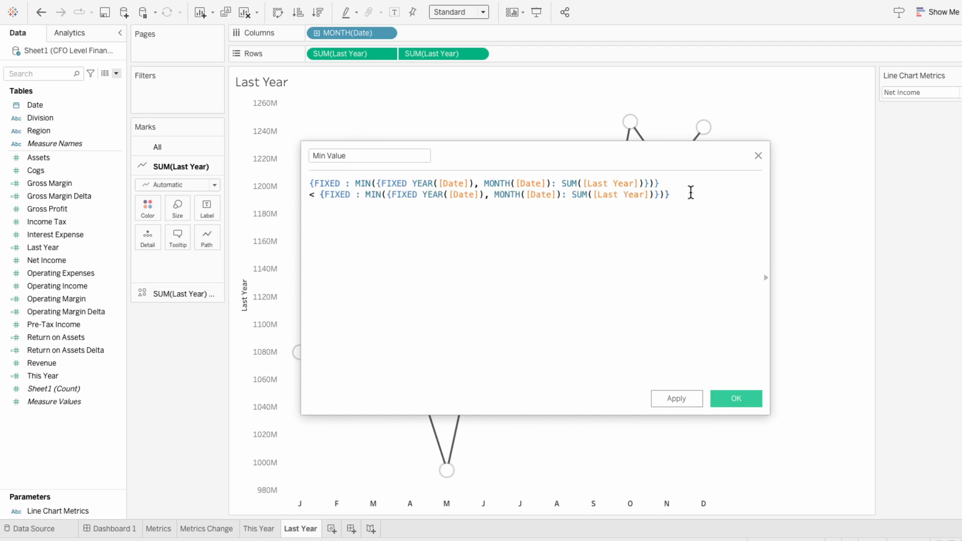
{"action": "double_click", "coordinate": [634, 194]}
{"action": "type", "text": "This"}
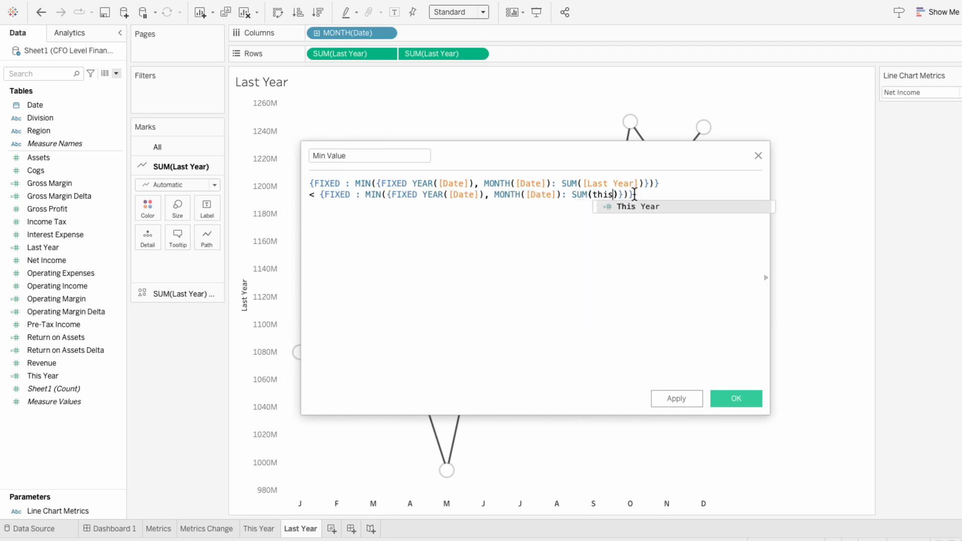
{"action": "key", "text": "Return"}
Add a THEN line that returns a copy of the [Last Year] minimum expression
{"action": "left_click", "coordinate": [675, 207]}
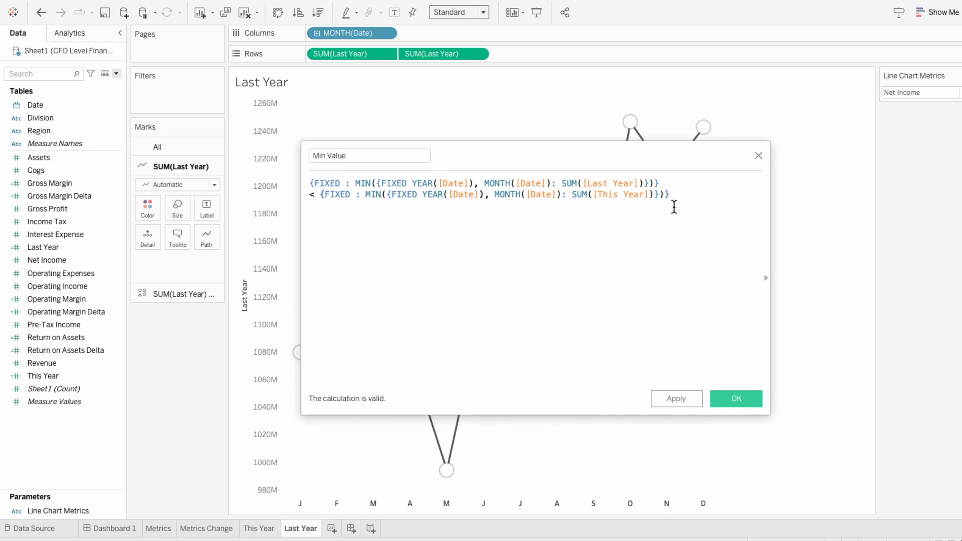
{"action": "key", "text": "Return"}
{"action": "type", "text": "THEN"}
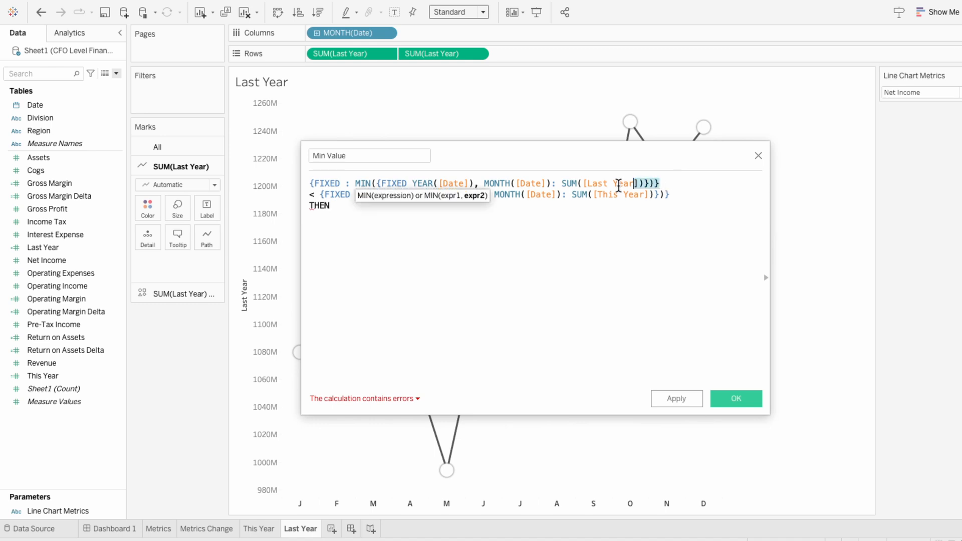
{"action": "left_click_drag", "start_coordinate": [650, 186], "coordinate": [279, 189]}
{"action": "key", "text": "super+c"}
{"action": "left_click", "coordinate": [384, 212]}
{"action": "key", "text": "super+v"}
Add an ELSE line that returns a copy of the [This Year] minimum expression
{"action": "key", "text": "Return"}
{"action": "type", "text": "ELSE"}
{"action": "key", "text": "Escape"}
{"action": "left_click_drag", "start_coordinate": [670, 195], "coordinate": [317, 196]}
{"action": "key", "text": "super+c"}
{"action": "left_click", "coordinate": [366, 216]}
{"action": "key", "text": "super+v"}
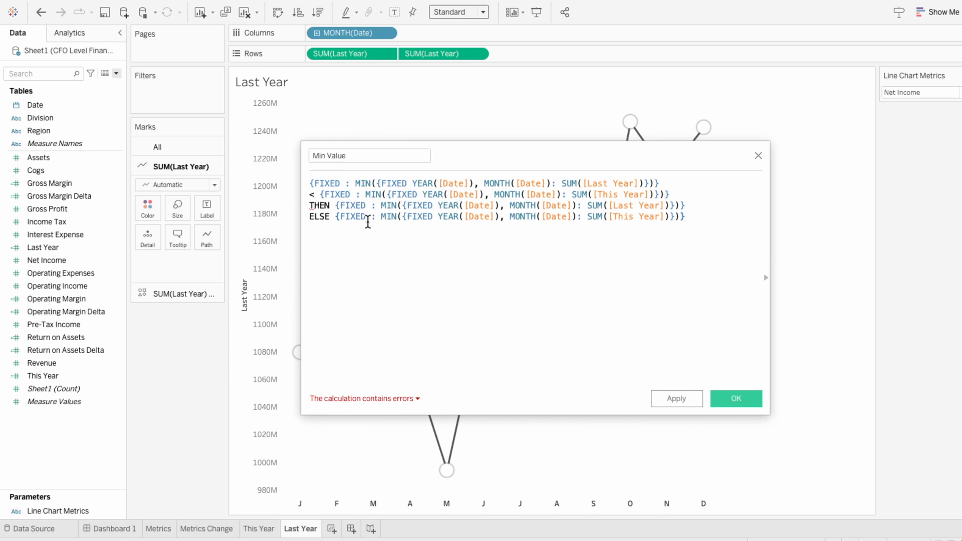
Complete the Min Value formula with IF before the comparison and END after the ELSE line, and save the field
{"action": "type", "text": "IF"}
{"action": "key", "text": "Return"}
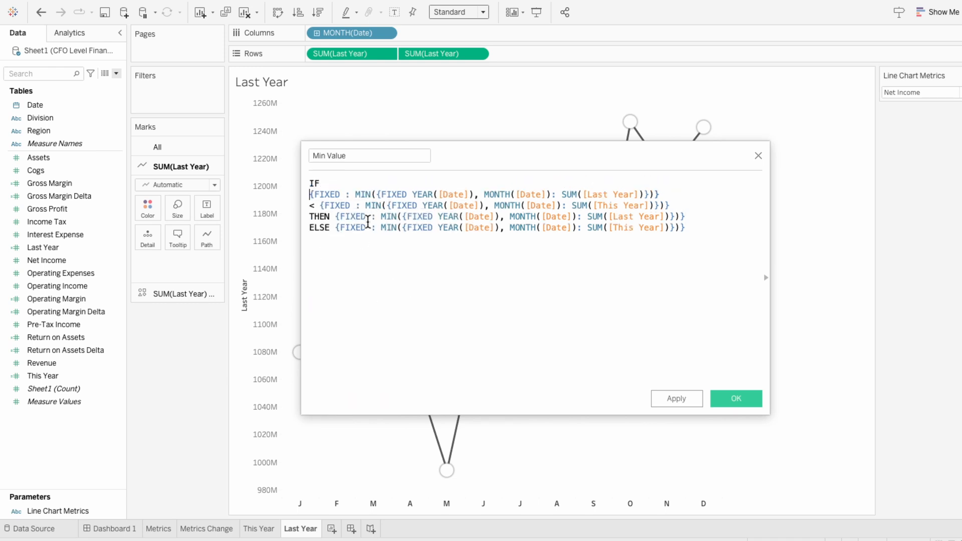
{"action": "key", "text": "Return"}
{"action": "type", "text": "END"}
{"action": "key", "text": "Escape"}
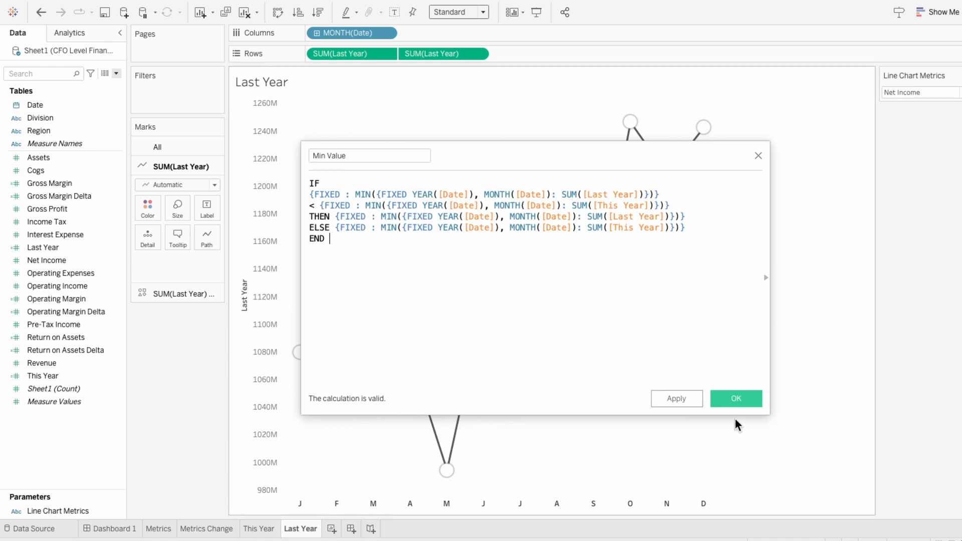
{"action": "left_click", "coordinate": [732, 400]}
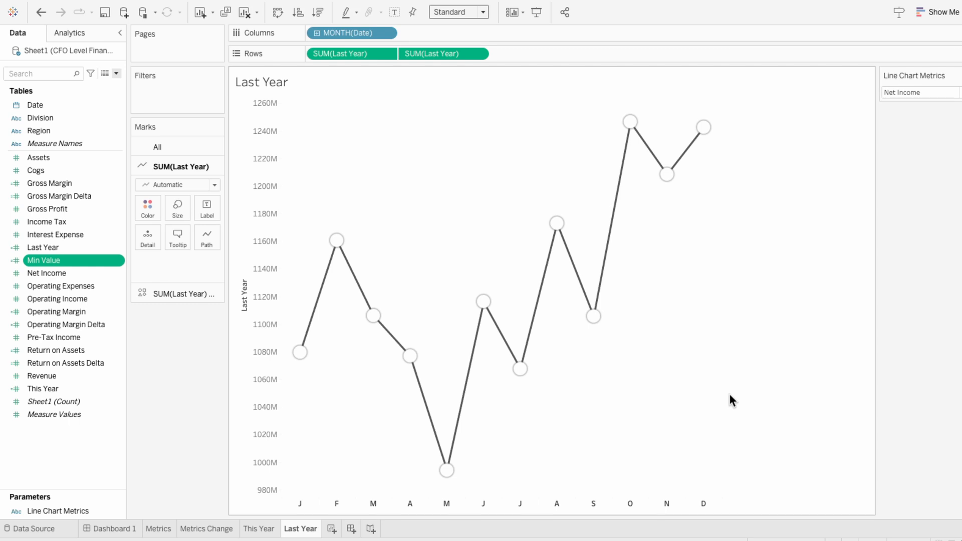
Duplicate the Min Value field, open the copy for editing and rename it Max Value
{"action": "right_click", "coordinate": [90, 260]}
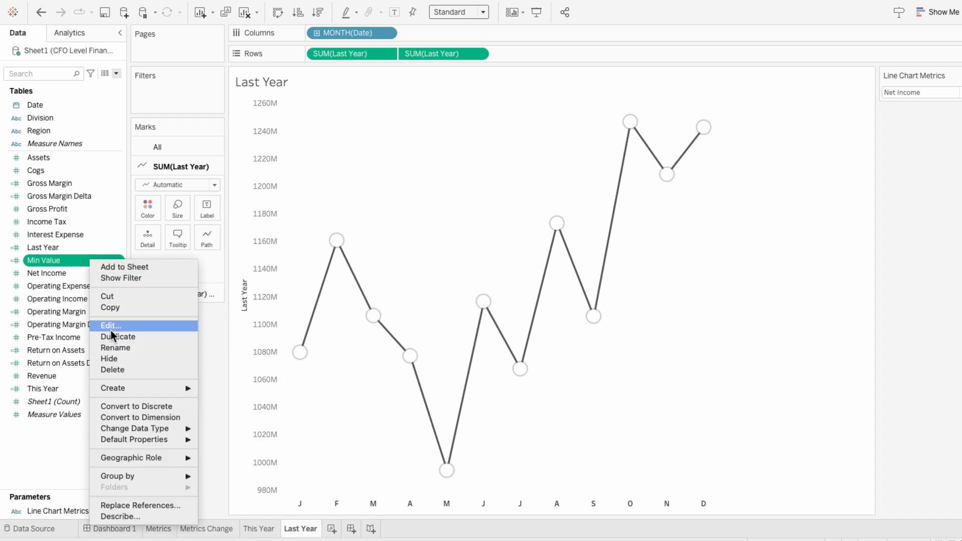
{"action": "left_click", "coordinate": [111, 335]}
{"action": "right_click", "coordinate": [69, 272]}
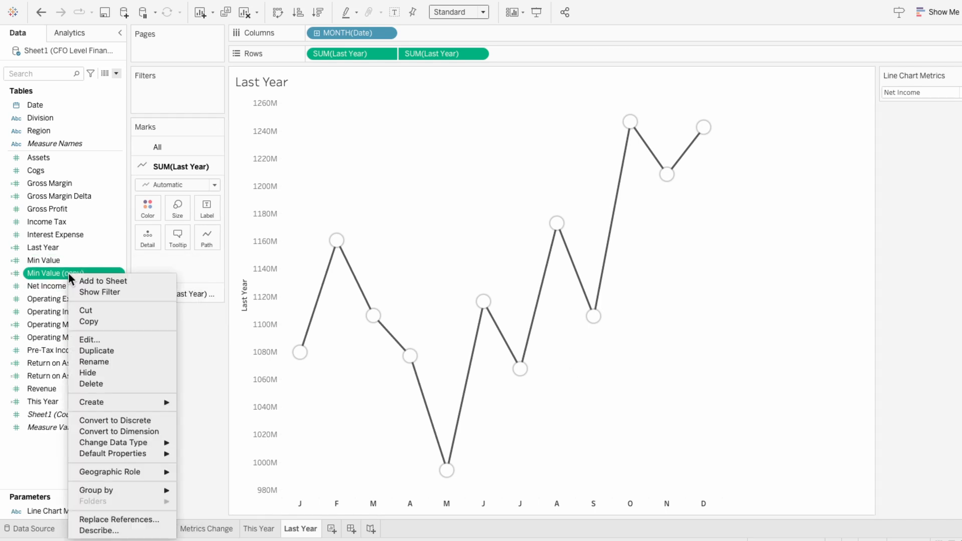
{"action": "left_click", "coordinate": [91, 337]}
{"action": "triple_click", "coordinate": [374, 154]}
{"action": "type", "text": "Max Value"}
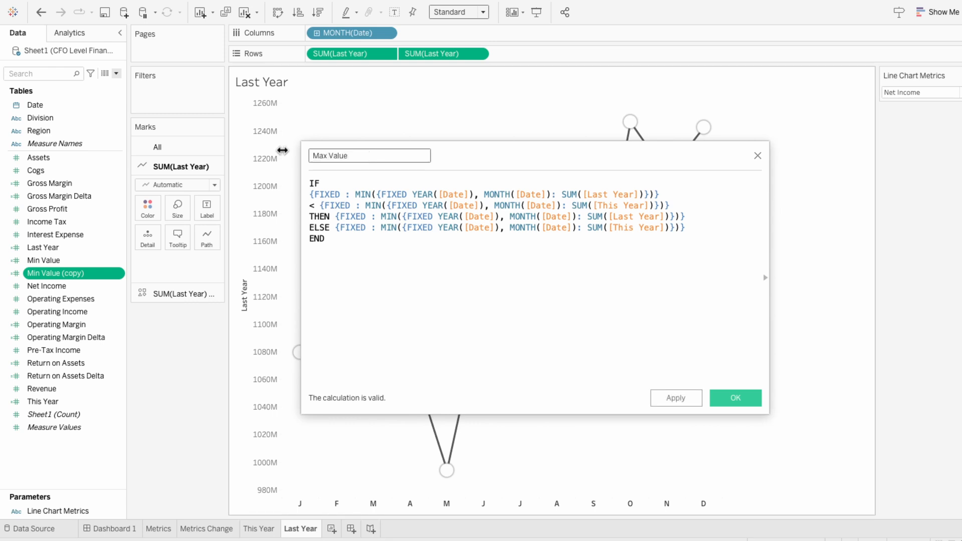
Replace all four MIN functions with MAX in the Max Value formula, change < to > and save the field
{"action": "double_click", "coordinate": [363, 194]}
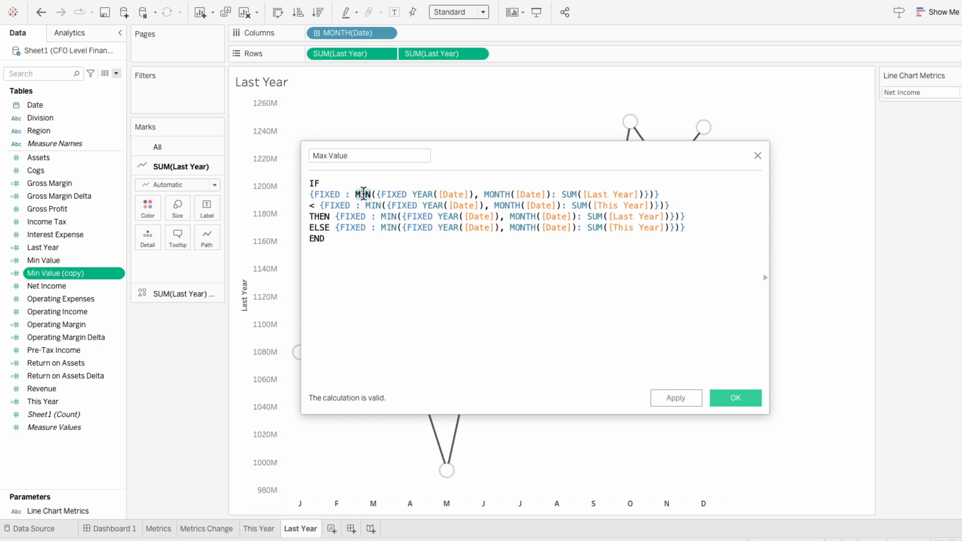
{"action": "type", "text": "MAX"}
{"action": "double_click", "coordinate": [376, 205]}
{"action": "type", "text": "MAX"}
{"action": "double_click", "coordinate": [390, 217]}
{"action": "type", "text": "MAX"}
{"action": "double_click", "coordinate": [389, 227]}
{"action": "type", "text": "MAX"}
{"action": "double_click", "coordinate": [312, 206]}
{"action": "type", "text": ">"}
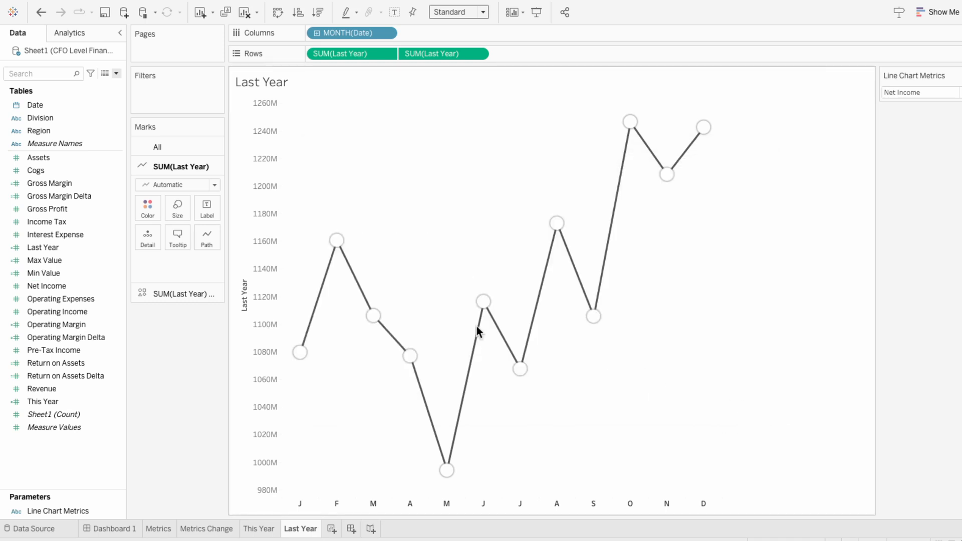
Add Max Value and Min Value to Detail for all marks on the Last Year sheet
{"action": "left_click", "coordinate": [174, 150]}
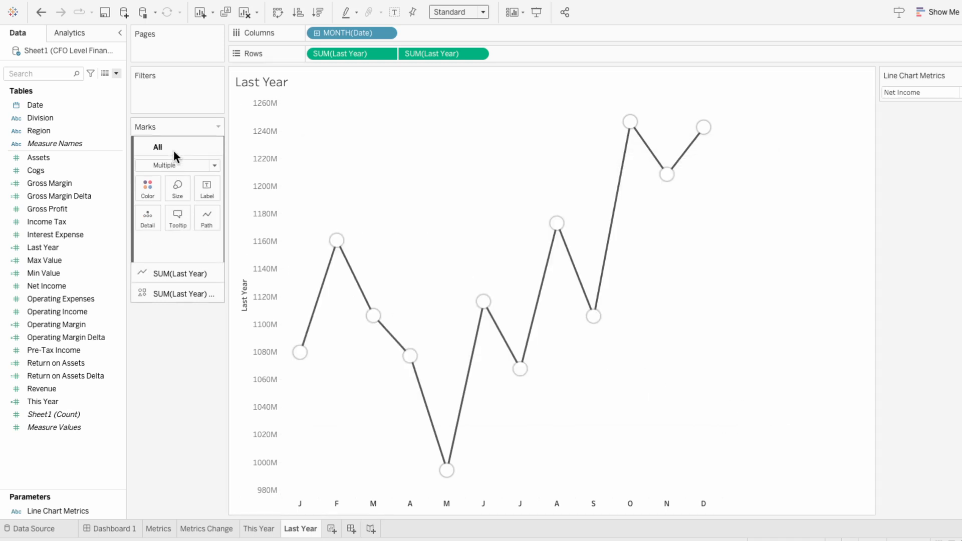
{"action": "left_click", "coordinate": [88, 258]}
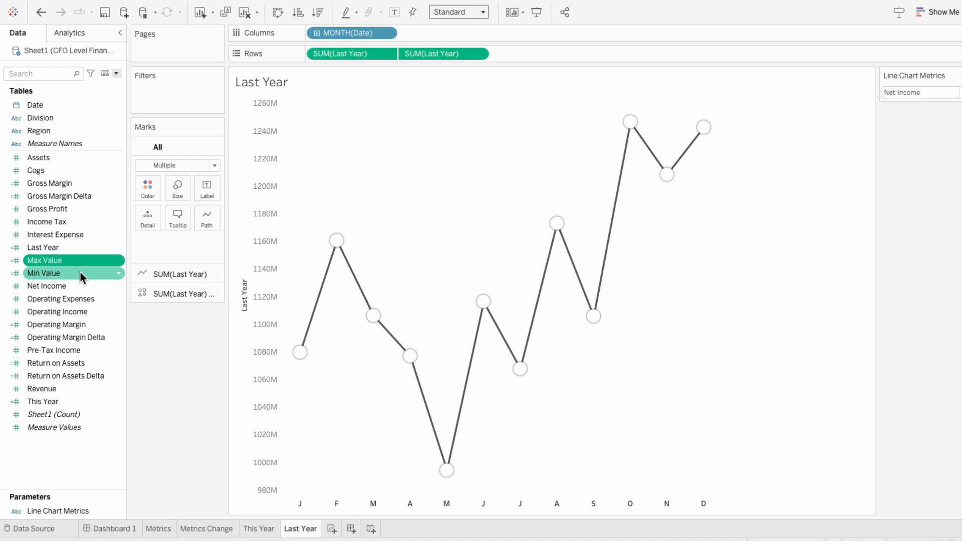
{"action": "left_click", "coordinate": [79, 271], "text": "ctrl"}
{"action": "left_click_drag", "start_coordinate": [72, 265], "coordinate": [161, 246]}
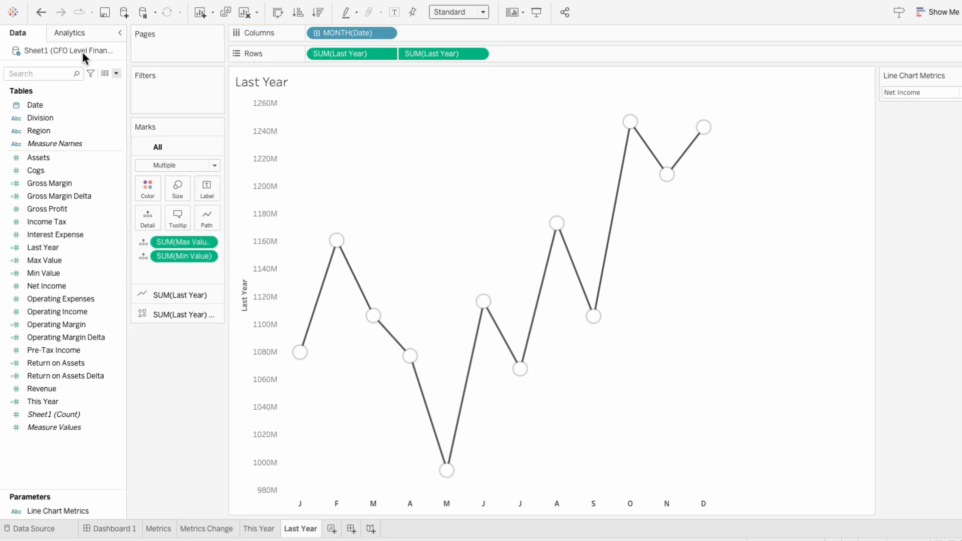
Add an entire-table reference line to the Last Year chart using the Maximum of SUM(Max Value), labelled with its Value
{"action": "left_click", "coordinate": [75, 33]}
{"action": "left_click_drag", "start_coordinate": [70, 255], "coordinate": [344, 128]}
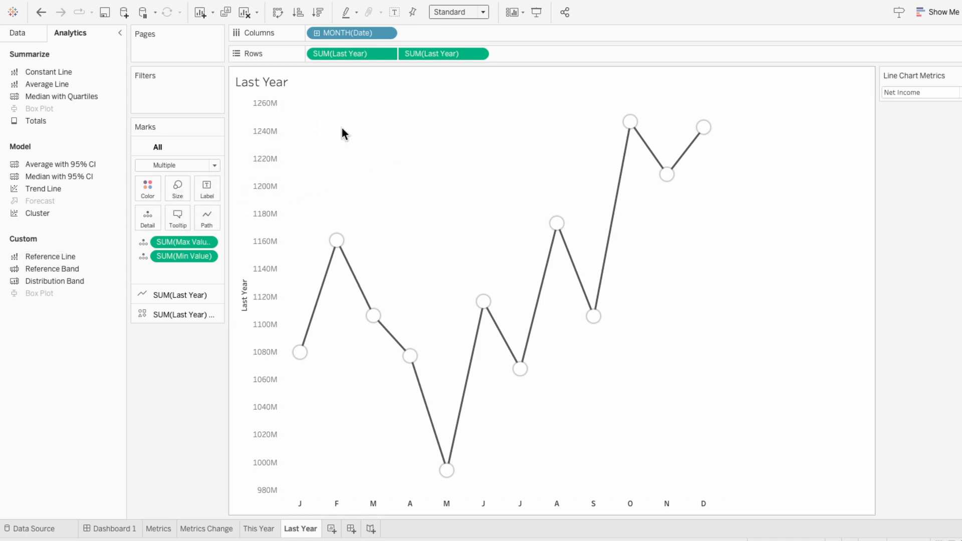
{"action": "left_click", "coordinate": [416, 181]}
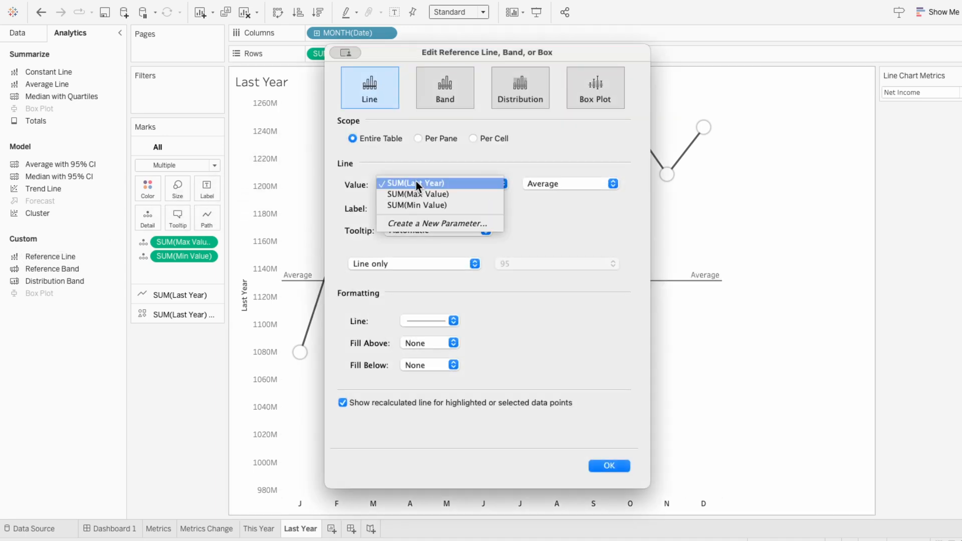
{"action": "left_click", "coordinate": [415, 193]}
{"action": "left_click", "coordinate": [549, 185]}
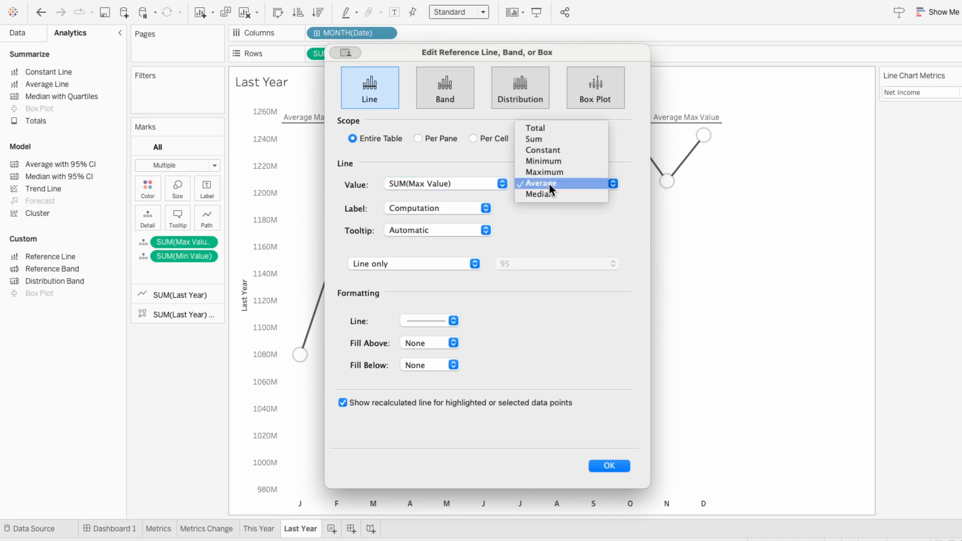
{"action": "left_click", "coordinate": [546, 173]}
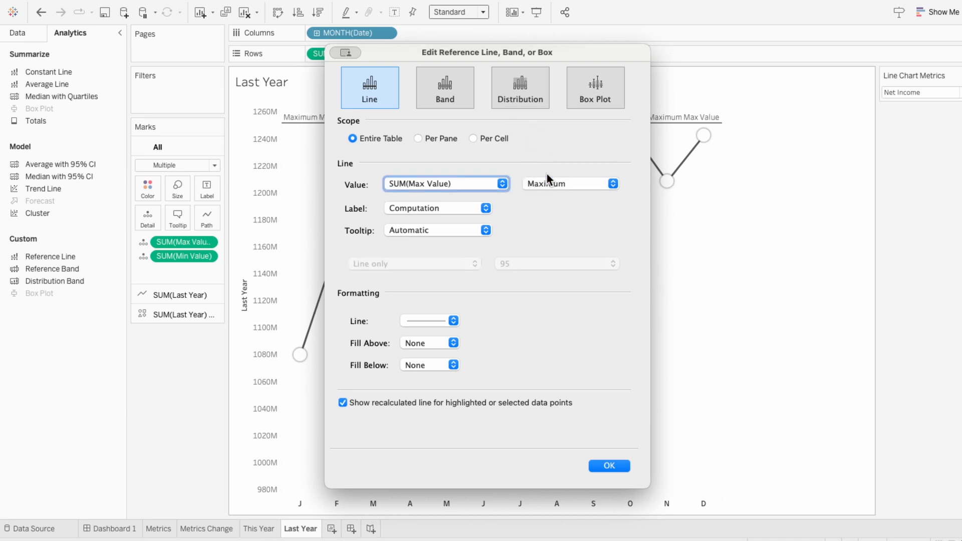
{"action": "left_click", "coordinate": [431, 206]}
{"action": "left_click", "coordinate": [431, 197]}
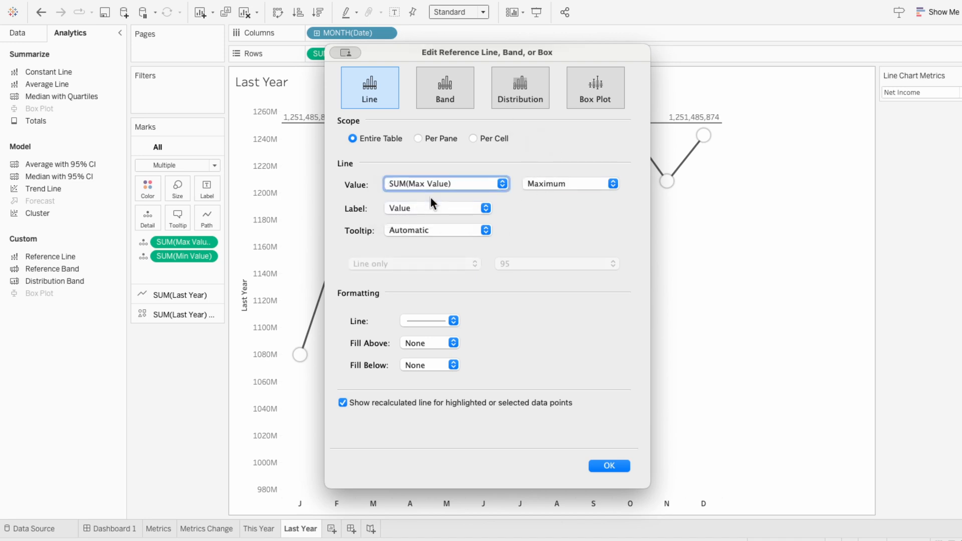
{"action": "left_click", "coordinate": [608, 465]}
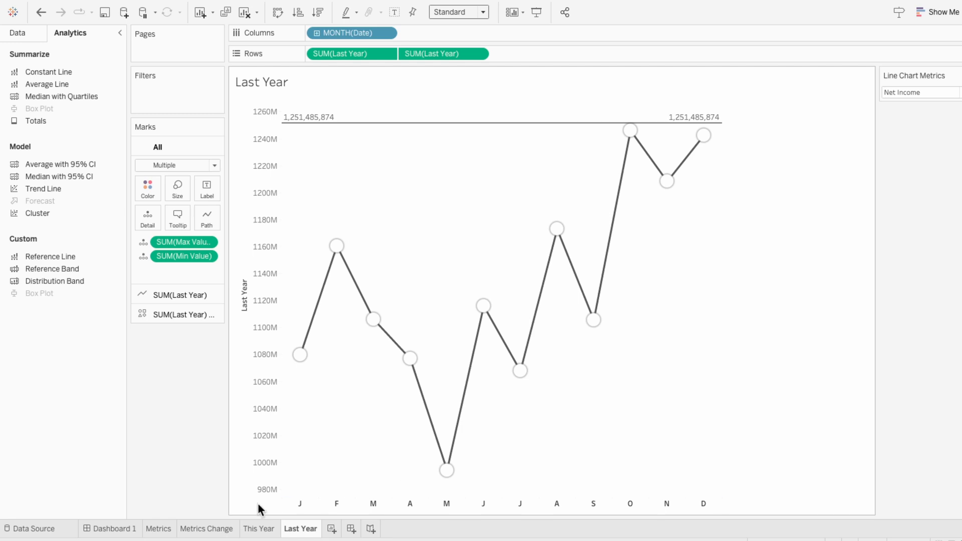
Add Max Value and Min Value to Detail for all marks on the This Year sheet
{"action": "left_click", "coordinate": [250, 531]}
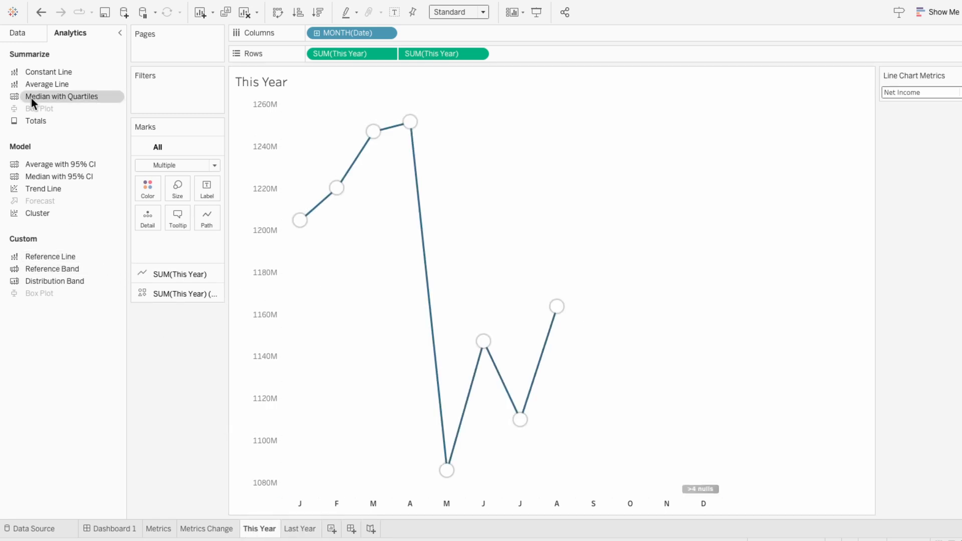
{"action": "left_click", "coordinate": [17, 33]}
{"action": "left_click", "coordinate": [47, 260]}
{"action": "left_click", "coordinate": [47, 273], "text": "ctrl"}
{"action": "left_click_drag", "start_coordinate": [47, 271], "coordinate": [151, 245]}
Add an entire-table reference line to the This Year chart using the Maximum of SUM(Max Value), labelled with its Value
{"action": "left_click", "coordinate": [69, 33]}
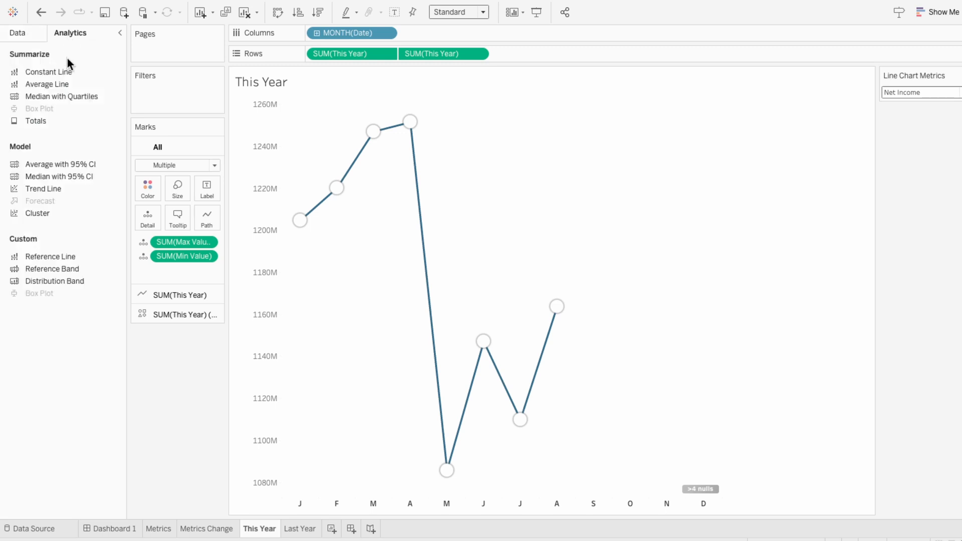
{"action": "left_click_drag", "start_coordinate": [50, 256], "coordinate": [328, 128]}
{"action": "left_click", "coordinate": [425, 180]}
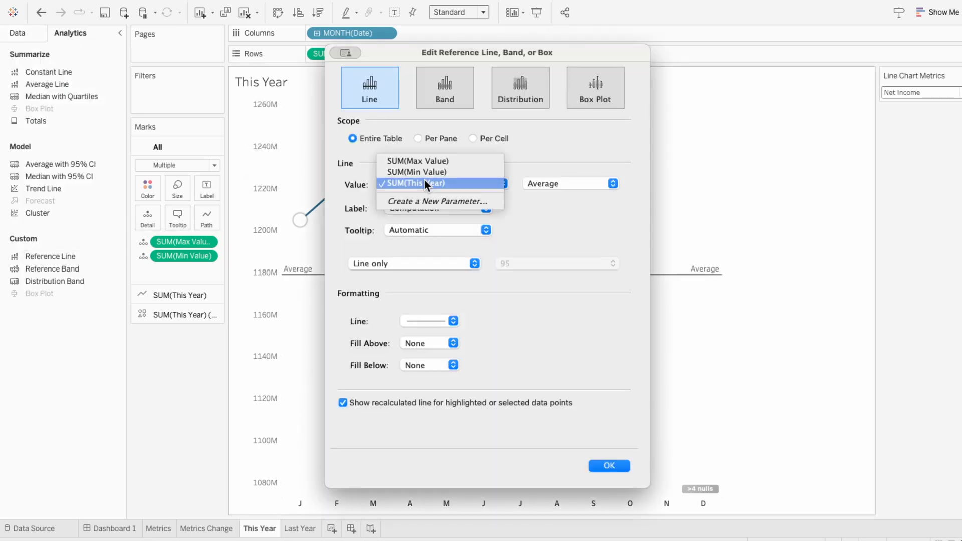
{"action": "left_click", "coordinate": [425, 160]}
{"action": "left_click", "coordinate": [531, 183]}
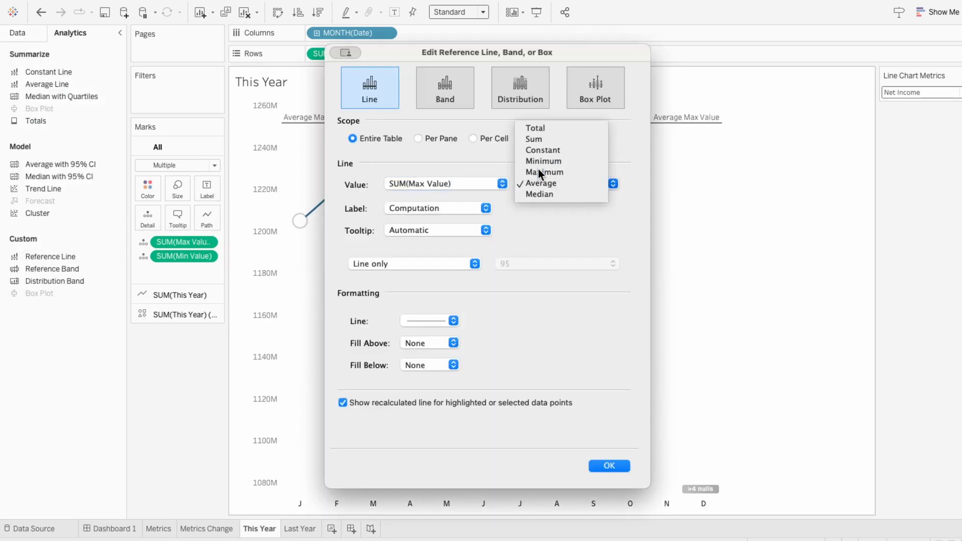
{"action": "left_click", "coordinate": [538, 170]}
{"action": "left_click", "coordinate": [446, 206]}
{"action": "left_click", "coordinate": [442, 196]}
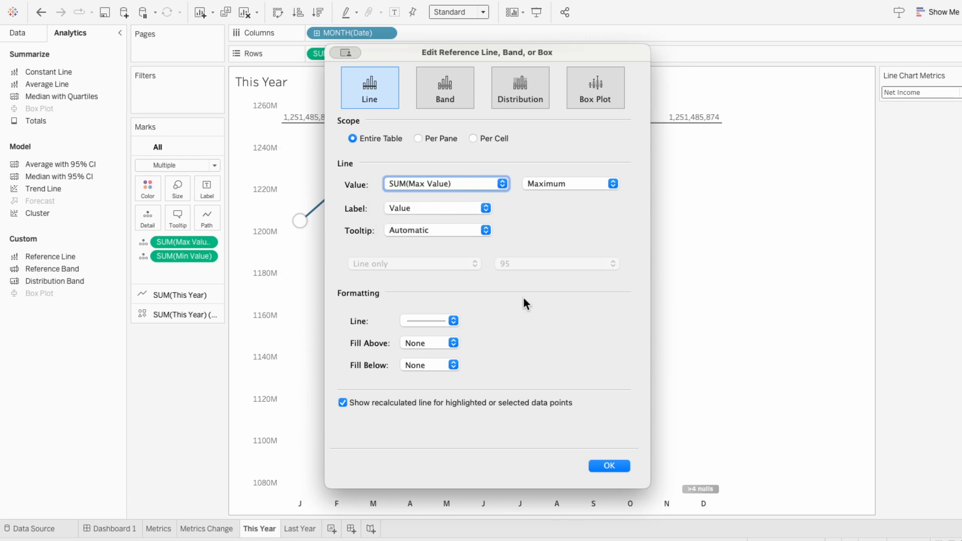
{"action": "left_click", "coordinate": [610, 466]}
{"action": "mouse_move", "coordinate": [311, 129]}
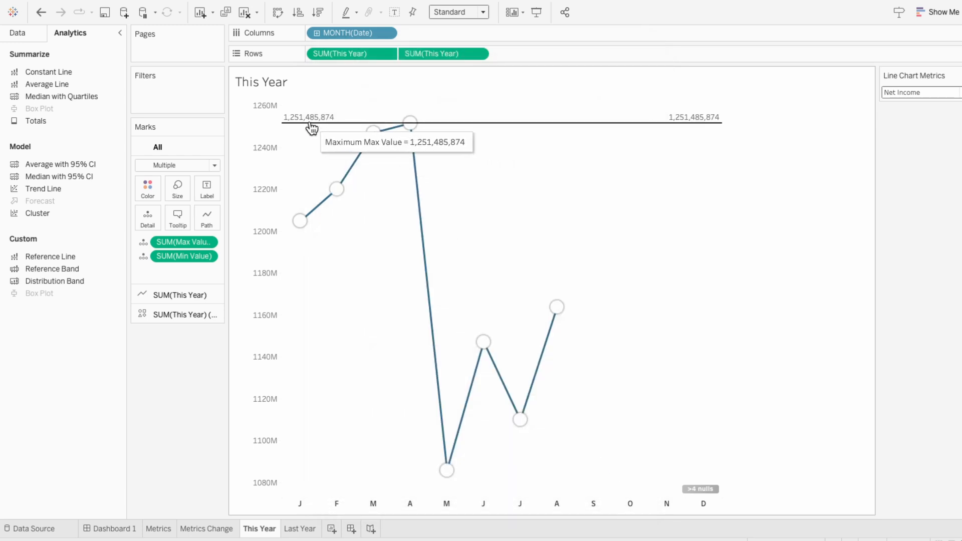
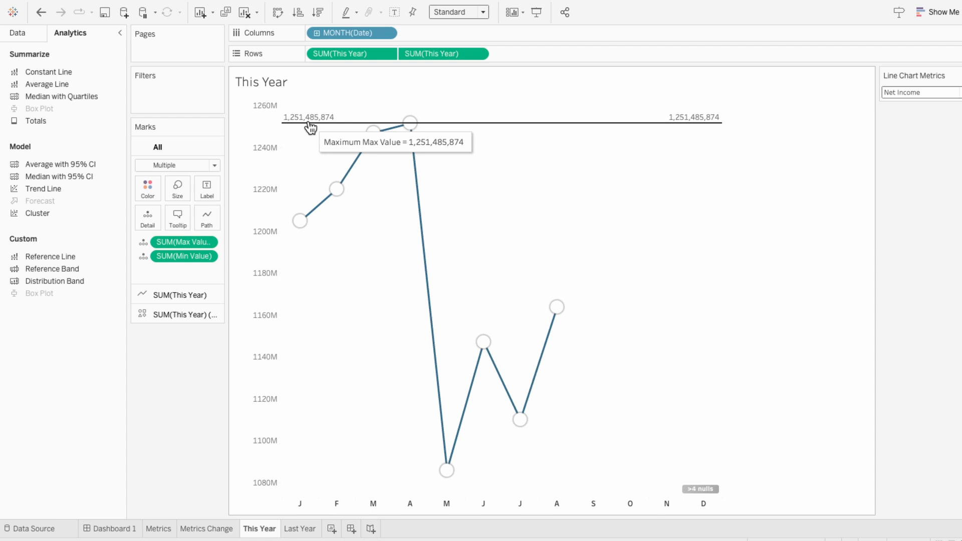
Add an entire-table reference line to the Last Year chart using the Minimum of SUM(Min Value), labelled with its Value
{"action": "left_click", "coordinate": [303, 530]}
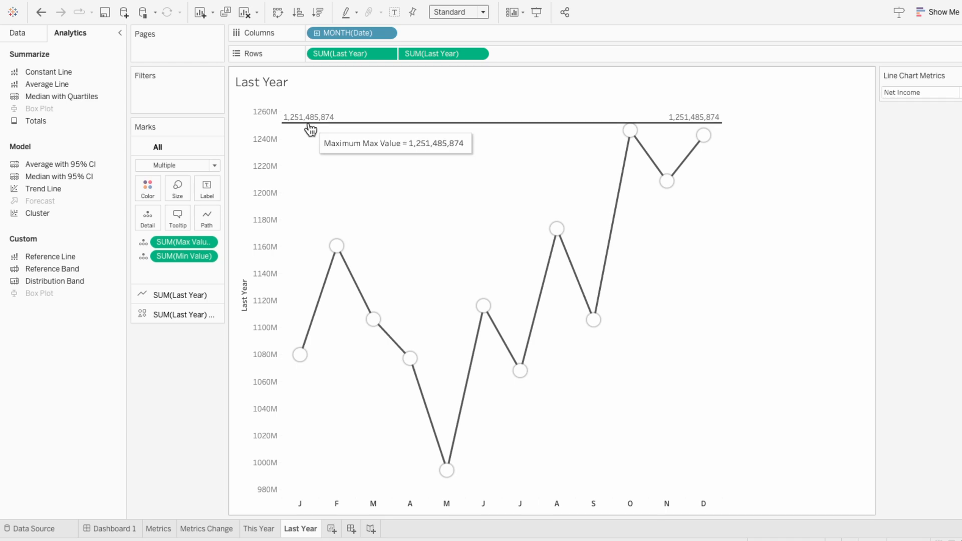
{"action": "mouse_move", "coordinate": [634, 135]}
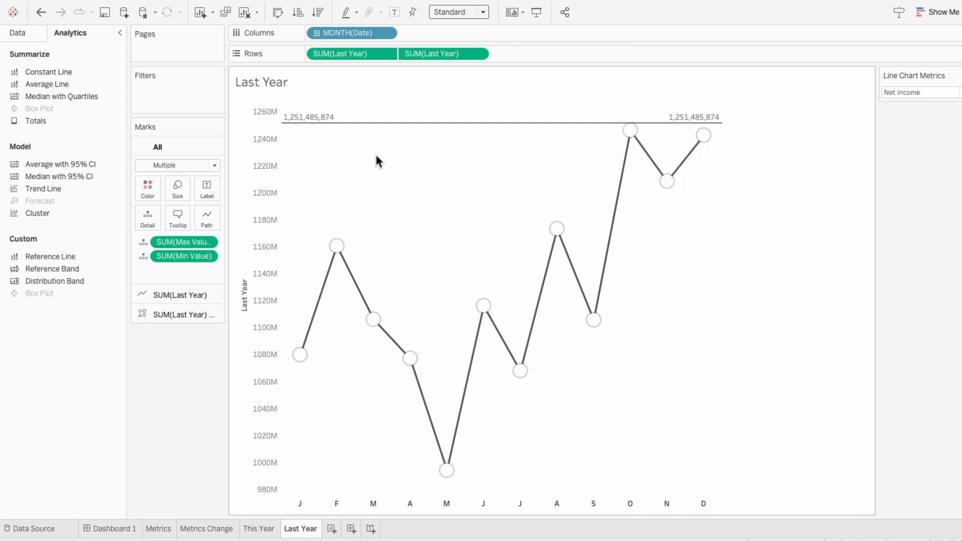
{"action": "left_click_drag", "start_coordinate": [58, 256], "coordinate": [355, 116]}
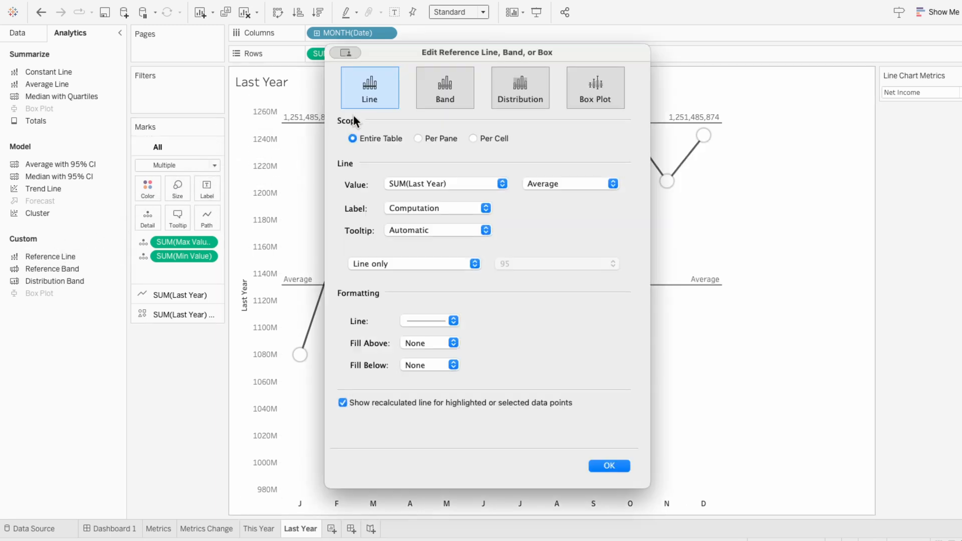
{"action": "left_click", "coordinate": [405, 183]}
{"action": "left_click", "coordinate": [407, 205]}
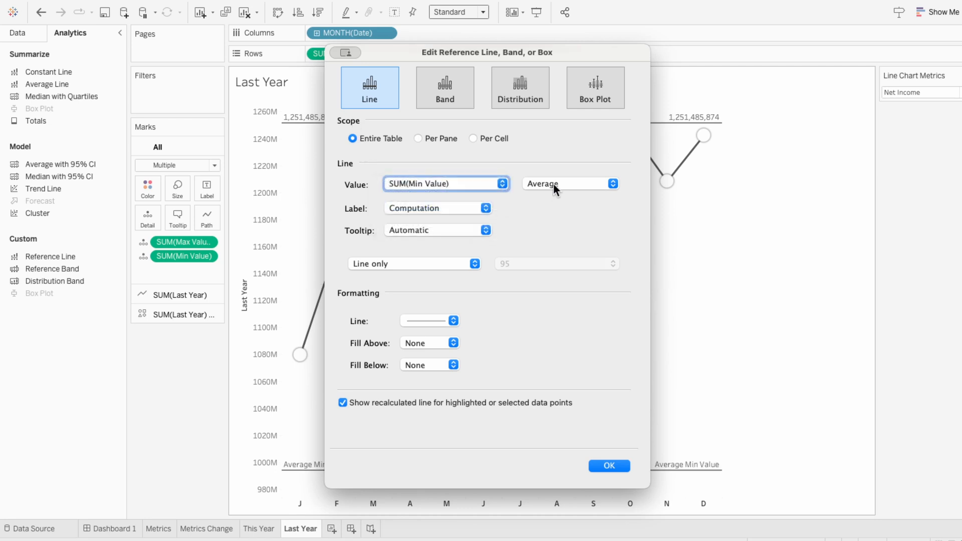
{"action": "left_click", "coordinate": [553, 183]}
{"action": "left_click", "coordinate": [555, 166]}
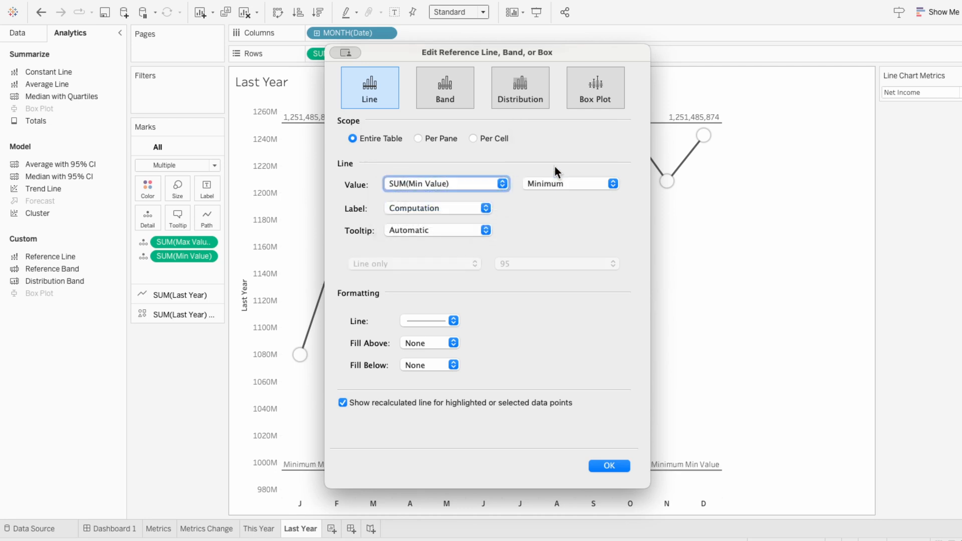
{"action": "left_click", "coordinate": [456, 209]}
{"action": "left_click", "coordinate": [449, 199]}
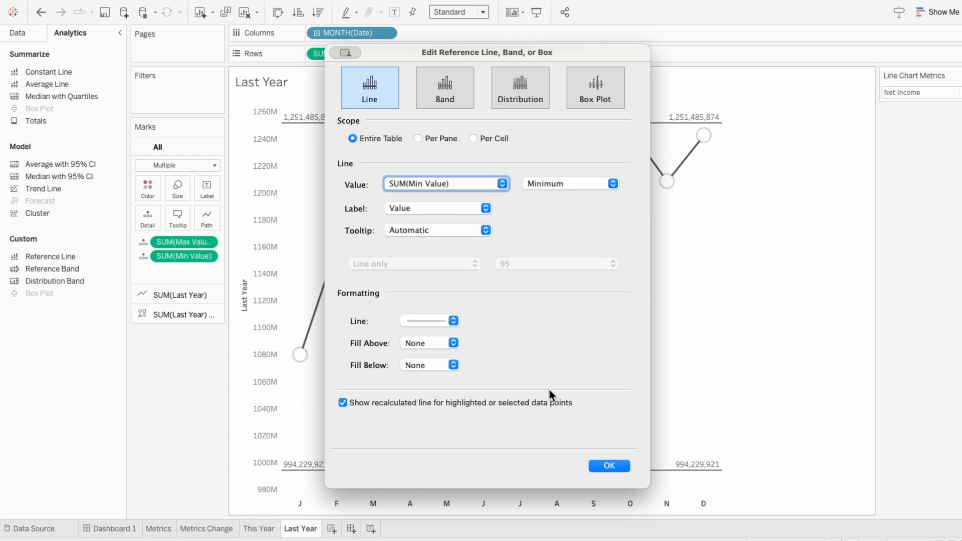
{"action": "left_click", "coordinate": [608, 466]}
{"action": "mouse_move", "coordinate": [452, 474]}
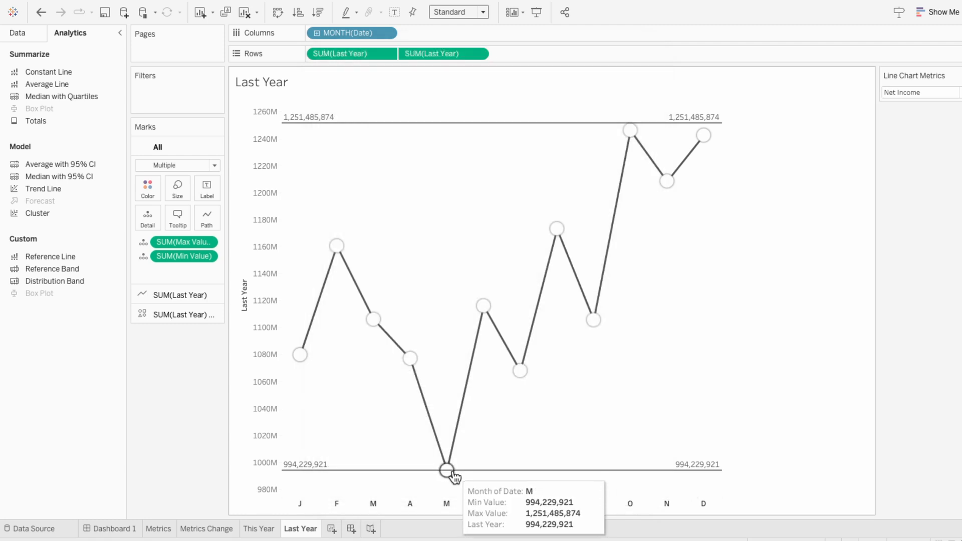
Add an entire-table reference line to the This Year chart using the Minimum of SUM(Min Value), labelled with its Value, and compare it with Last Year
{"action": "left_click", "coordinate": [269, 529]}
{"action": "left_click_drag", "start_coordinate": [65, 251], "coordinate": [339, 119]}
{"action": "left_click", "coordinate": [413, 184]}
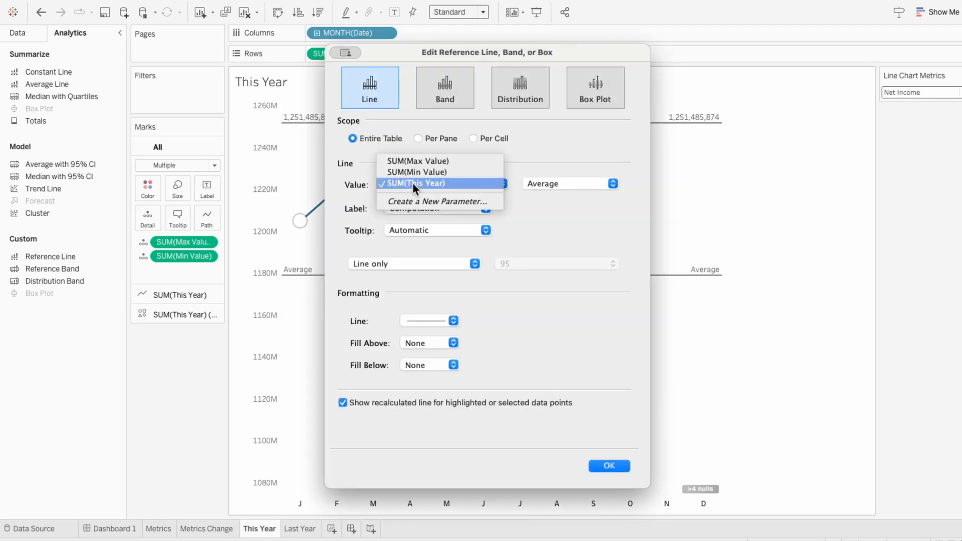
{"action": "left_click", "coordinate": [441, 172]}
{"action": "left_click", "coordinate": [540, 183]}
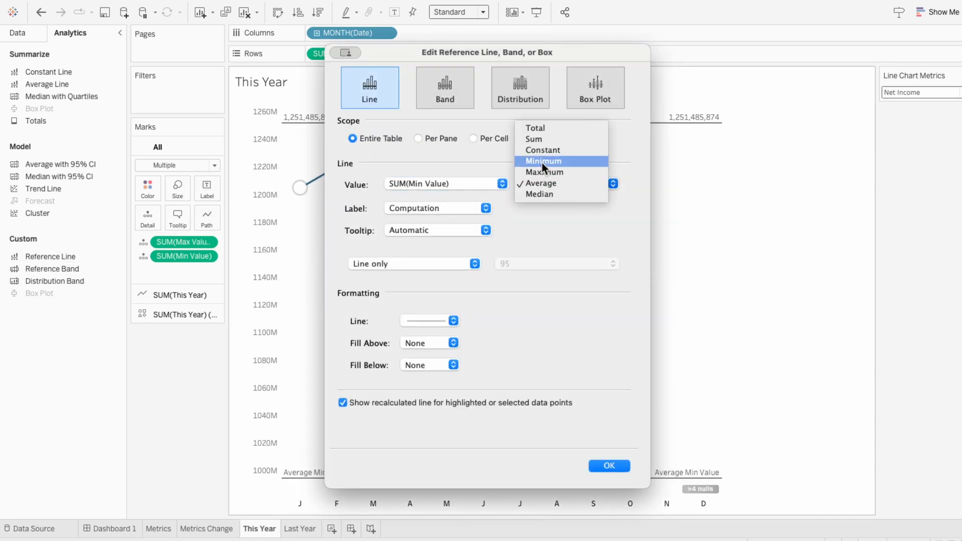
{"action": "left_click", "coordinate": [542, 163]}
{"action": "left_click", "coordinate": [485, 207]}
{"action": "left_click", "coordinate": [422, 200]}
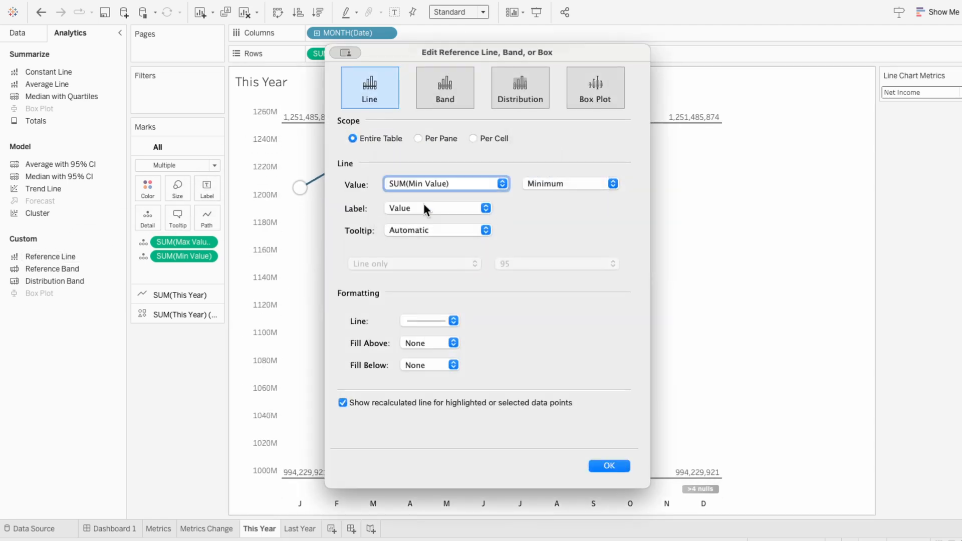
{"action": "left_click", "coordinate": [593, 465]}
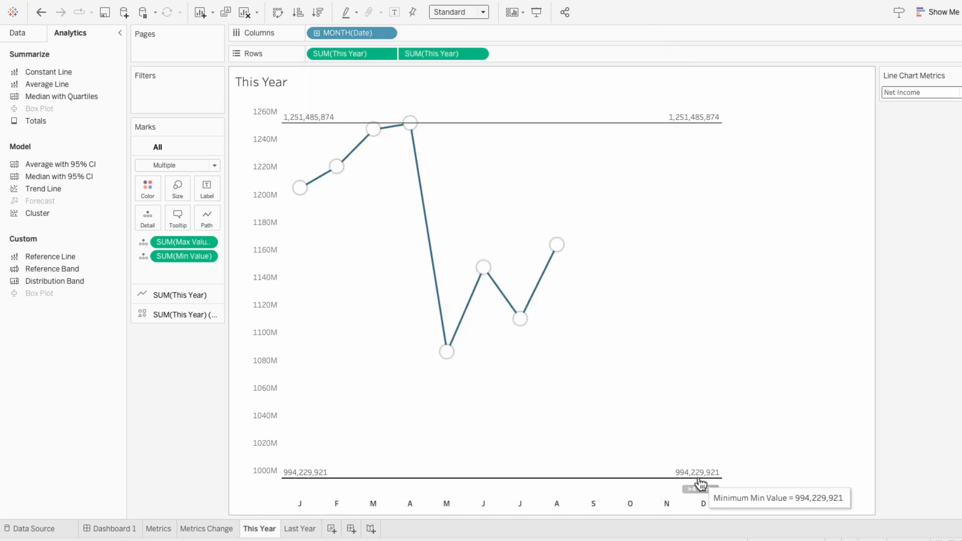
{"action": "left_click", "coordinate": [307, 530]}
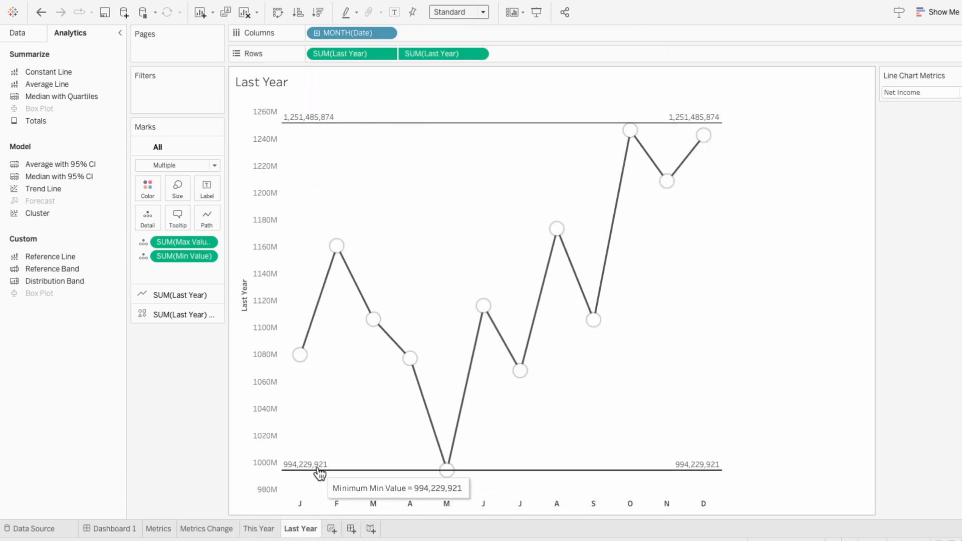
Edit the maximum reference line on the This Year chart, setting both its label and line style to None
{"action": "left_click", "coordinate": [271, 531]}
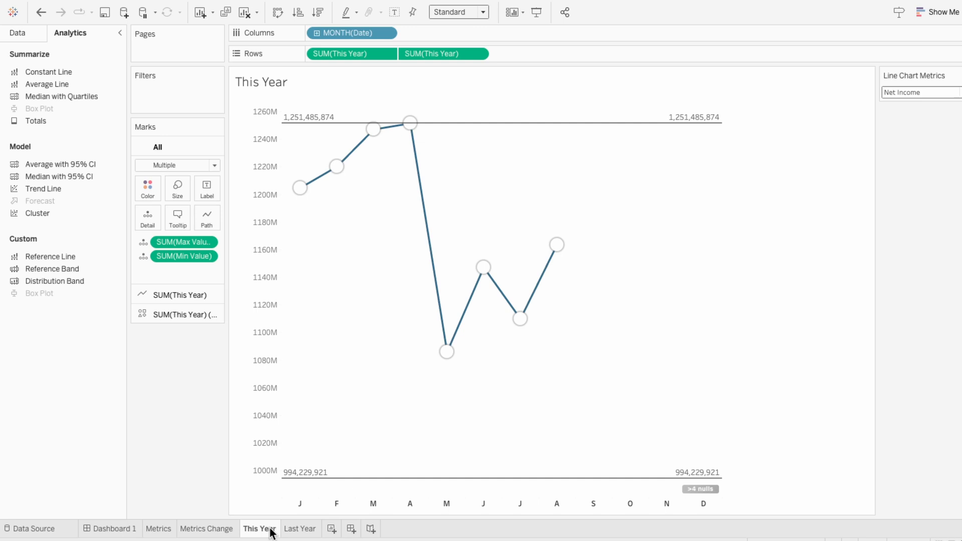
{"action": "left_click", "coordinate": [299, 115]}
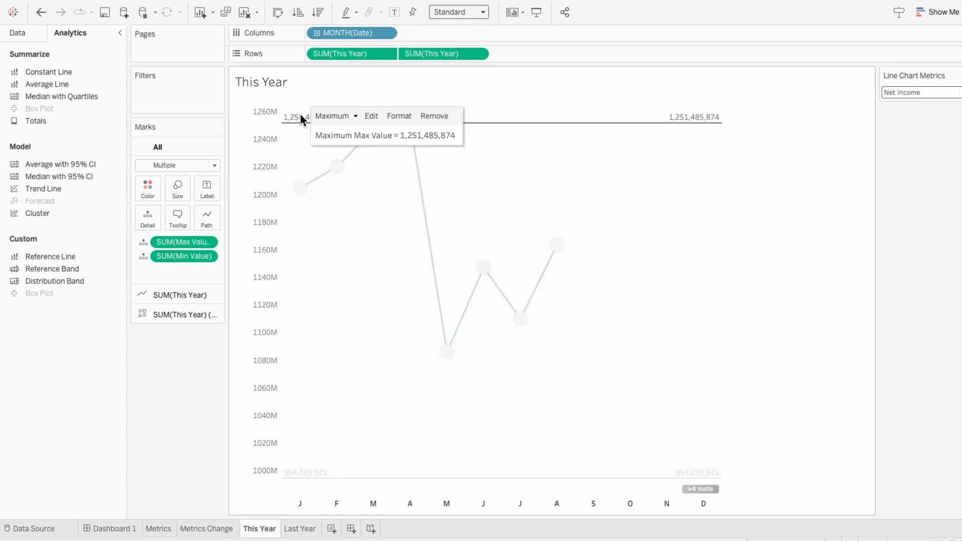
{"action": "left_click", "coordinate": [372, 116]}
{"action": "left_click", "coordinate": [402, 208]}
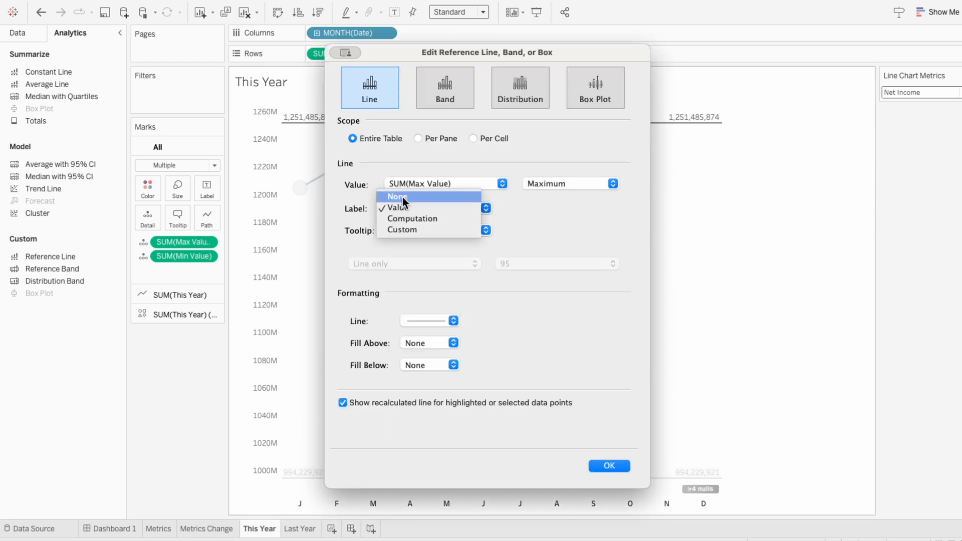
{"action": "left_click", "coordinate": [402, 197]}
{"action": "left_click", "coordinate": [410, 323]}
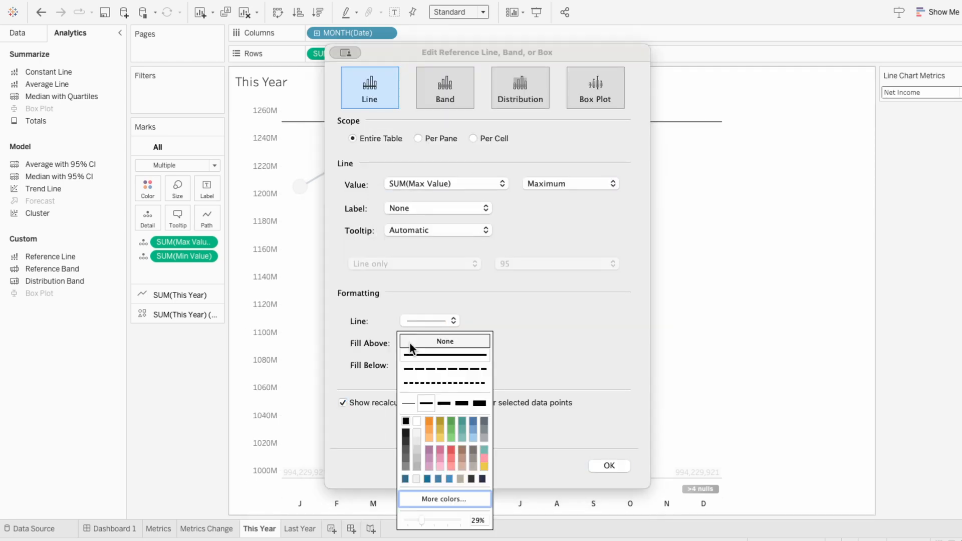
{"action": "left_click", "coordinate": [442, 343]}
{"action": "left_click", "coordinate": [609, 466]}
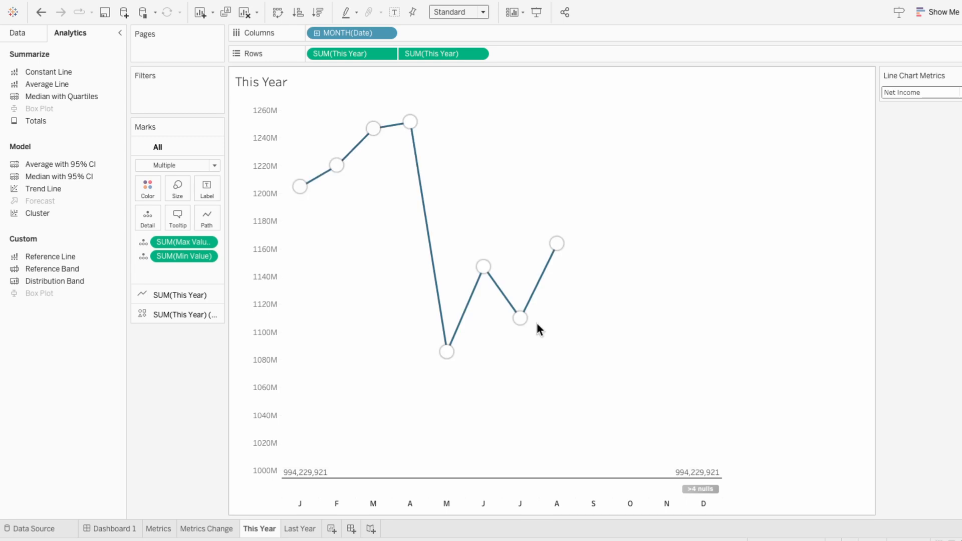
{"action": "mouse_move", "coordinate": [462, 123]}
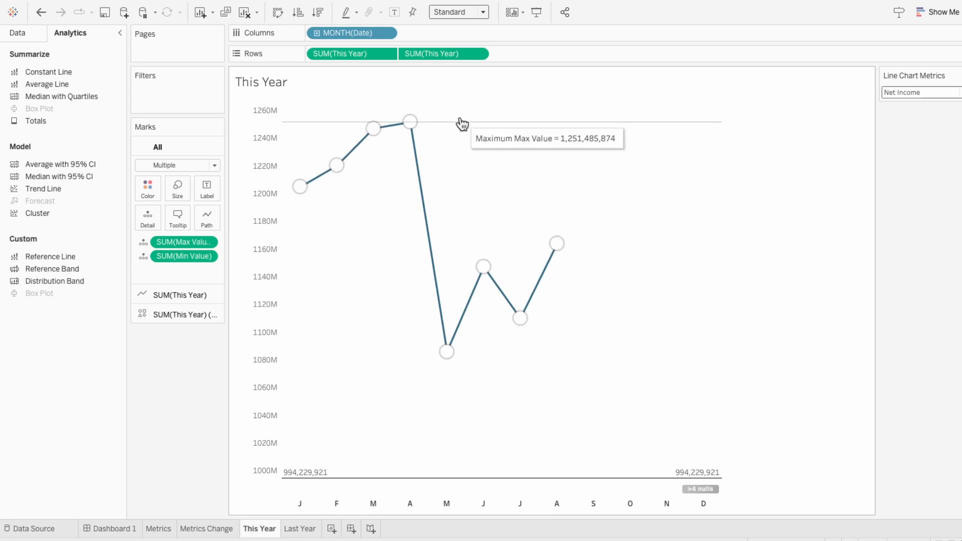
Edit the minimum reference line on the This Year chart, setting both its label and line style to None
{"action": "left_click", "coordinate": [324, 477]}
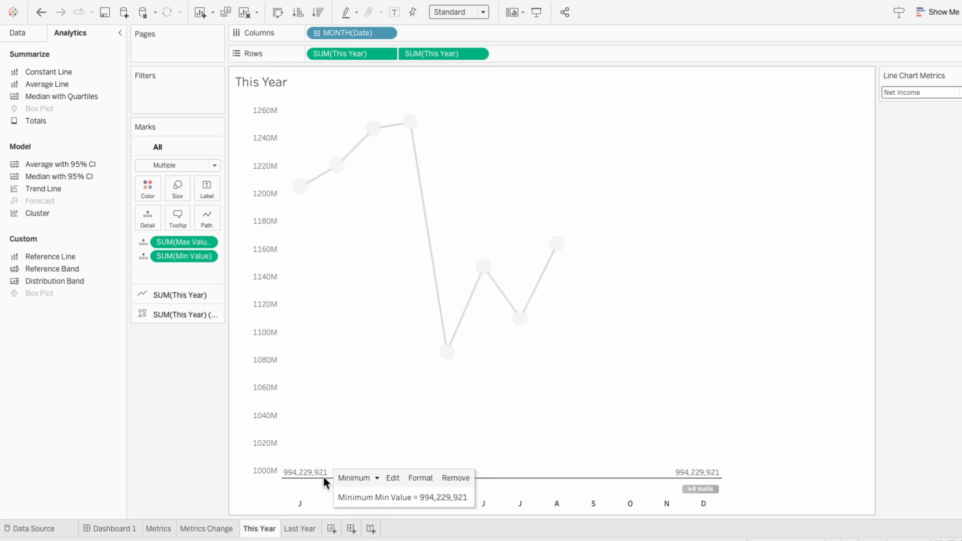
{"action": "left_click", "coordinate": [390, 480]}
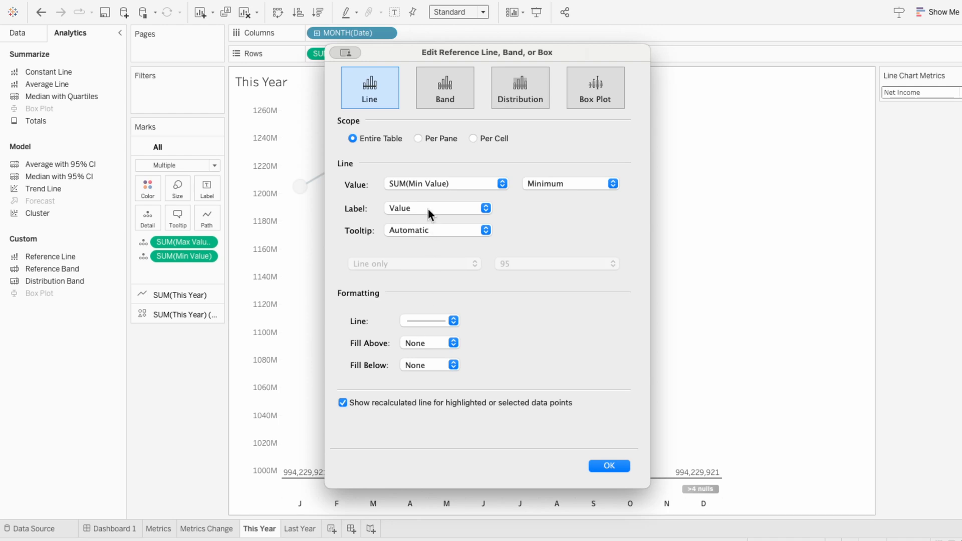
{"action": "left_click", "coordinate": [428, 208]}
{"action": "left_click", "coordinate": [420, 197]}
{"action": "left_click", "coordinate": [427, 321]}
{"action": "left_click", "coordinate": [422, 337]}
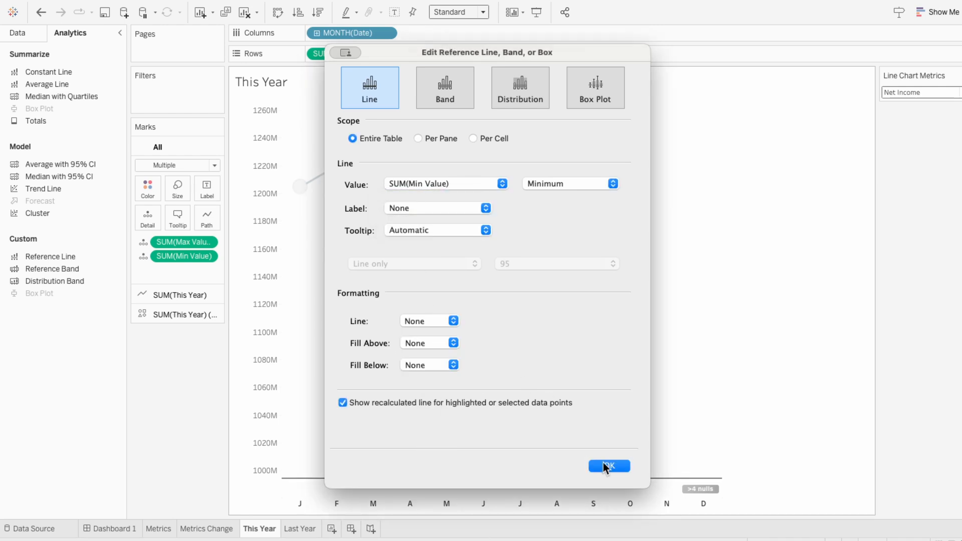
{"action": "key", "text": "Return"}
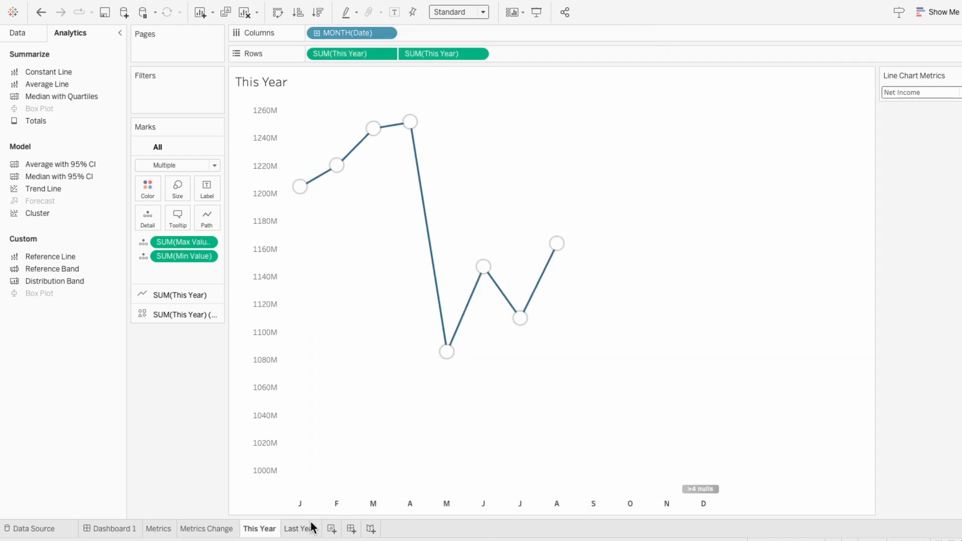
Edit the maximum reference line on the Last Year chart, setting both its label and line style to None
{"action": "left_click", "coordinate": [310, 521]}
{"action": "left_click", "coordinate": [316, 121]}
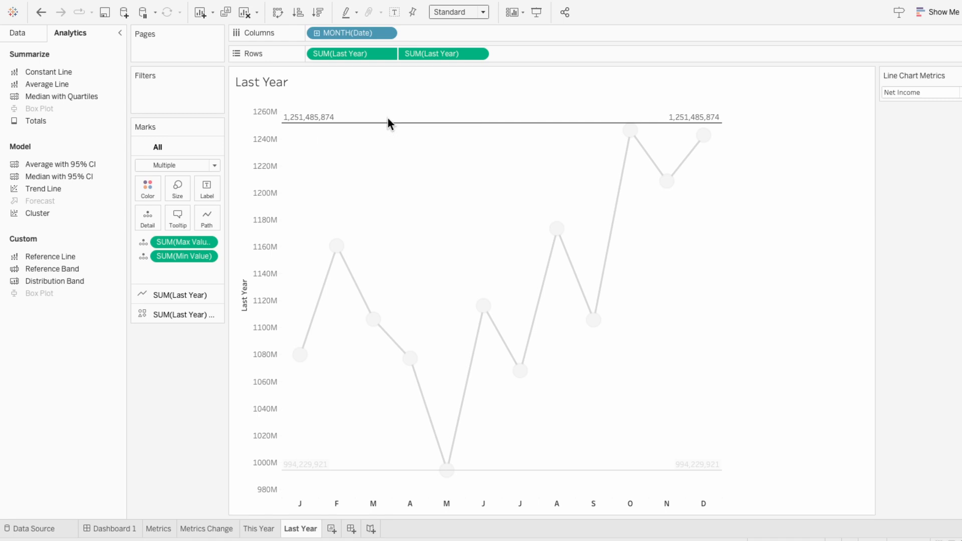
{"action": "double_click", "coordinate": [387, 121]}
{"action": "left_click", "coordinate": [416, 209]}
{"action": "left_click", "coordinate": [414, 196]}
{"action": "left_click", "coordinate": [419, 320]}
{"action": "left_click", "coordinate": [420, 342]}
{"action": "left_click", "coordinate": [605, 465]}
Edit the minimum reference line on the Last Year chart, setting both its label and line style to None
{"action": "left_click", "coordinate": [327, 468]}
{"action": "left_click", "coordinate": [393, 467]}
{"action": "left_click", "coordinate": [397, 209]}
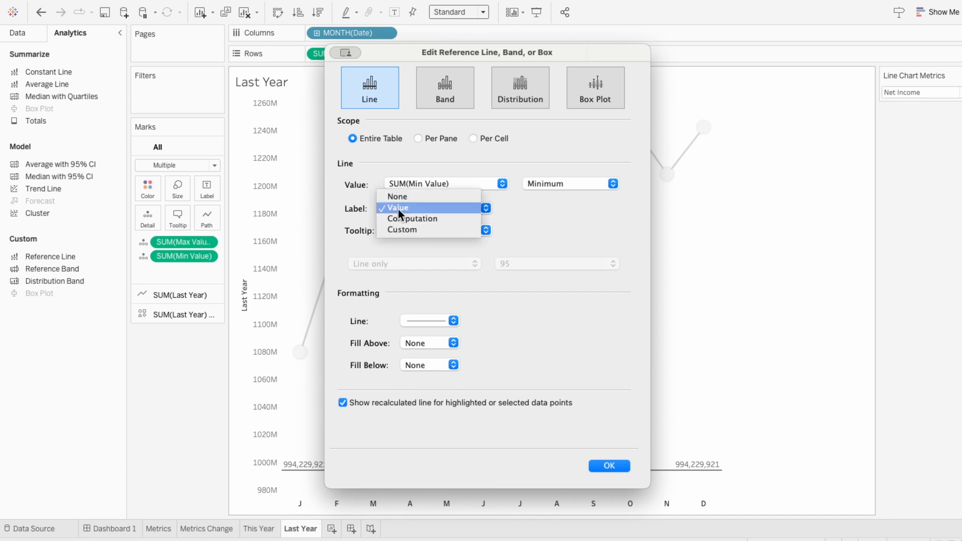
{"action": "left_click", "coordinate": [397, 199]}
{"action": "left_click", "coordinate": [420, 320]}
{"action": "left_click", "coordinate": [417, 342]}
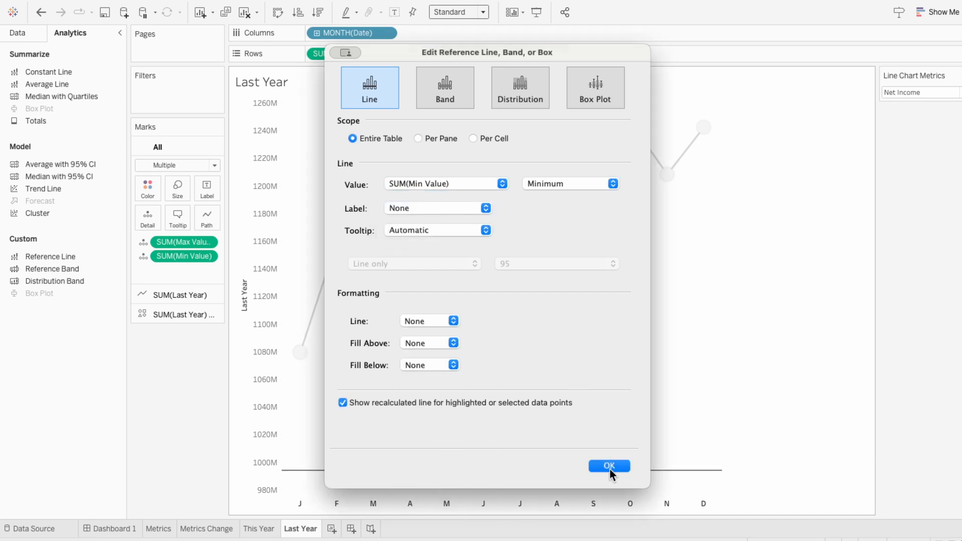
{"action": "left_click", "coordinate": [607, 464]}
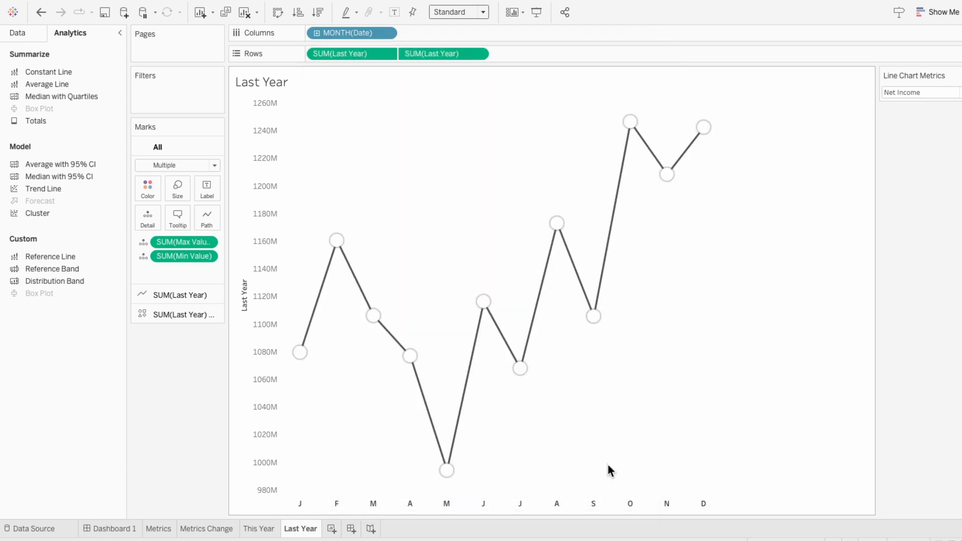
Place the This Year and Last Year sheets as floating items on Dashboard 1, below the metric cards
{"action": "left_click", "coordinate": [98, 531]}
{"action": "left_click_drag", "start_coordinate": [40, 198], "coordinate": [143, 224]}
{"action": "left_click_drag", "start_coordinate": [40, 210], "coordinate": [248, 297]}
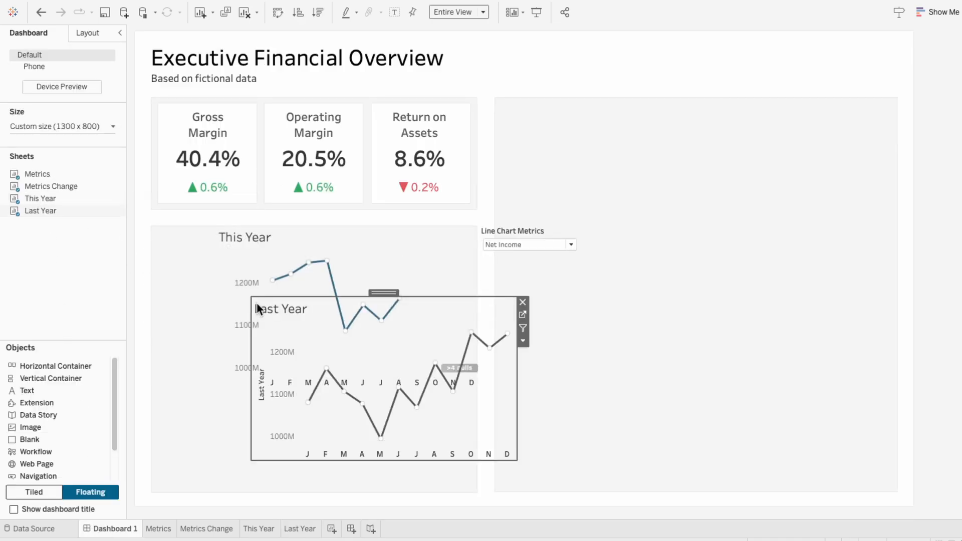
Hide the value axis and the month header of the Last Year chart on the dashboard
{"action": "right_click", "coordinate": [277, 376]}
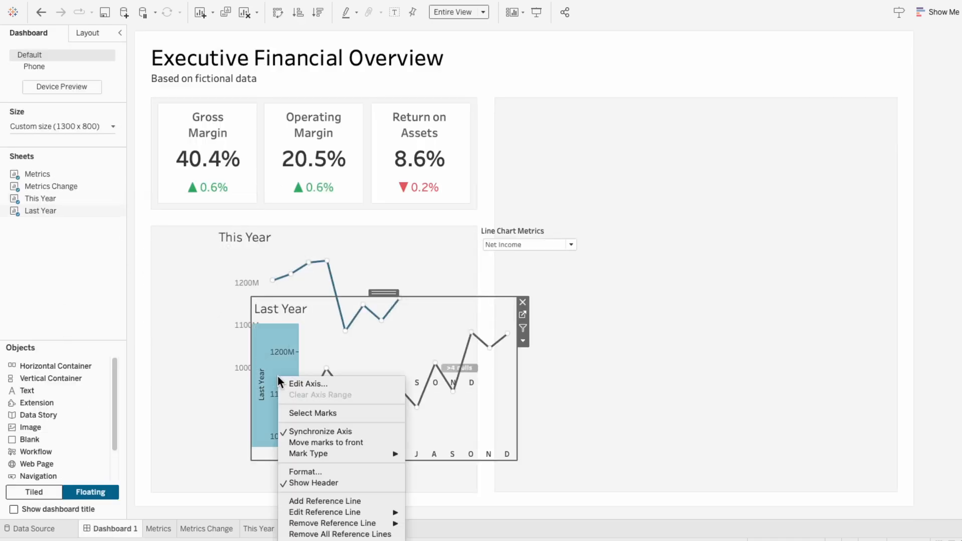
{"action": "left_click", "coordinate": [302, 483]}
{"action": "right_click", "coordinate": [301, 454]}
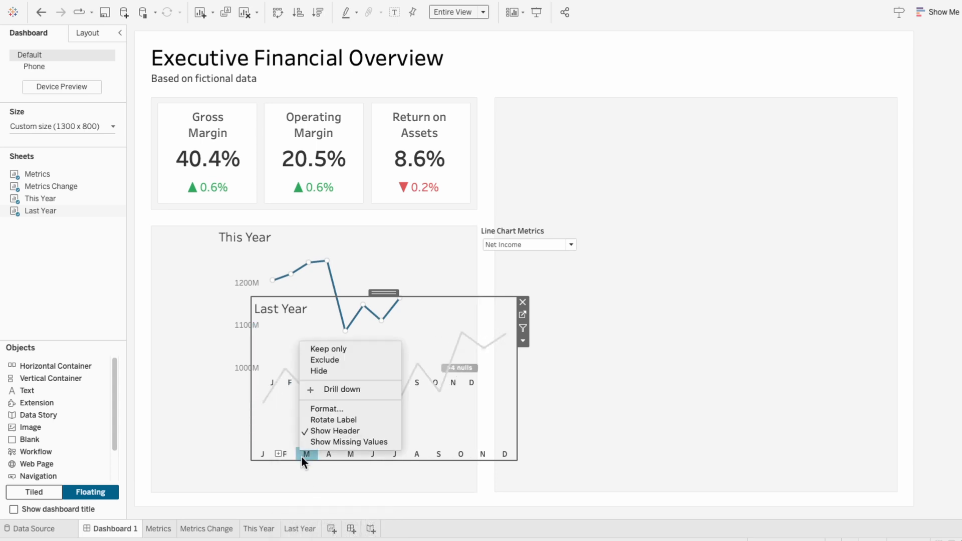
{"action": "left_click", "coordinate": [326, 428]}
Hide the titles of both the This Year and Last Year charts on the dashboard
{"action": "left_click", "coordinate": [236, 243]}
{"action": "right_click", "coordinate": [236, 242]}
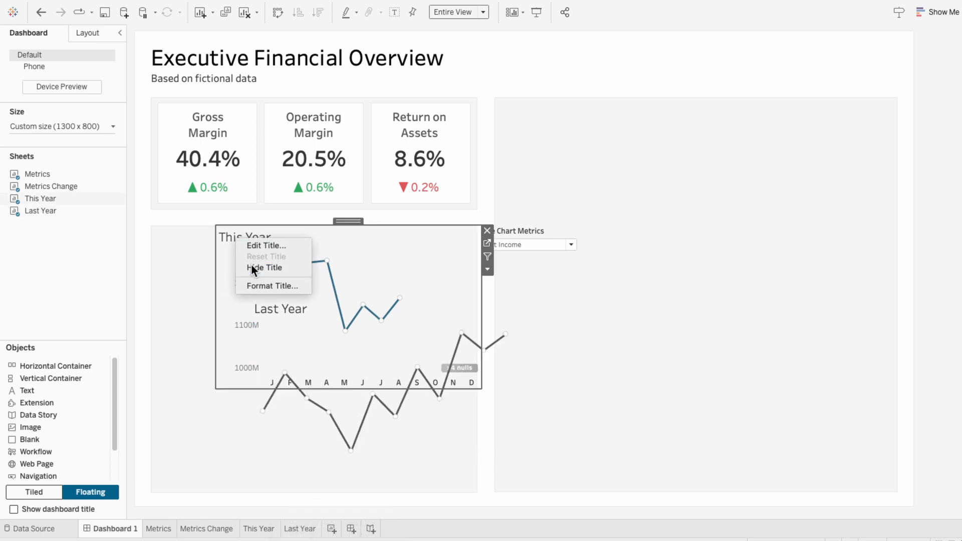
{"action": "left_click", "coordinate": [251, 264]}
{"action": "right_click", "coordinate": [268, 308]}
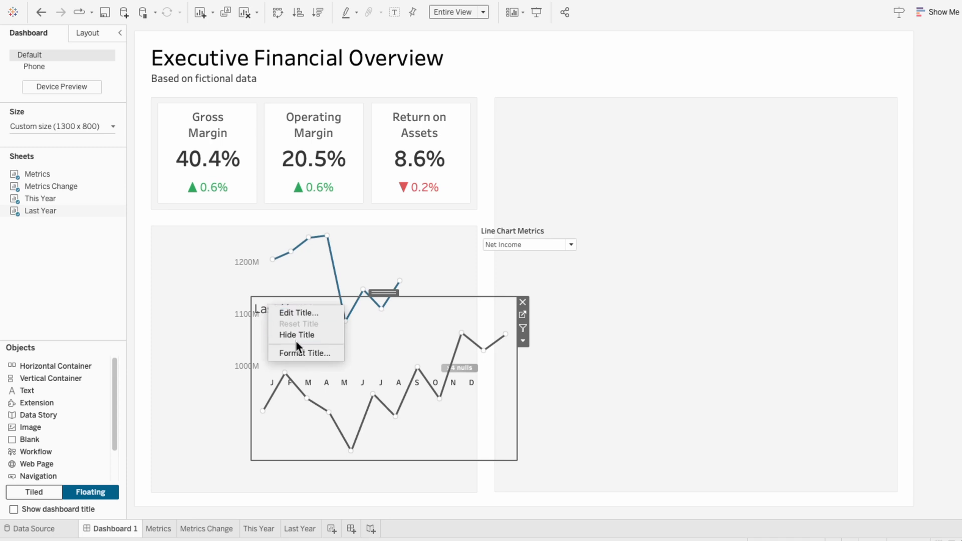
{"action": "left_click", "coordinate": [296, 340]}
Move the This Year chart into the gray panel under the metric cards and enlarge it to fill the panel's width and lower edge
{"action": "left_click", "coordinate": [258, 240]}
{"action": "left_click_drag", "start_coordinate": [340, 221], "coordinate": [280, 249]}
{"action": "left_click_drag", "start_coordinate": [419, 421], "coordinate": [470, 488]}
Overlay the Last Year chart on the This Year plot area and resize it so the months and value range line up
{"action": "left_click", "coordinate": [418, 354]}
{"action": "left_click_drag", "start_coordinate": [383, 290], "coordinate": [335, 250]}
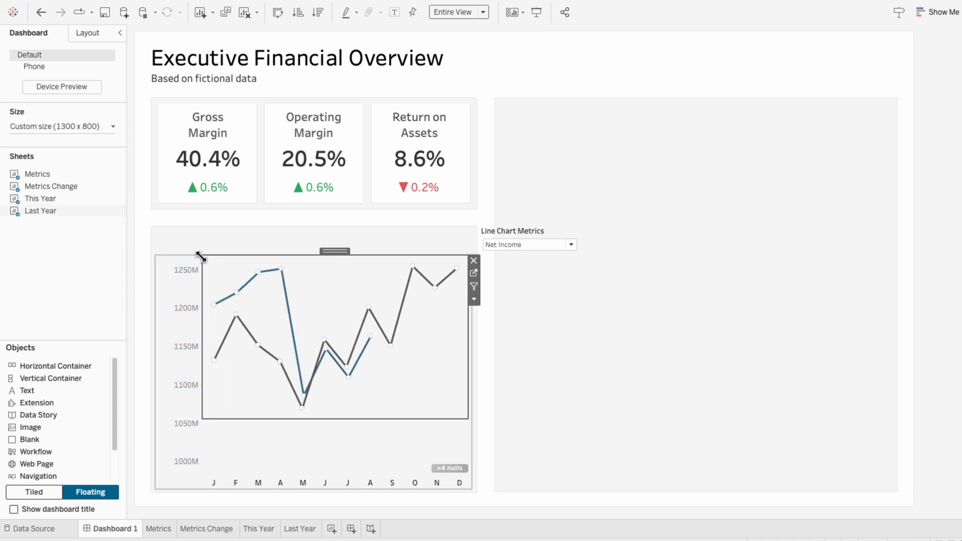
{"action": "left_click_drag", "start_coordinate": [467, 418], "coordinate": [472, 468]}
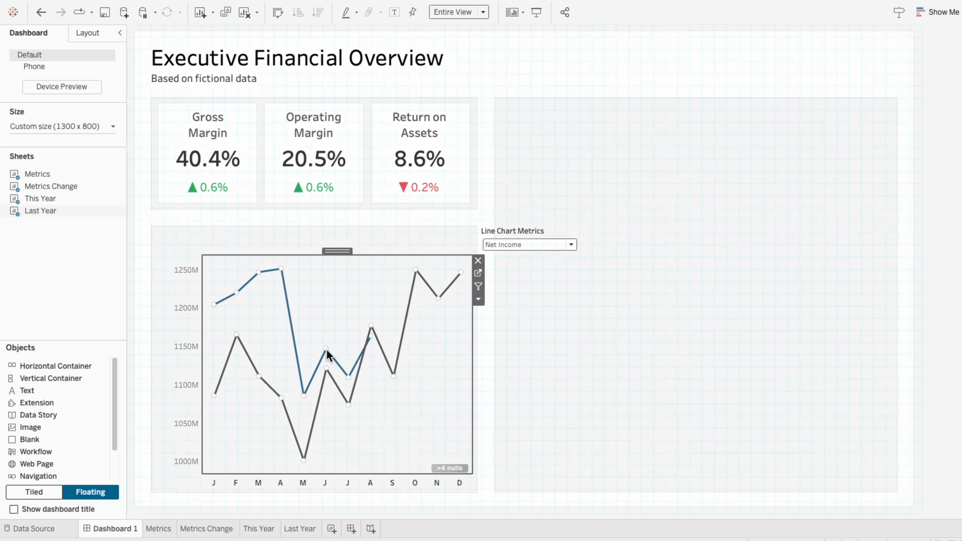
{"action": "mouse_move", "coordinate": [361, 358]}
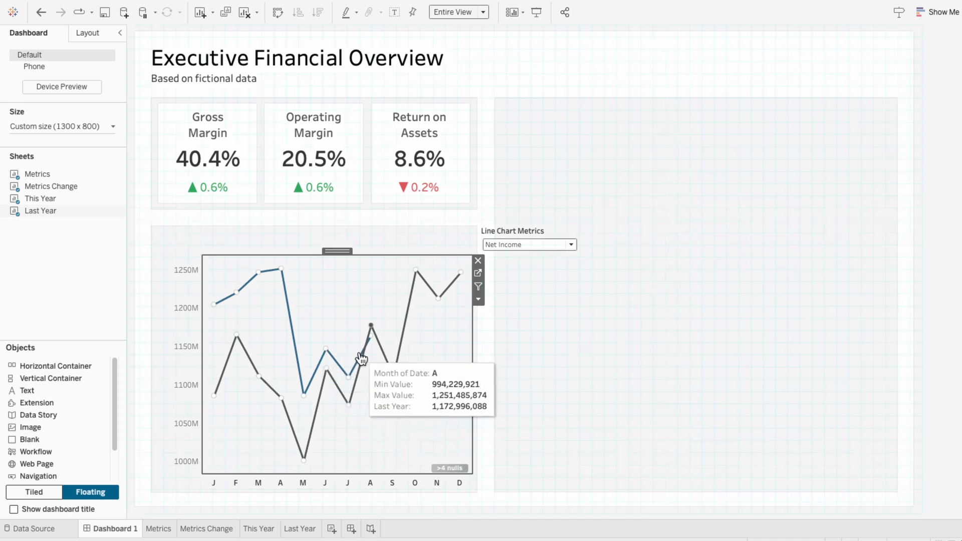
Reorder the two overlaid line charts in the dashboard's item hierarchy so This Year sits in front of Last Year
{"action": "left_click", "coordinate": [86, 34]}
{"action": "left_click_drag", "start_coordinate": [57, 377], "coordinate": [60, 351]}
Switch the Line Chart Metrics parameter through Revenue, Gross Profit, Operating Income and back to Net Income to check the overlaid charts
{"action": "left_click", "coordinate": [511, 257]}
{"action": "left_click", "coordinate": [518, 243]}
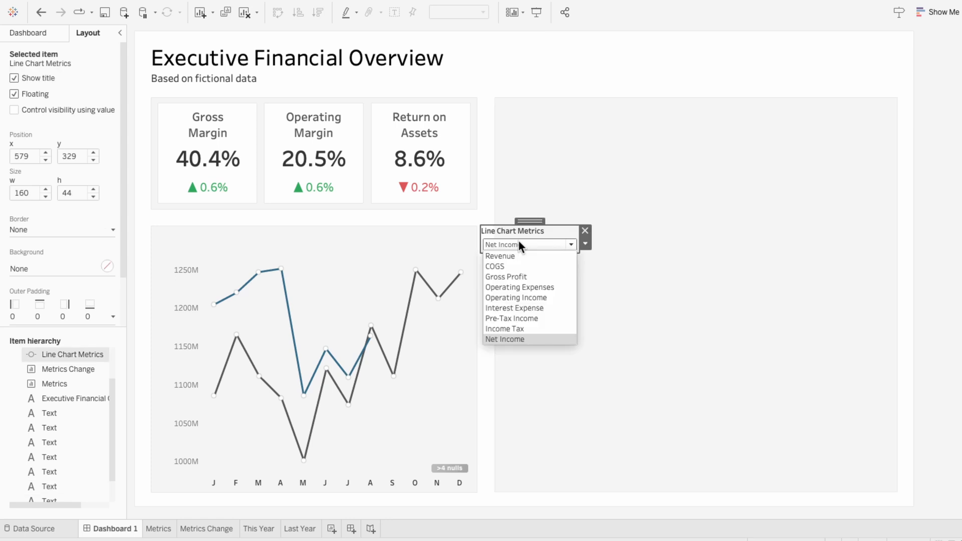
{"action": "left_click", "coordinate": [519, 256]}
{"action": "left_click", "coordinate": [522, 243]}
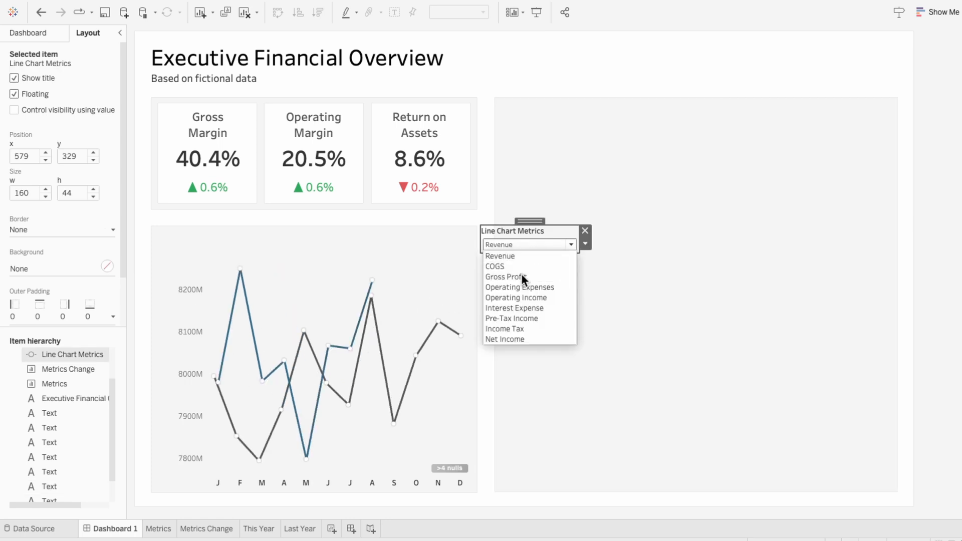
{"action": "left_click", "coordinate": [521, 276]}
{"action": "left_click", "coordinate": [524, 246]}
{"action": "left_click", "coordinate": [522, 297]}
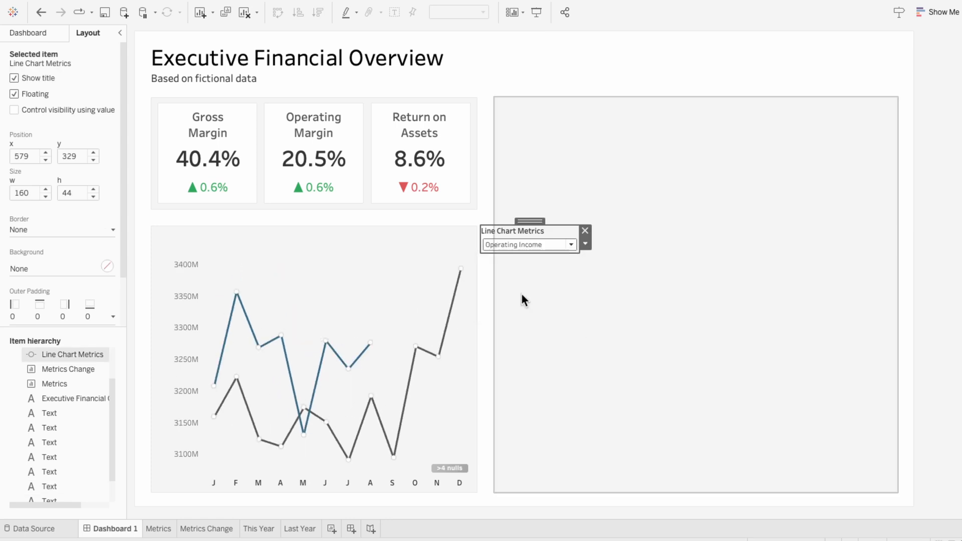
{"action": "left_click", "coordinate": [519, 245]}
{"action": "left_click", "coordinate": [521, 339]}
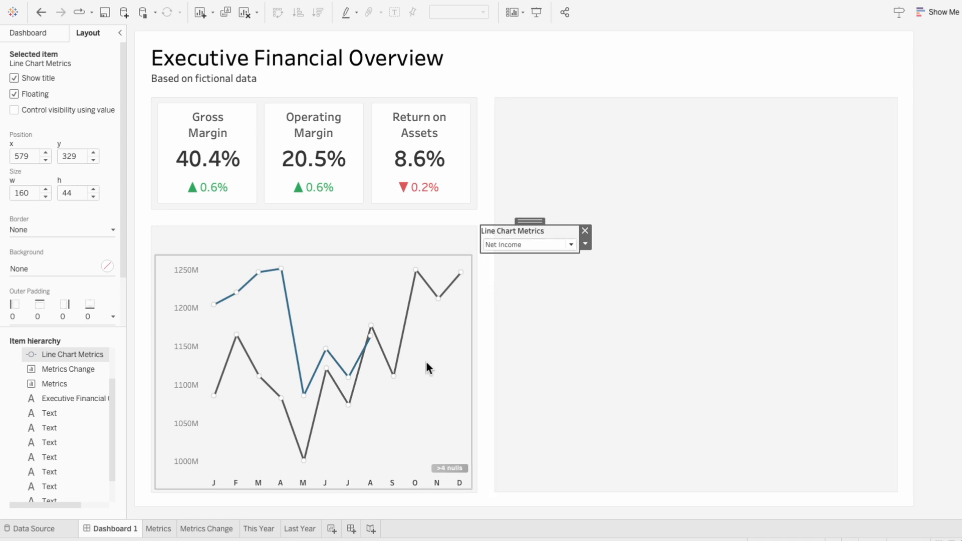
Create a new worksheet named Line Chart Metrics
{"action": "left_click", "coordinate": [332, 529]}
{"action": "type", "text": "Line Chart Metrics"}
{"action": "key", "text": "Return"}
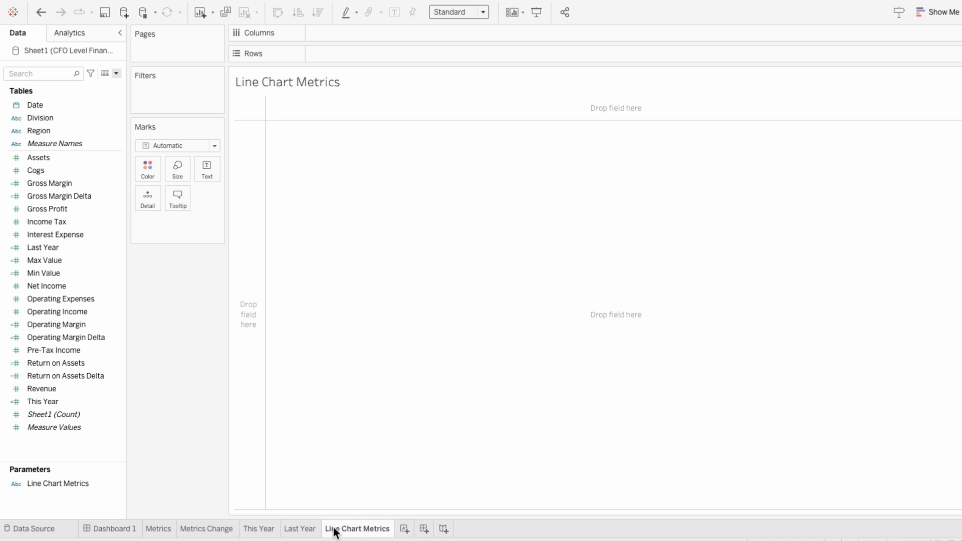
Replace the sheet name in the worksheet's title with the inserted Line Chart Metrics parameter followed by "Trend"
{"action": "right_click", "coordinate": [286, 79]}
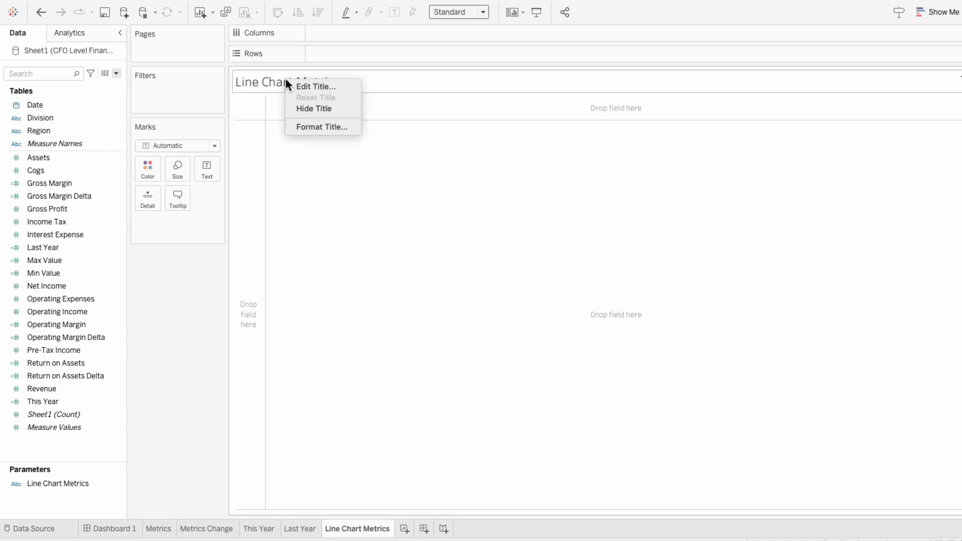
{"action": "left_click", "coordinate": [289, 83]}
{"action": "left_click_drag", "start_coordinate": [369, 199], "coordinate": [271, 194]}
{"action": "left_click", "coordinate": [572, 176]}
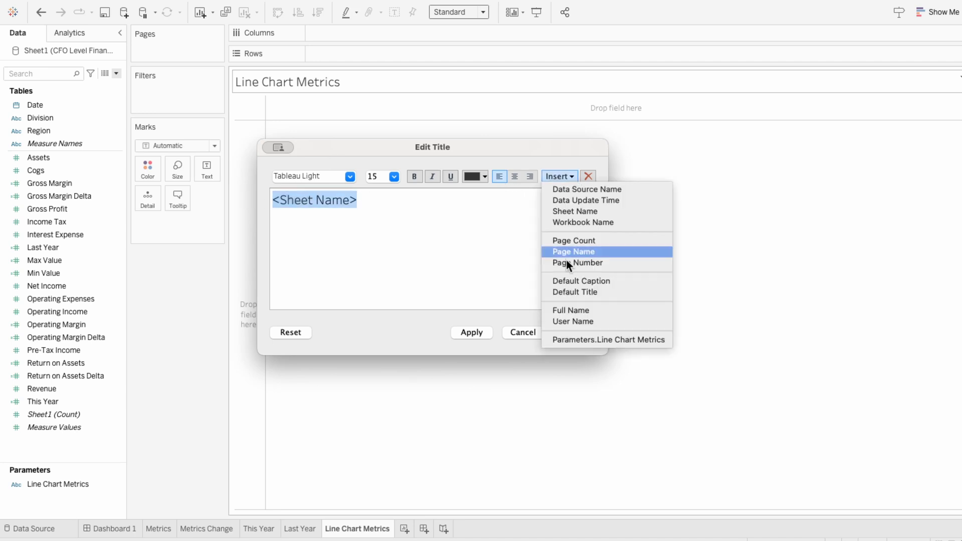
{"action": "left_click", "coordinate": [567, 341]}
{"action": "type", "text": "Trend"}
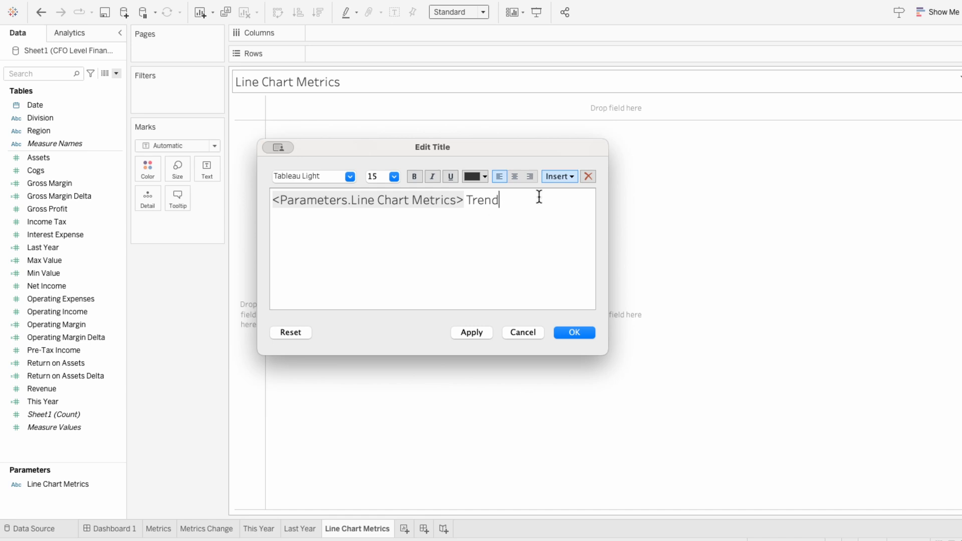
Format the whole title text in Tableau Medium, size 14, pick its text colour, and apply the title changes
{"action": "left_click_drag", "start_coordinate": [527, 201], "coordinate": [273, 201]}
{"action": "left_click", "coordinate": [329, 176]}
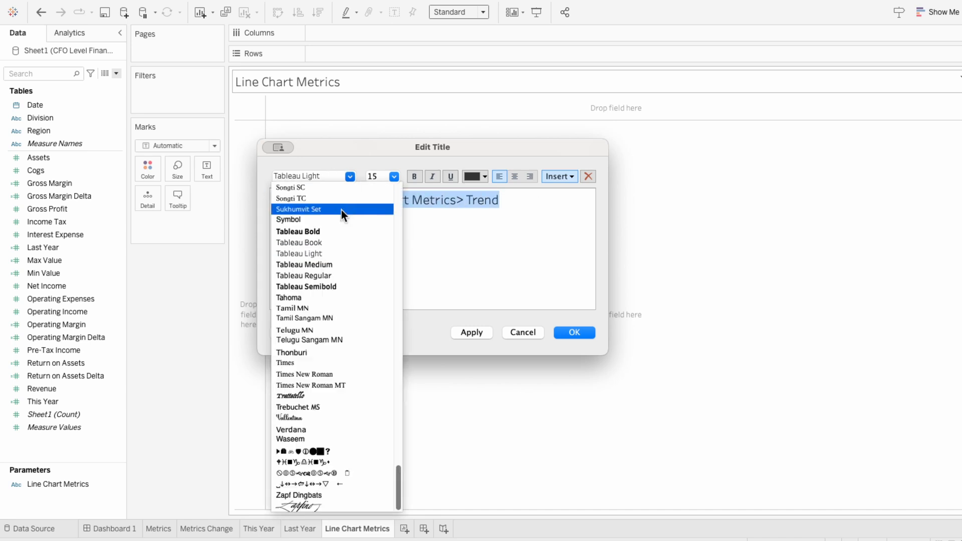
{"action": "left_click", "coordinate": [335, 264]}
{"action": "left_click", "coordinate": [394, 179]}
{"action": "left_click", "coordinate": [387, 235]}
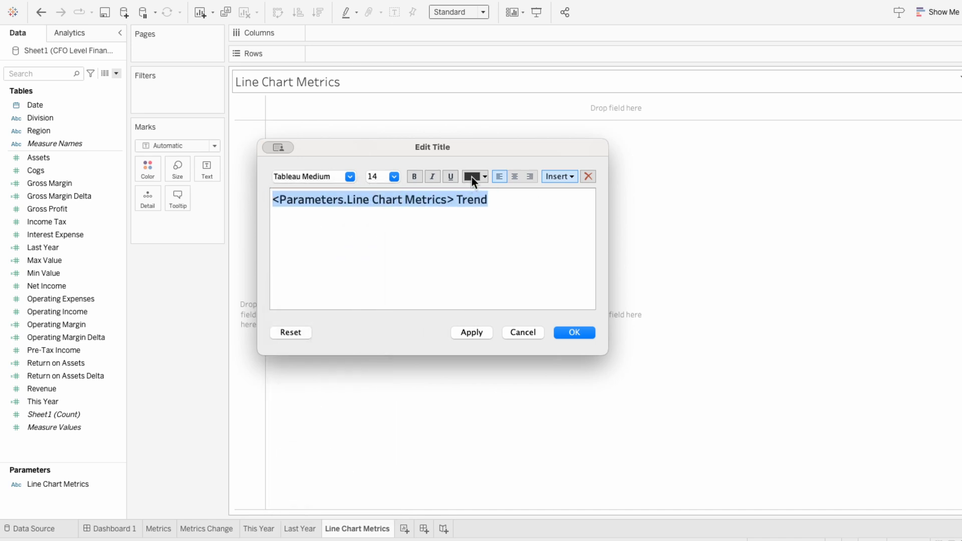
{"action": "left_click", "coordinate": [519, 247]}
{"action": "left_click", "coordinate": [582, 332]}
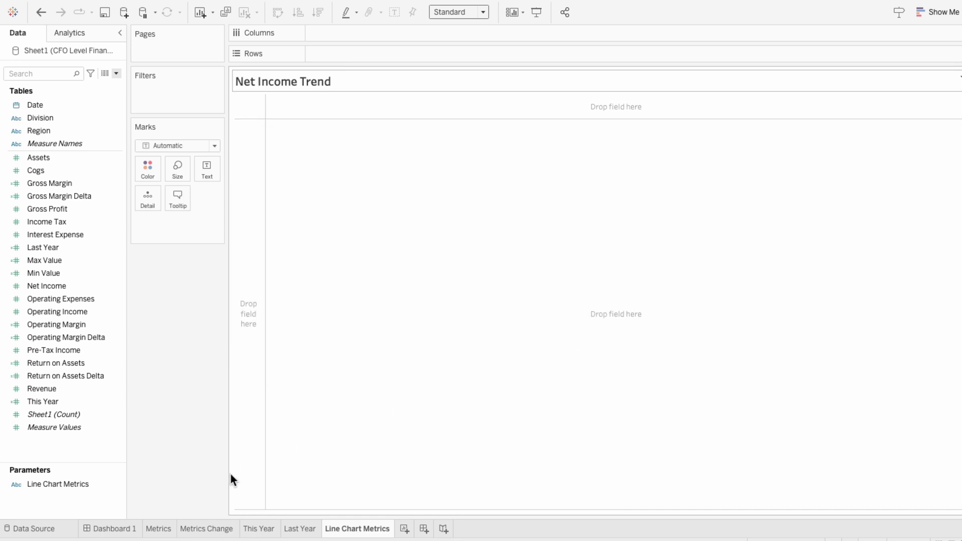
Float the Line Chart Metrics sheet on Dashboard 1 above the line charts and shrink it to about 202 by 35
{"action": "left_click", "coordinate": [115, 529]}
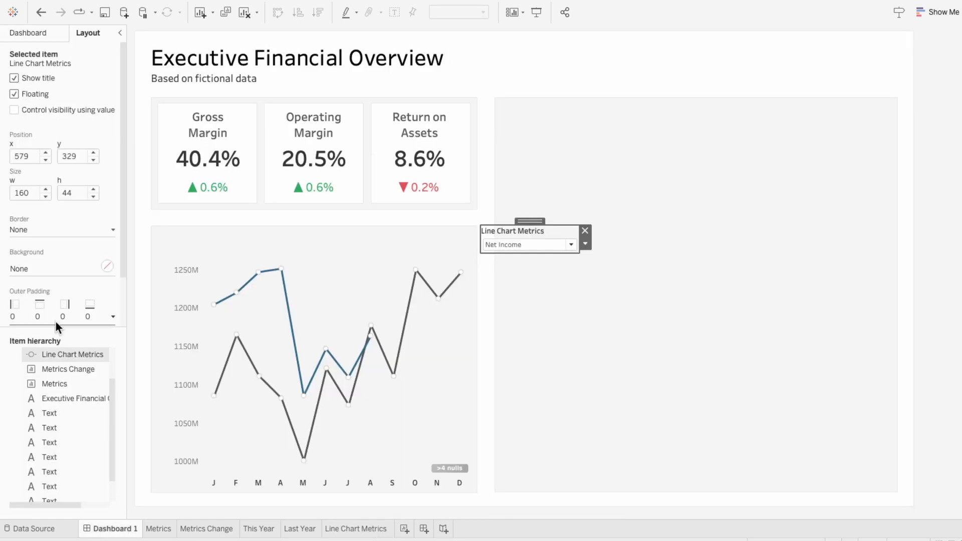
{"action": "left_click", "coordinate": [29, 33]}
{"action": "left_click_drag", "start_coordinate": [48, 225], "coordinate": [166, 235]}
{"action": "left_click_drag", "start_coordinate": [427, 396], "coordinate": [290, 255]}
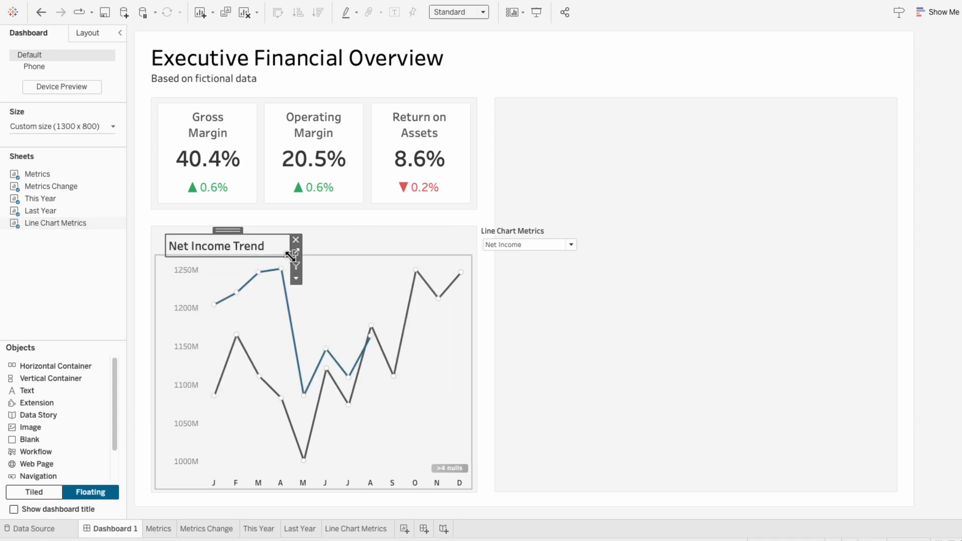
Move the Line Chart Metrics parameter control beside the trend title, hide its title, and narrow it to about 26 wide so only the arrow remains
{"action": "left_click", "coordinate": [506, 232]}
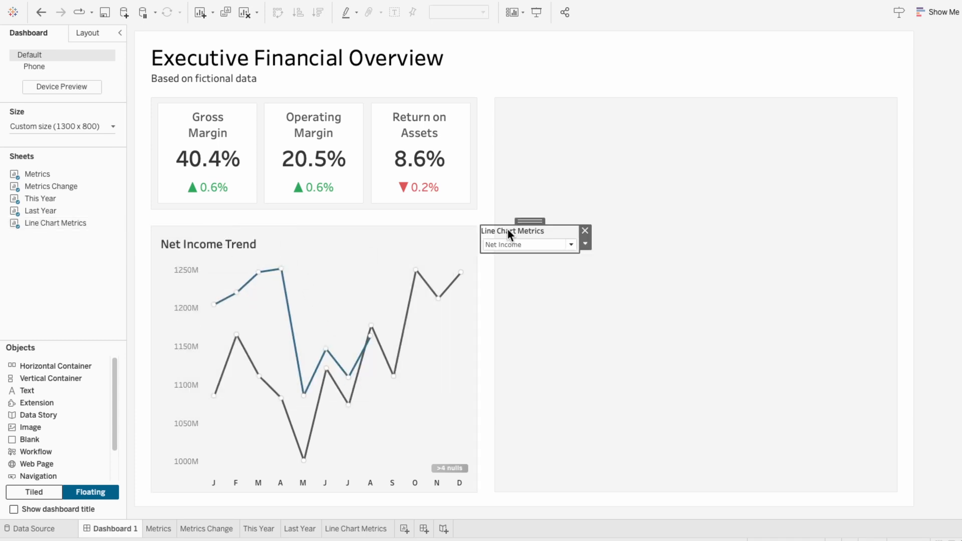
{"action": "left_click_drag", "start_coordinate": [529, 221], "coordinate": [288, 226]}
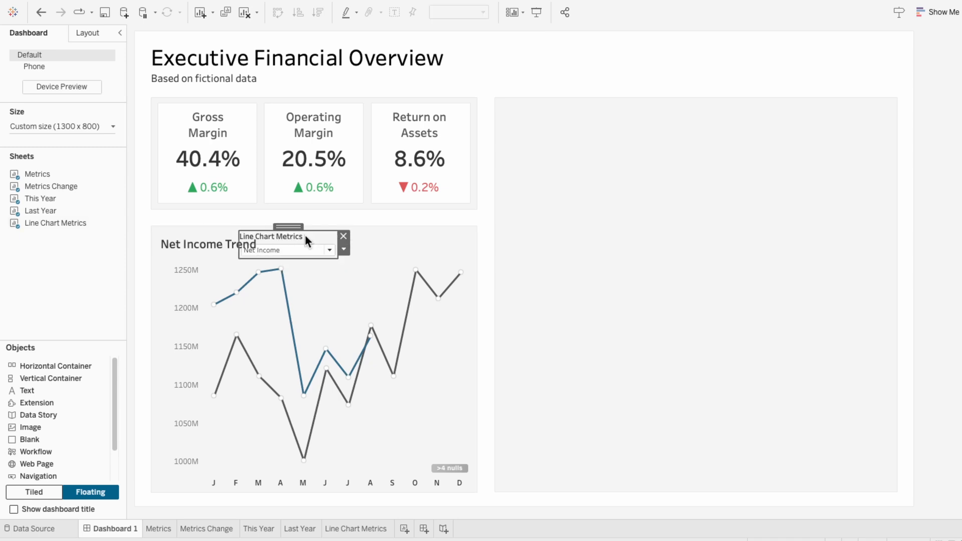
{"action": "right_click", "coordinate": [294, 238]}
{"action": "left_click", "coordinate": [307, 255]}
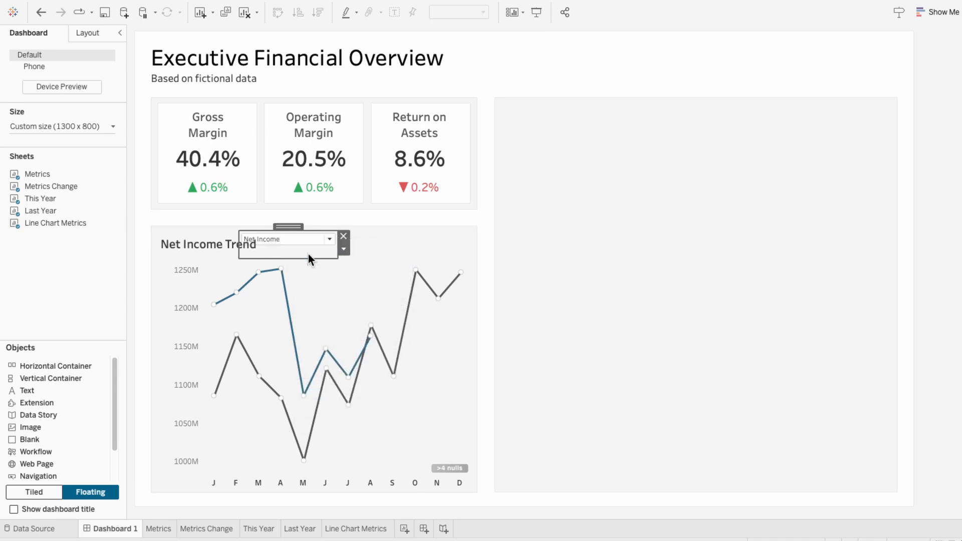
{"action": "left_click_drag", "start_coordinate": [239, 249], "coordinate": [274, 248]}
{"action": "left_click_drag", "start_coordinate": [308, 247], "coordinate": [283, 230]}
Try formatting the trend title with white shading and a thin border line
{"action": "left_click", "coordinate": [193, 245]}
{"action": "right_click", "coordinate": [191, 244]}
{"action": "left_click", "coordinate": [206, 289]}
{"action": "left_click", "coordinate": [67, 75]}
{"action": "left_click", "coordinate": [76, 112]}
{"action": "left_click", "coordinate": [86, 98]}
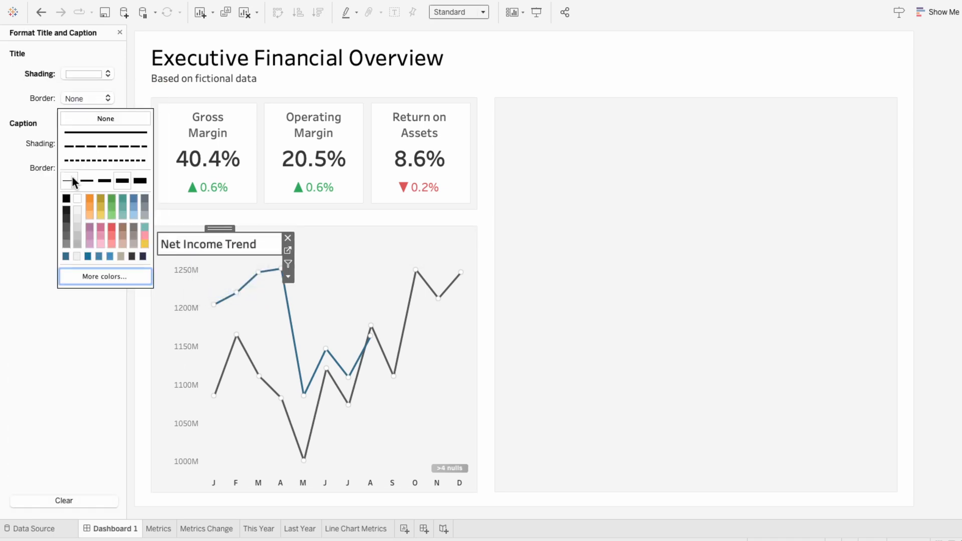
{"action": "left_click", "coordinate": [34, 239]}
{"action": "left_click", "coordinate": [368, 238]}
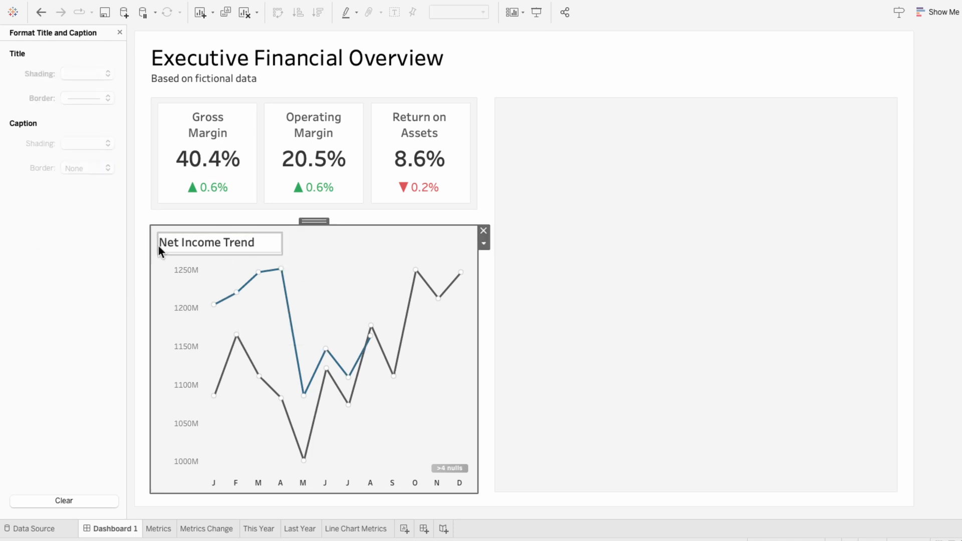
Undo the trend title's border formatting and its shading, and close the title formatting settings
{"action": "left_click", "coordinate": [42, 17]}
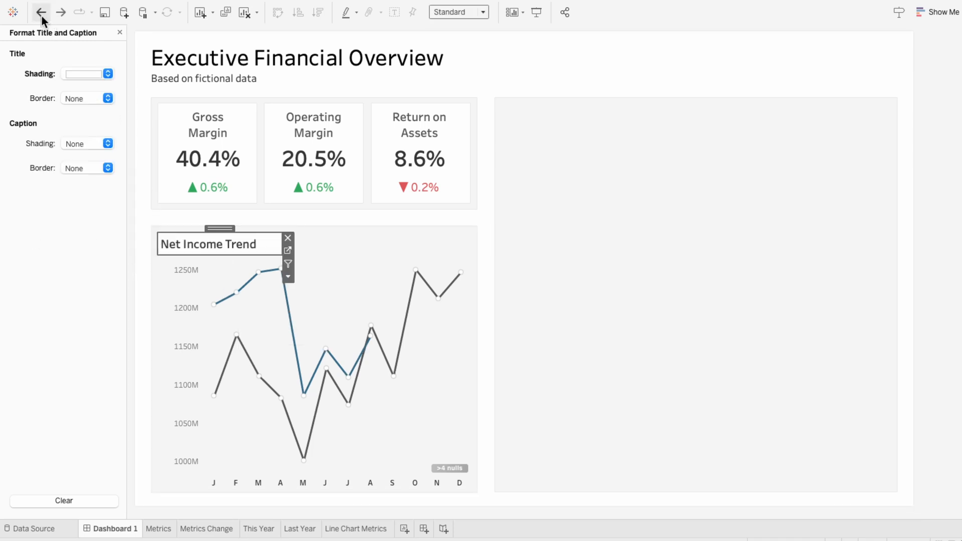
{"action": "left_click", "coordinate": [41, 16]}
{"action": "left_click", "coordinate": [119, 34]}
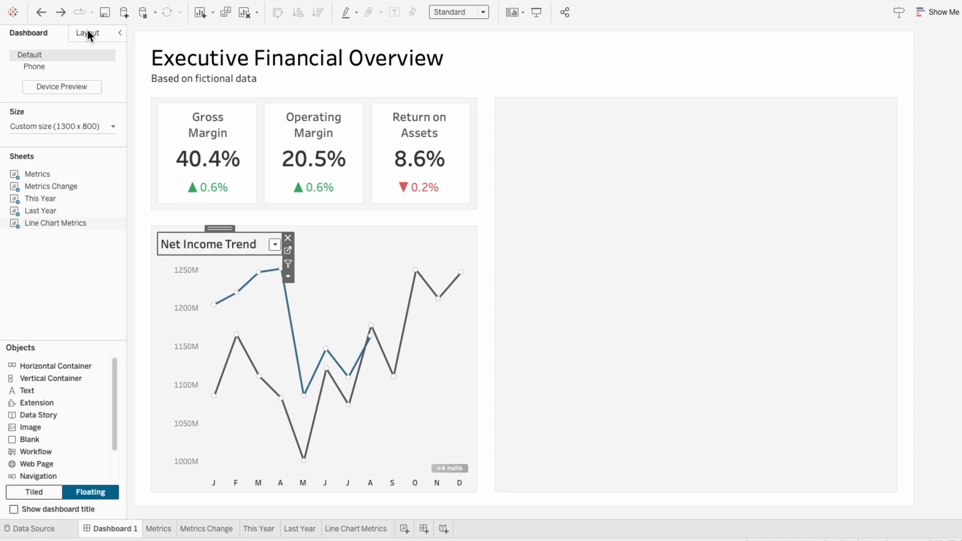
Give the floating trend title sheet a thin light border and a white background at 100% opacity, with a height of 36
{"action": "left_click", "coordinate": [87, 31]}
{"action": "left_click", "coordinate": [49, 231]}
{"action": "left_click", "coordinate": [33, 373]}
{"action": "left_click", "coordinate": [71, 218]}
{"action": "left_click", "coordinate": [53, 269]}
{"action": "left_click", "coordinate": [22, 317]}
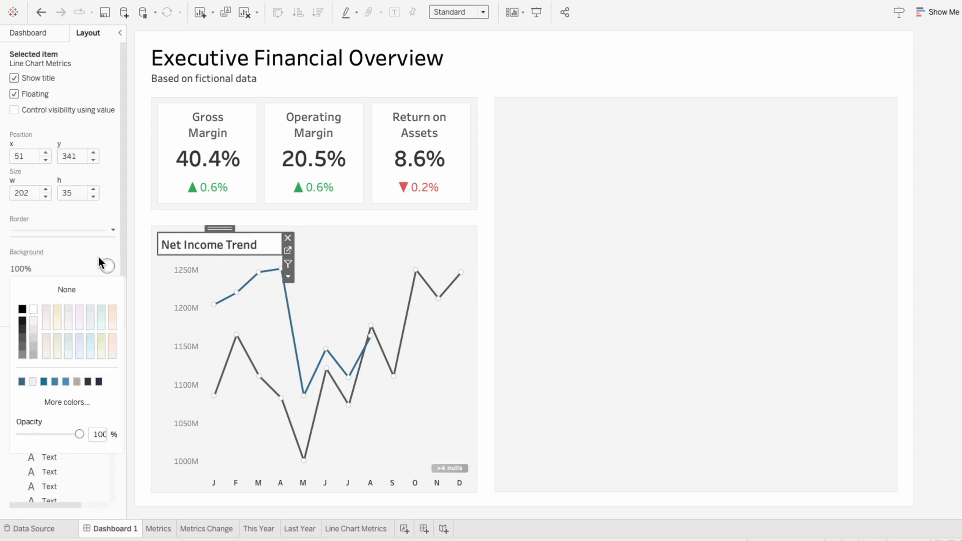
{"action": "left_click", "coordinate": [95, 239]}
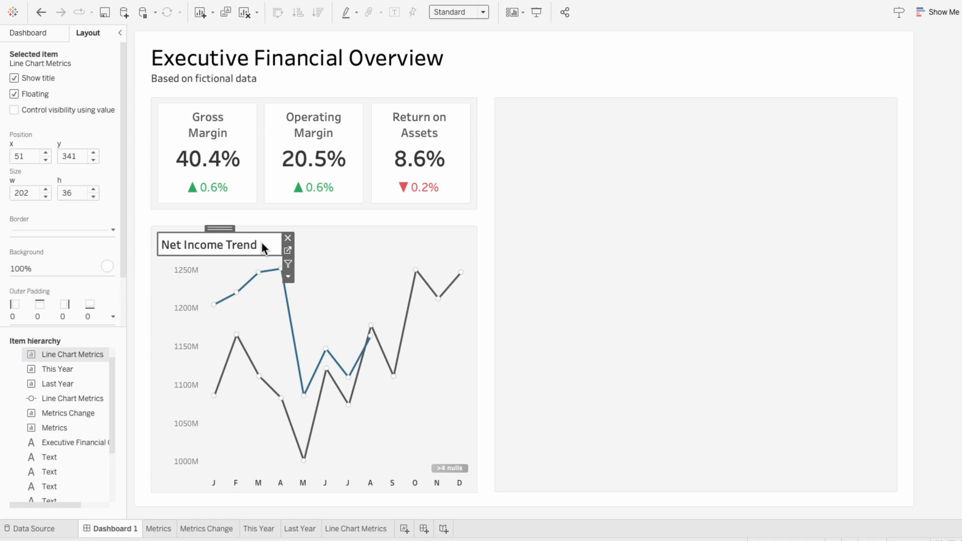
Edit the trend title's text on the dashboard to indent it slightly from the box's left border
{"action": "left_click", "coordinate": [353, 234]}
{"action": "left_click", "coordinate": [236, 247]}
{"action": "right_click", "coordinate": [248, 248]}
{"action": "left_click", "coordinate": [250, 249]}
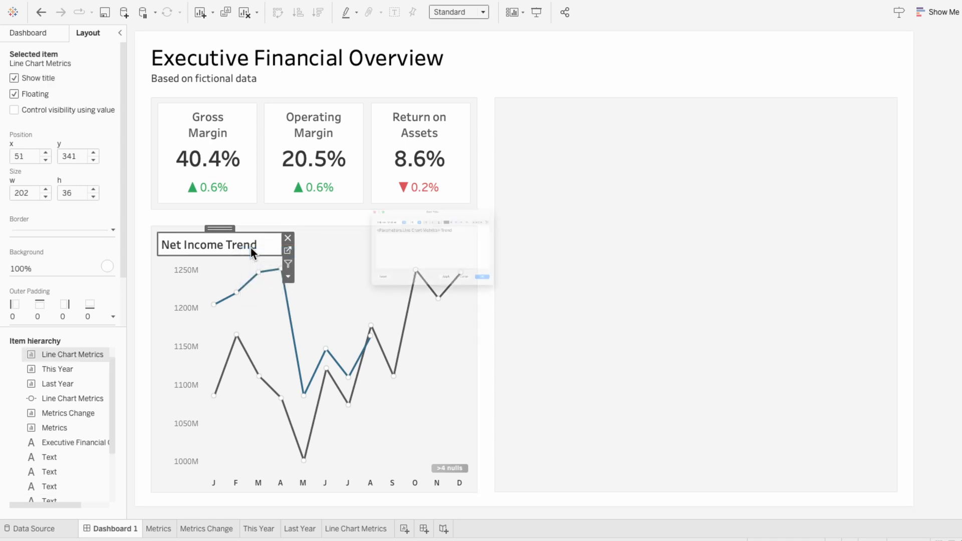
{"action": "left_click", "coordinate": [562, 327]}
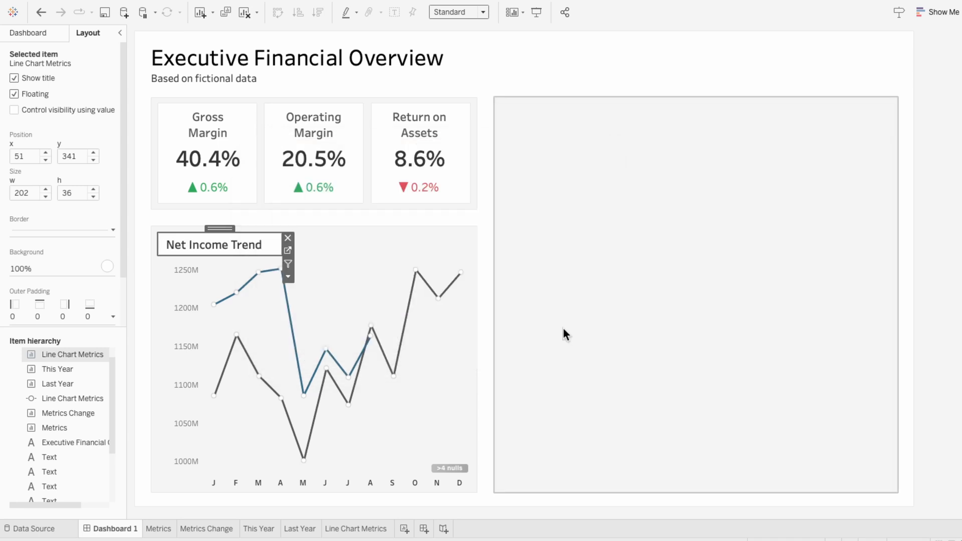
Bring the Line Chart Metrics parameter control to the front by placing it first in the dashboard's item hierarchy
{"action": "left_click", "coordinate": [362, 240]}
{"action": "left_click_drag", "start_coordinate": [70, 385], "coordinate": [75, 353]}
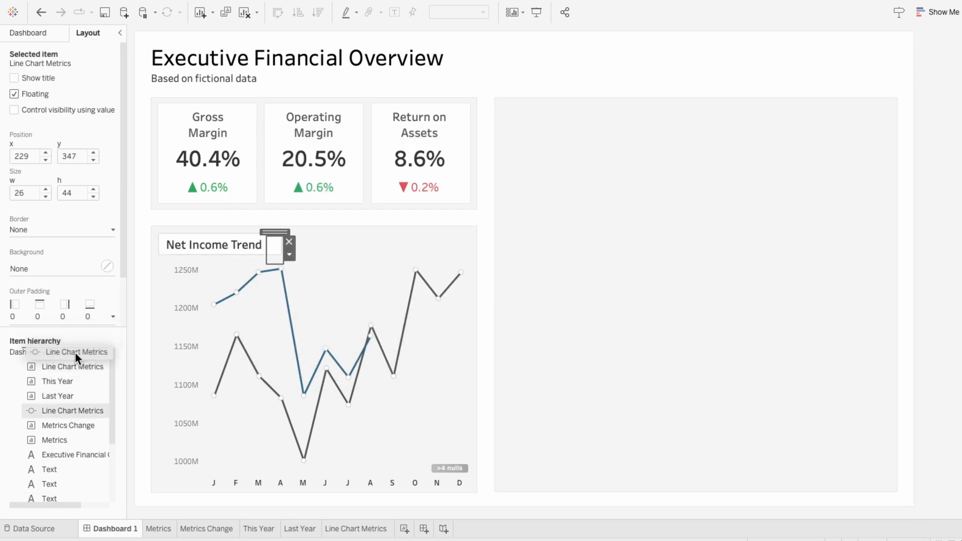
{"action": "left_click", "coordinate": [355, 236]}
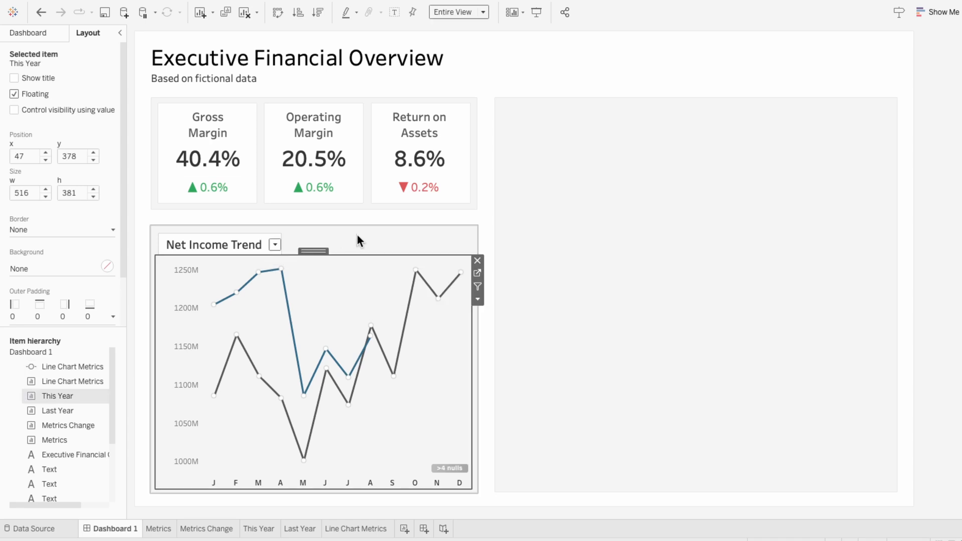
Widen the trend title box slightly and shift the parameter arrow to about x 238, y 348 inside the box's right end
{"action": "left_click", "coordinate": [247, 245]}
{"action": "left_click", "coordinate": [283, 252]}
{"action": "left_click_drag", "start_coordinate": [280, 254], "coordinate": [291, 256]}
{"action": "left_click", "coordinate": [277, 243]}
{"action": "left_click", "coordinate": [278, 243]}
{"action": "left_click", "coordinate": [349, 243]}
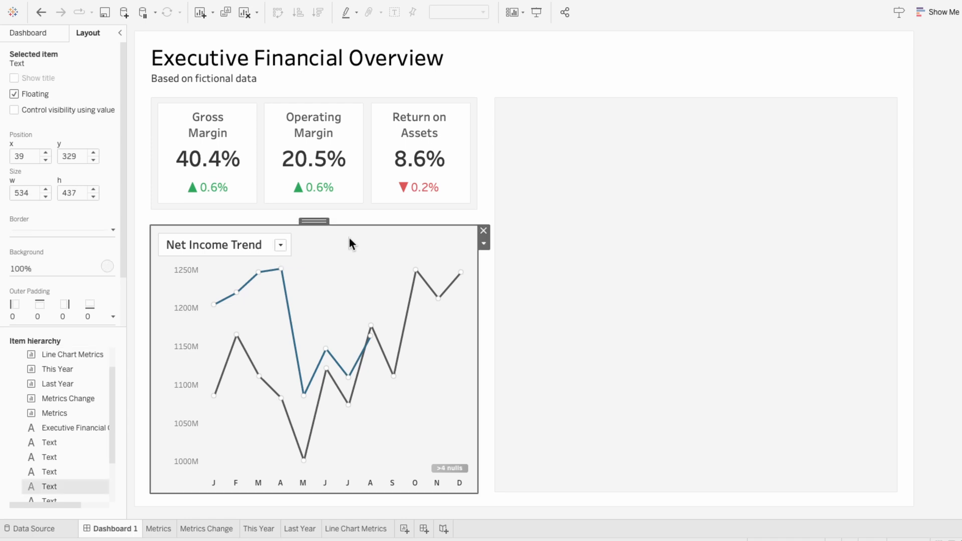
Switch the trend selector to Revenue and back to Net Income to check that the title and line charts update
{"action": "left_click", "coordinate": [286, 246]}
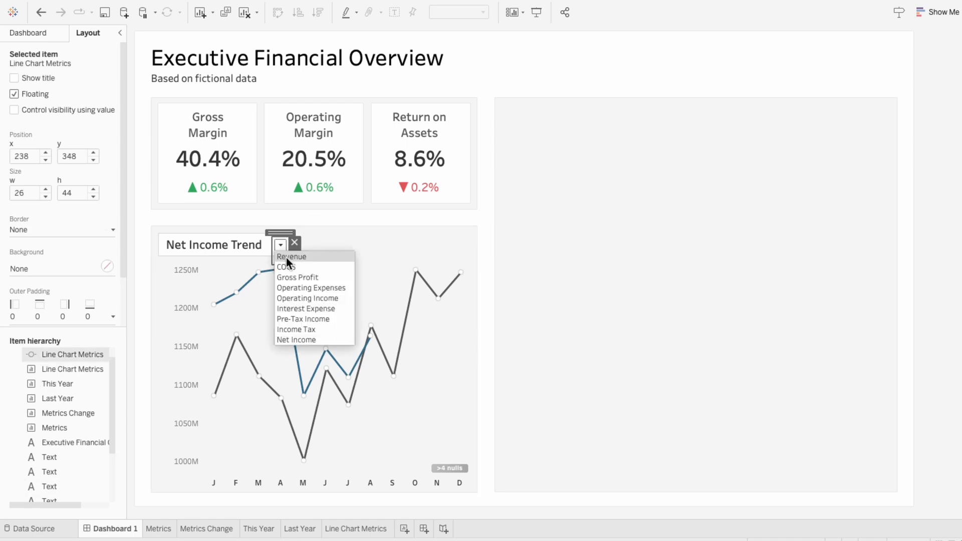
{"action": "left_click", "coordinate": [286, 257]}
{"action": "left_click", "coordinate": [341, 253]}
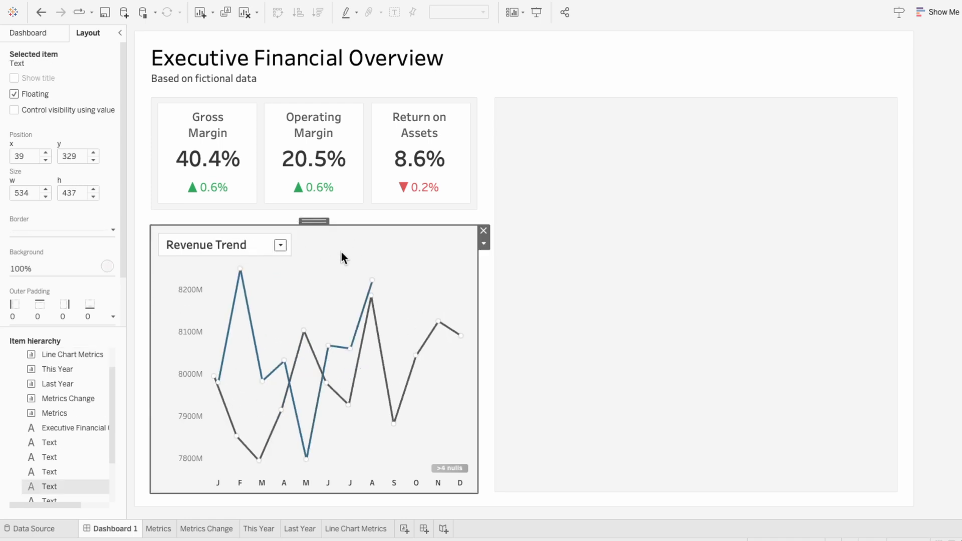
{"action": "left_click", "coordinate": [281, 245]}
{"action": "left_click", "coordinate": [287, 335]}
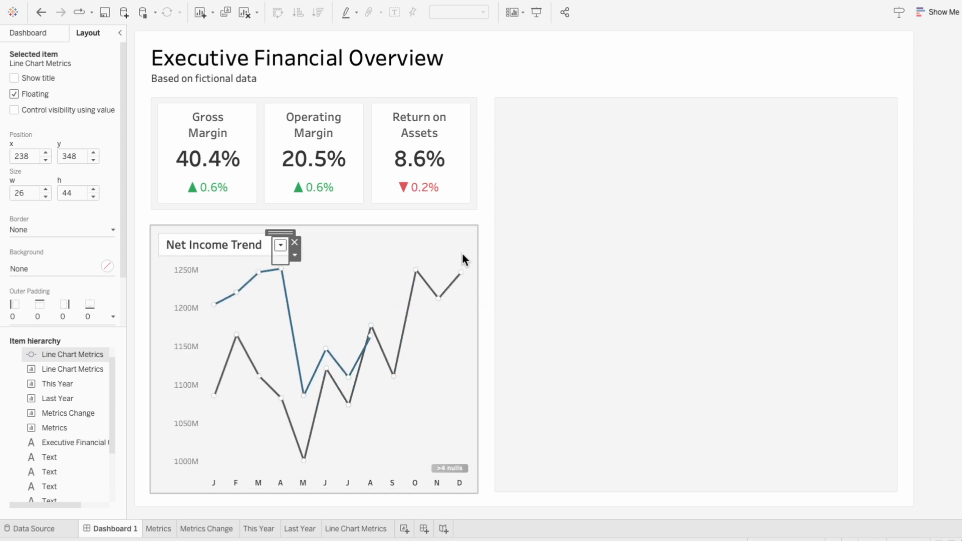
{"action": "left_click", "coordinate": [465, 254]}
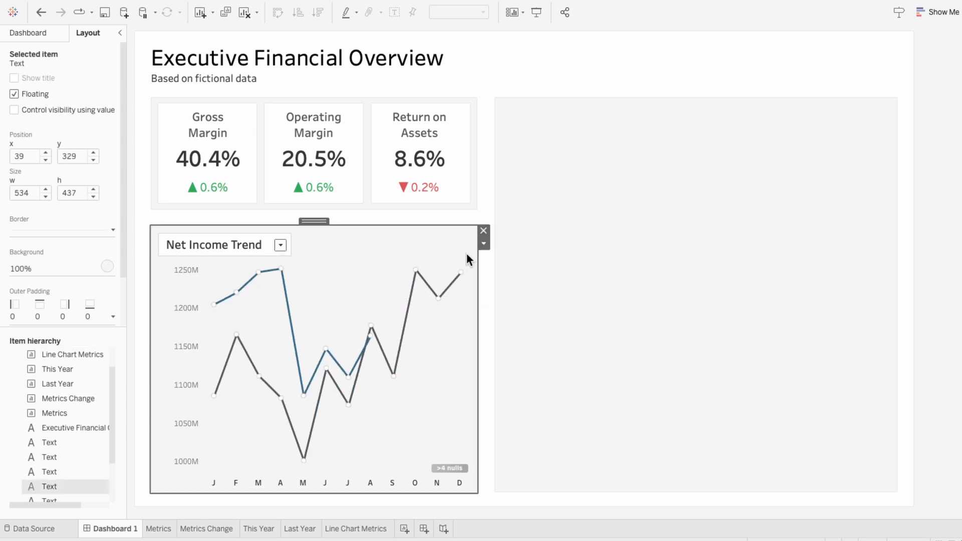
{"action": "left_click", "coordinate": [348, 405]}
{"action": "mouse_move", "coordinate": [350, 385]}
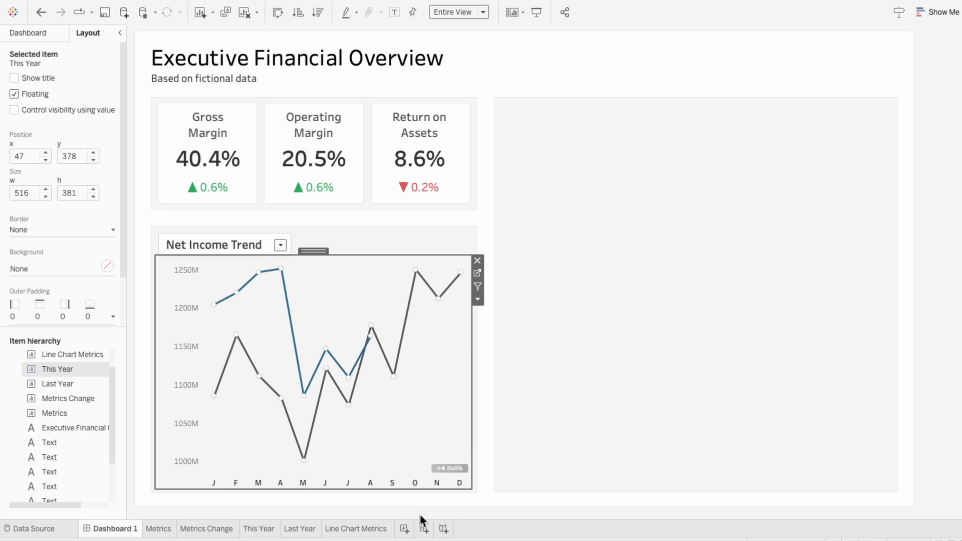
Create a new worksheet named Line Chart Legend
{"action": "left_click", "coordinate": [404, 529]}
{"action": "double_click", "coordinate": [408, 528]}
{"action": "type", "text": "Line Chart Legend"}
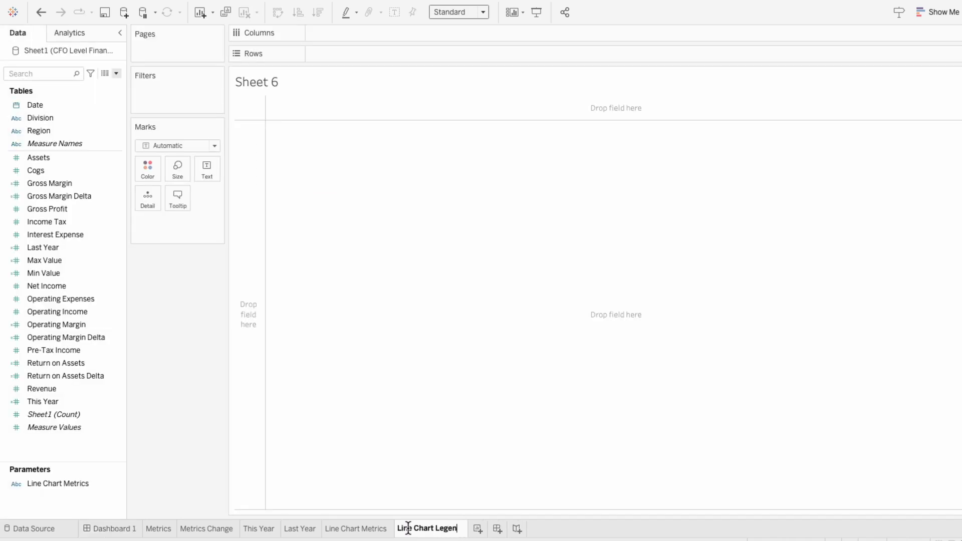
{"action": "key", "text": "Return"}
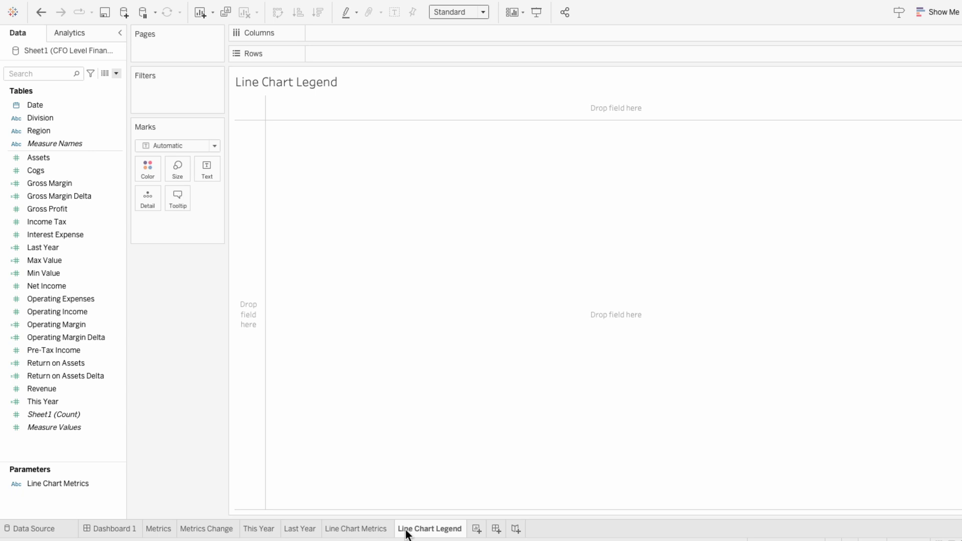
Place Measure Names on Rows and add Measure Values to the marks as detail in the Line Chart Legend sheet
{"action": "left_click_drag", "start_coordinate": [56, 144], "coordinate": [327, 53]}
{"action": "left_click_drag", "start_coordinate": [53, 425], "coordinate": [151, 230]}
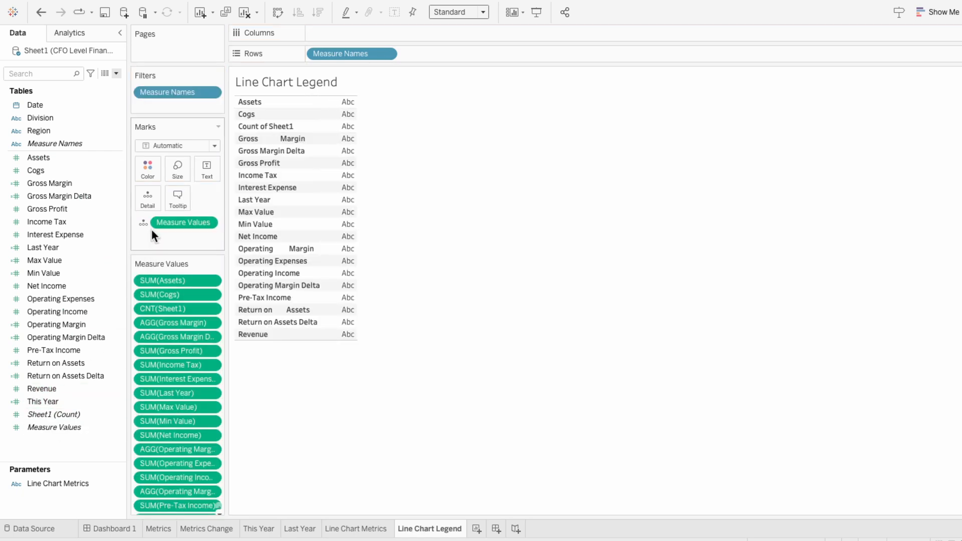
Keep only This Year and Last Year in the Measure Values, with This Year listed first
{"action": "left_click", "coordinate": [161, 283]}
{"action": "left_click", "coordinate": [186, 383], "text": "shift"}
{"action": "key", "text": "Delete"}
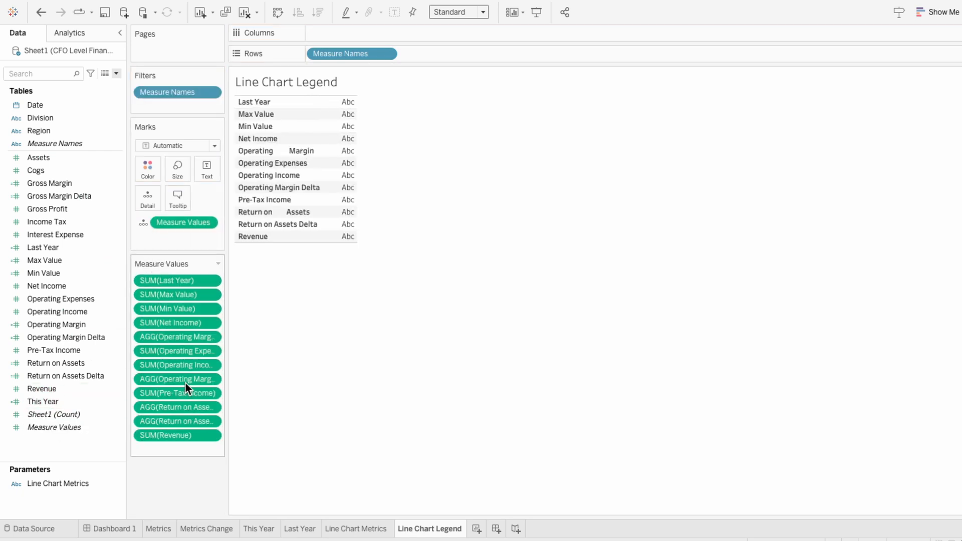
{"action": "left_click_drag", "start_coordinate": [71, 399], "coordinate": [175, 295]}
{"action": "left_click", "coordinate": [172, 307]}
{"action": "left_click", "coordinate": [167, 446], "text": "shift"}
{"action": "key", "text": "Delete"}
{"action": "left_click_drag", "start_coordinate": [179, 278], "coordinate": [176, 301]}
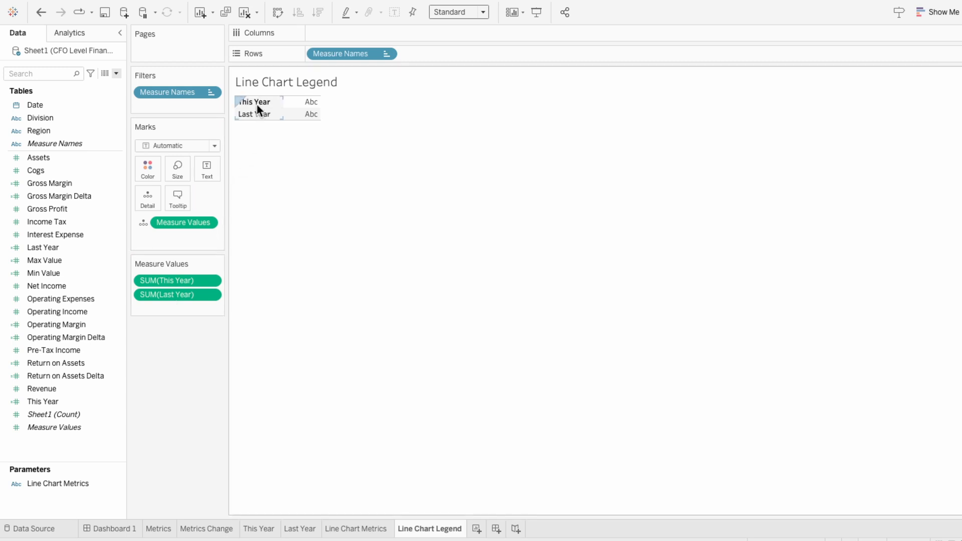
Add Measure Names to the marks, switch the mark type to Shape, and assign Measure Names to Shape
{"action": "left_click", "coordinate": [94, 146]}
{"action": "left_click_drag", "start_coordinate": [71, 144], "coordinate": [173, 234]}
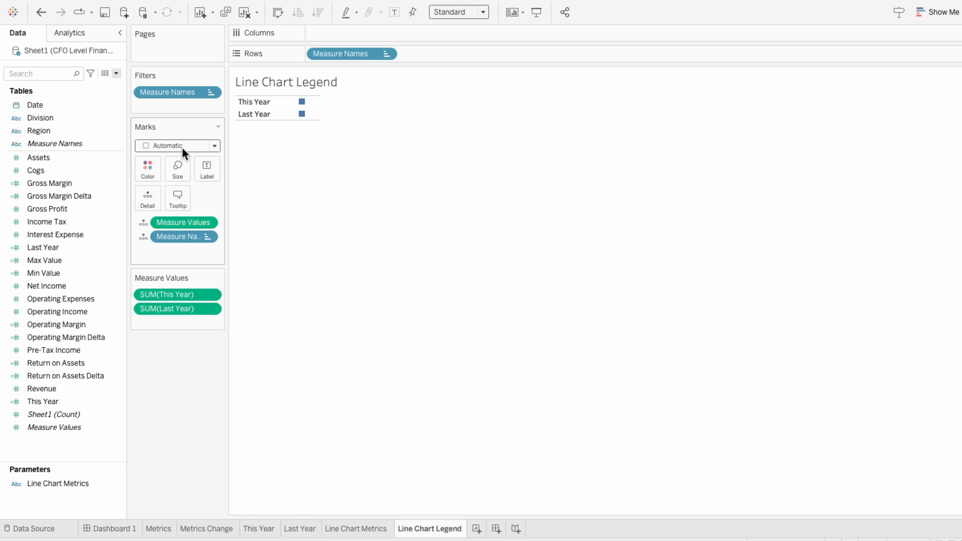
{"action": "left_click", "coordinate": [182, 146]}
{"action": "left_click", "coordinate": [172, 240]}
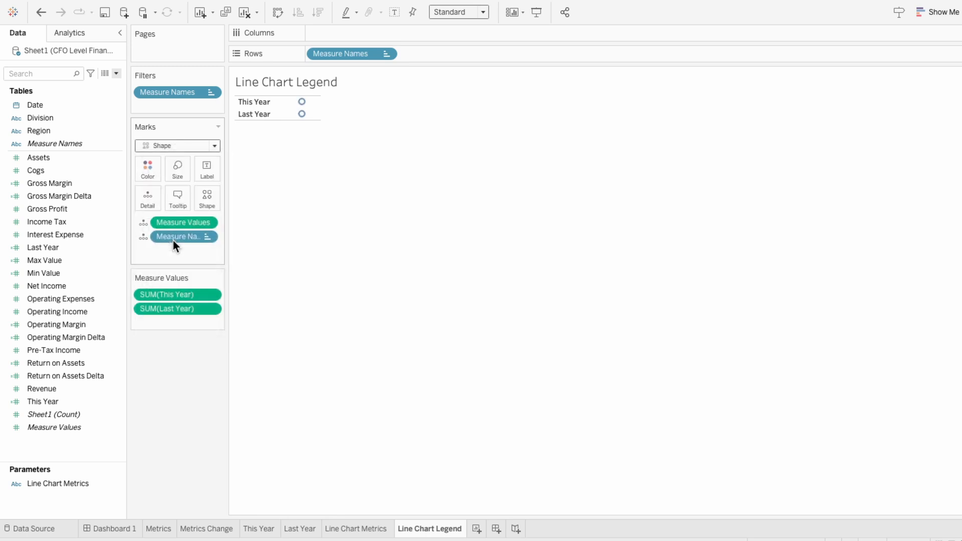
{"action": "left_click", "coordinate": [144, 237]}
{"action": "left_click", "coordinate": [155, 313]}
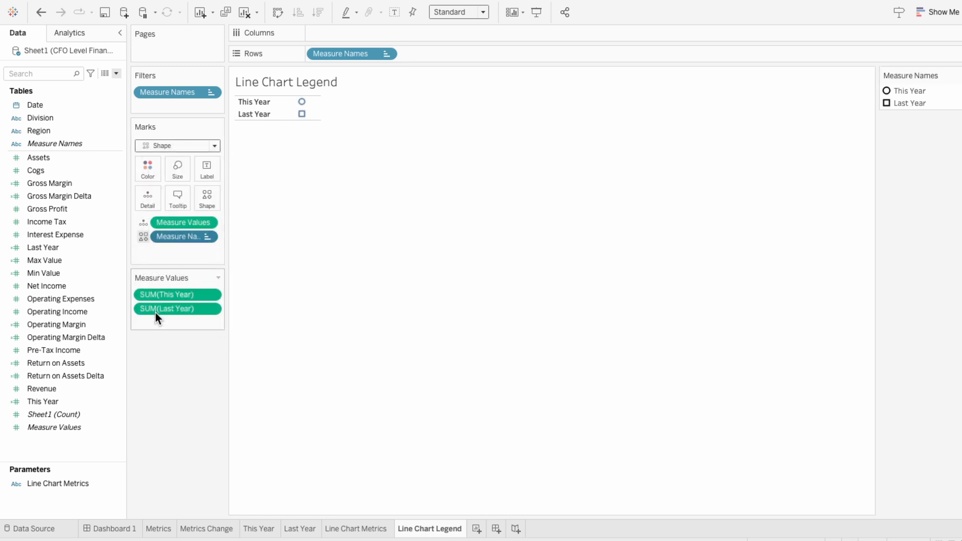
Add a second Measure Names field to the marks and assign it as the label
{"action": "left_click_drag", "start_coordinate": [84, 147], "coordinate": [161, 257]}
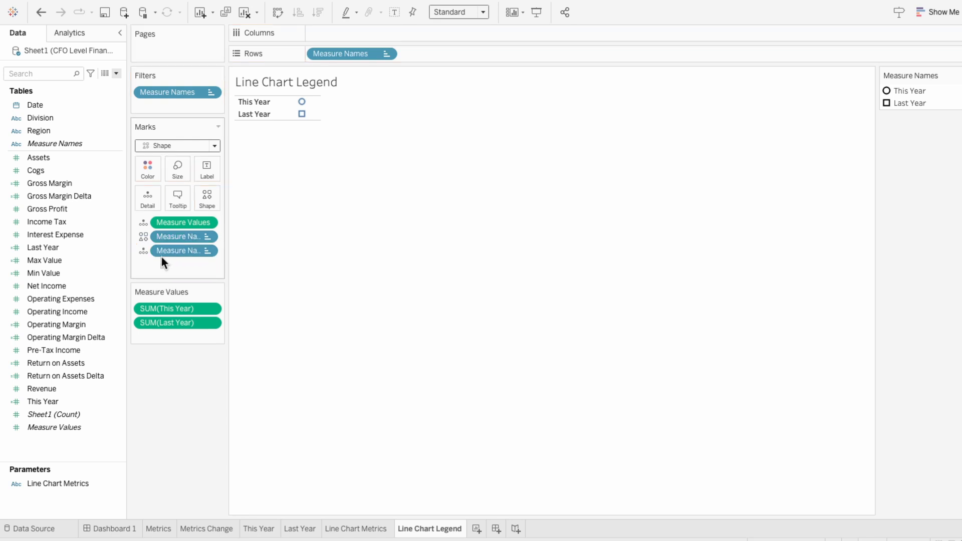
{"action": "left_click", "coordinate": [147, 253]}
{"action": "left_click", "coordinate": [151, 272]}
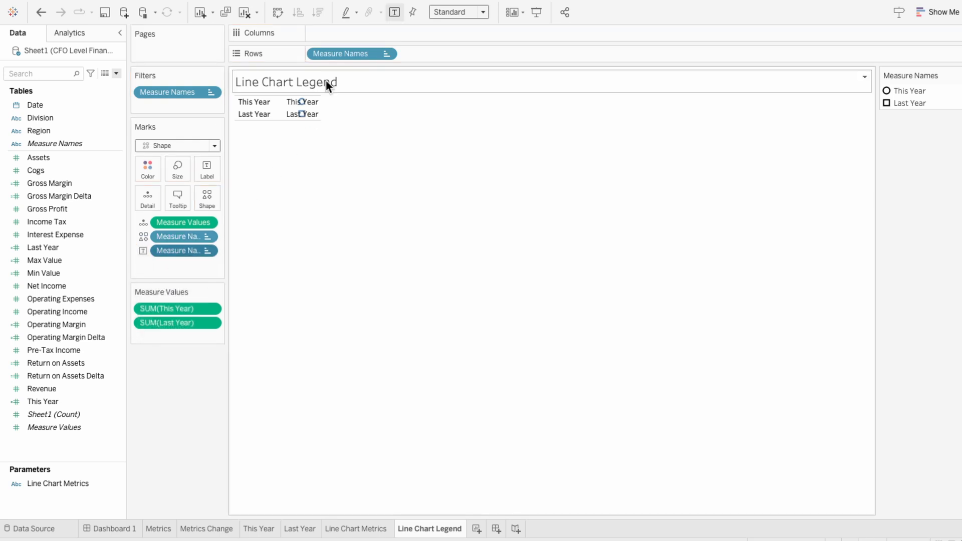
Create a 0 placeholder axis on Columns and hide both the axis header and the row headers
{"action": "double_click", "coordinate": [340, 32]}
{"action": "type", "text": "0"}
{"action": "key", "text": "Return"}
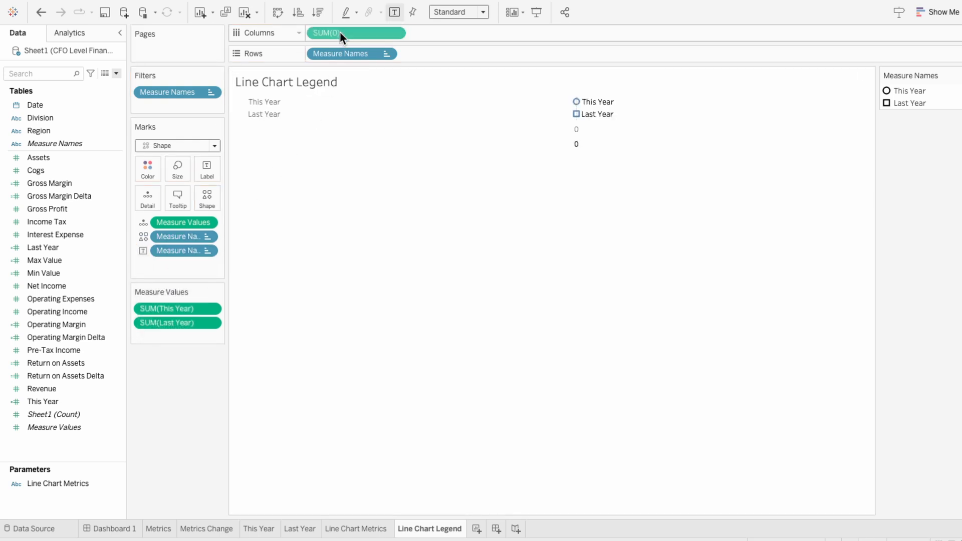
{"action": "mouse_move", "coordinate": [577, 120]}
{"action": "right_click", "coordinate": [538, 134]}
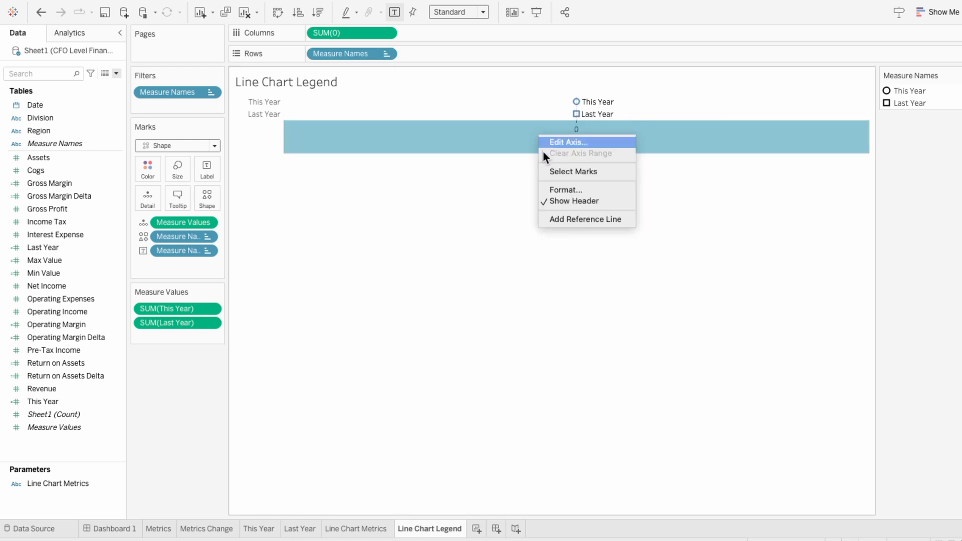
{"action": "left_click", "coordinate": [560, 200]}
{"action": "right_click", "coordinate": [261, 115]}
{"action": "left_click", "coordinate": [266, 179]}
Assign line-with-circle shapes from the Legends palette to This Year and Last Year
{"action": "left_click", "coordinate": [955, 75]}
{"action": "left_click", "coordinate": [945, 88]}
{"action": "left_click", "coordinate": [524, 179]}
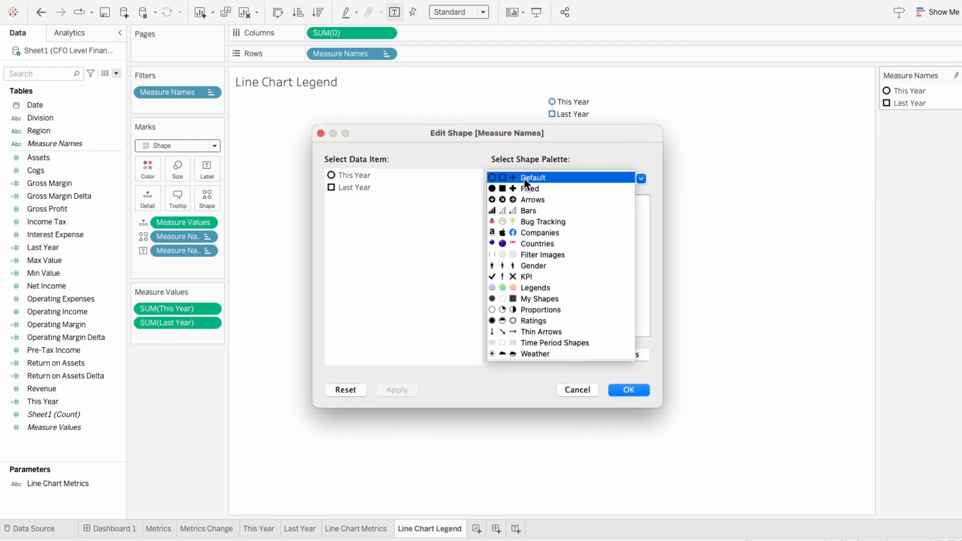
{"action": "left_click", "coordinate": [527, 285]}
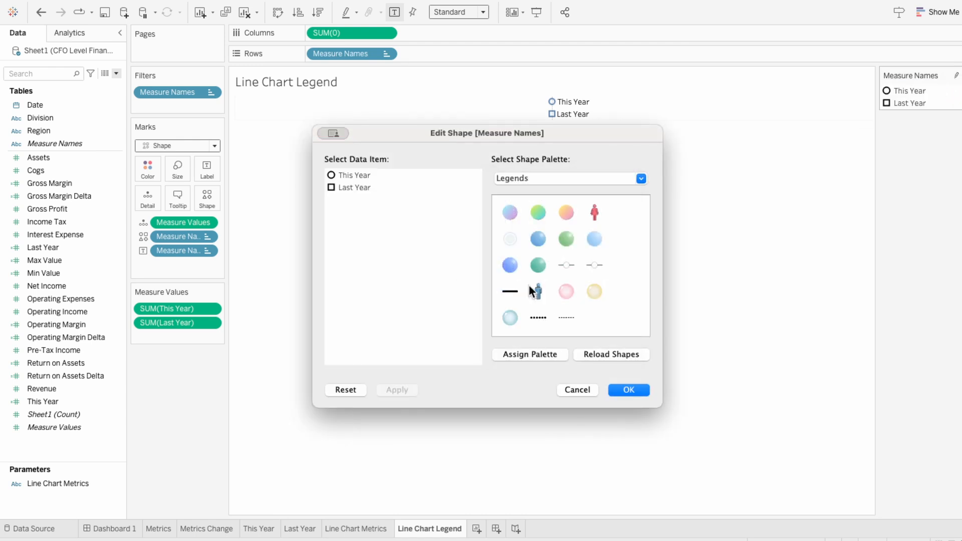
{"action": "left_click", "coordinate": [563, 263]}
{"action": "left_click", "coordinate": [594, 265]}
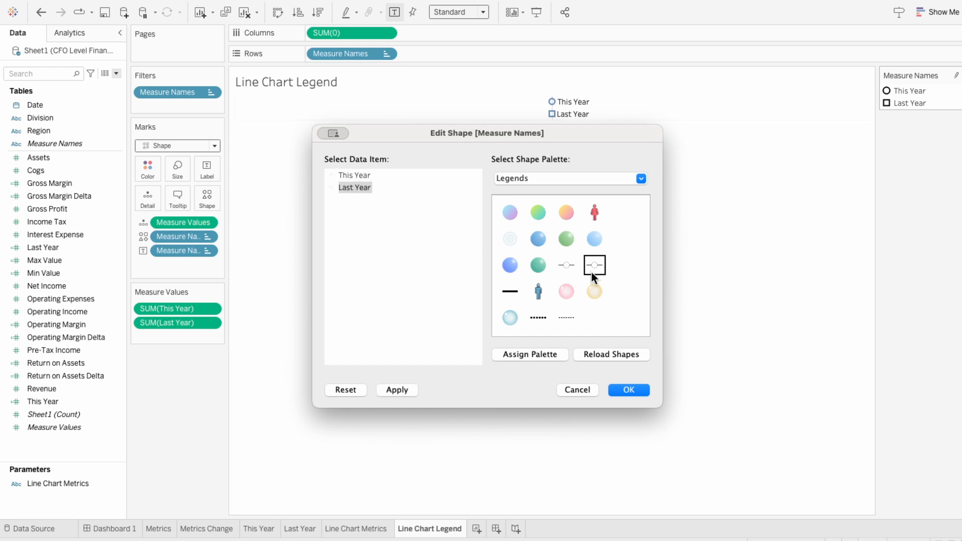
{"action": "left_click", "coordinate": [629, 388]}
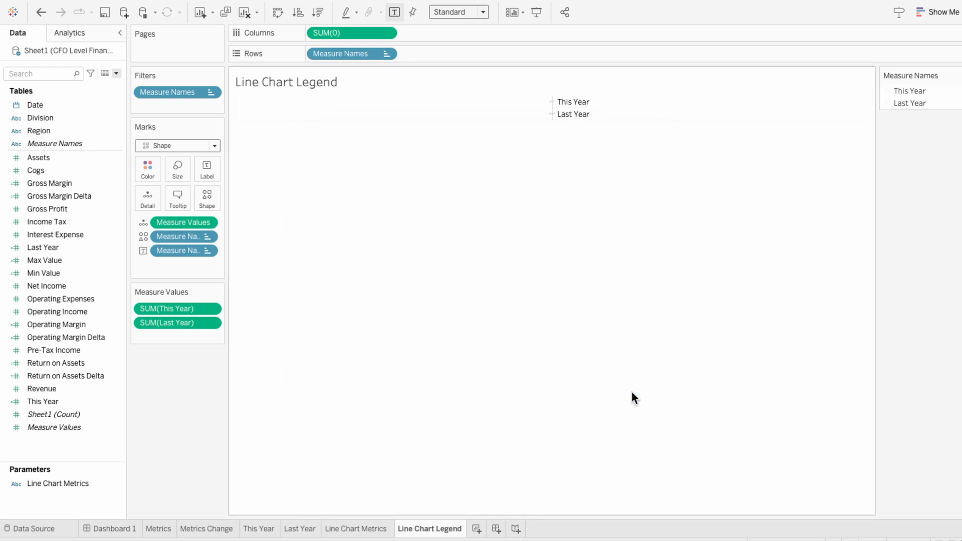
Enlarge the legend shapes and increase the row height so both marks have more room
{"action": "left_click", "coordinate": [181, 176]}
{"action": "left_click_drag", "start_coordinate": [207, 198], "coordinate": [216, 199]}
{"action": "left_click", "coordinate": [398, 187]}
Set the worksheet shading of the Line Chart Legend sheet to None
{"action": "right_click", "coordinate": [389, 200]}
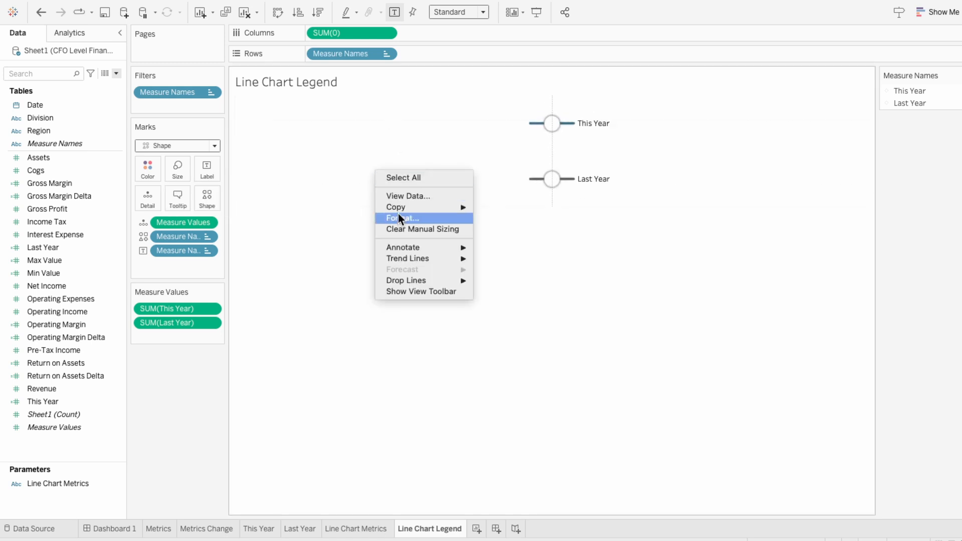
{"action": "left_click", "coordinate": [399, 216]}
{"action": "left_click", "coordinate": [45, 54]}
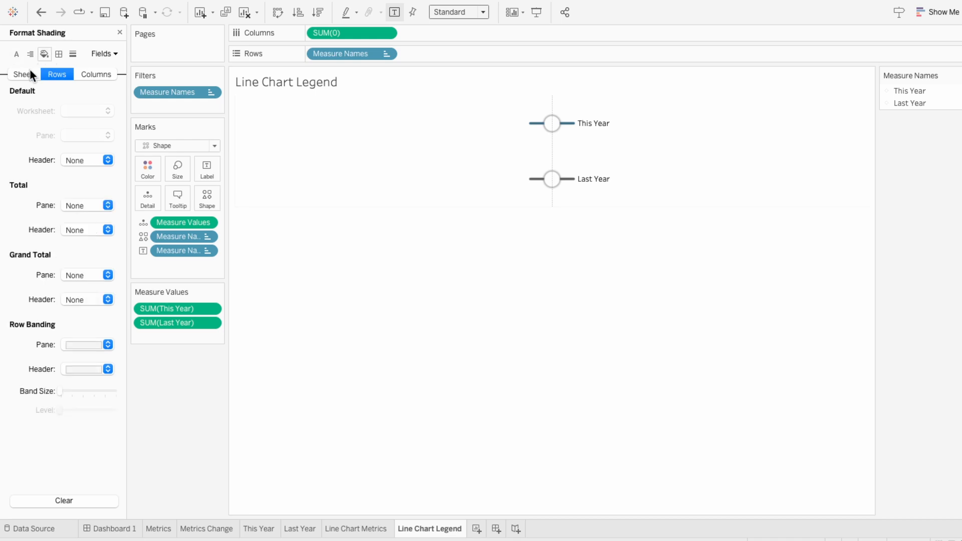
{"action": "left_click", "coordinate": [23, 74]}
{"action": "left_click", "coordinate": [82, 108]}
{"action": "left_click", "coordinate": [89, 135]}
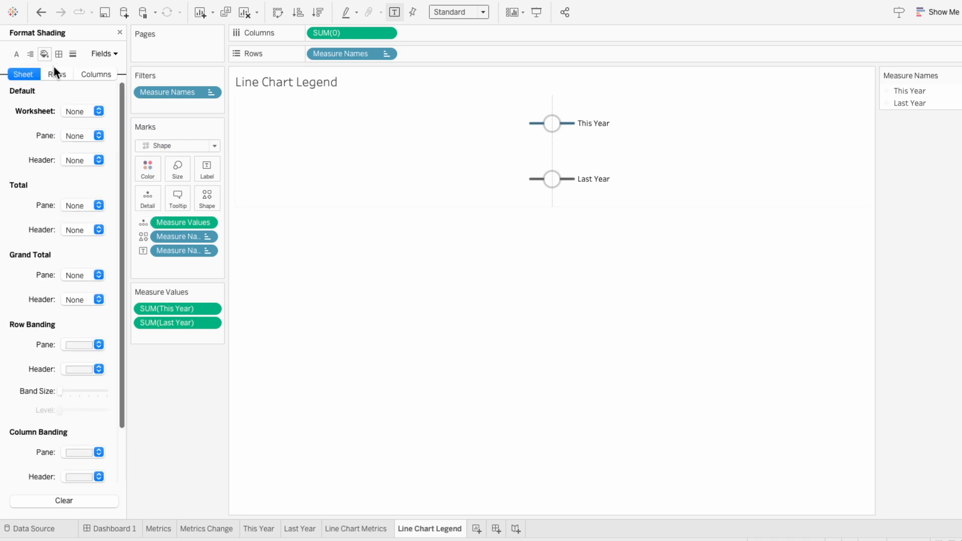
Set the zero lines and axis rulers of the whole legend sheet to None
{"action": "left_click", "coordinate": [72, 53]}
{"action": "left_click", "coordinate": [76, 143]}
{"action": "left_click", "coordinate": [100, 155]}
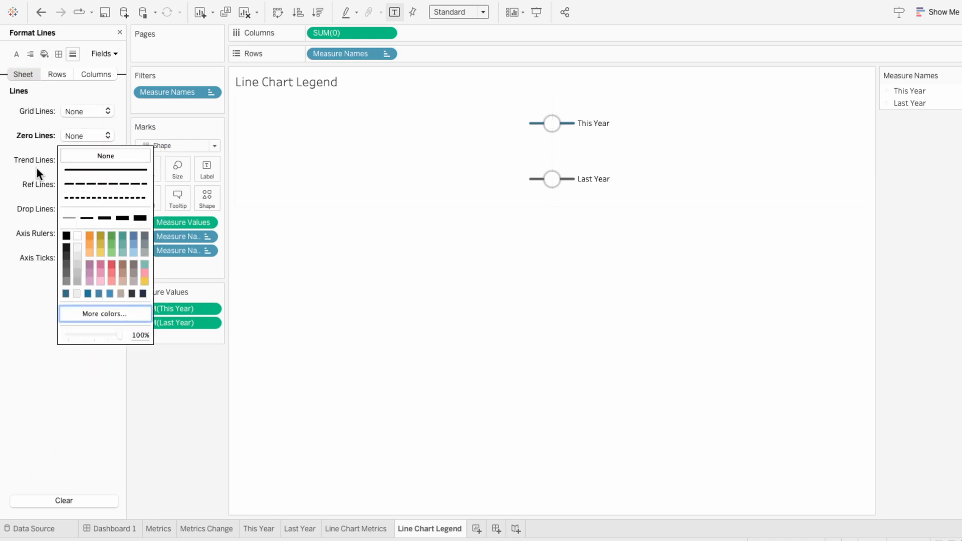
{"action": "left_click", "coordinate": [37, 167]}
{"action": "left_click", "coordinate": [77, 234]}
{"action": "left_click", "coordinate": [80, 251]}
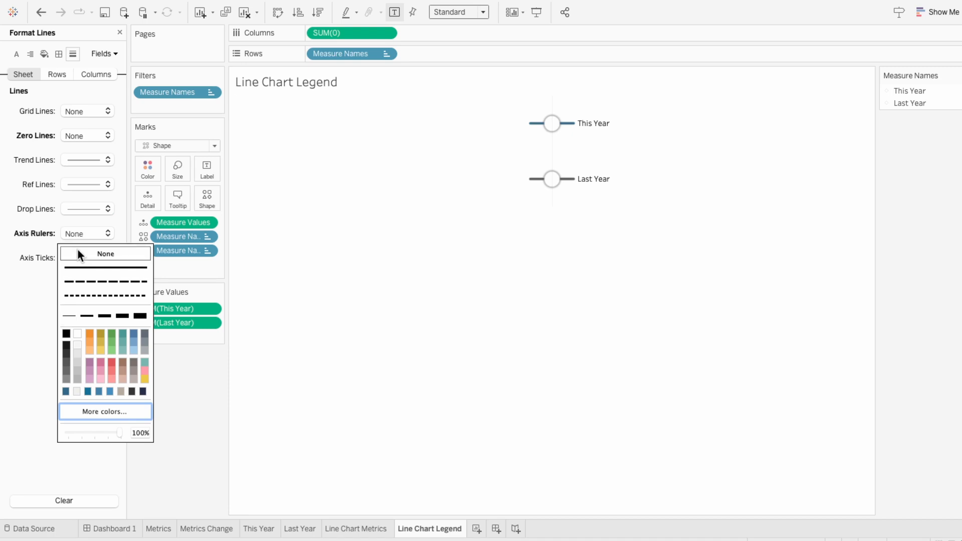
Remove the column grid lines from the legend sheet and finish formatting
{"action": "left_click", "coordinate": [31, 236]}
{"action": "left_click", "coordinate": [90, 75]}
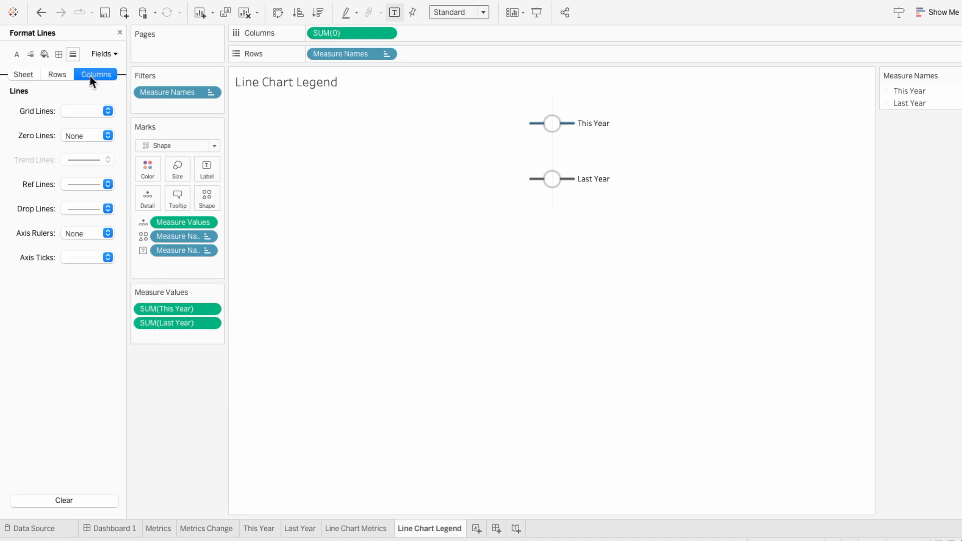
{"action": "left_click", "coordinate": [85, 111]}
{"action": "left_click", "coordinate": [86, 128]}
{"action": "left_click", "coordinate": [68, 87]}
{"action": "left_click", "coordinate": [119, 32]}
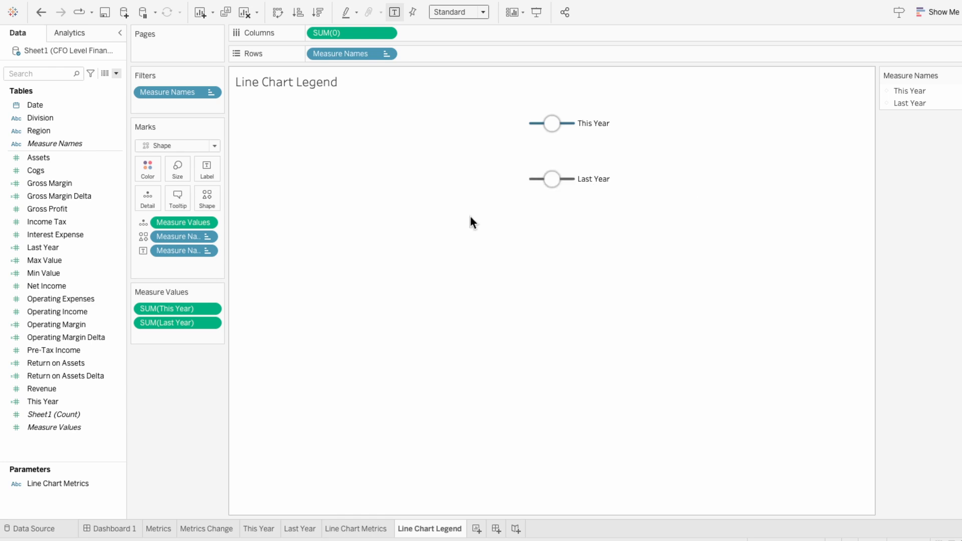
Set the Measure Names label font to Tableau Regular and add a leading space before the field
{"action": "left_click", "coordinate": [206, 169]}
{"action": "left_click", "coordinate": [324, 232]}
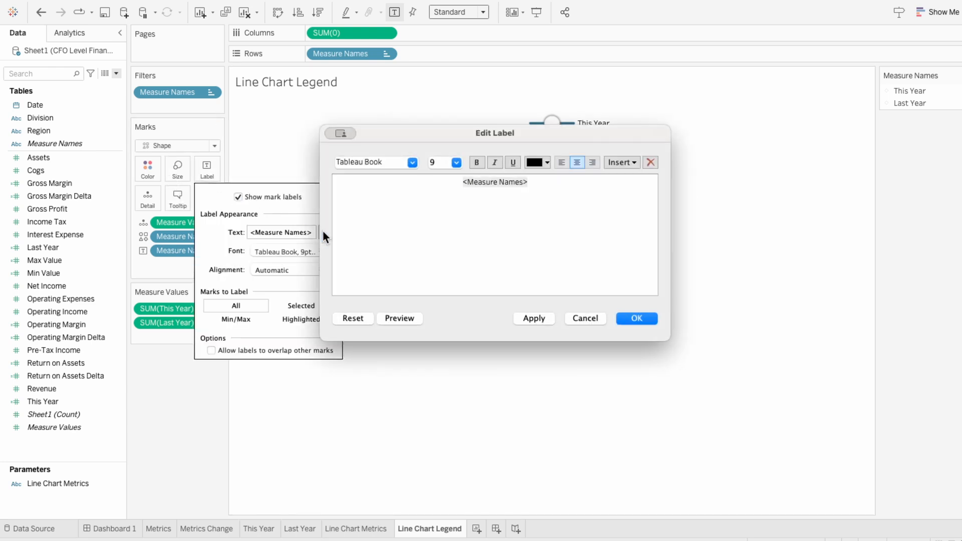
{"action": "left_click_drag", "start_coordinate": [543, 180], "coordinate": [422, 179]}
{"action": "left_click", "coordinate": [413, 163]}
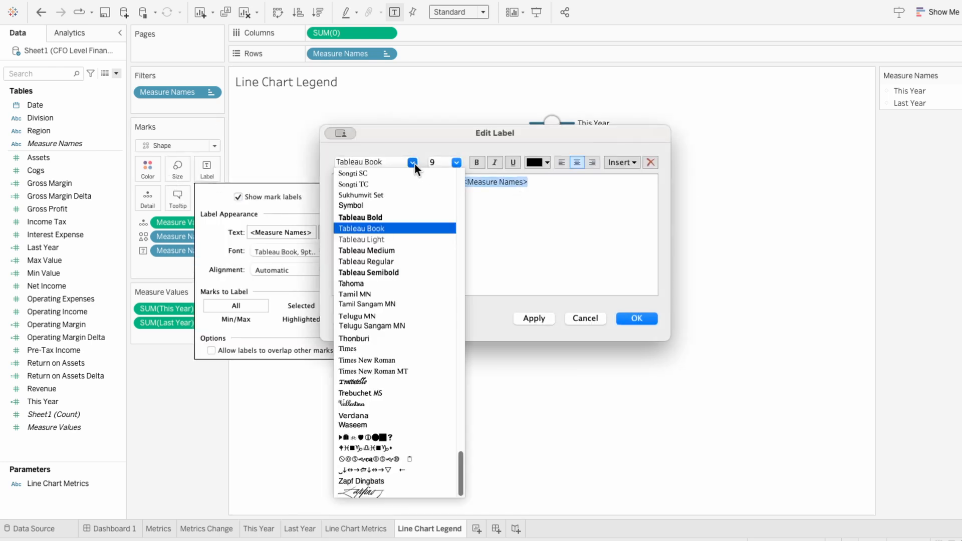
{"action": "left_click", "coordinate": [404, 260]}
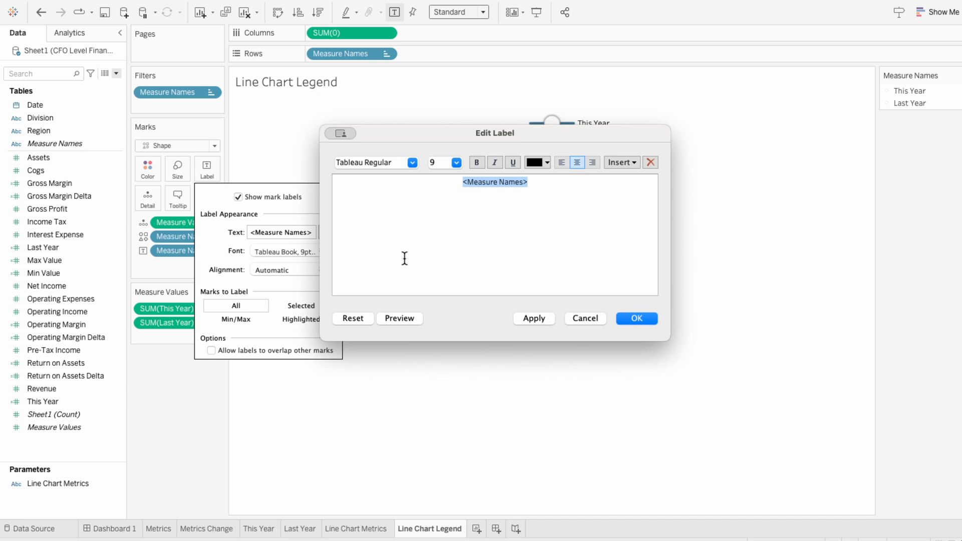
{"action": "key", "text": "Right"}
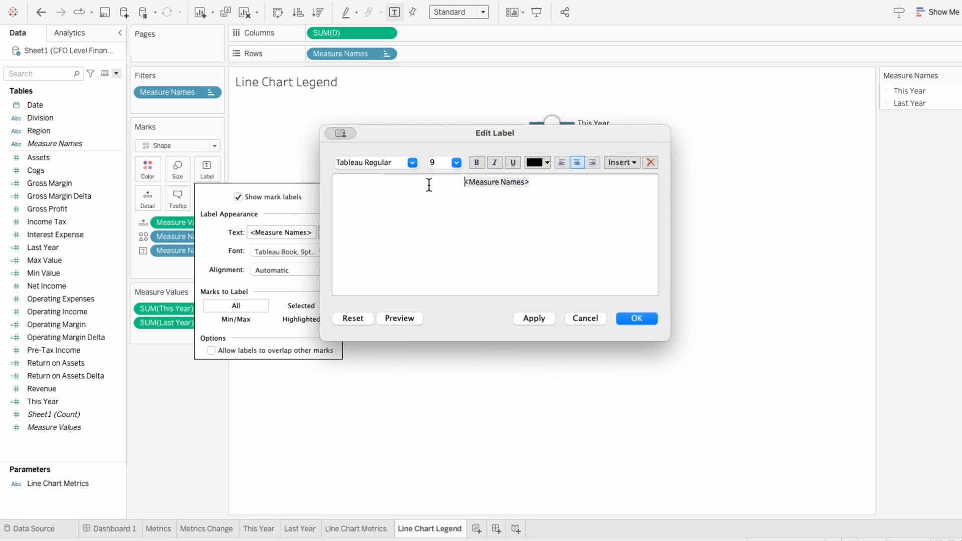
{"action": "left_click", "coordinate": [633, 319]}
{"action": "left_click", "coordinate": [639, 337]}
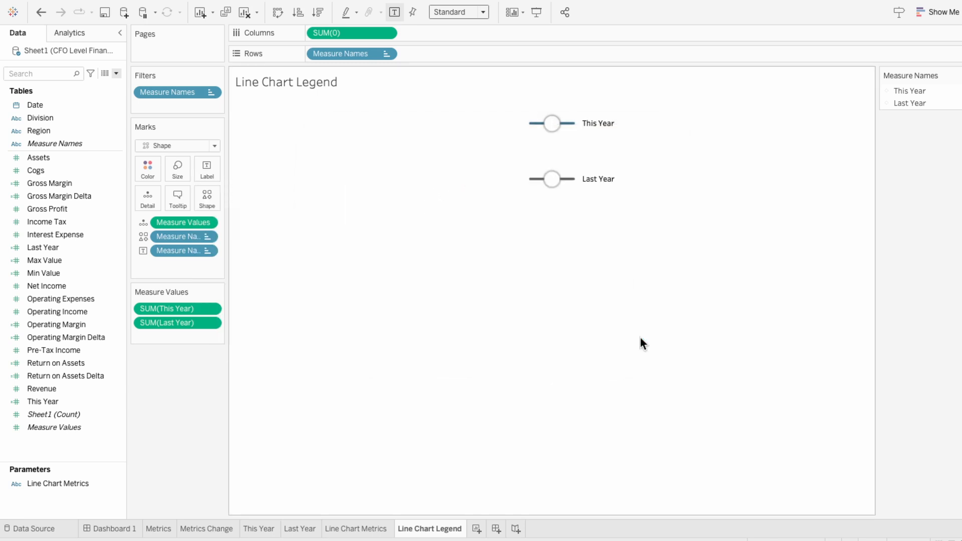
Float the Line Chart Legend sheet on Dashboard 1, hide its title, shrink it, and place it beside the Net Income Trend title
{"action": "left_click", "coordinate": [124, 529]}
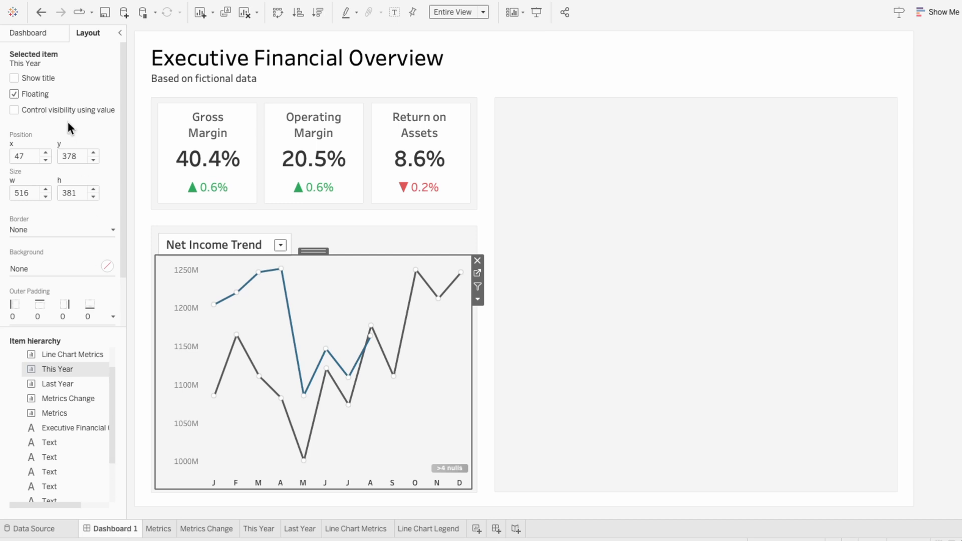
{"action": "left_click", "coordinate": [23, 36]}
{"action": "left_click_drag", "start_coordinate": [52, 233], "coordinate": [443, 239]}
{"action": "right_click", "coordinate": [446, 238]}
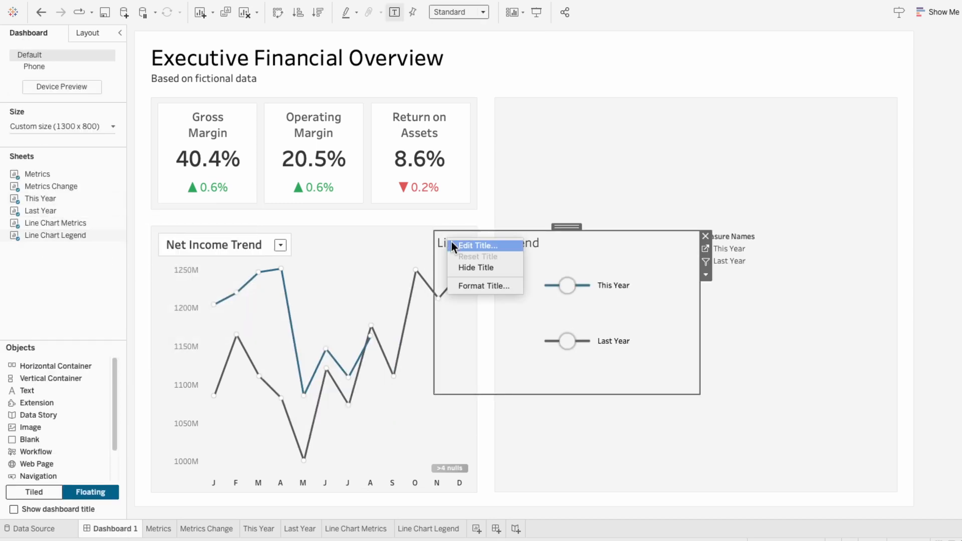
{"action": "left_click", "coordinate": [474, 269]}
{"action": "left_click_drag", "start_coordinate": [696, 396], "coordinate": [592, 294]}
{"action": "left_click_drag", "start_coordinate": [528, 224], "coordinate": [411, 221]}
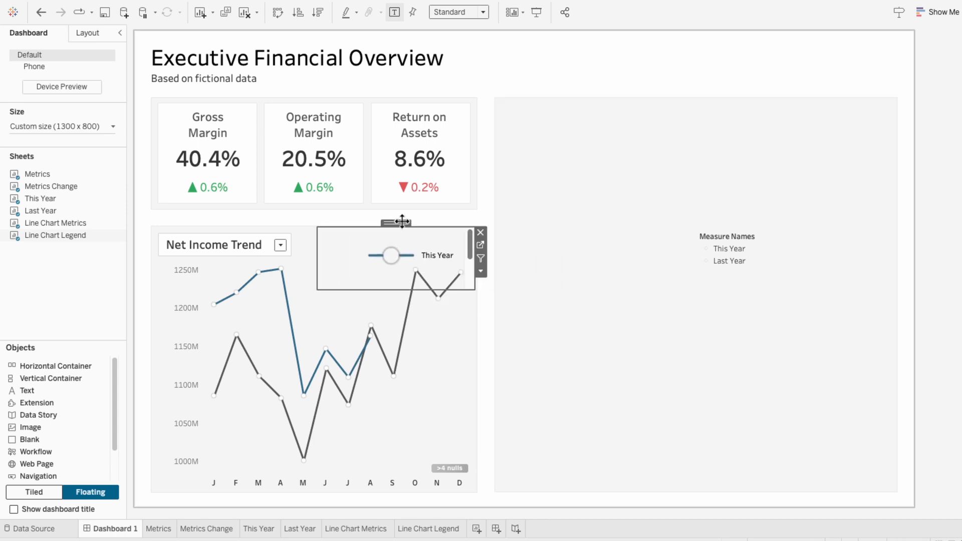
Fit the dashboard legend to Entire View, reduce its height, and shift it slightly to the right
{"action": "left_click", "coordinate": [447, 14]}
{"action": "left_click", "coordinate": [441, 52]}
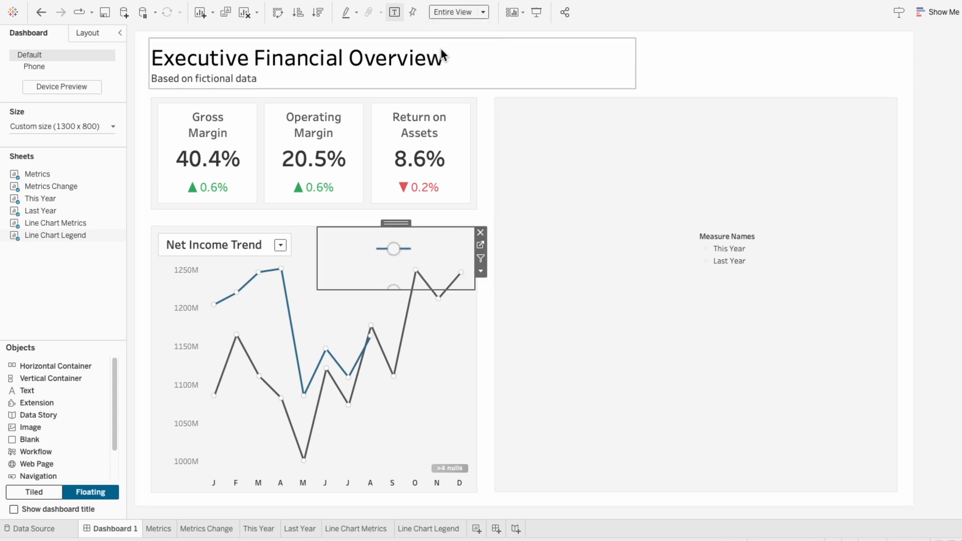
{"action": "left_click_drag", "start_coordinate": [405, 222], "coordinate": [425, 224]}
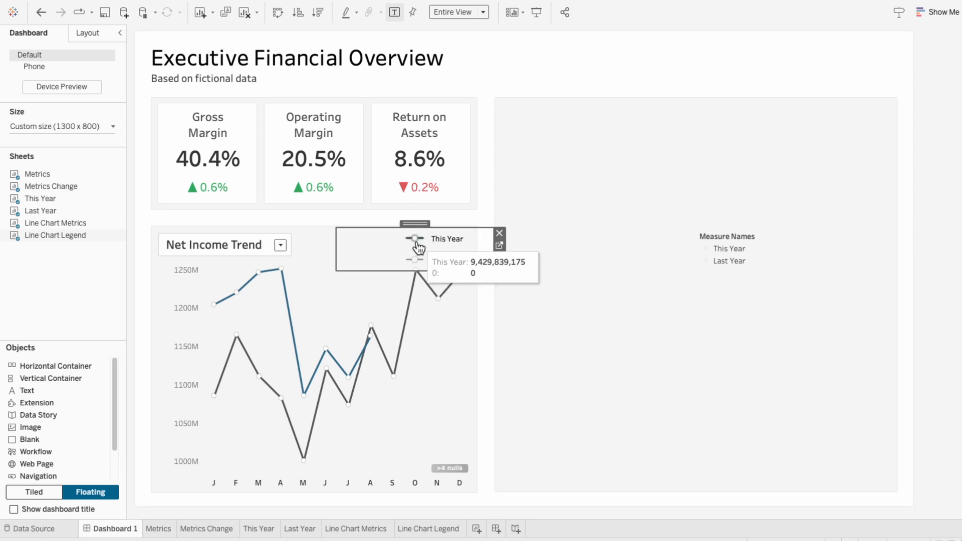
Slightly enlarge the marks in the Line Chart Legend sheet and return to Dashboard 1
{"action": "left_click", "coordinate": [429, 528]}
{"action": "left_click", "coordinate": [177, 169]}
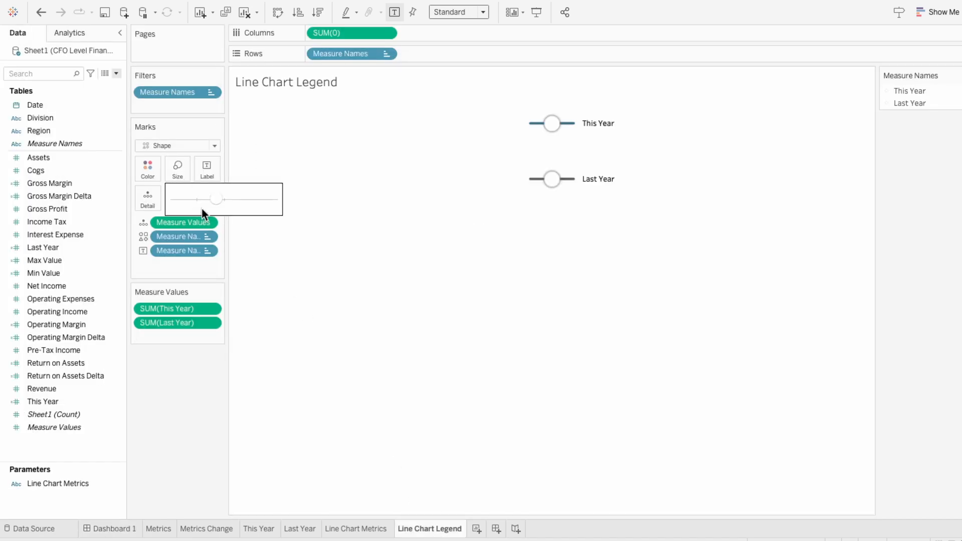
{"action": "left_click", "coordinate": [113, 529]}
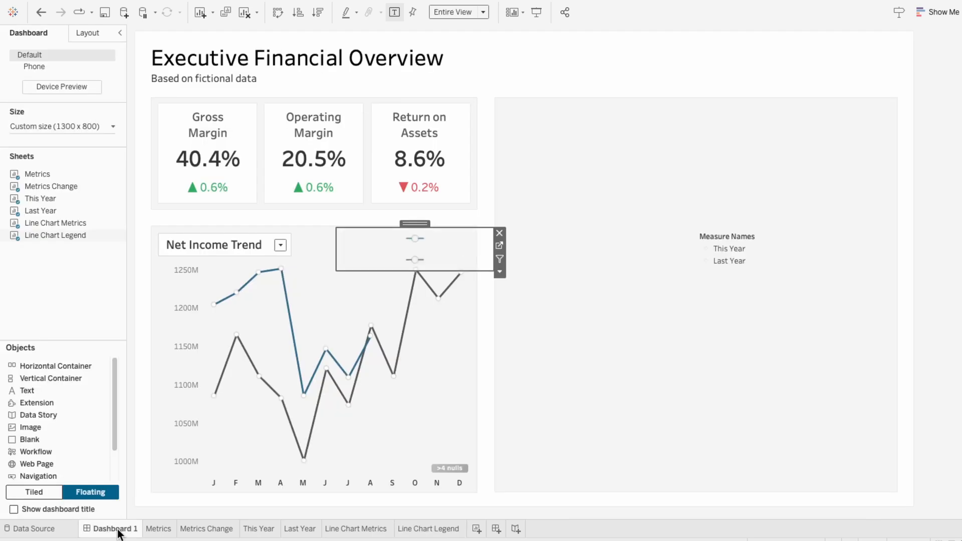
Remove the automatic Measure Names legend from the dashboard and reduce the custom line chart legend's height slightly
{"action": "left_click", "coordinate": [731, 242]}
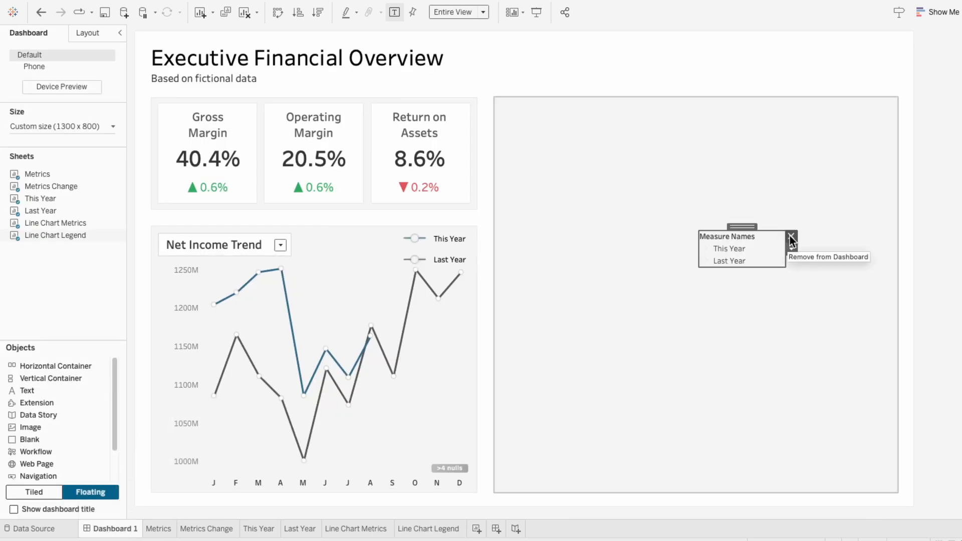
{"action": "left_click", "coordinate": [789, 234]}
{"action": "left_click", "coordinate": [392, 249]}
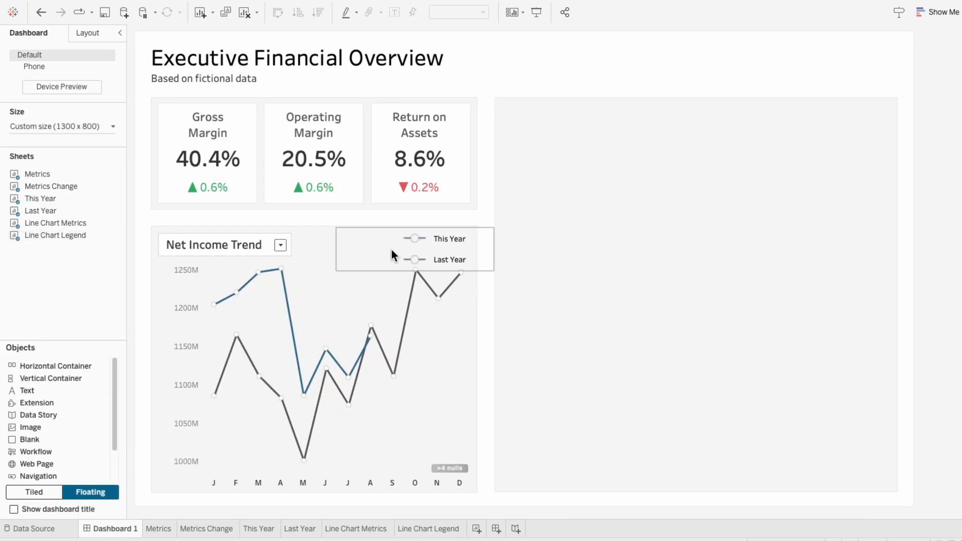
{"action": "left_click_drag", "start_coordinate": [393, 271], "coordinate": [393, 258]}
{"action": "left_click", "coordinate": [592, 308]}
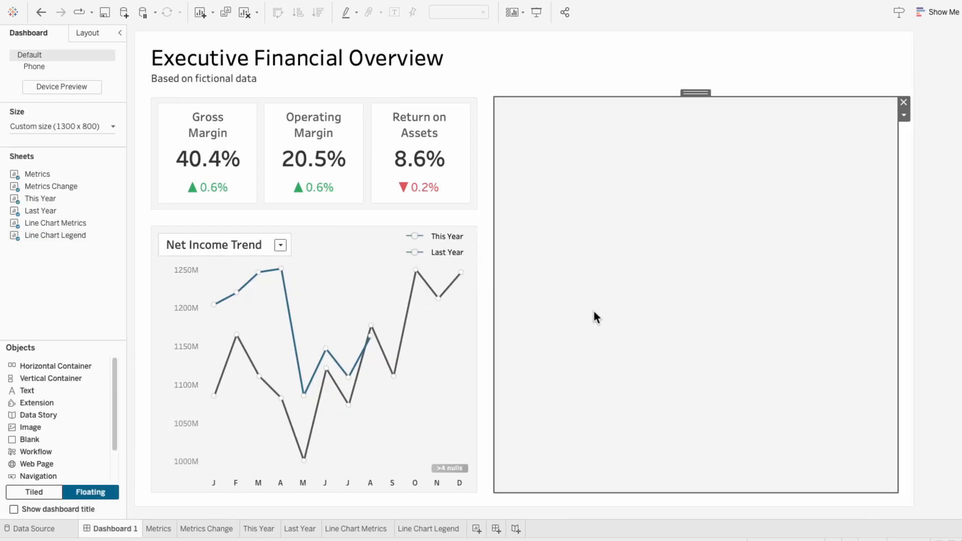
Slightly enlarge the circle marks of the second SUM(This Year) axis in the This Year sheet
{"action": "left_click", "coordinate": [951, 352]}
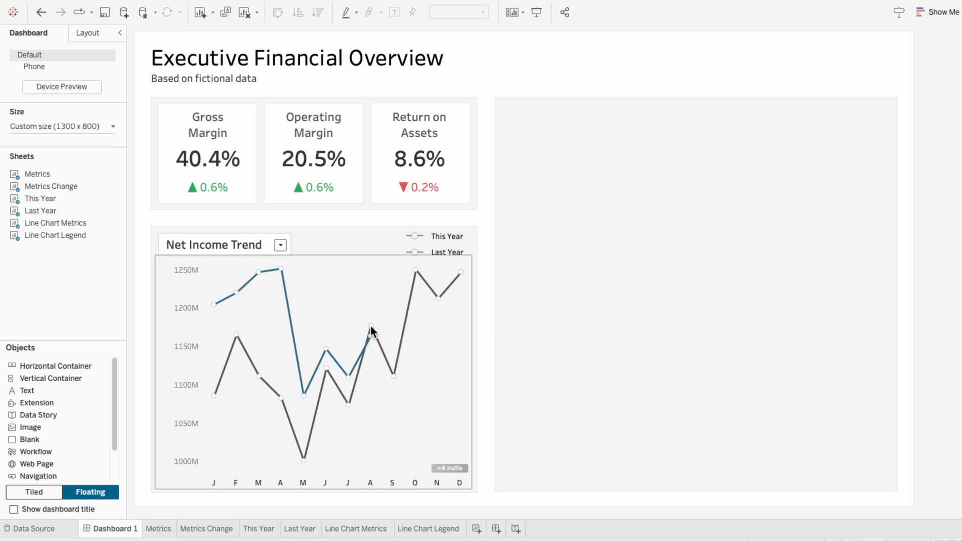
{"action": "left_click", "coordinate": [259, 528]}
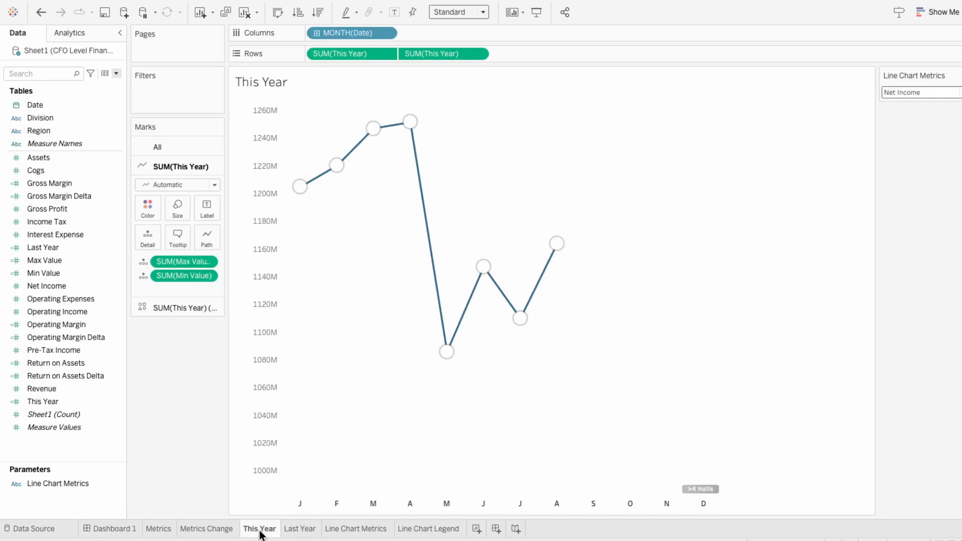
{"action": "left_click", "coordinate": [182, 311]}
{"action": "left_click", "coordinate": [183, 233]}
{"action": "left_click_drag", "start_coordinate": [200, 255], "coordinate": [203, 257]}
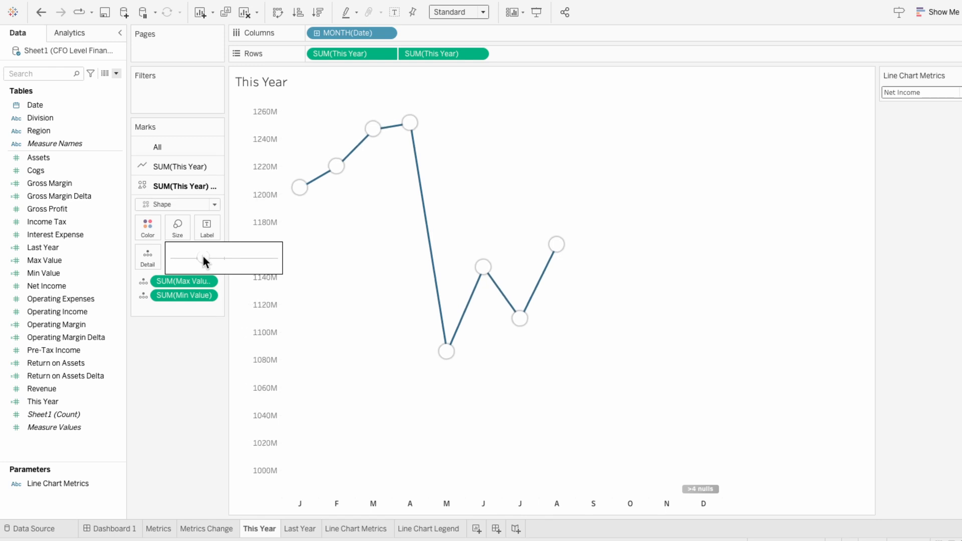
Slightly enlarge the circle marks of the second SUM(Last Year) axis in the Last Year sheet and return to Dashboard 1
{"action": "left_click", "coordinate": [301, 529]}
{"action": "left_click", "coordinate": [172, 314]}
{"action": "left_click", "coordinate": [180, 228]}
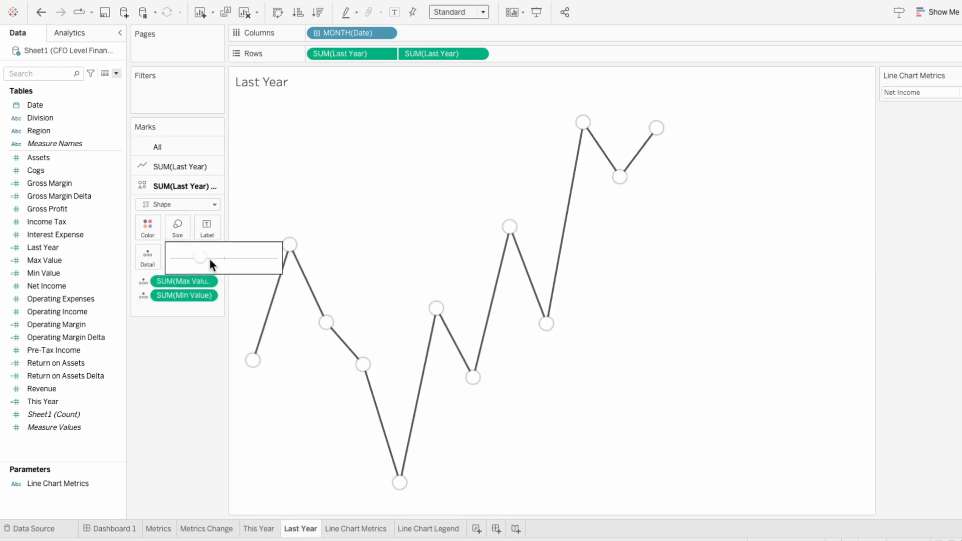
{"action": "left_click_drag", "start_coordinate": [201, 258], "coordinate": [203, 257]}
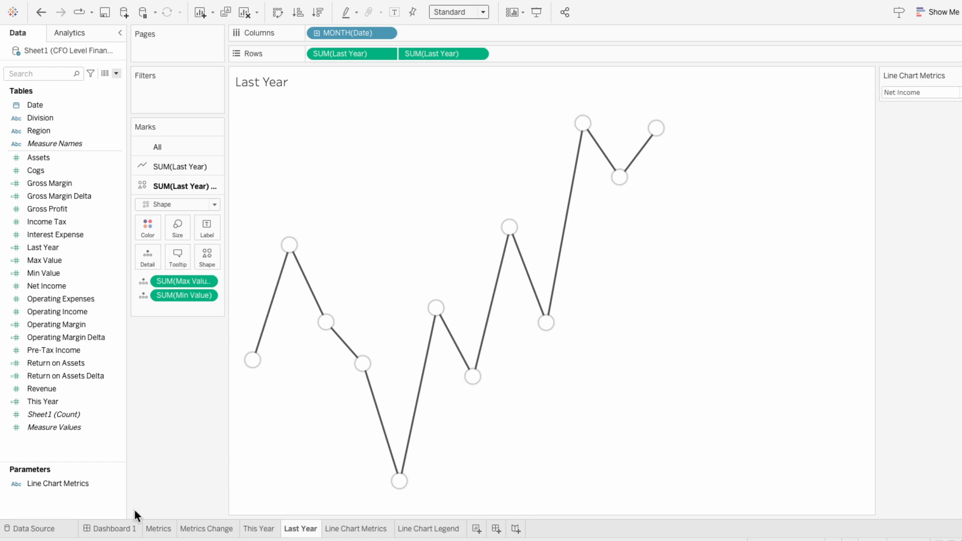
{"action": "left_click", "coordinate": [134, 527]}
{"action": "left_click", "coordinate": [595, 367]}
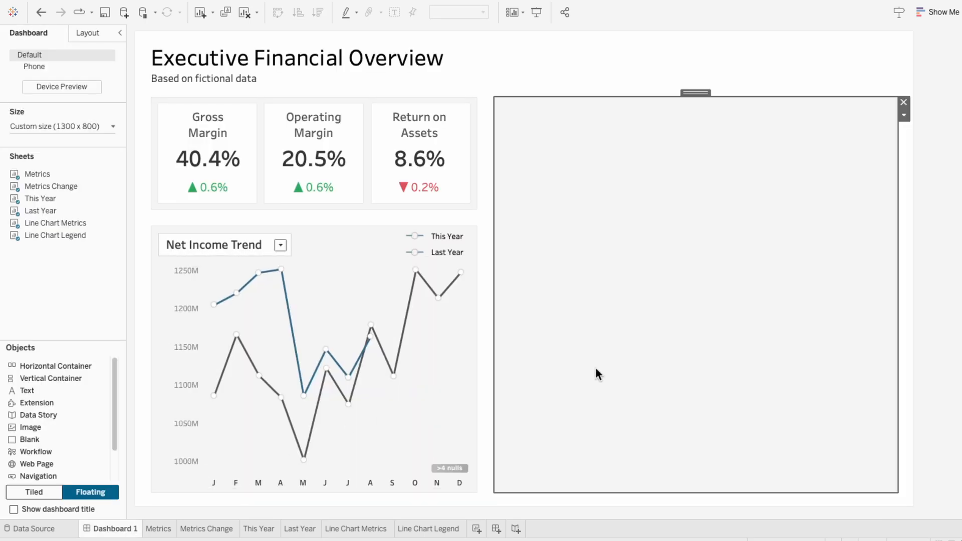
{"action": "left_click", "coordinate": [938, 390]}
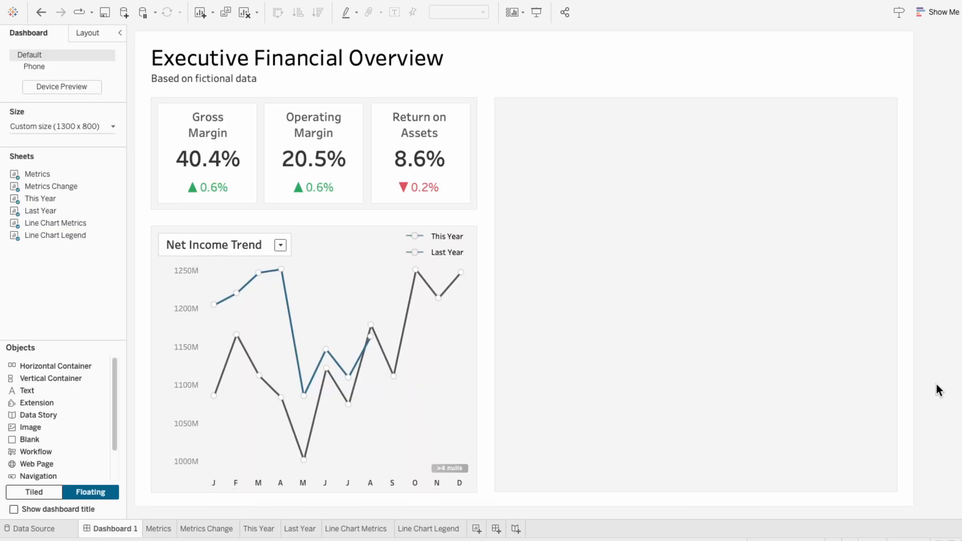
Lower the upper edges of the This Year and Last Year charts to one aligned height just below the custom legend
{"action": "left_click", "coordinate": [448, 291]}
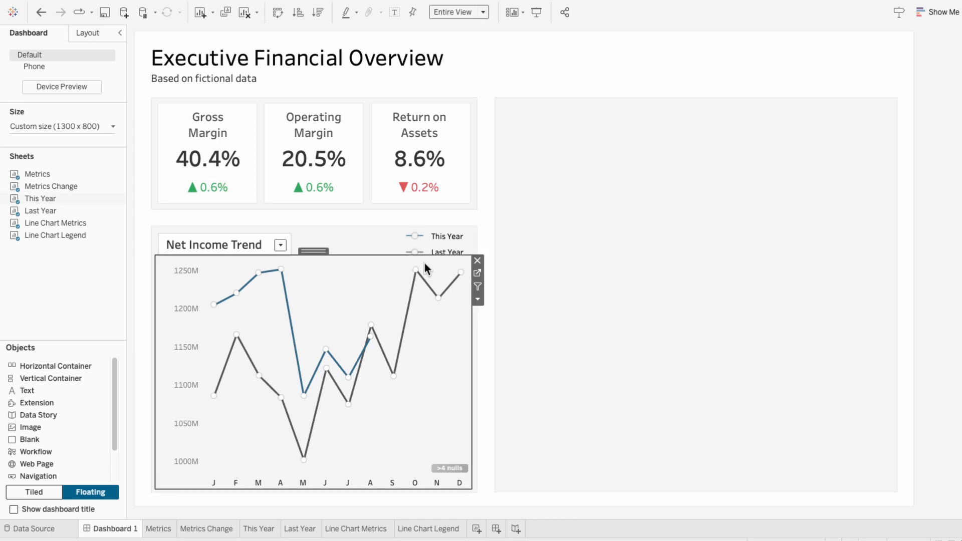
{"action": "left_click", "coordinate": [344, 260]}
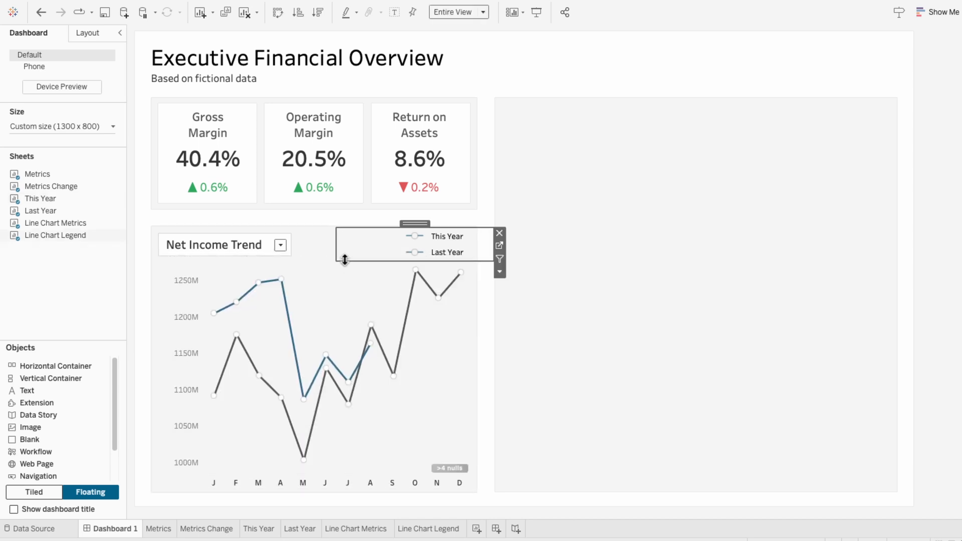
{"action": "left_click", "coordinate": [326, 258]}
{"action": "left_click_drag", "start_coordinate": [345, 256], "coordinate": [343, 269]}
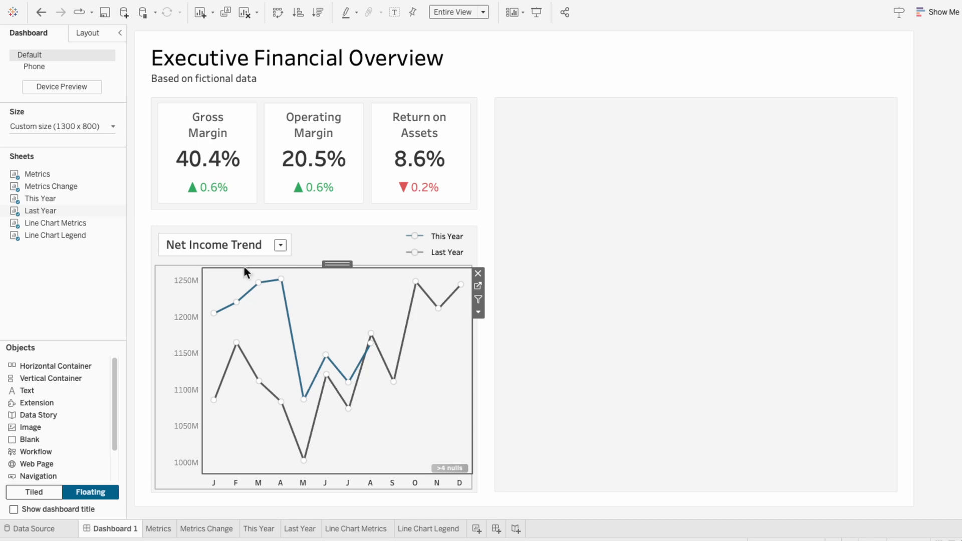
{"action": "left_click_drag", "start_coordinate": [244, 269], "coordinate": [244, 265]}
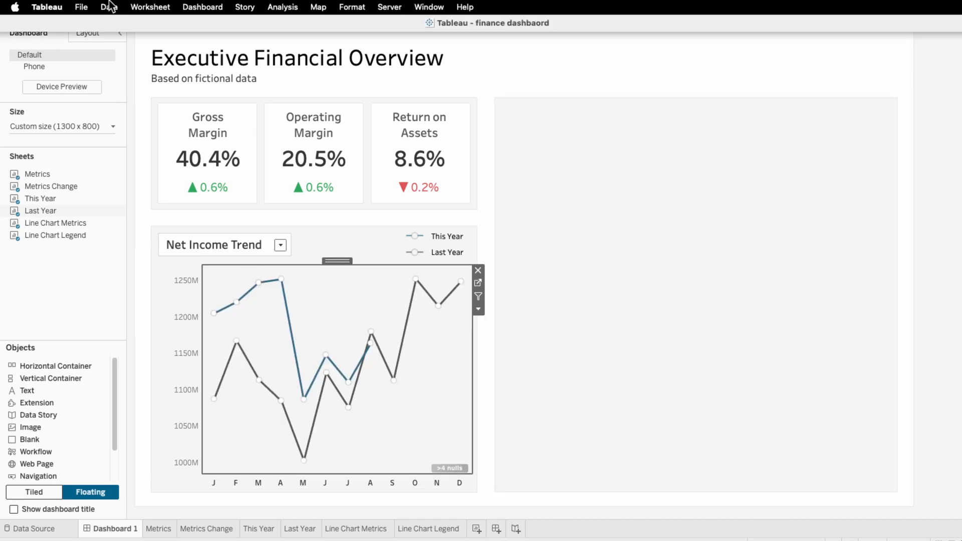
Connect the CFO Level Financial Metrics Excel file again as a second data source
{"action": "left_click", "coordinate": [108, 7]}
{"action": "left_click", "coordinate": [107, 22]}
{"action": "left_click", "coordinate": [135, 137]}
{"action": "key", "text": "Escape"}
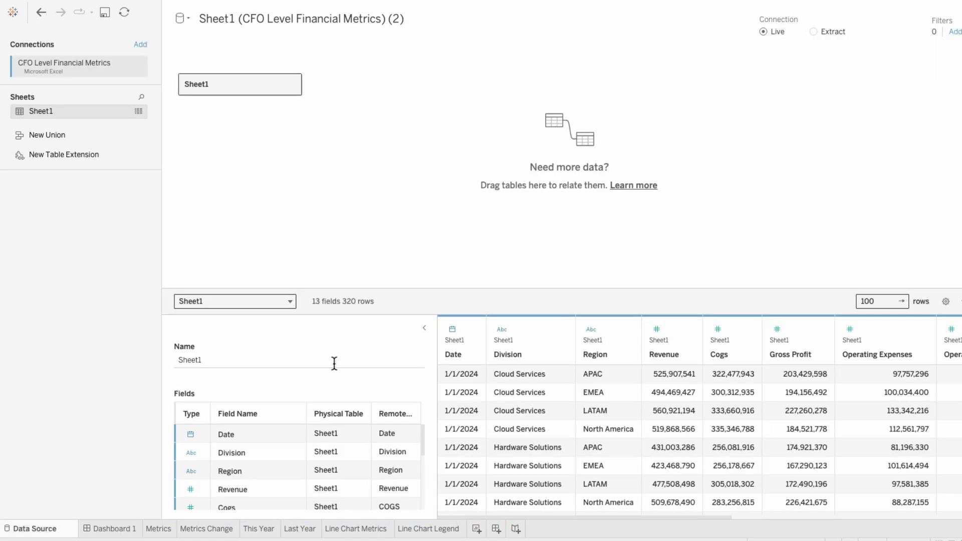
Examine the second data source's fields from the Line Chart Legend sheet and go back to the data source page
{"action": "left_click", "coordinate": [414, 528]}
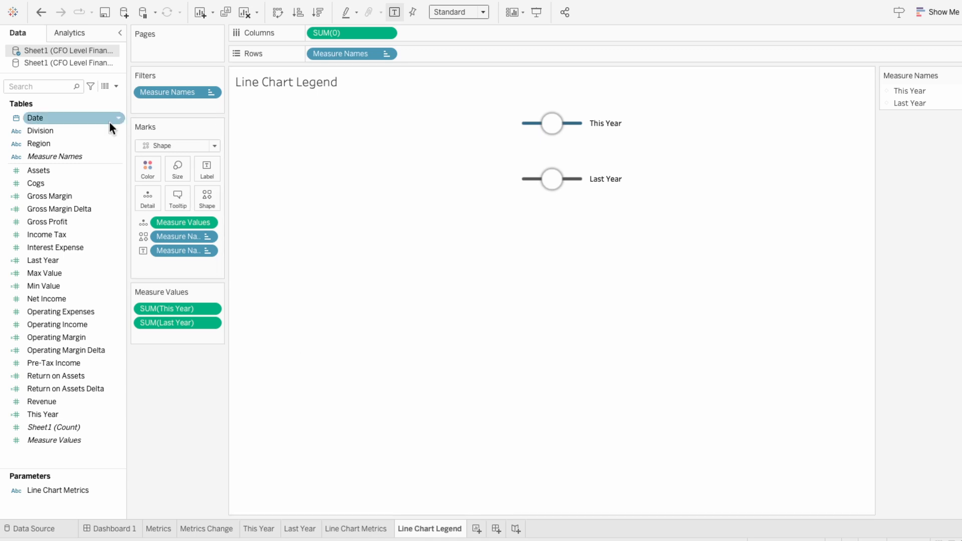
{"action": "left_click", "coordinate": [64, 62]}
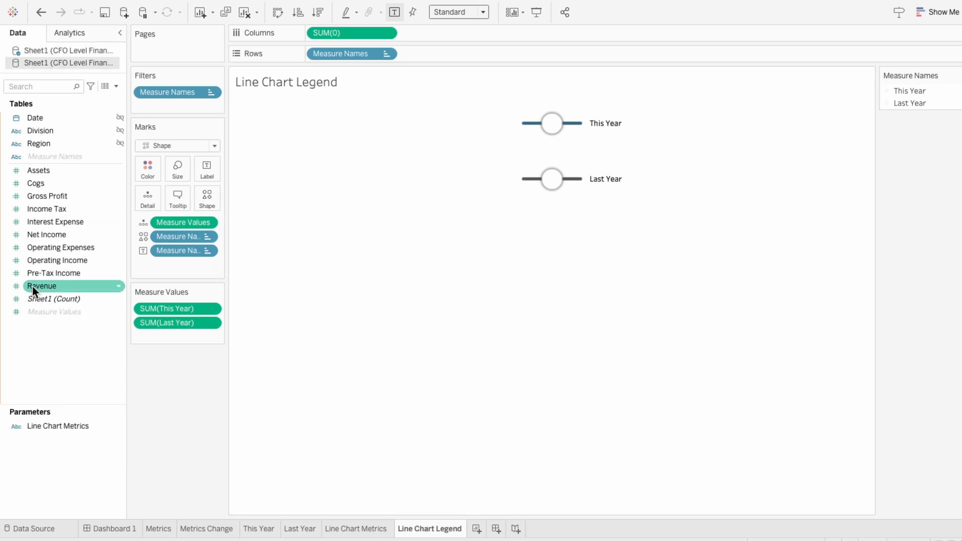
{"action": "left_click", "coordinate": [51, 532]}
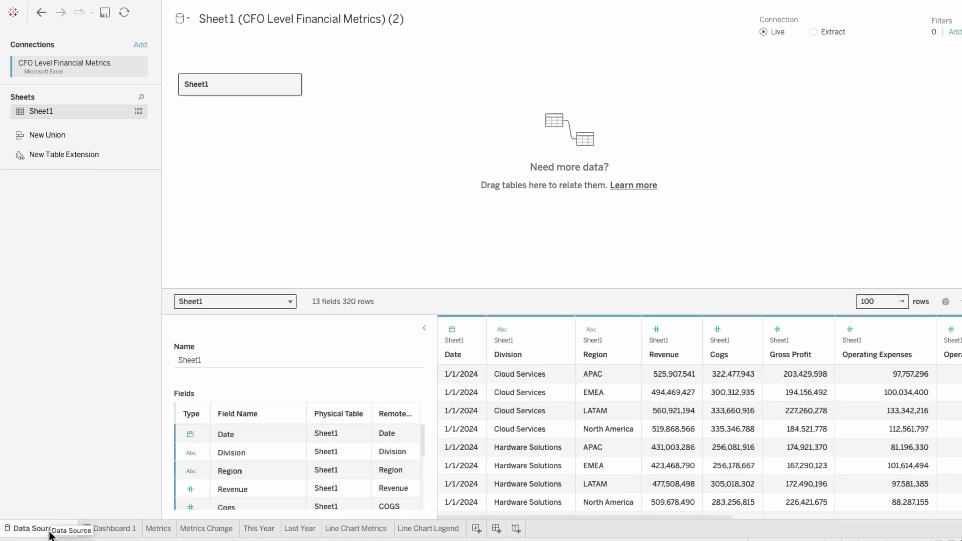
Pivot all measure columns from Revenue through Assets into rows in the second data source
{"action": "left_click_drag", "start_coordinate": [514, 516], "coordinate": [600, 515]}
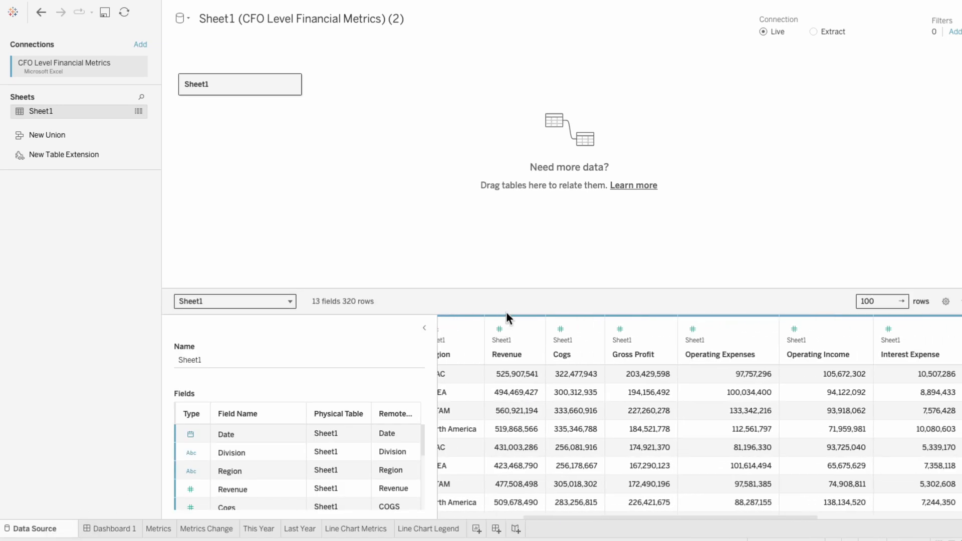
{"action": "left_click", "coordinate": [520, 325]}
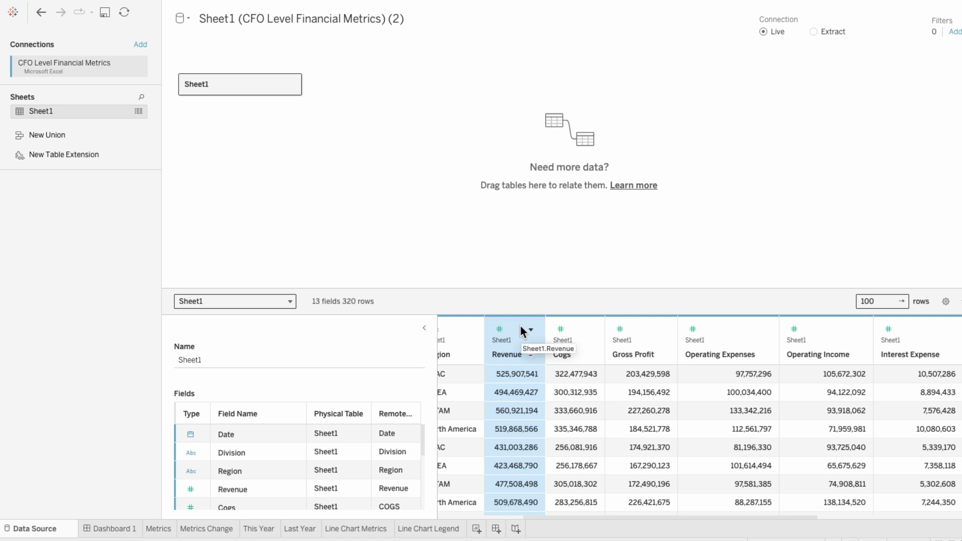
{"action": "left_click_drag", "start_coordinate": [643, 519], "coordinate": [839, 521]}
{"action": "left_click", "coordinate": [956, 332], "text": "shift"}
{"action": "left_click", "coordinate": [956, 331]}
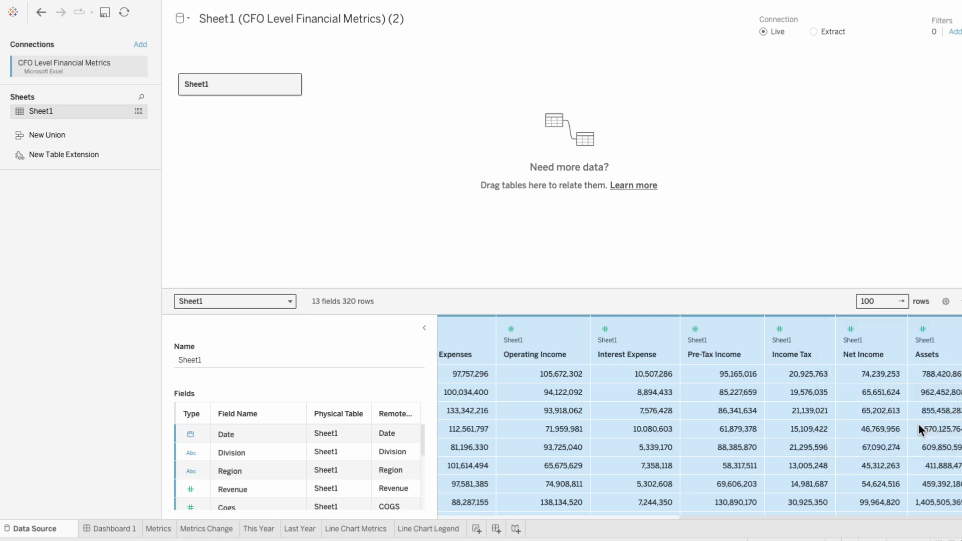
{"action": "left_click", "coordinate": [918, 427]}
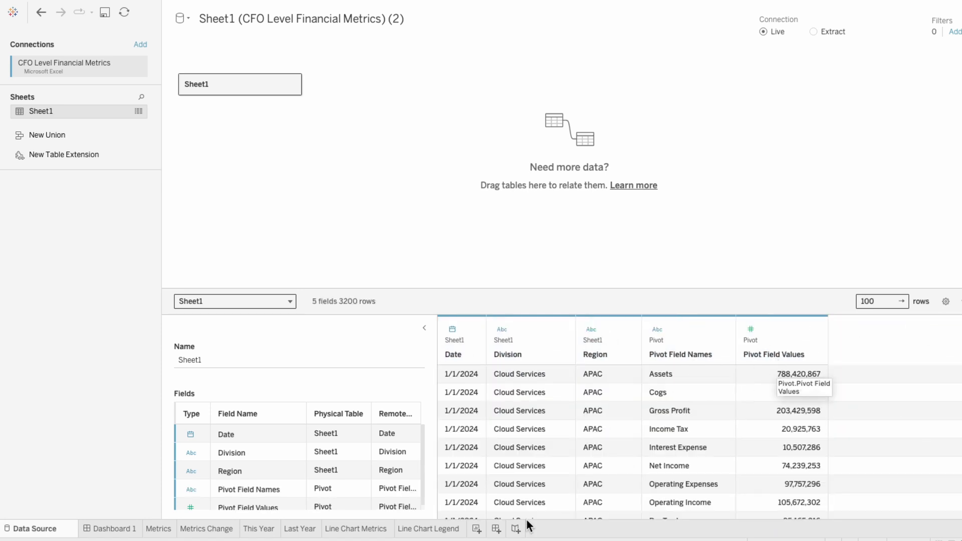
Create a new worksheet and name it Waterfall - Income Statement
{"action": "left_click", "coordinate": [477, 528]}
{"action": "double_click", "coordinate": [476, 529]}
{"action": "type", "text": "Waterfall - Income S"}
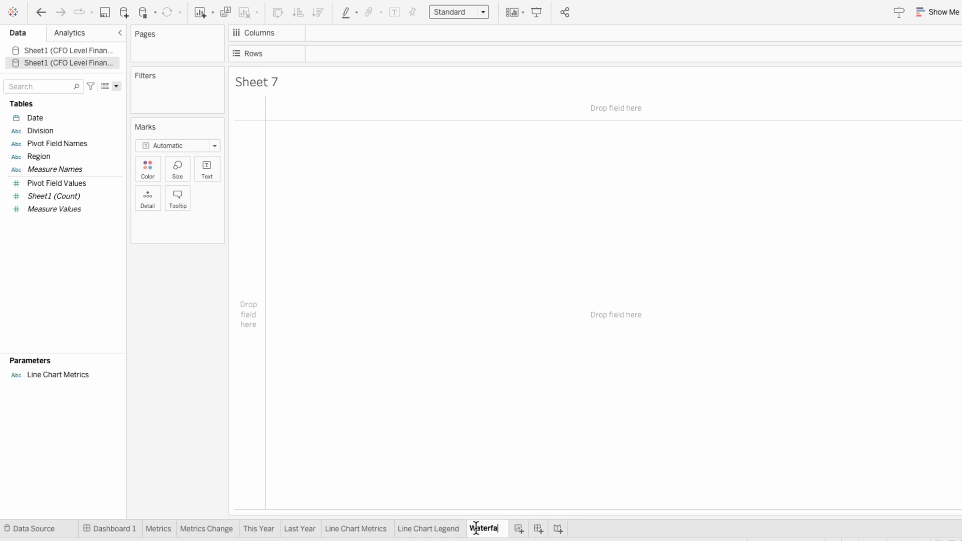
{"action": "type", "text": "tatement"}
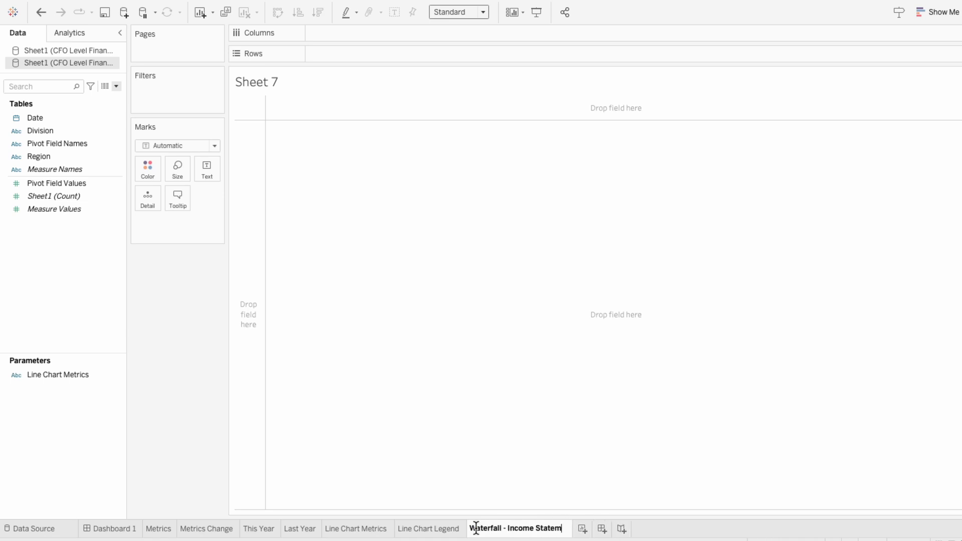
{"action": "key", "text": "Return"}
Build a text table with Pivot Field Names on rows and the sum of Pivot Field Values as text
{"action": "left_click_drag", "start_coordinate": [65, 144], "coordinate": [310, 59]}
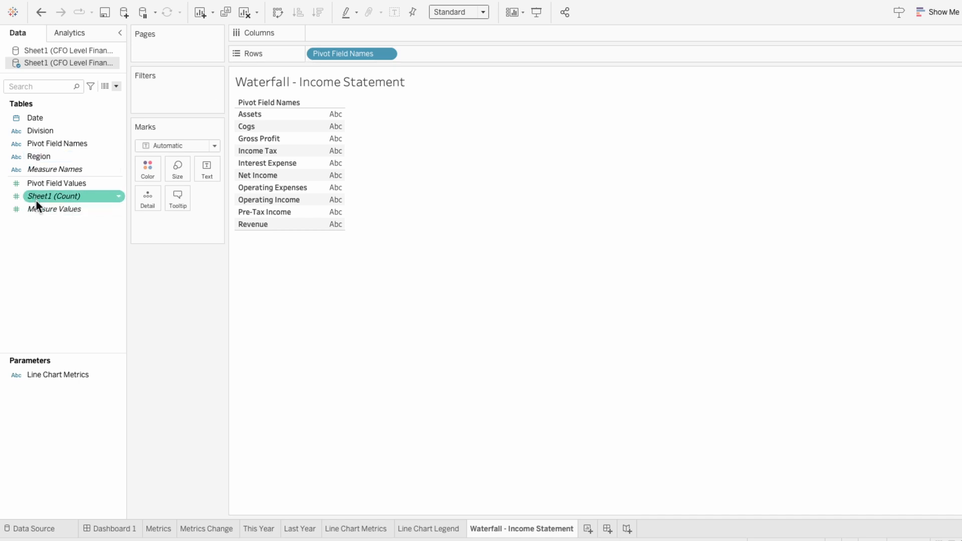
{"action": "left_click_drag", "start_coordinate": [37, 182], "coordinate": [143, 218]}
{"action": "left_click", "coordinate": [144, 223]}
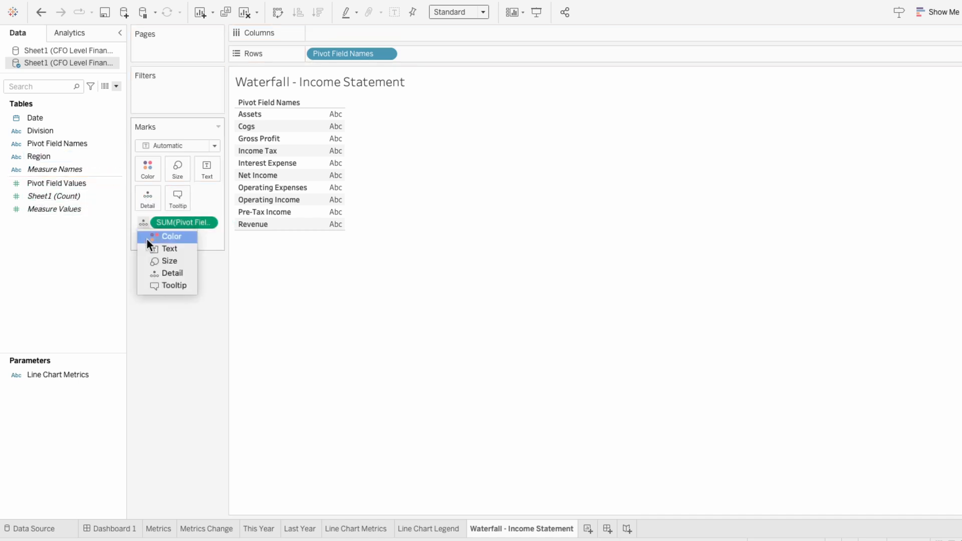
{"action": "left_click", "coordinate": [151, 253]}
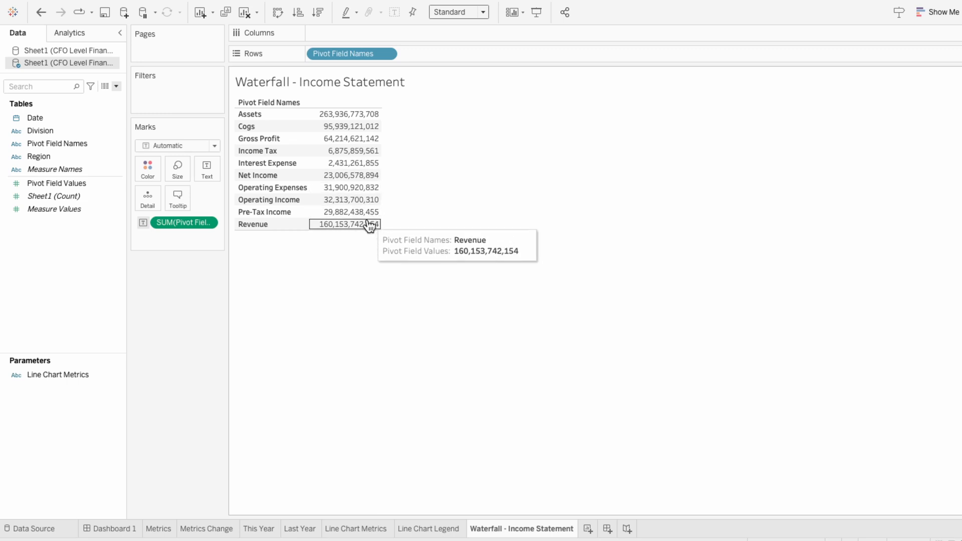
Create a calculated field named Values with + / - and begin its formula with IF [Pivot Field Names] = "Cogs"
{"action": "left_click", "coordinate": [115, 86]}
{"action": "left_click", "coordinate": [113, 98]}
{"action": "type", "text": "Values with + / -"}
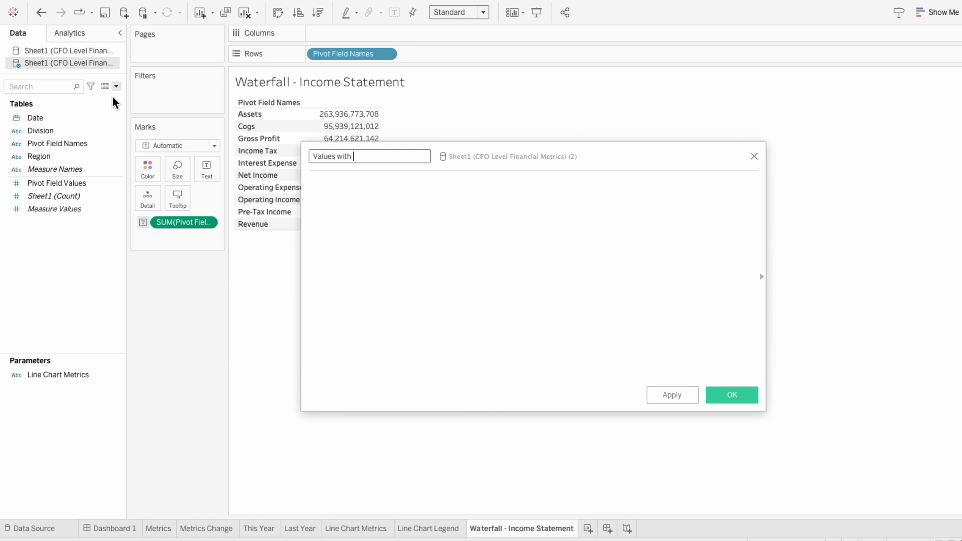
{"action": "key", "text": "Tab"}
{"action": "type", "text": "IF piv"}
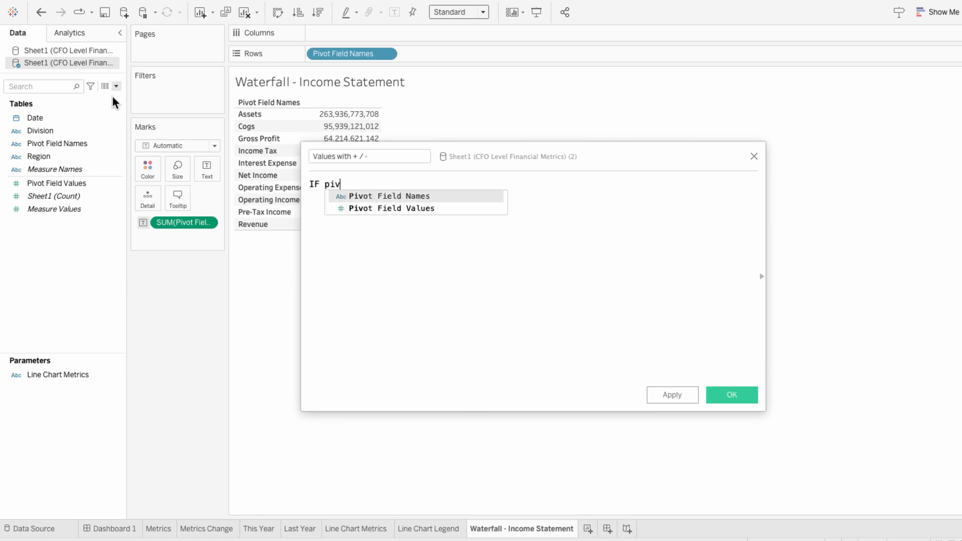
{"action": "key", "text": "Return"}
{"action": "type", "text": "= \"Cogs\""}
{"action": "key", "text": "Return"}
Add OR conditions to the formula matching [Pivot Field Names] to "Income Tax", "Interest Expense" and "Operating Expenses"
{"action": "type", "text": "OR piv"}
{"action": "key", "text": "Return"}
{"action": "type", "text": "= \"Income Tax\""}
{"action": "key", "text": "Return"}
{"action": "type", "text": "OR piv"}
{"action": "key", "text": "Return"}
{"action": "type", "text": "= \"Interest Expense\""}
{"action": "key", "text": "Return"}
{"action": "type", "text": "OR piv"}
{"action": "key", "text": "Return"}
{"action": "type", "text": "= \"Operating Expenses\""}
{"action": "key", "text": "Return"}
Finish the formula with THEN -[Pivot Field Values] ELSE [Pivot Field Values] END and save the calculated field
{"action": "type", "text": "THEN -pivot"}
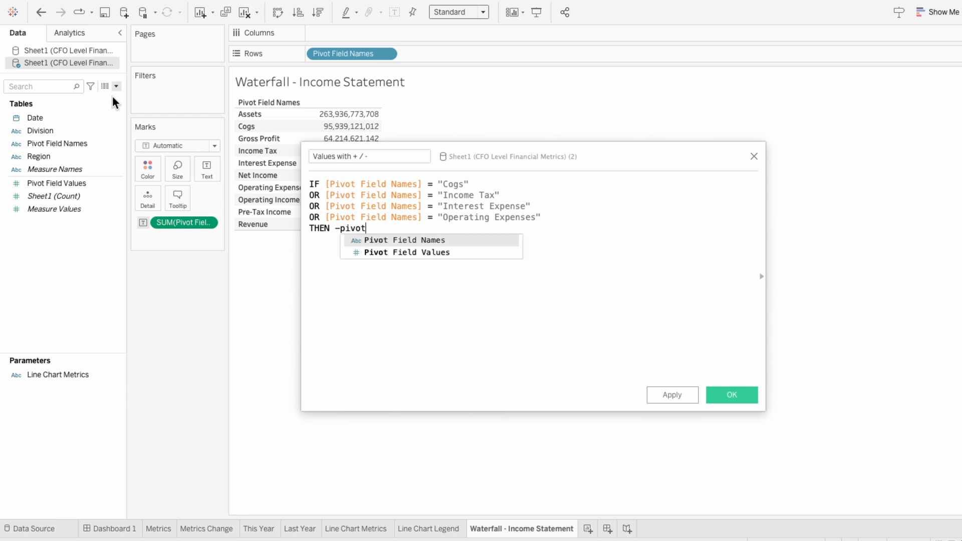
{"action": "key", "text": "Down"}
{"action": "key", "text": "Return"}
{"action": "key", "text": "Return"}
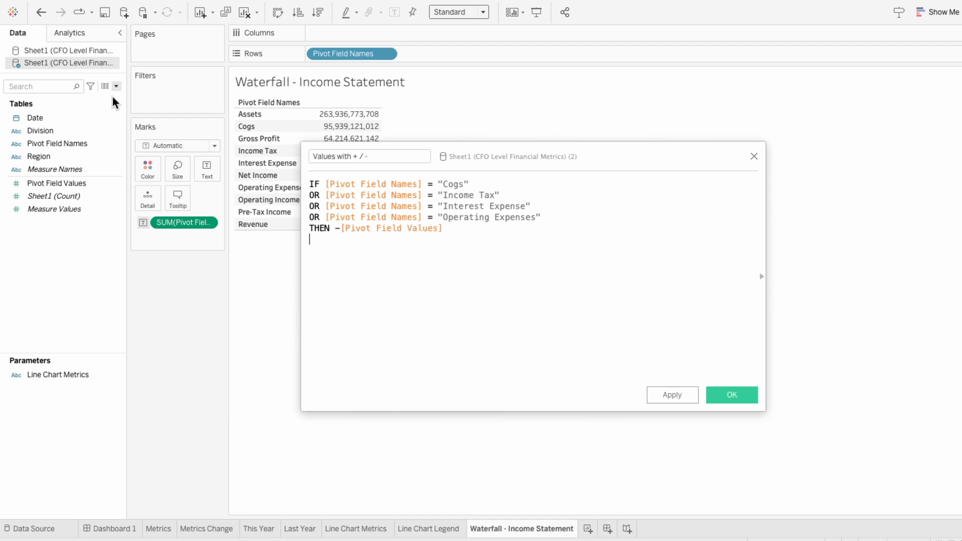
{"action": "type", "text": "ELSE pivot"}
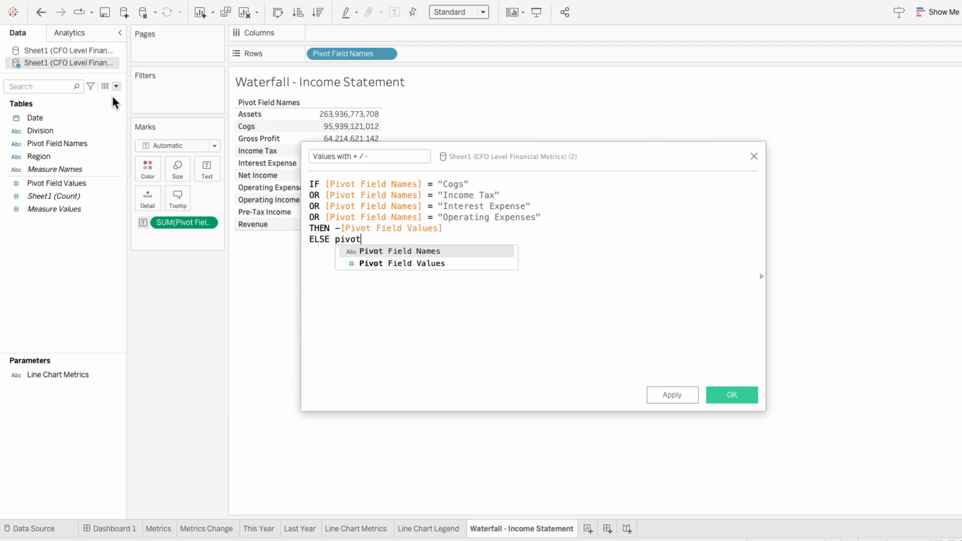
{"action": "key", "text": "Down"}
{"action": "key", "text": "Return"}
{"action": "type", "text": "END"}
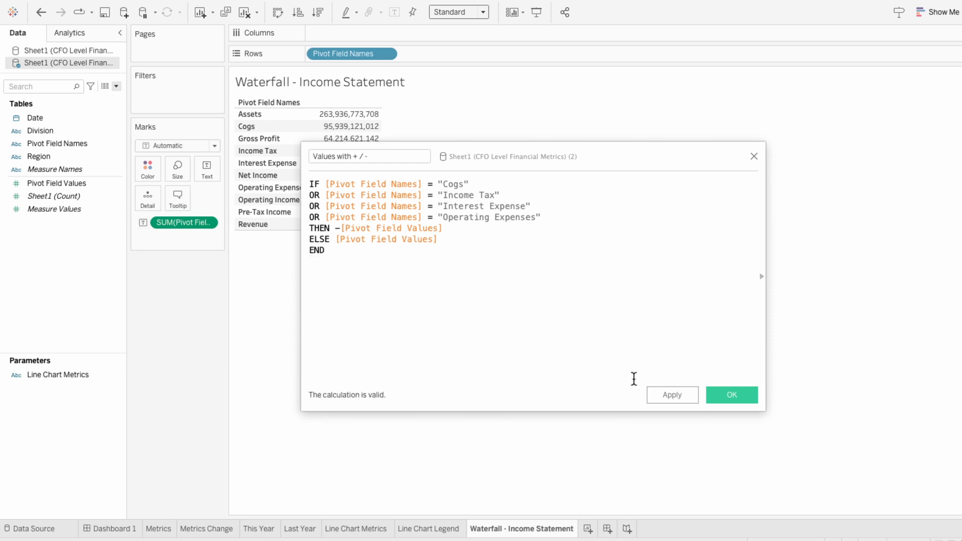
{"action": "left_click", "coordinate": [722, 395]}
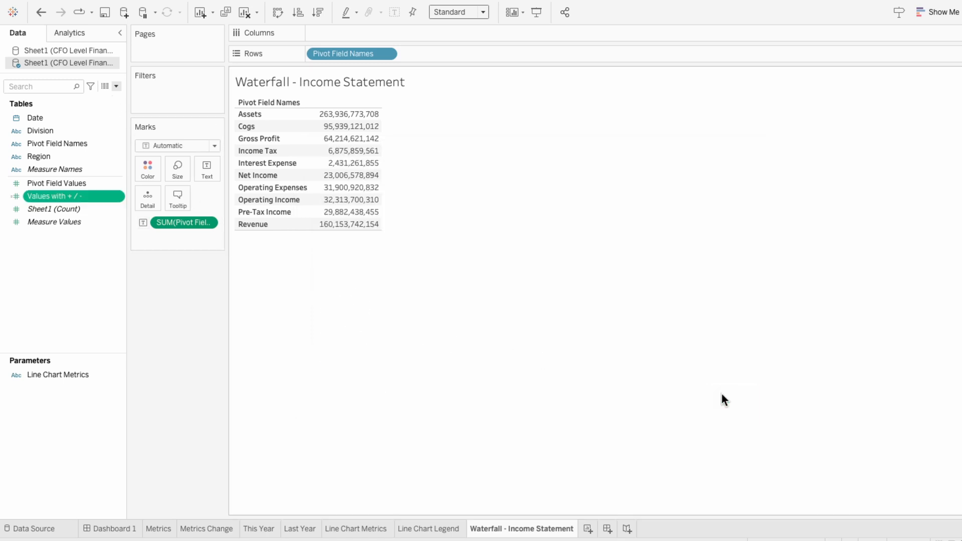
Add Values with + / - to the table and filter Pivot Field Names to leave out Assets
{"action": "double_click", "coordinate": [95, 196]}
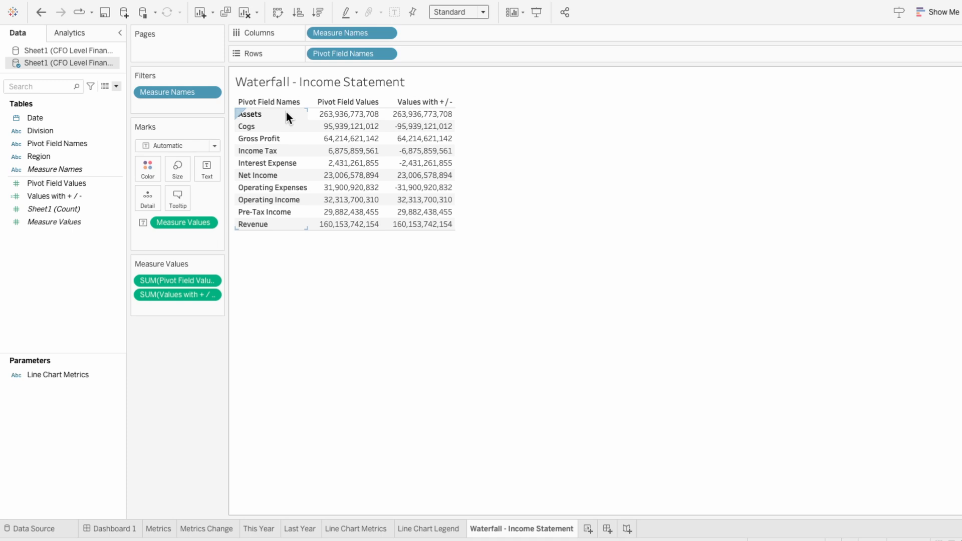
{"action": "left_click_drag", "start_coordinate": [79, 144], "coordinate": [176, 110]}
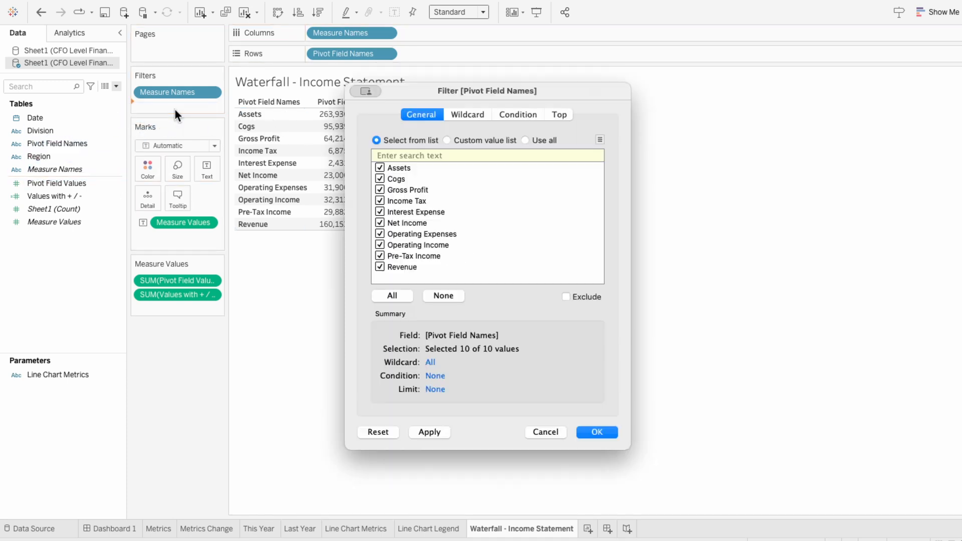
{"action": "left_click", "coordinate": [380, 168]}
{"action": "left_click", "coordinate": [594, 432]}
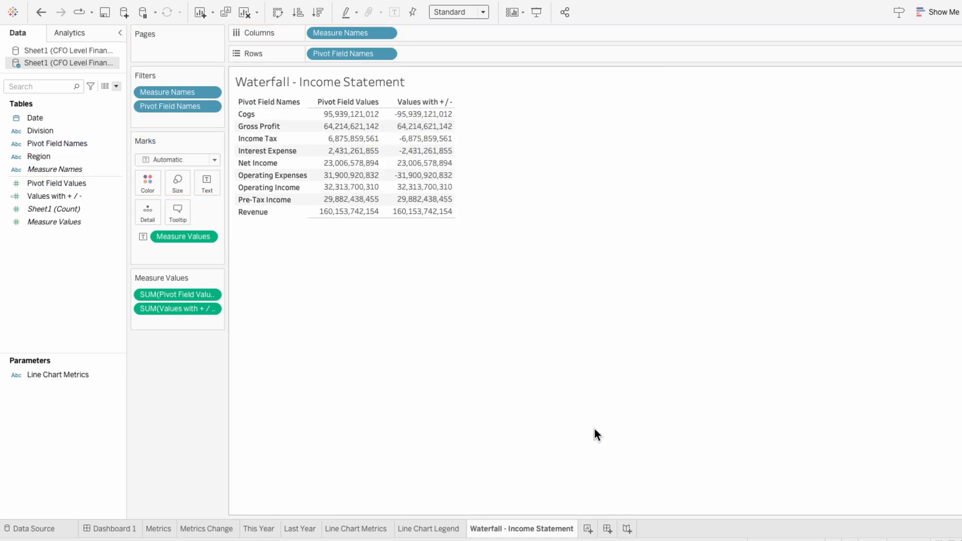
Create a calculated field named Starting and begin its formula with IF [Pivot Field Names] = "Gross Profit"
{"action": "left_click", "coordinate": [116, 87]}
{"action": "left_click", "coordinate": [110, 96]}
{"action": "type", "text": "Starting"}
{"action": "key", "text": "Tab"}
{"action": "type", "text": "IF [Pivot Field Names] = \"G"}
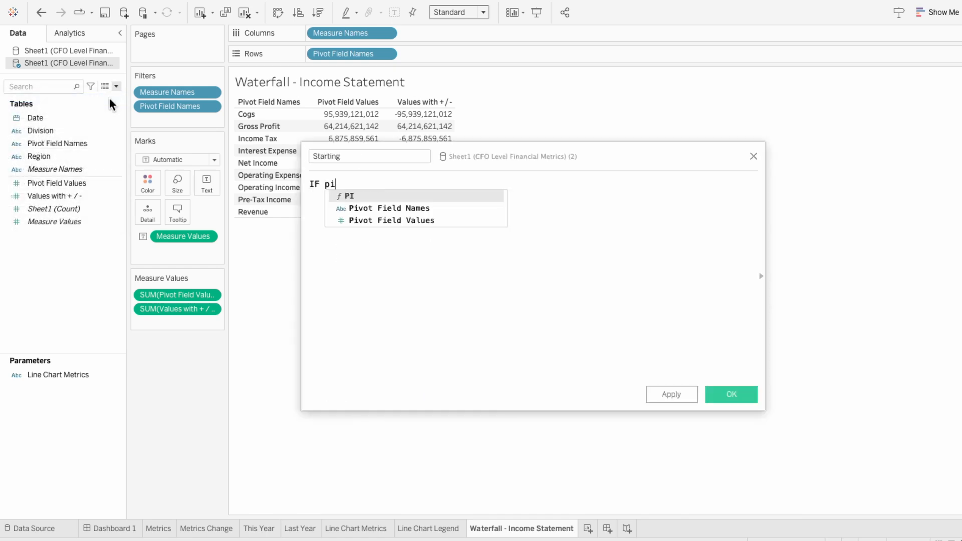
{"action": "type", "text": "ross Profit\" "}
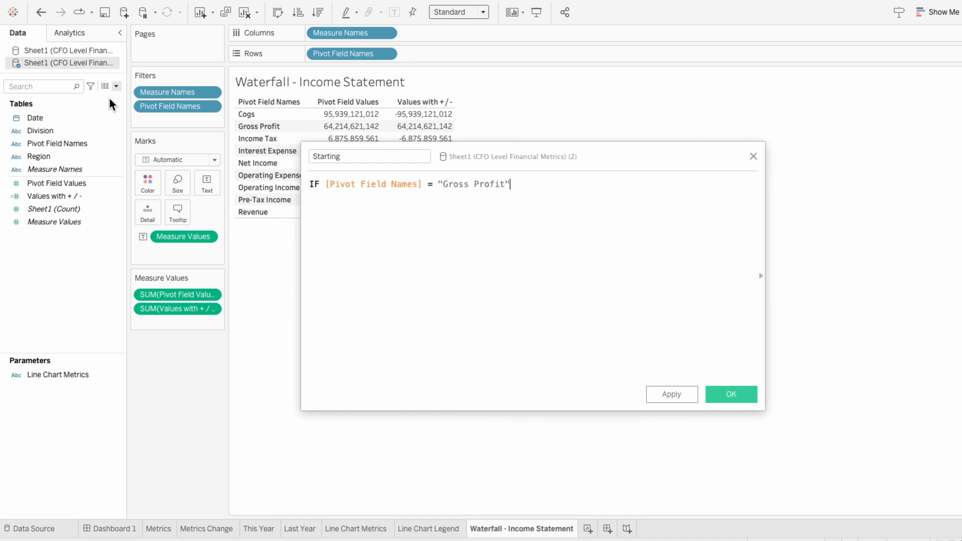
{"action": "type", "text": "OR [Pivot Field Names] = \"Net Income\""}
Add OR conditions to the Starting formula matching [Pivot Field Names] to "Net Income", "Operating Income" and "Pre-Tax Income"
{"action": "key", "text": "Return"}
{"action": "type", "text": "OR piv[Pivot Field Names] = \"Operating Income\""}
{"action": "key", "text": "Return"}
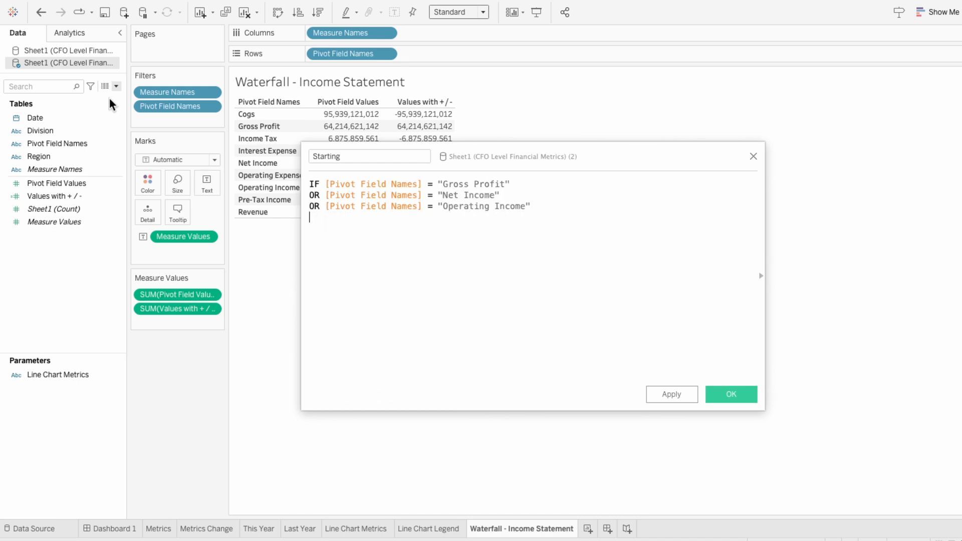
{"action": "type", "text": "OR [Pivot Field Names] = \"Pre-Tax Income\" "}
{"action": "type", "text": "THEN 0"}
Complete the Starting formula with THEN 0 ELSE [Values with + / -] END, save it and add Starting to the table
{"action": "key", "text": "Return"}
{"action": "type", "text": "ELSE values"}
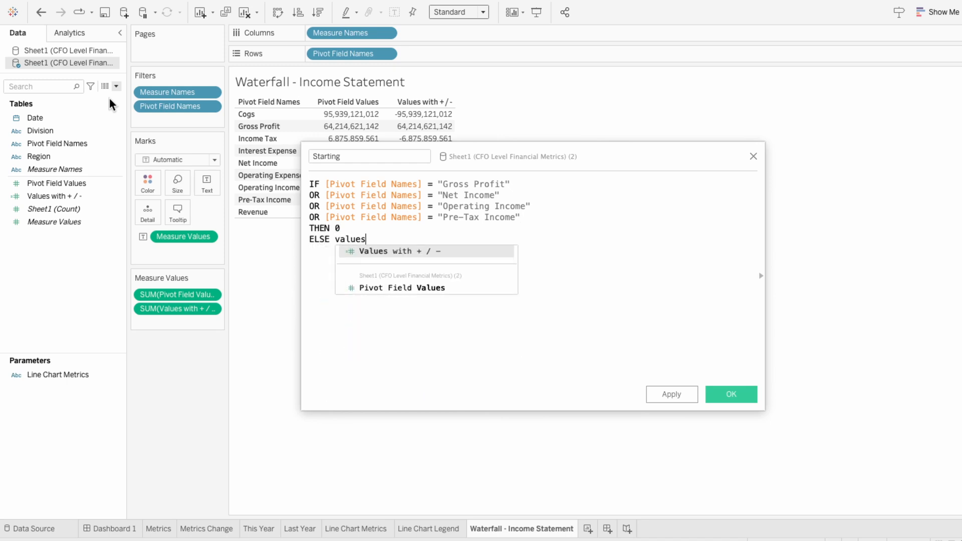
{"action": "key", "text": "Return"}
{"action": "type", "text": "END"}
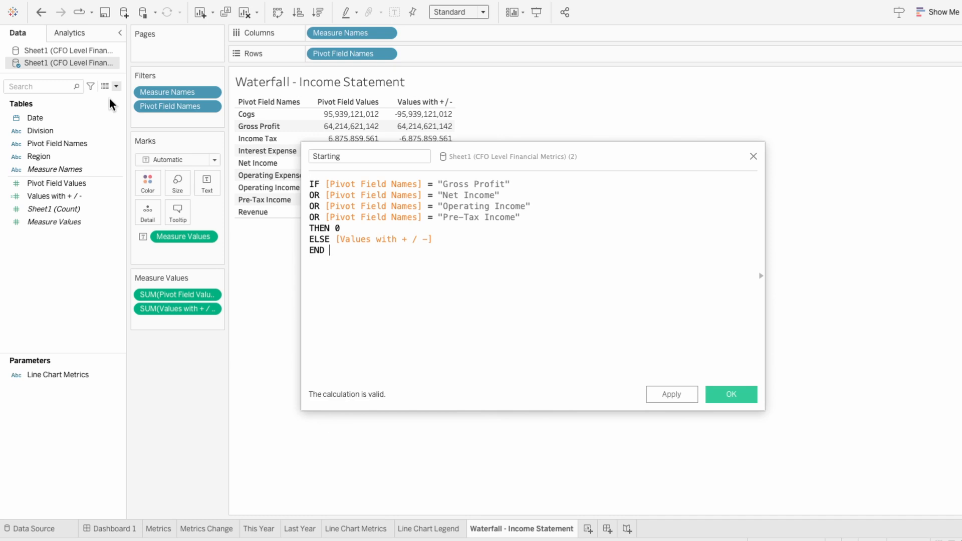
{"action": "left_click", "coordinate": [719, 398]}
{"action": "left_click_drag", "start_coordinate": [75, 196], "coordinate": [183, 323]}
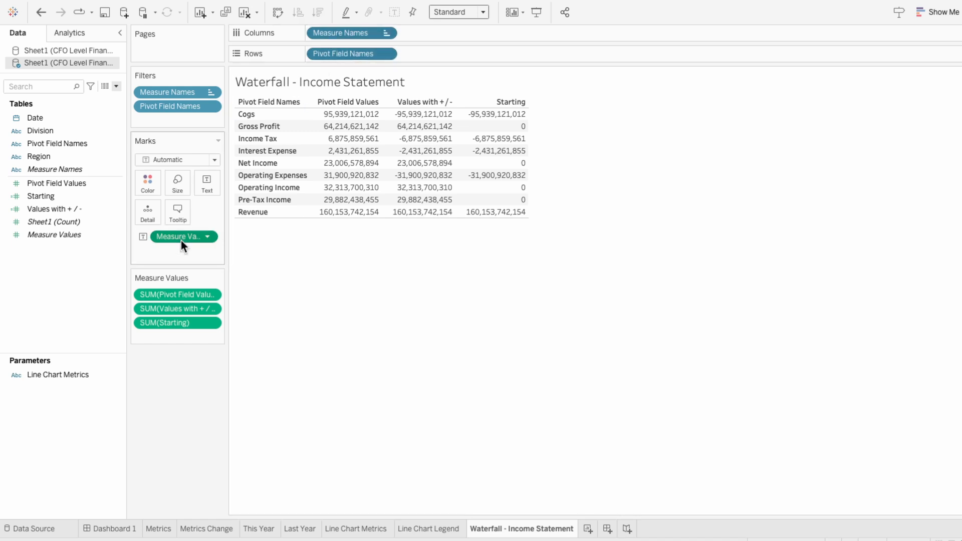
Clear the table from the Waterfall - Income Statement sheet and place Pivot Field Names on Columns
{"action": "key", "text": "Delete"}
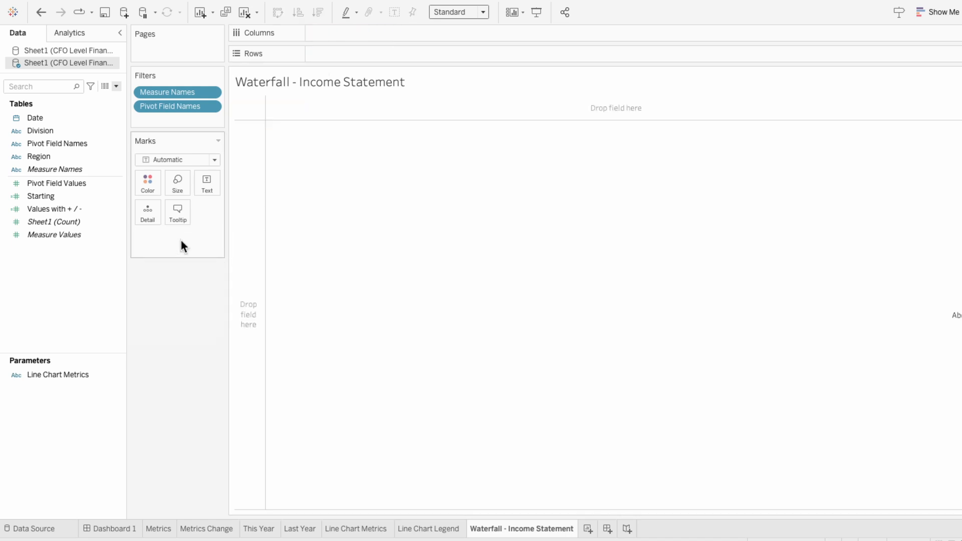
{"action": "left_click_drag", "start_coordinate": [86, 147], "coordinate": [350, 35]}
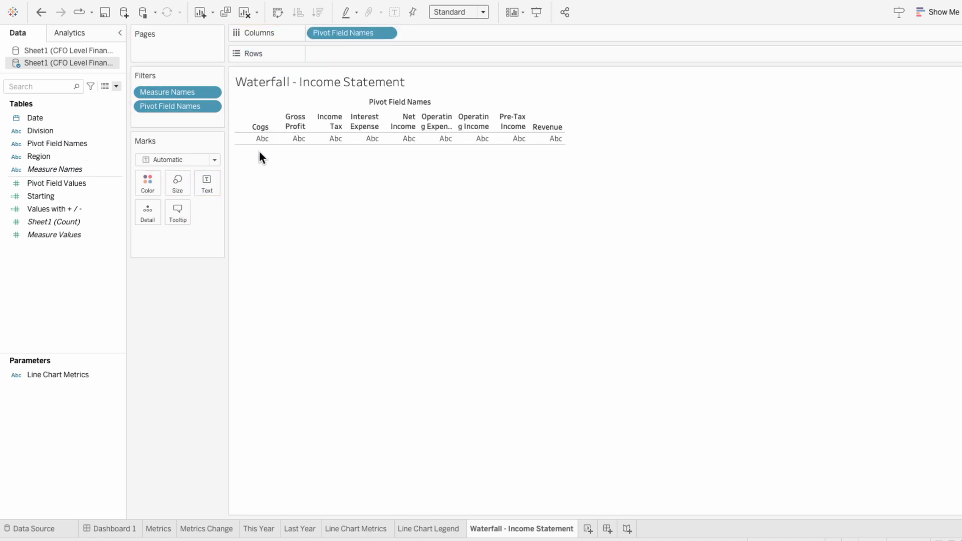
Sort Pivot Field Names manually as Revenue, Cogs, Gross Profit, Operating Expenses, Operating Income, Interest Expense, Pre-Tax Income, Income Tax, Net Income
{"action": "right_click", "coordinate": [367, 35]}
{"action": "left_click", "coordinate": [384, 90]}
{"action": "left_click", "coordinate": [443, 254]}
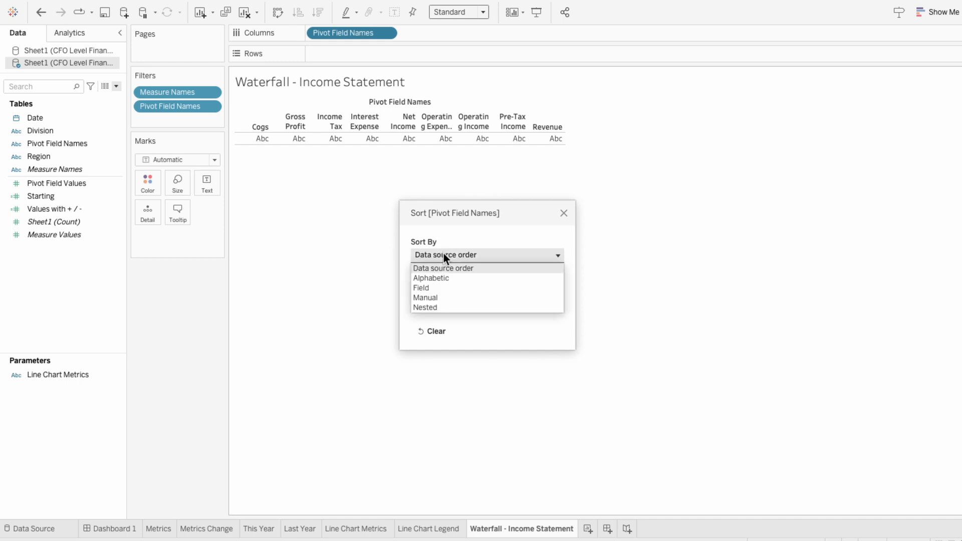
{"action": "left_click", "coordinate": [445, 296]}
{"action": "left_click_drag", "start_coordinate": [442, 378], "coordinate": [462, 352]}
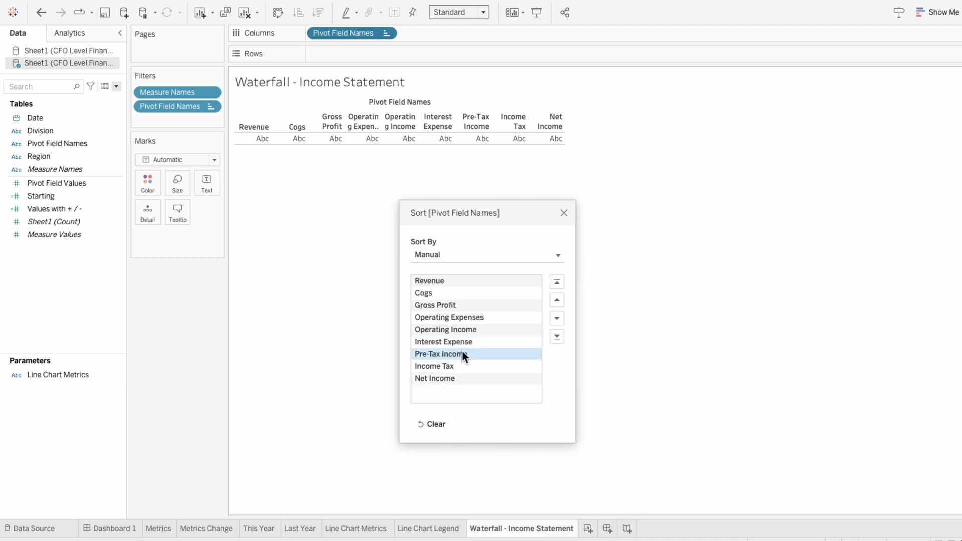
{"action": "left_click", "coordinate": [563, 214]}
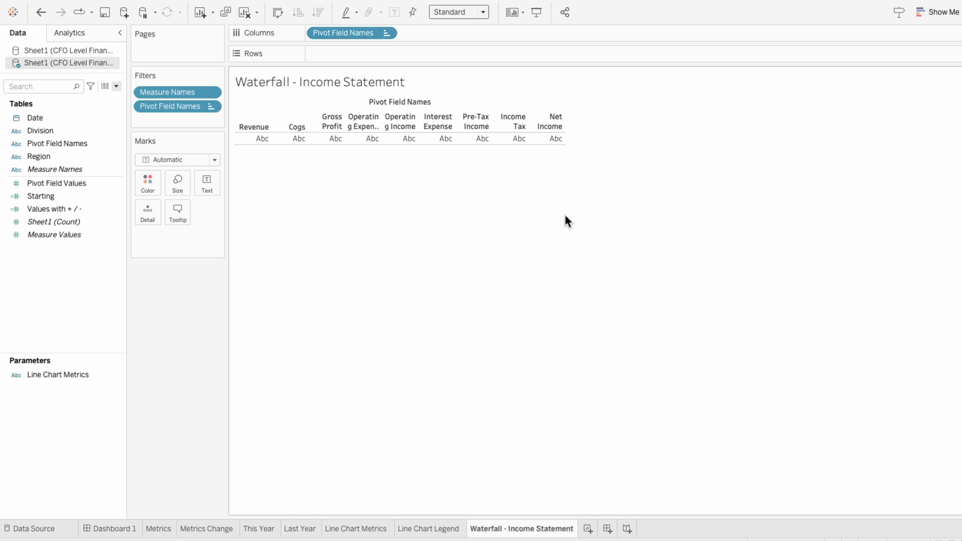
Plot Starting on Rows as a Running Total and change the mark type to Gantt Bar
{"action": "left_click_drag", "start_coordinate": [45, 196], "coordinate": [359, 52]}
{"action": "mouse_move", "coordinate": [337, 349]}
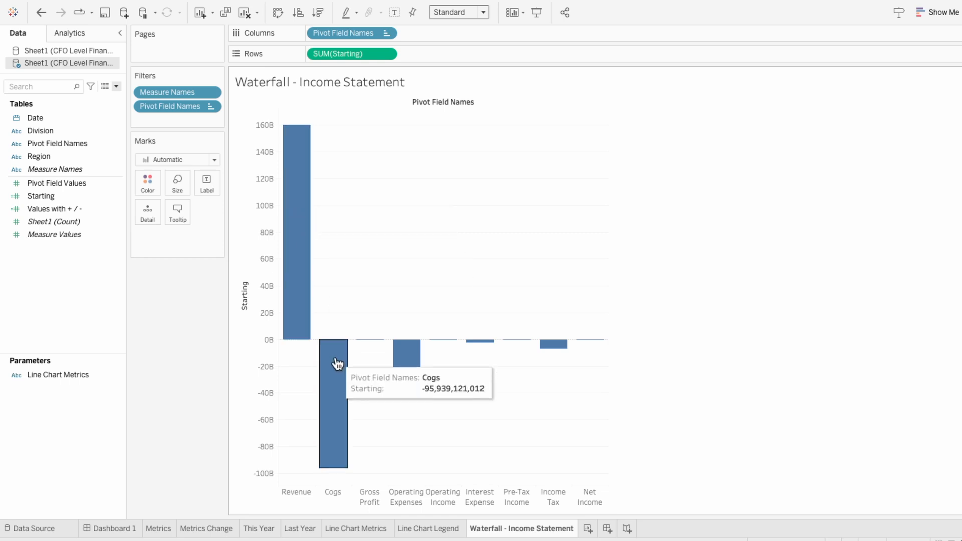
{"action": "right_click", "coordinate": [338, 52]}
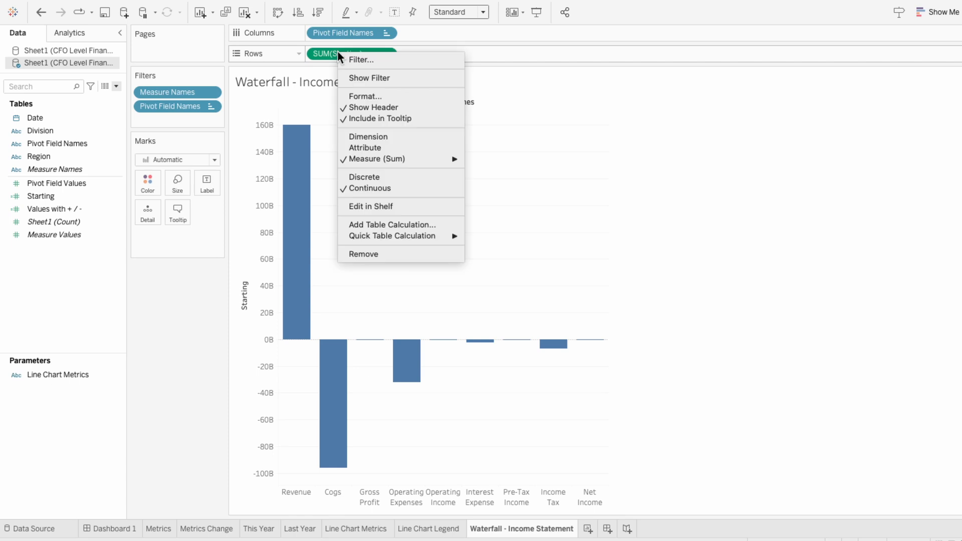
{"action": "mouse_move", "coordinate": [362, 232]}
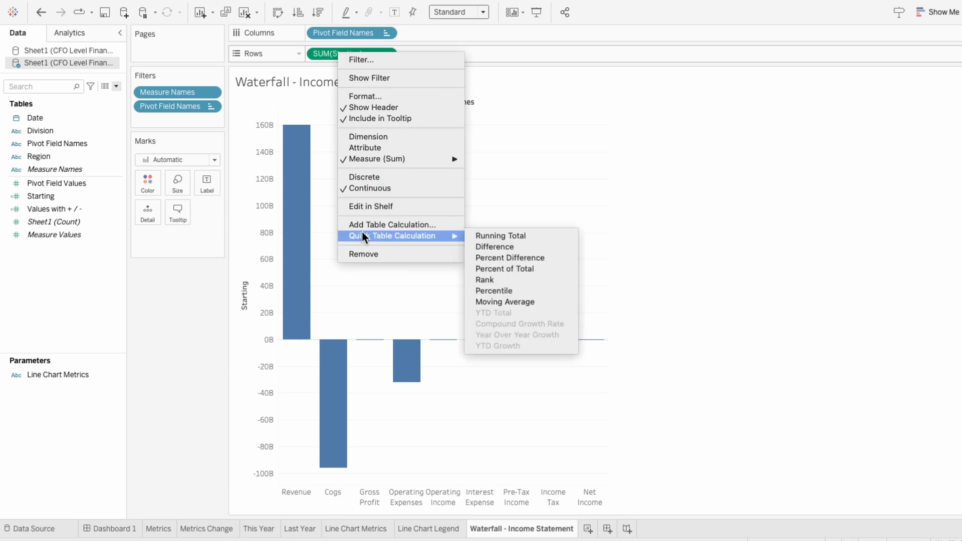
{"action": "left_click", "coordinate": [498, 236]}
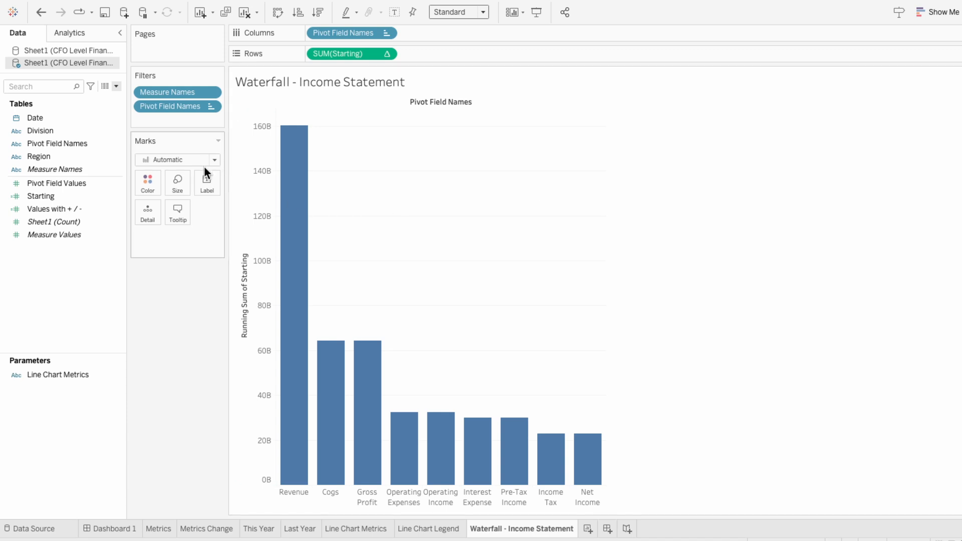
{"action": "left_click", "coordinate": [170, 158]}
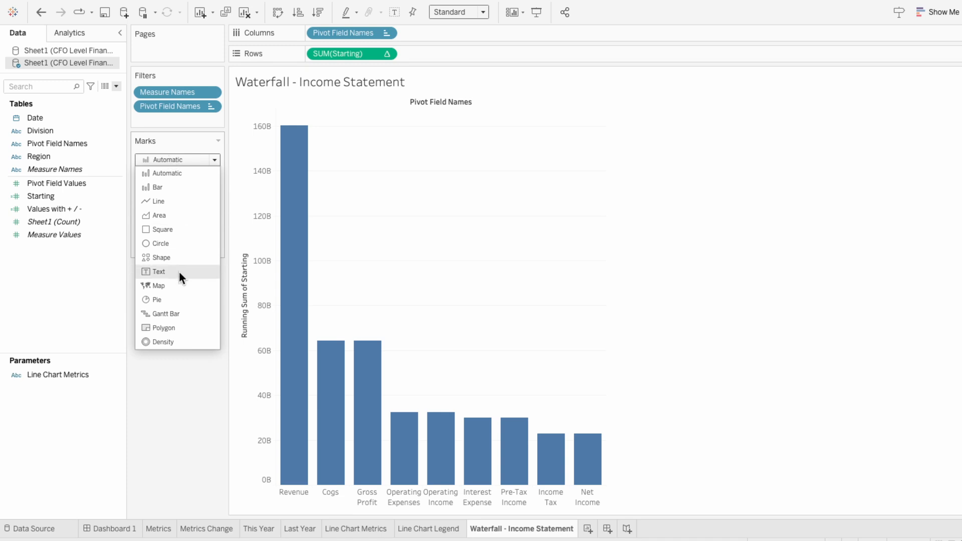
{"action": "left_click", "coordinate": [180, 314]}
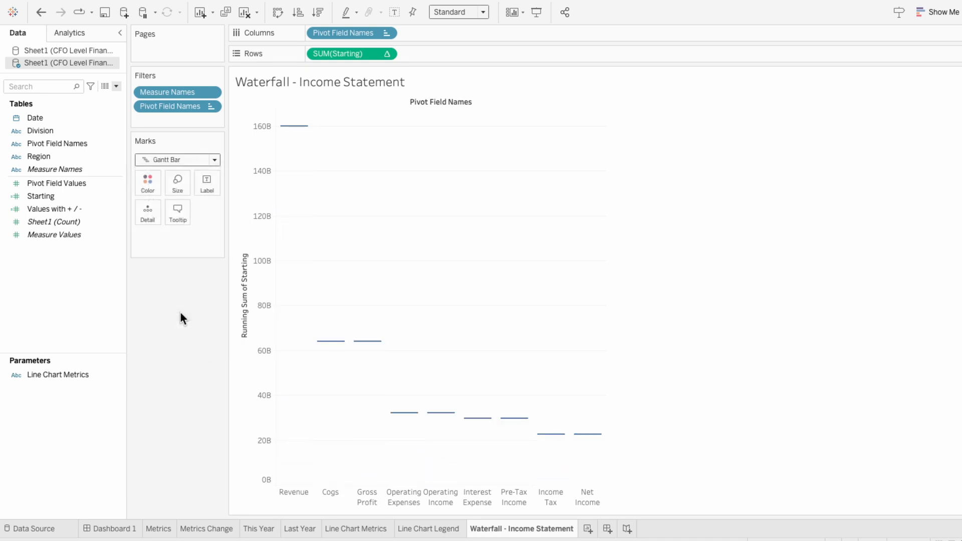
{"action": "mouse_move", "coordinate": [295, 131]}
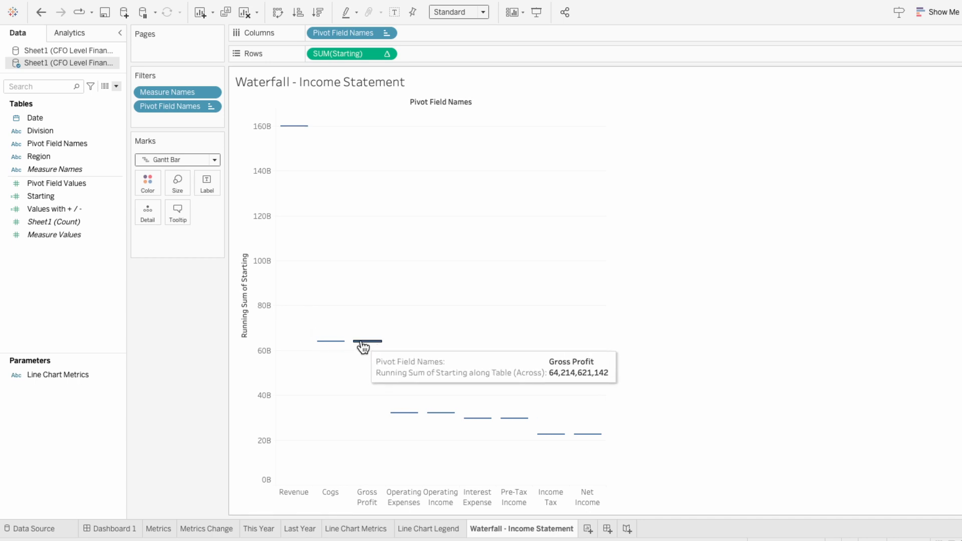
Size the Gantt bars by the negated sum of Values with + / - and check the Cogs and Gross Profit bars
{"action": "left_click", "coordinate": [98, 210]}
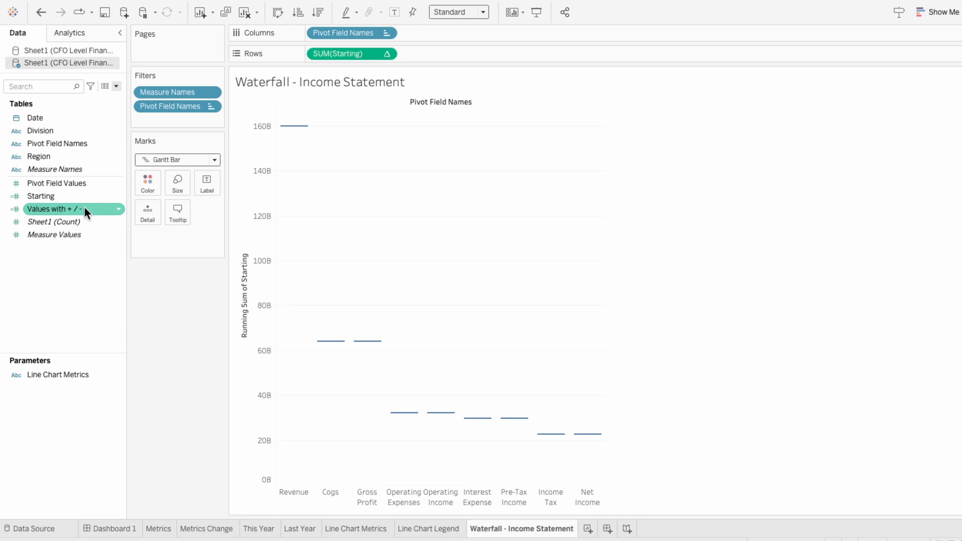
{"action": "left_click_drag", "start_coordinate": [84, 206], "coordinate": [170, 240]}
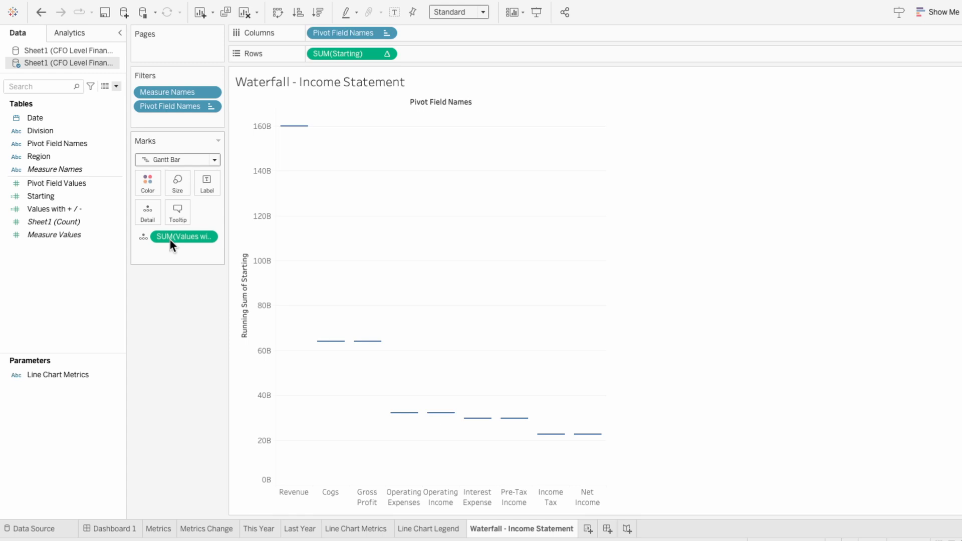
{"action": "double_click", "coordinate": [161, 237]}
{"action": "type", "text": "-"}
{"action": "key", "text": "Return"}
{"action": "left_click", "coordinate": [146, 235]}
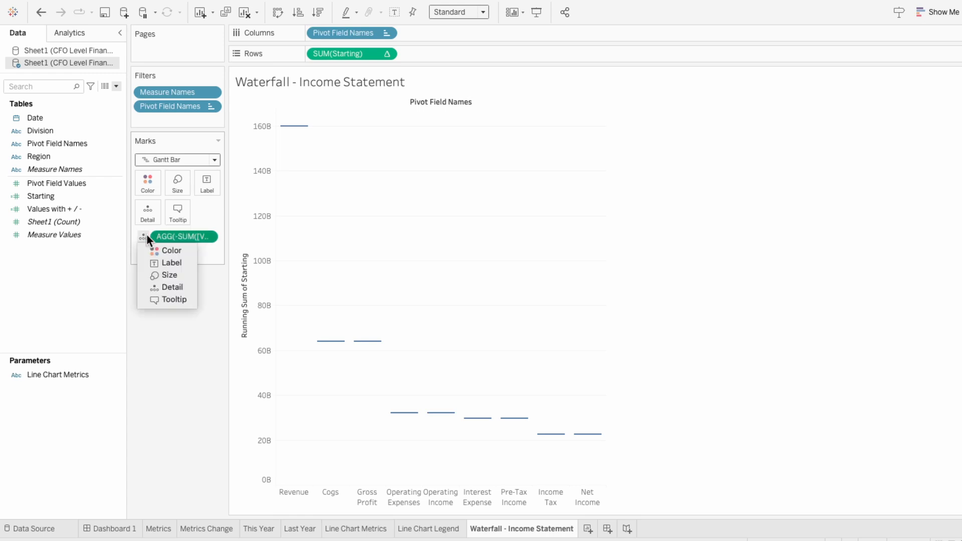
{"action": "left_click", "coordinate": [152, 273]}
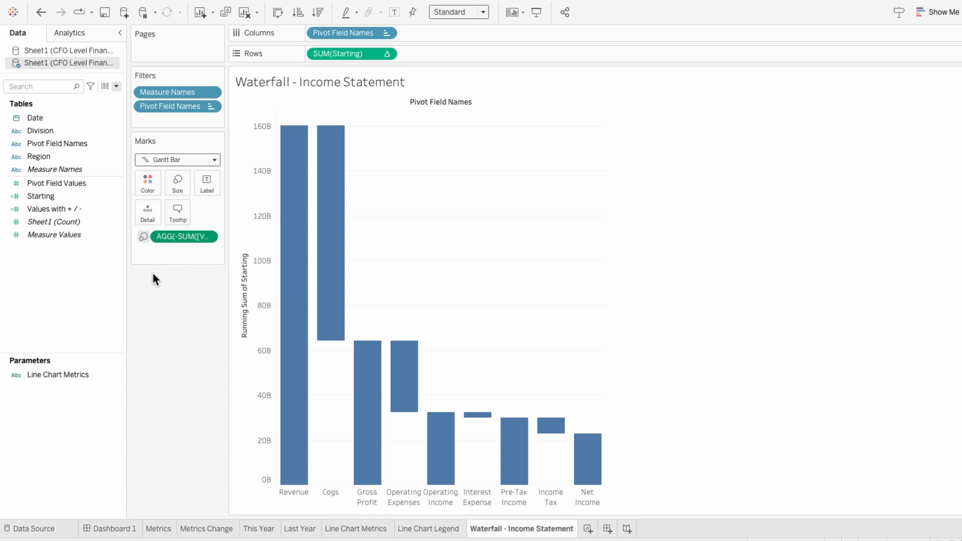
{"action": "mouse_move", "coordinate": [307, 338]}
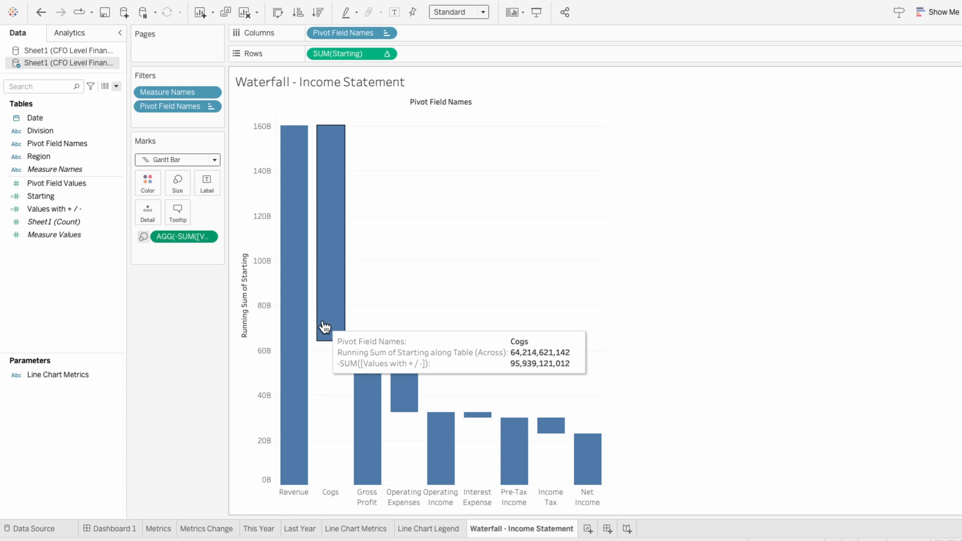
{"action": "mouse_move", "coordinate": [369, 404]}
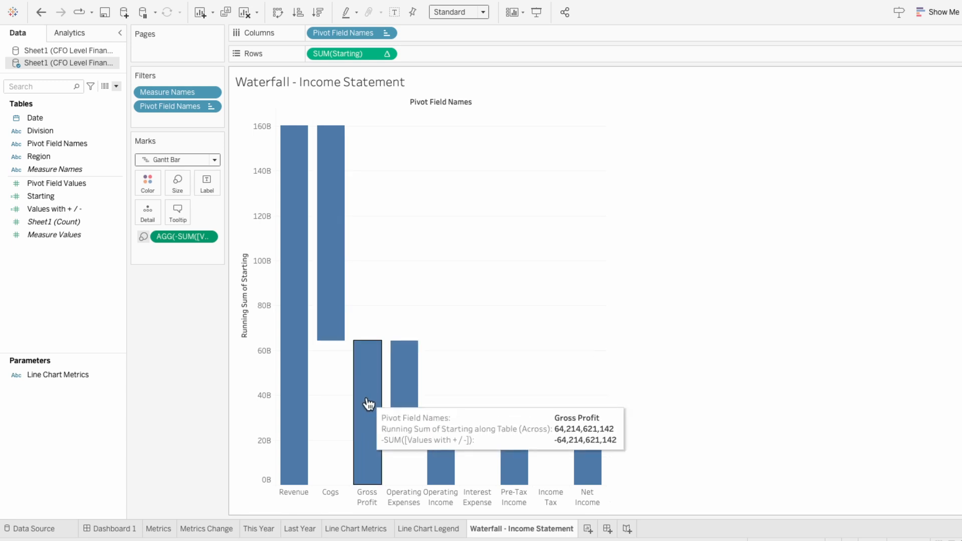
Label the waterfall bars with the sum of Values with + / -
{"action": "left_click_drag", "start_coordinate": [80, 208], "coordinate": [166, 250]}
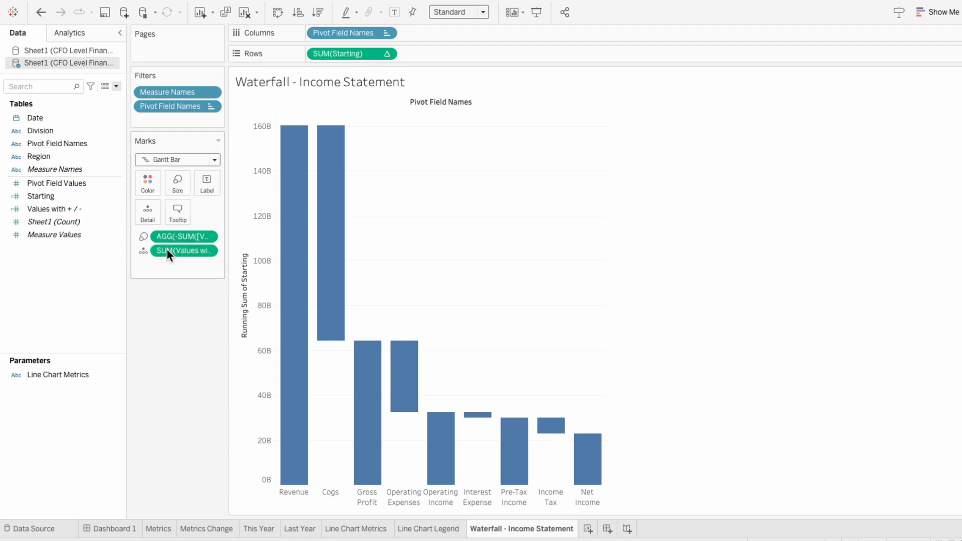
{"action": "left_click", "coordinate": [141, 251]}
{"action": "left_click", "coordinate": [150, 277]}
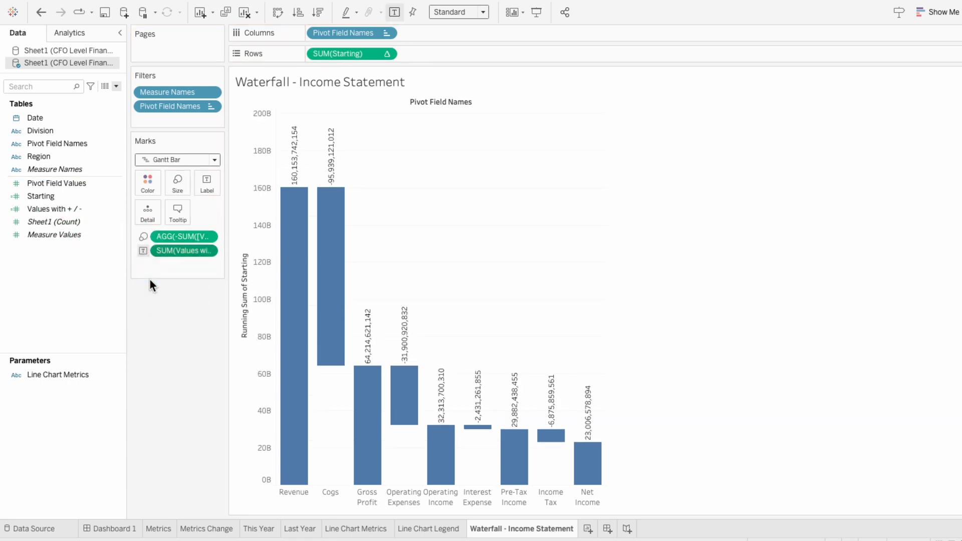
Format the bar labels as Currency (Custom) in Billions (B) with 1 decimal place
{"action": "right_click", "coordinate": [174, 251]}
{"action": "left_click", "coordinate": [182, 293]}
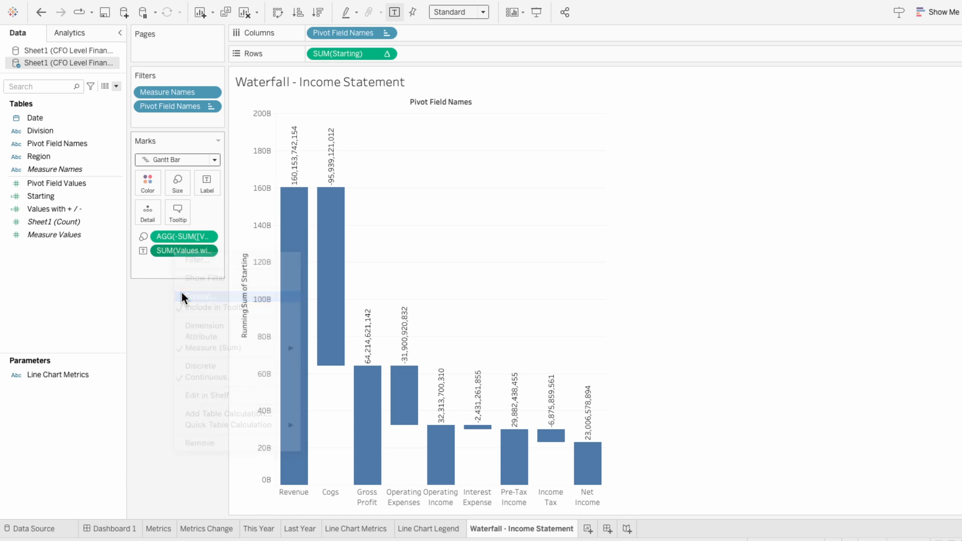
{"action": "left_click", "coordinate": [80, 162]}
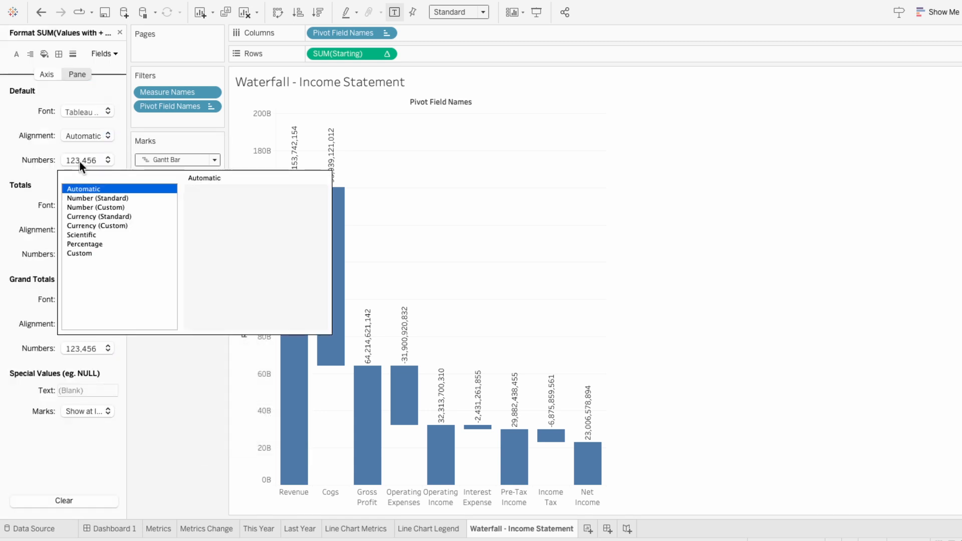
{"action": "left_click", "coordinate": [96, 225]}
{"action": "left_click", "coordinate": [218, 271]}
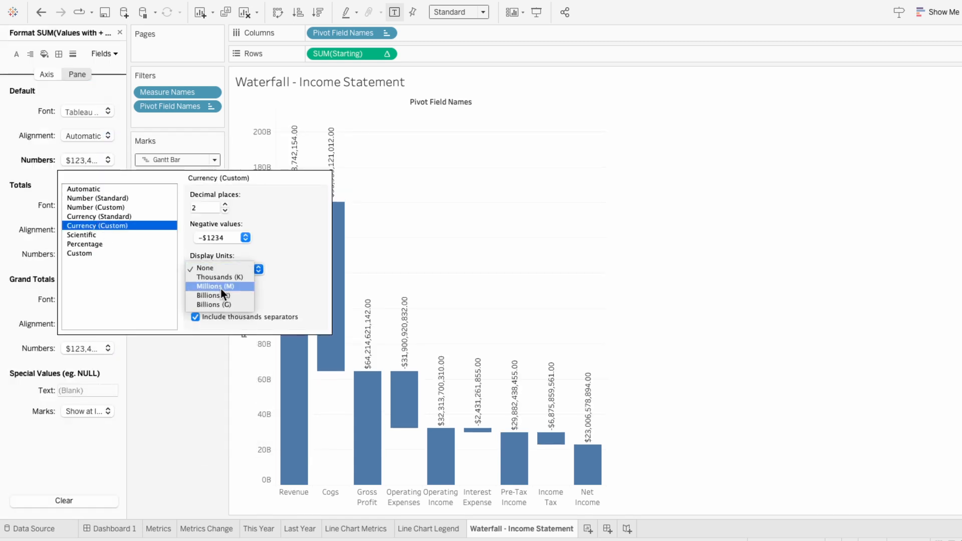
{"action": "left_click", "coordinate": [221, 295]}
{"action": "left_click", "coordinate": [225, 210]}
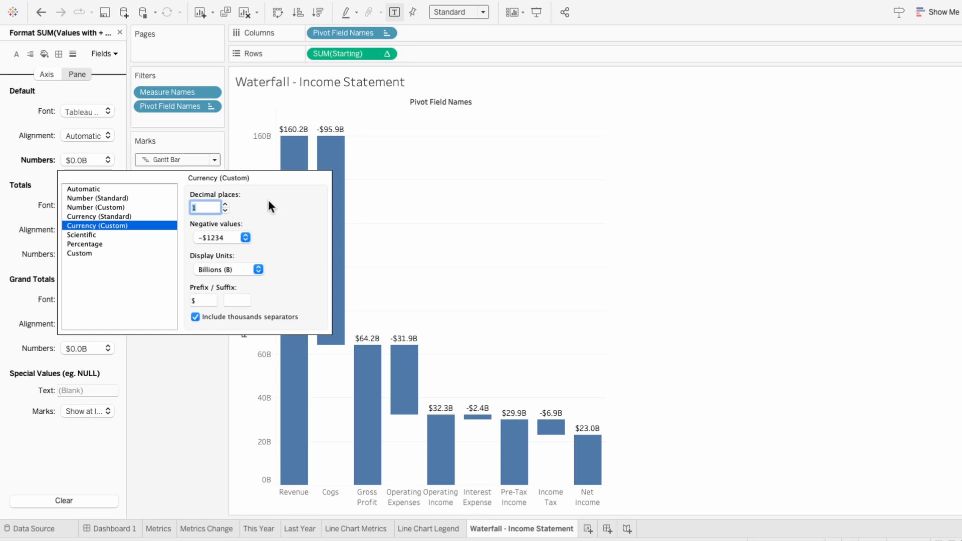
{"action": "left_click", "coordinate": [438, 211]}
{"action": "left_click", "coordinate": [119, 32]}
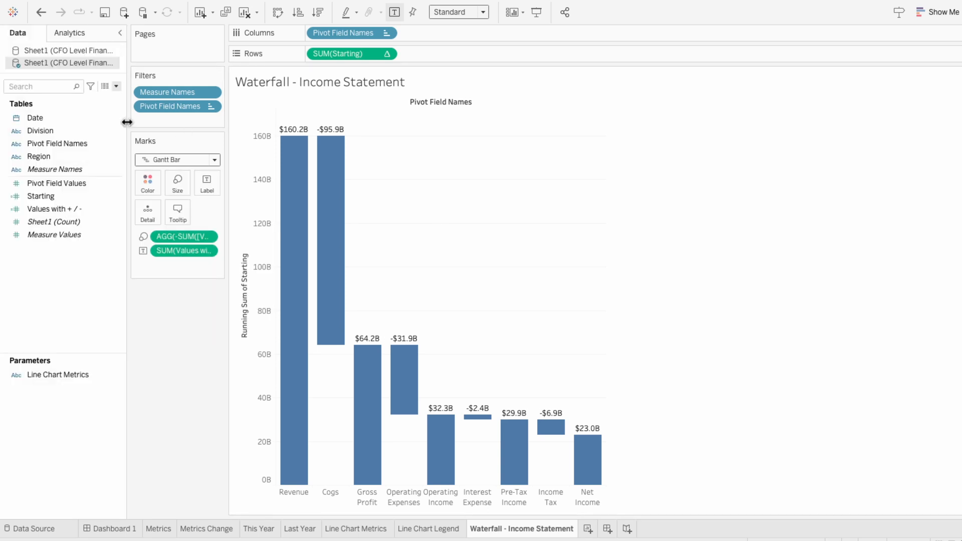
Filter the waterfall chart on Date using a Relative Date filter
{"action": "left_click_drag", "start_coordinate": [50, 119], "coordinate": [144, 119]}
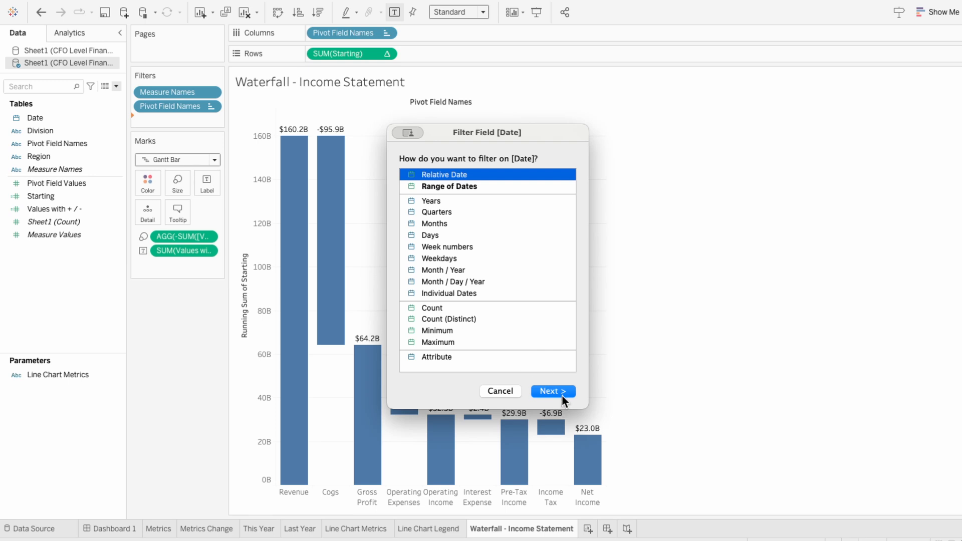
{"action": "left_click", "coordinate": [561, 395]}
{"action": "left_click", "coordinate": [627, 367]}
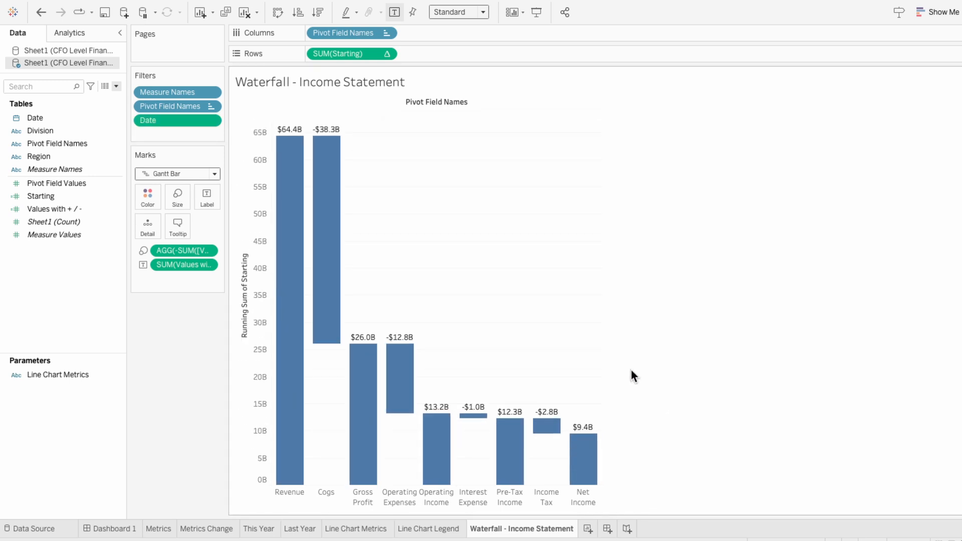
Color the waterfall bars by Pivot Field Names
{"action": "left_click_drag", "start_coordinate": [79, 144], "coordinate": [162, 281]}
{"action": "left_click", "coordinate": [144, 279]}
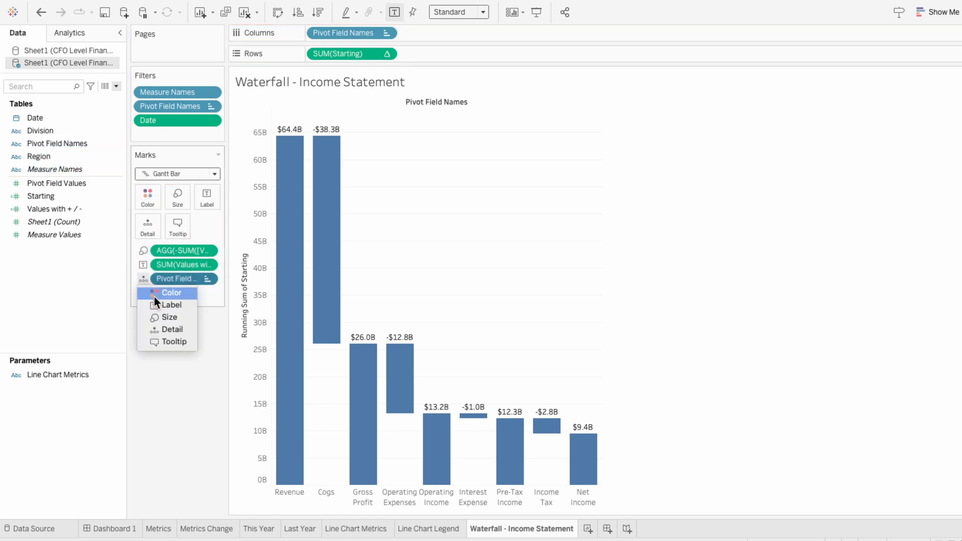
{"action": "left_click", "coordinate": [155, 294]}
Edit the Pivot Field Names colors and assign a custom green to Revenue
{"action": "left_click", "coordinate": [955, 75]}
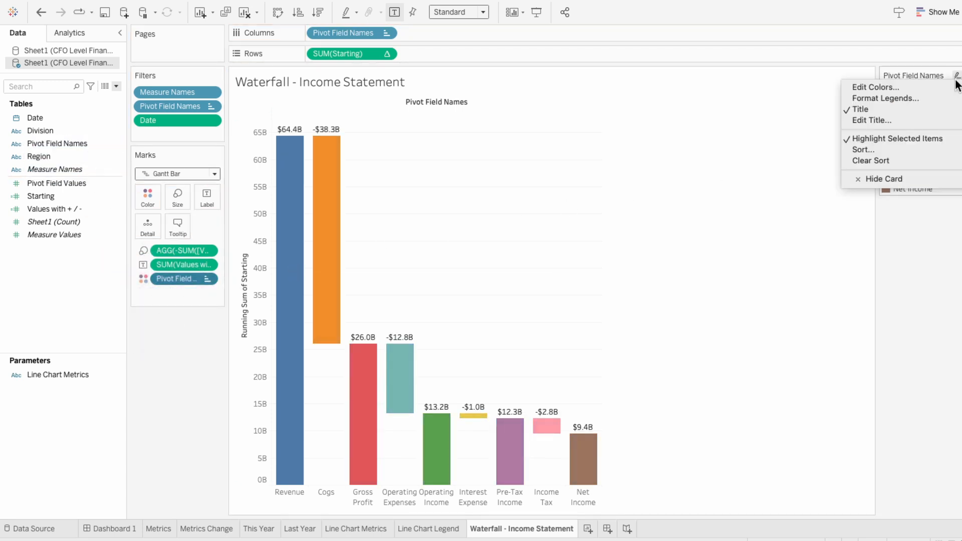
{"action": "left_click", "coordinate": [950, 90]}
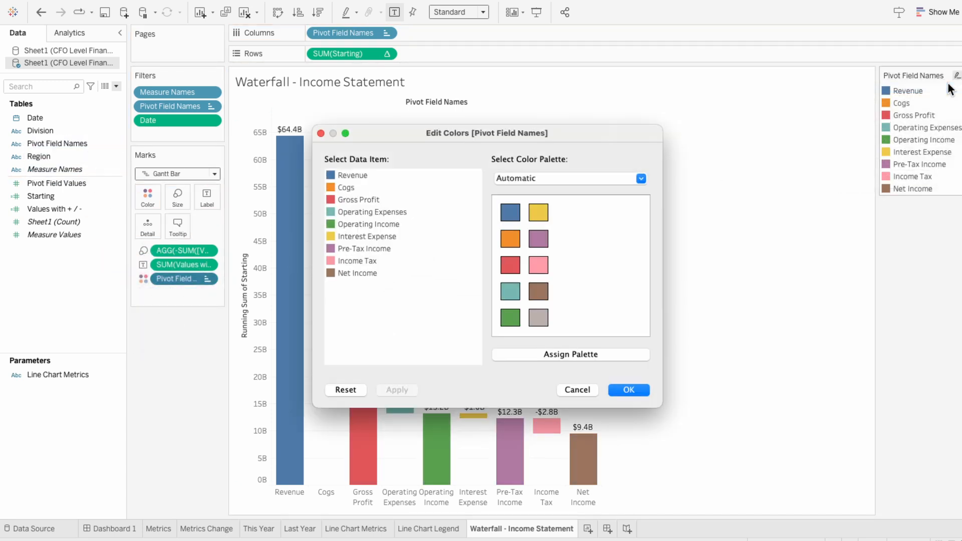
{"action": "double_click", "coordinate": [330, 174]}
{"action": "left_click", "coordinate": [645, 109]}
{"action": "left_click", "coordinate": [726, 264]}
Assign the palette's red to Cogs, Operating Expenses, Interest Expense and Income Tax
{"action": "left_click", "coordinate": [341, 187]}
{"action": "left_click", "coordinate": [341, 211], "text": "super"}
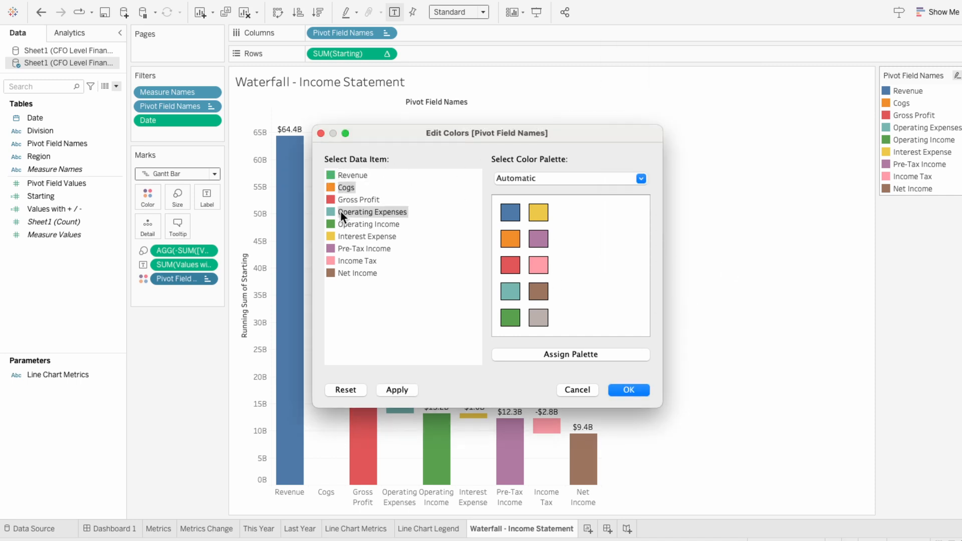
{"action": "left_click", "coordinate": [345, 237], "text": "super"}
{"action": "left_click", "coordinate": [344, 261], "text": "super"}
{"action": "left_click", "coordinate": [508, 266]}
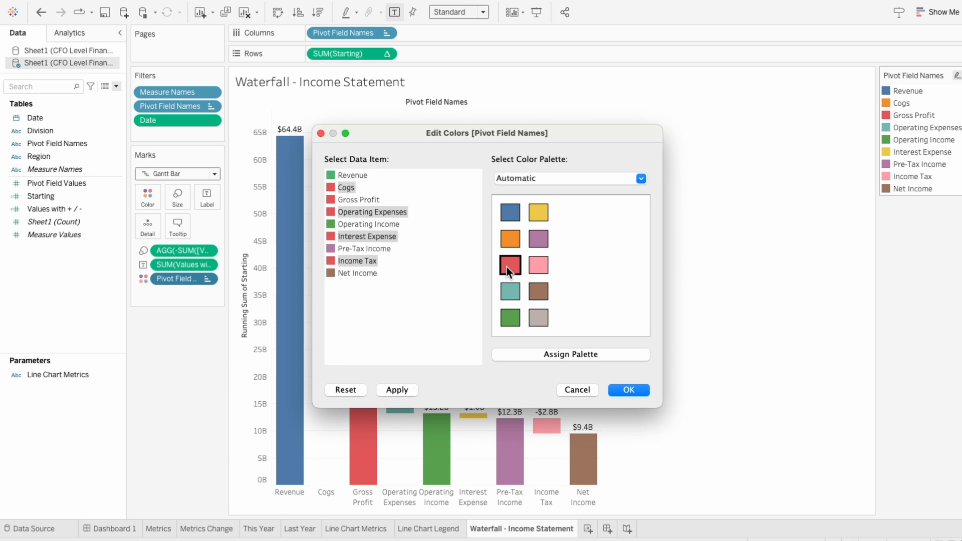
Assign the palette's gray to Gross Profit, Operating Income, Pre-Tax Income and Net Income, and apply the colors
{"action": "left_click", "coordinate": [349, 200]}
{"action": "left_click", "coordinate": [348, 223], "text": "super"}
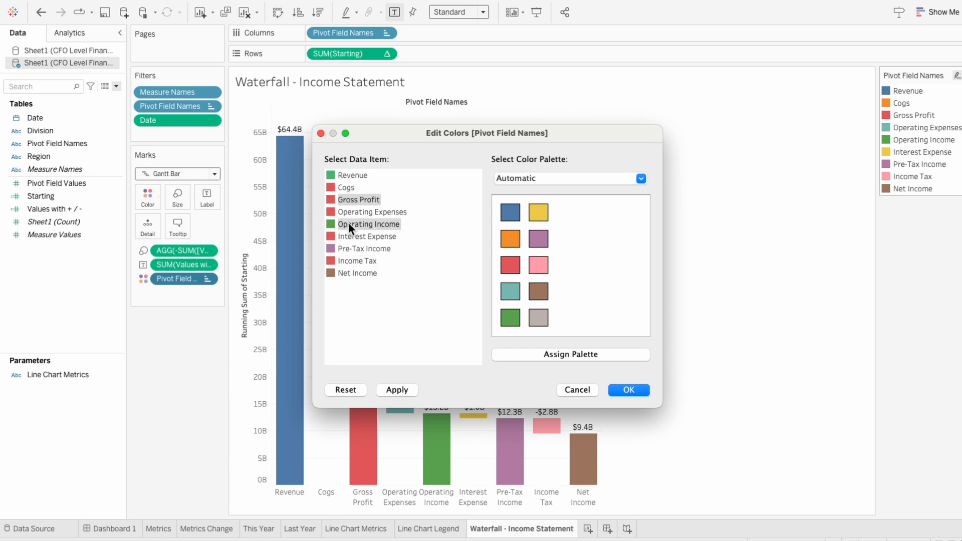
{"action": "left_click", "coordinate": [350, 247], "text": "super"}
{"action": "left_click", "coordinate": [357, 273], "text": "super"}
{"action": "left_click", "coordinate": [539, 319]}
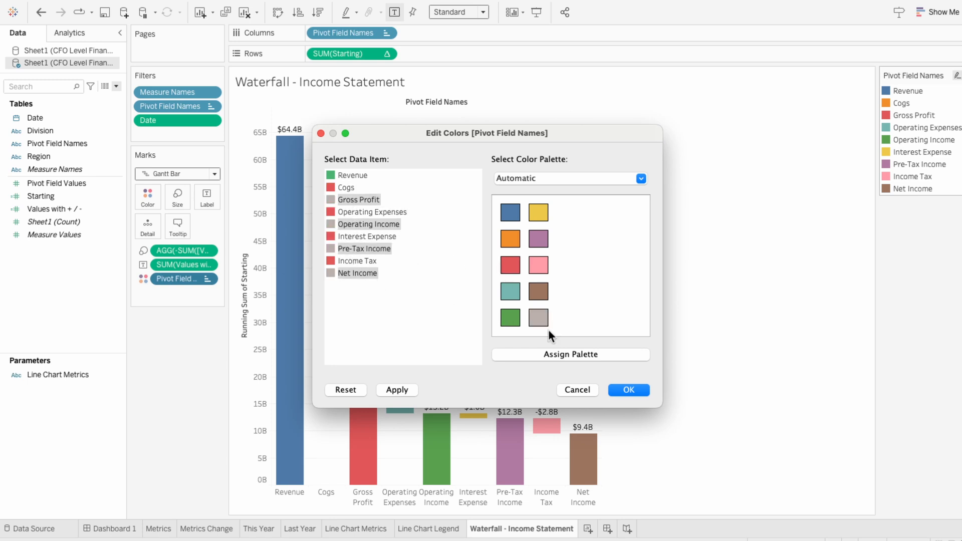
{"action": "left_click", "coordinate": [636, 390]}
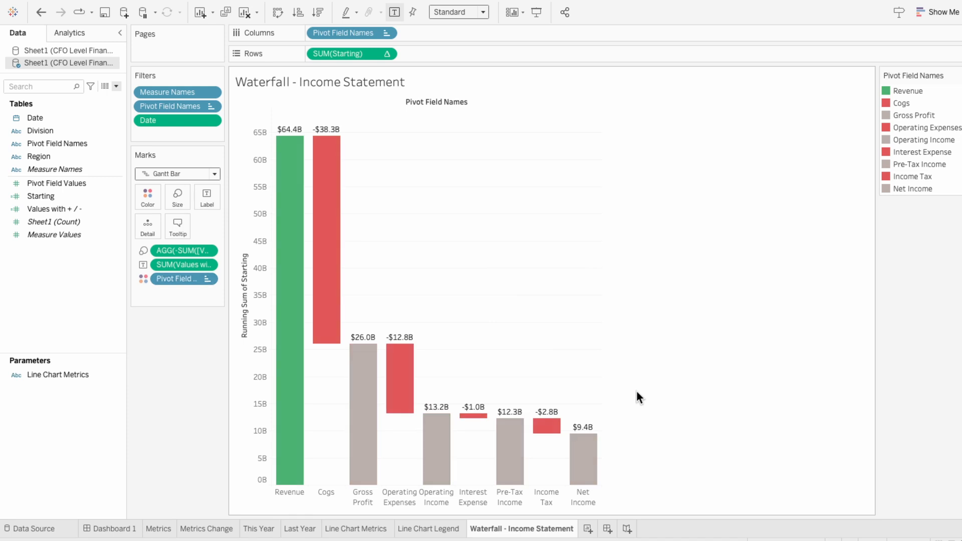
Lower the color opacity of the waterfall bars to about 86%
{"action": "left_click", "coordinate": [150, 201]}
{"action": "left_click_drag", "start_coordinate": [206, 269], "coordinate": [197, 269]}
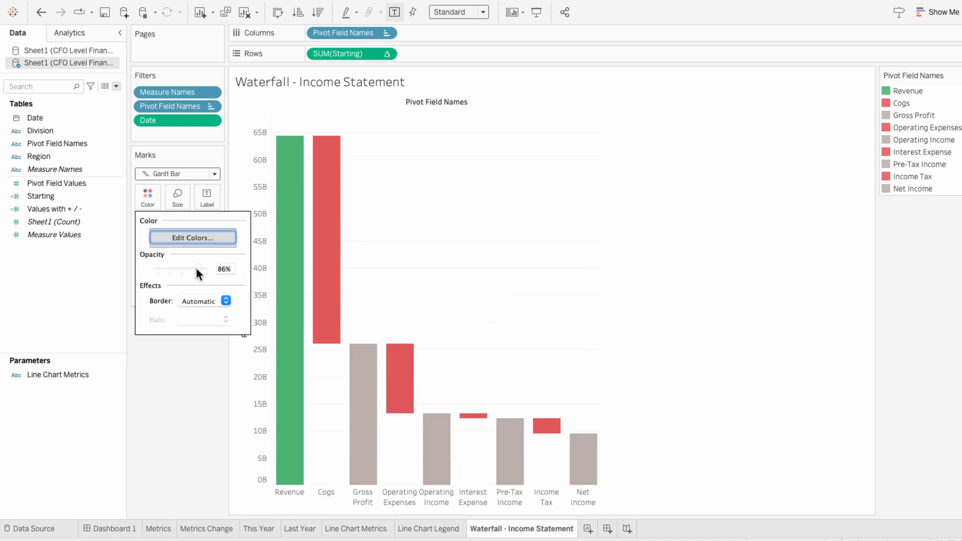
{"action": "left_click", "coordinate": [186, 374]}
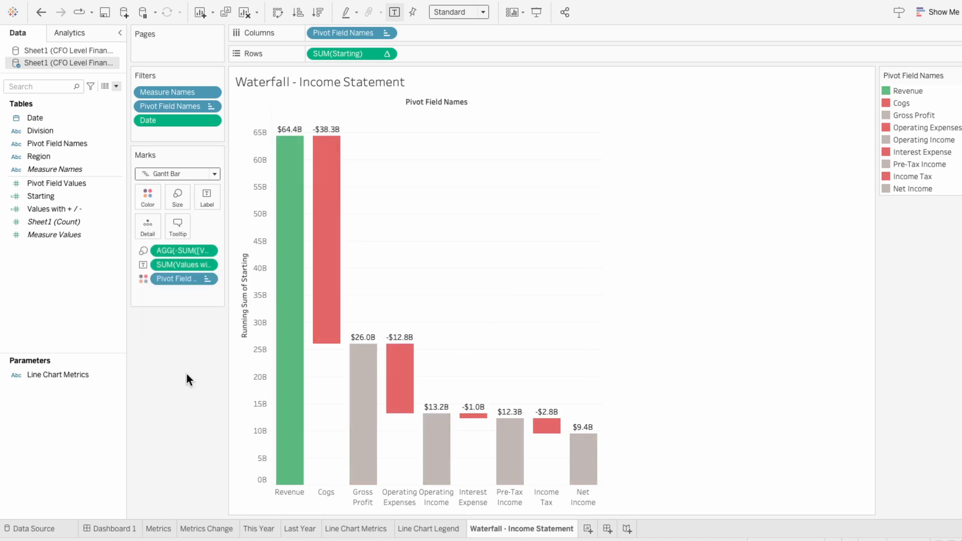
Hide the column field label of the waterfall chart and clear the value axis title
{"action": "right_click", "coordinate": [376, 100]}
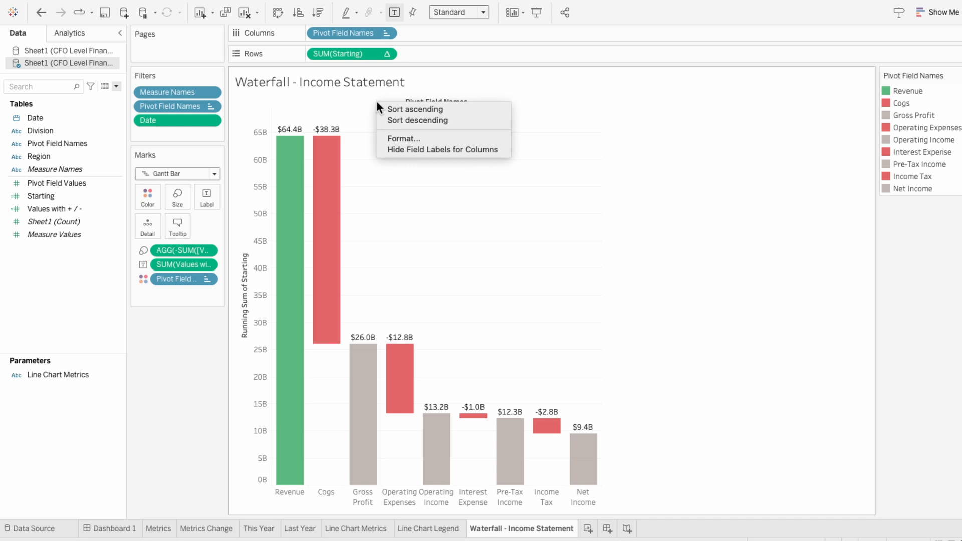
{"action": "left_click", "coordinate": [390, 148]}
{"action": "right_click", "coordinate": [251, 152]}
{"action": "left_click", "coordinate": [263, 164]}
{"action": "left_click", "coordinate": [485, 372]}
{"action": "key", "text": "ctrl+a"}
{"action": "type", "text": "Title"}
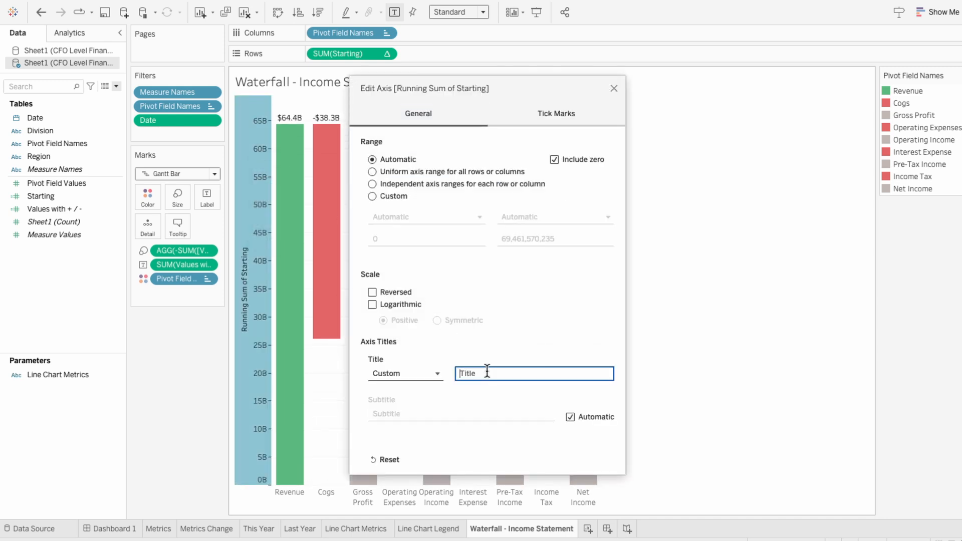
{"action": "left_click", "coordinate": [611, 91]}
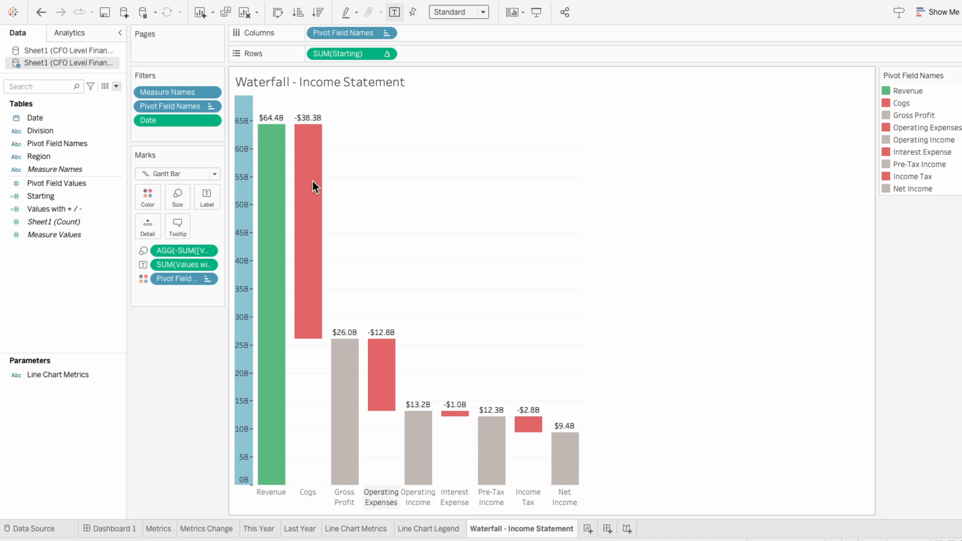
Format the value axis font as Tableau Regular in dark gray
{"action": "right_click", "coordinate": [236, 198]}
{"action": "left_click", "coordinate": [247, 257]}
{"action": "left_click", "coordinate": [77, 112]}
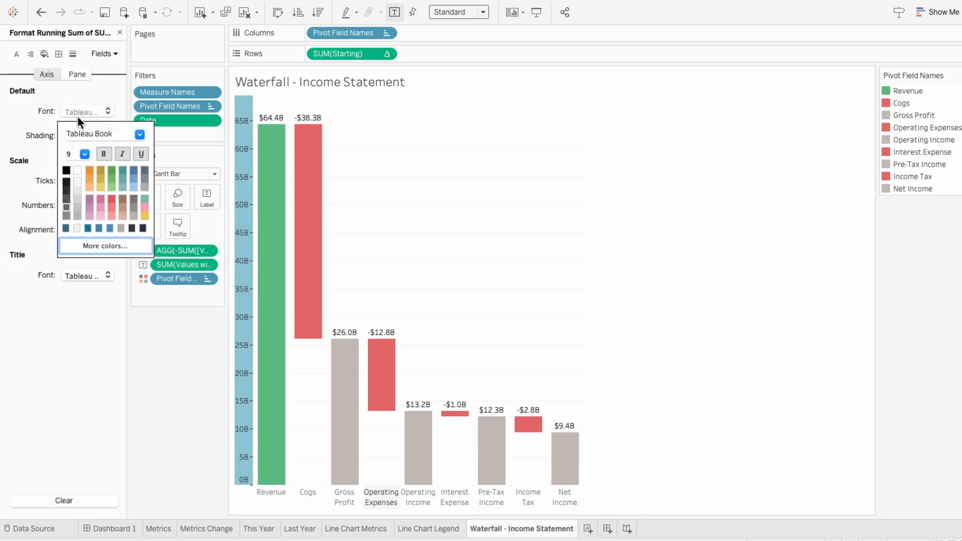
{"action": "left_click", "coordinate": [139, 135]}
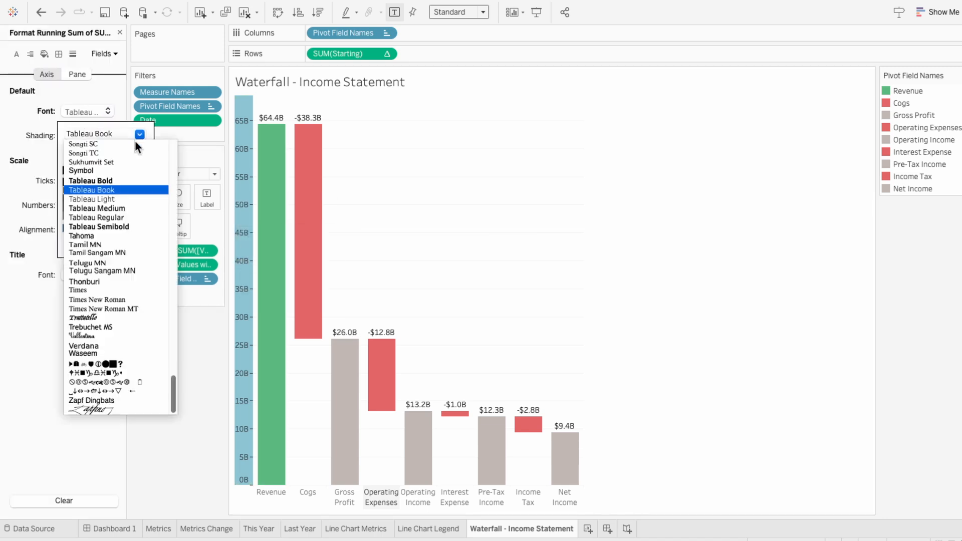
{"action": "left_click", "coordinate": [122, 217]}
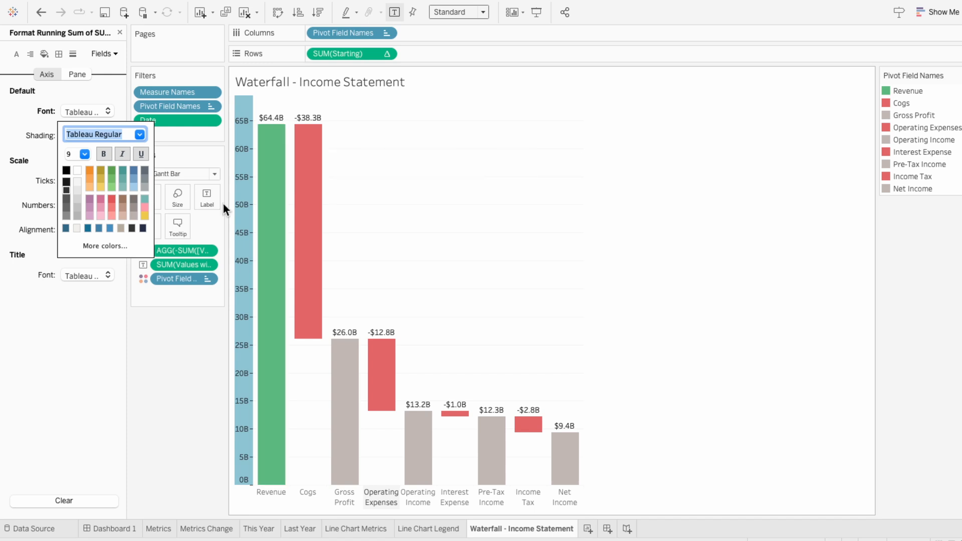
Format the font of the Values with + / - bar labels as Tableau Regular in dark gray
{"action": "left_click", "coordinate": [185, 261]}
{"action": "left_click", "coordinate": [85, 111]}
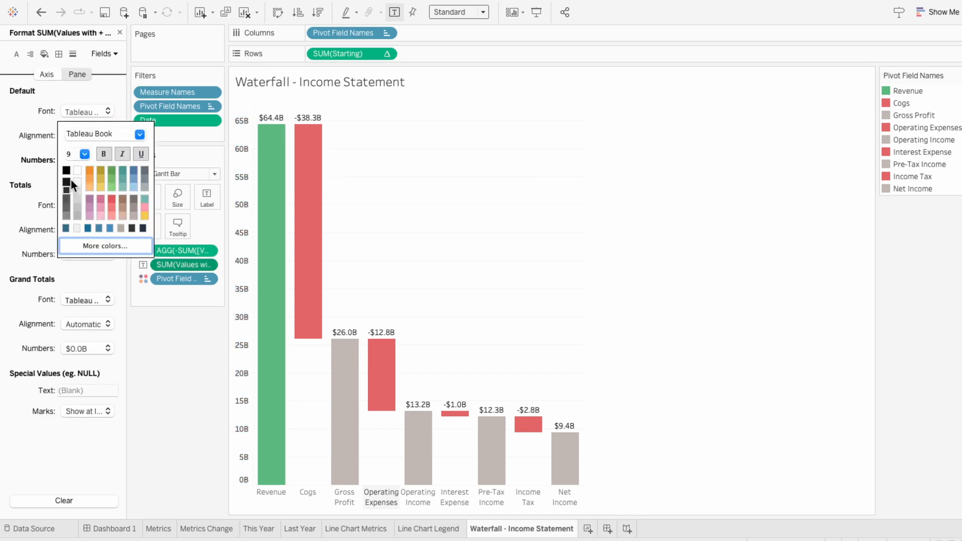
{"action": "left_click", "coordinate": [140, 134]}
{"action": "left_click", "coordinate": [135, 218]}
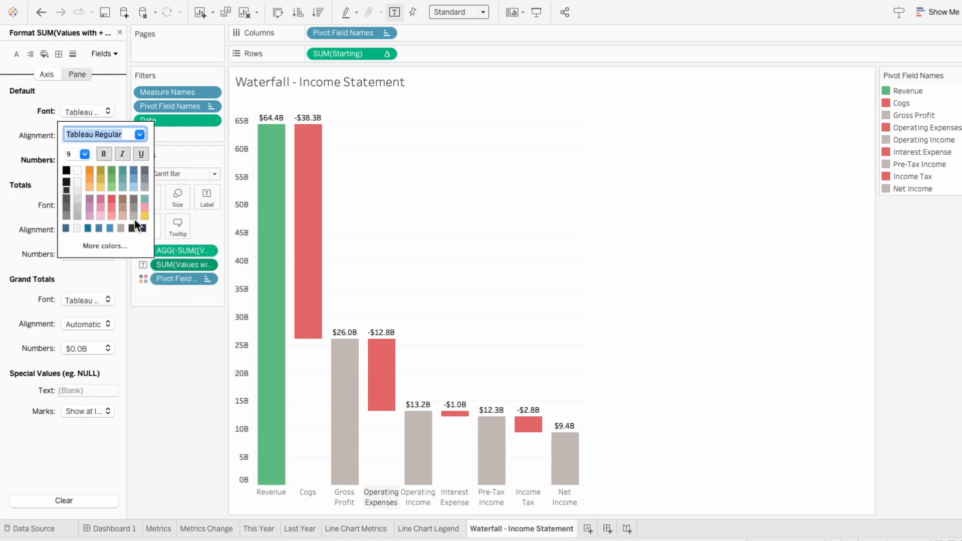
{"action": "left_click", "coordinate": [161, 382]}
Format the Pivot Field Names header font as Tableau Regular in dark gray and finish formatting
{"action": "right_click", "coordinate": [271, 494]}
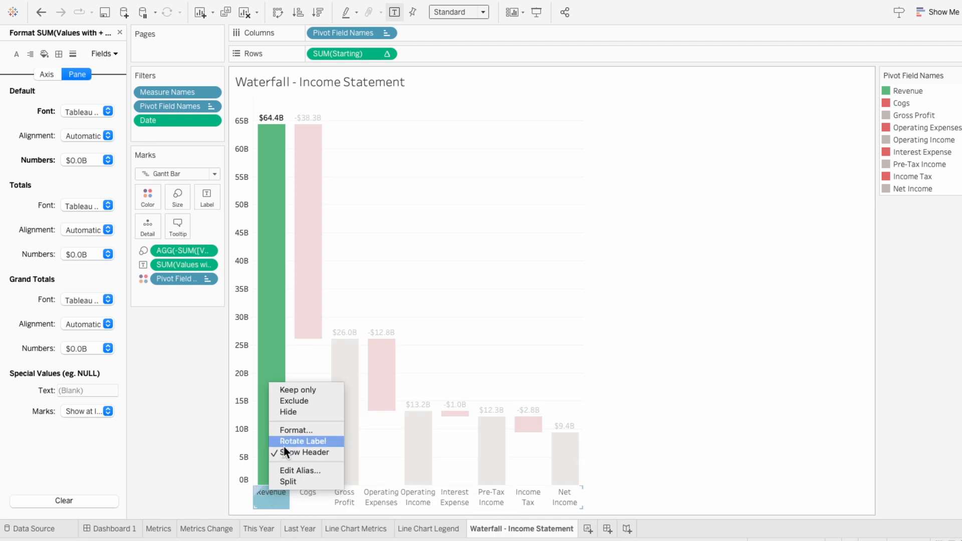
{"action": "left_click", "coordinate": [288, 432]}
{"action": "left_click", "coordinate": [87, 112]}
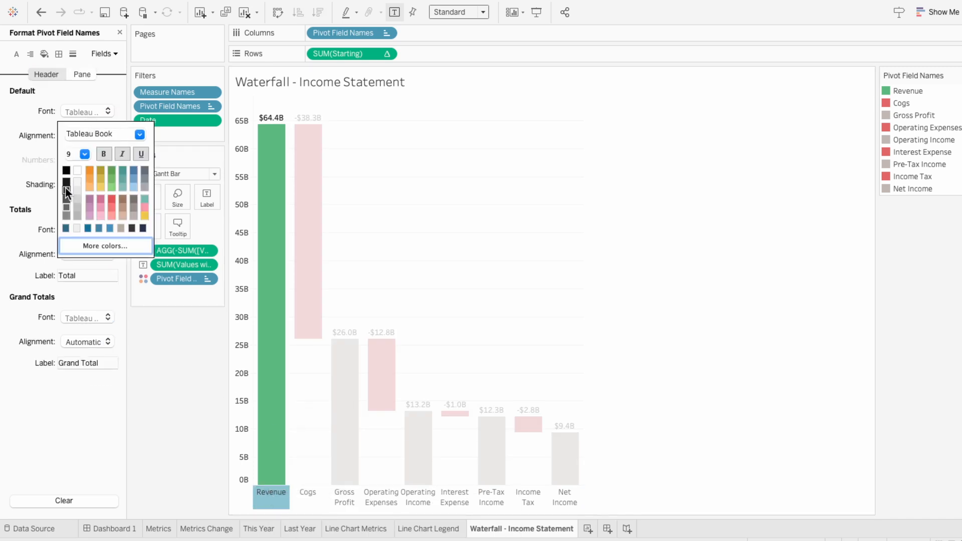
{"action": "left_click", "coordinate": [140, 135]}
{"action": "left_click", "coordinate": [131, 220]}
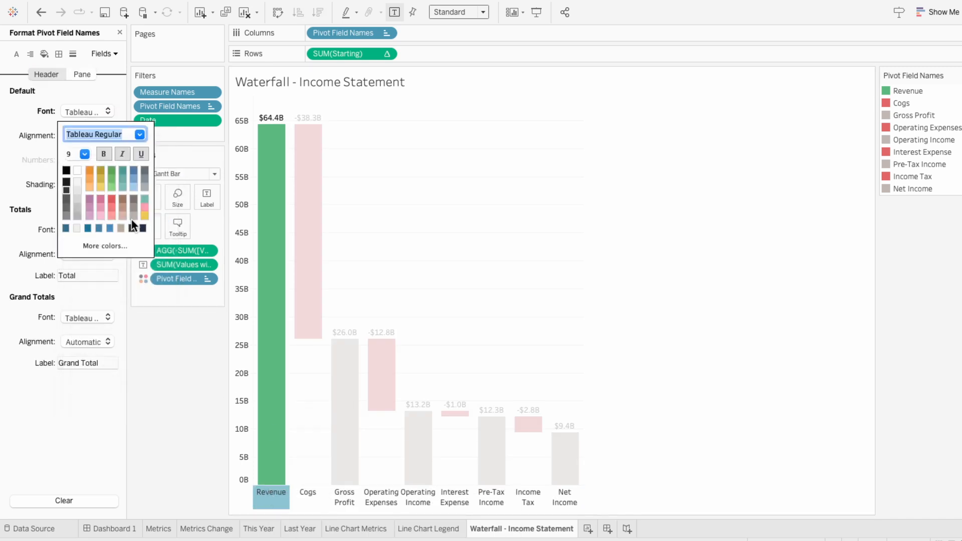
{"action": "left_click", "coordinate": [500, 264]}
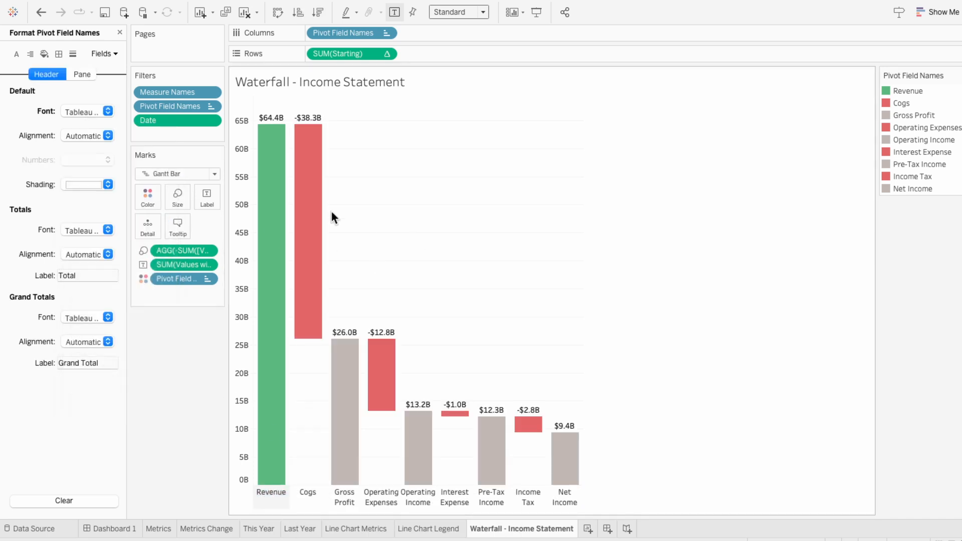
{"action": "left_click", "coordinate": [119, 33]}
Add the Waterfall - Income Statement sheet as a floating item over the empty gray panel of Dashboard 1
{"action": "left_click", "coordinate": [105, 529]}
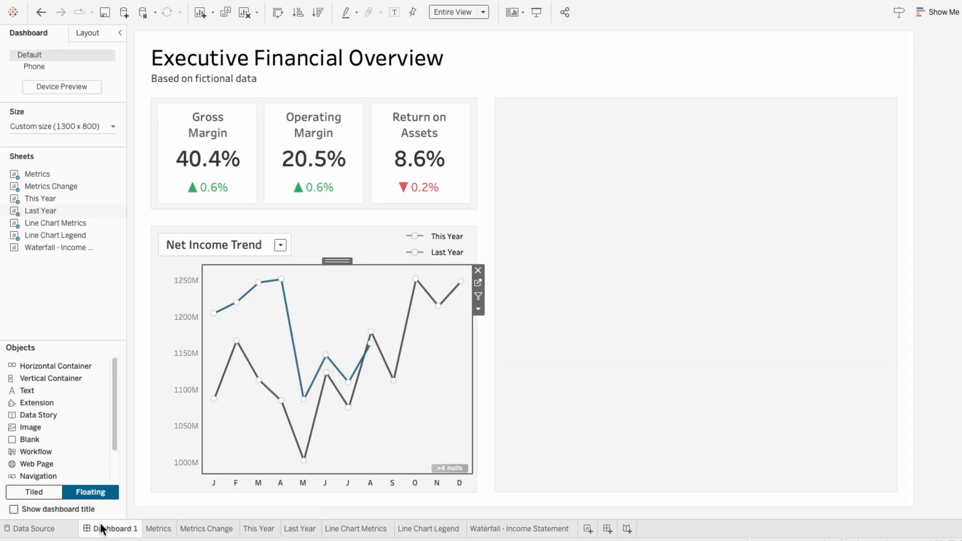
{"action": "left_click_drag", "start_coordinate": [59, 247], "coordinate": [509, 152]}
{"action": "left_click", "coordinate": [482, 158]}
{"action": "left_click", "coordinate": [503, 155]}
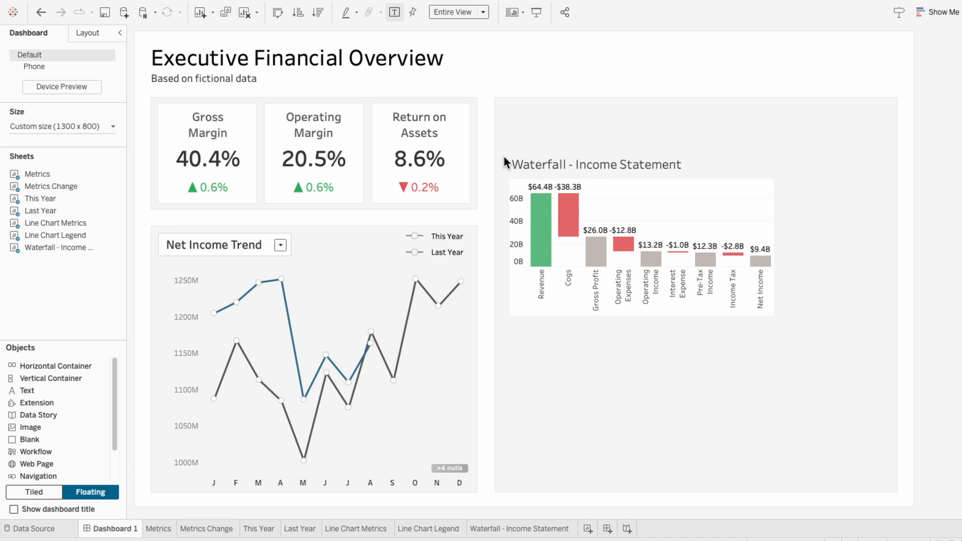
Set the worksheet shading of the waterfall chart to None
{"action": "right_click", "coordinate": [615, 205]}
{"action": "left_click", "coordinate": [643, 252]}
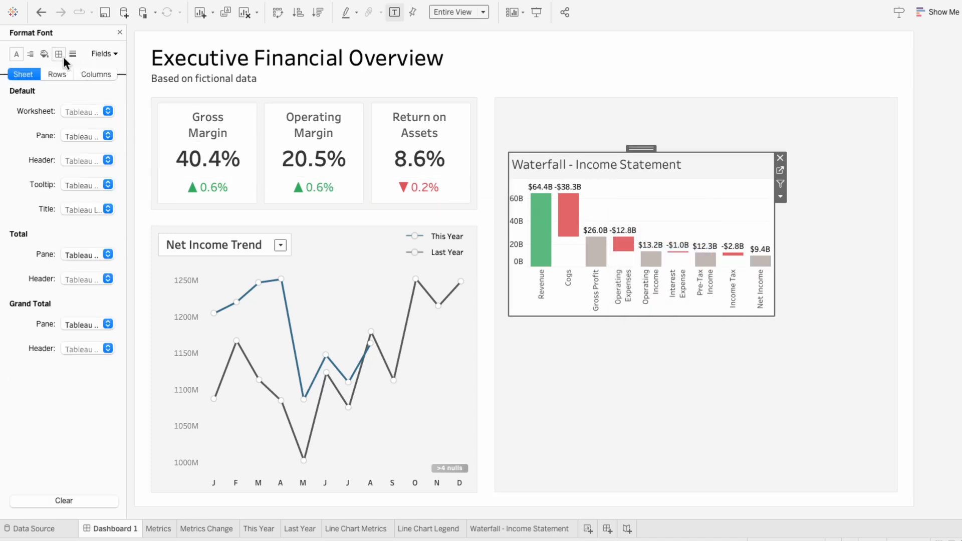
{"action": "left_click", "coordinate": [44, 54]}
{"action": "left_click", "coordinate": [78, 111]}
{"action": "left_click", "coordinate": [83, 137]}
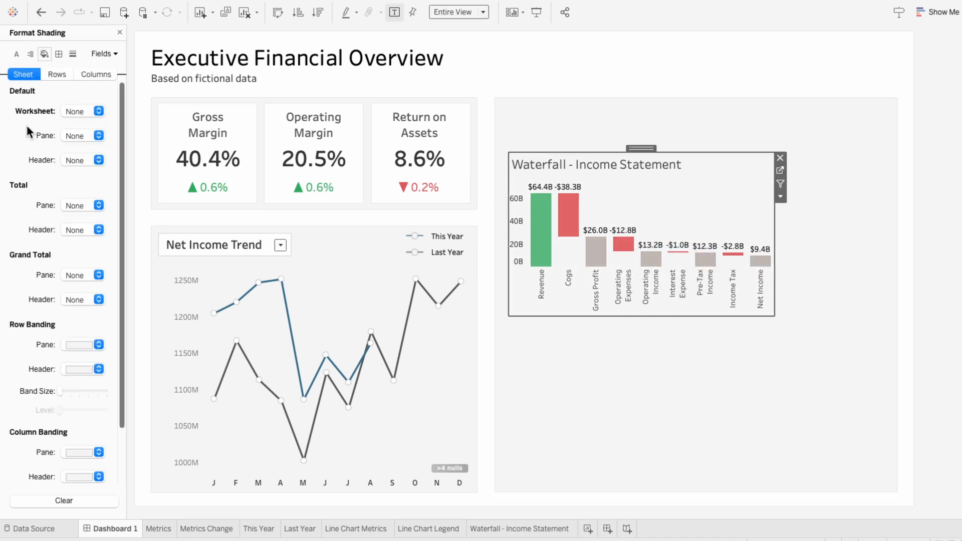
{"action": "left_click", "coordinate": [120, 32]}
Hide the waterfall chart's title and enlarge the chart to fill the gray panel, leaving room for a heading above
{"action": "right_click", "coordinate": [553, 162]}
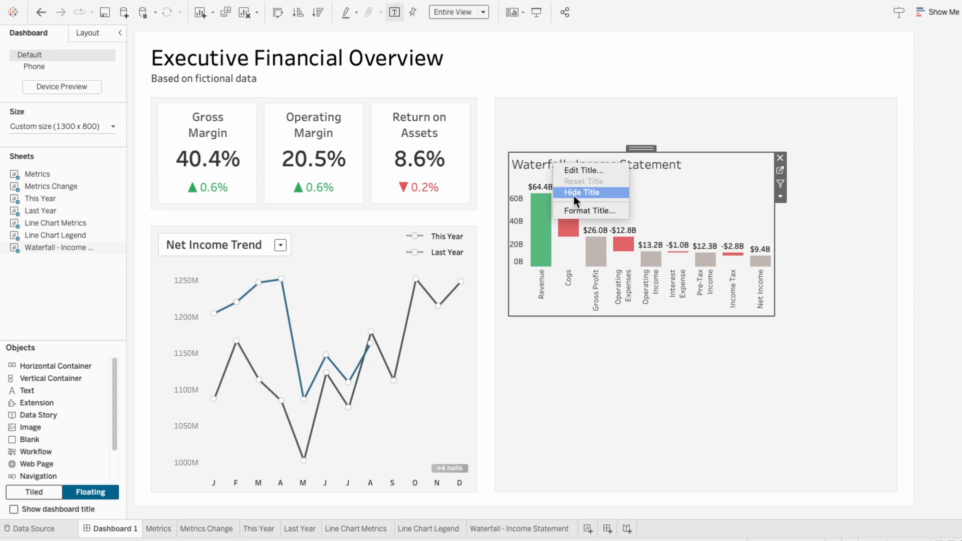
{"action": "left_click", "coordinate": [575, 194]}
{"action": "left_click_drag", "start_coordinate": [774, 315], "coordinate": [882, 484]}
{"action": "left_click_drag", "start_coordinate": [616, 149], "coordinate": [614, 141]}
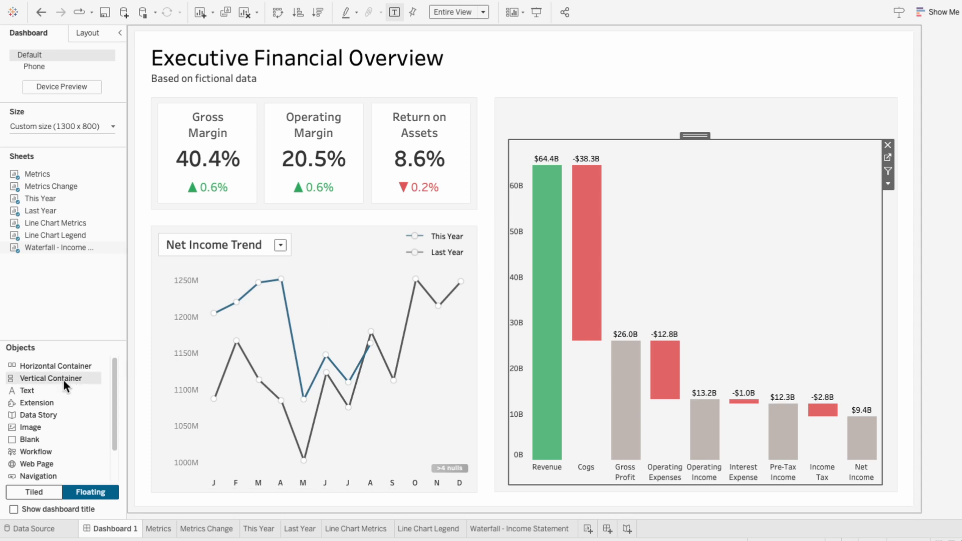
Add a floating text object reading "Income Statement" in the Tableau Medium font
{"action": "left_click_drag", "start_coordinate": [54, 385], "coordinate": [368, 221]}
{"action": "type", "text": "In"}
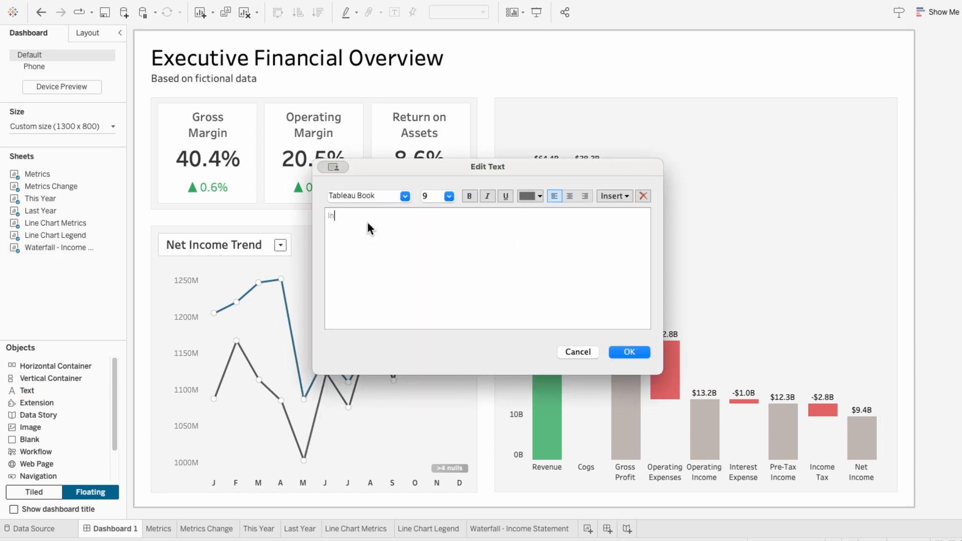
{"action": "left_click_drag", "start_coordinate": [429, 221], "coordinate": [291, 215]}
{"action": "left_click", "coordinate": [405, 196]}
{"action": "left_click", "coordinate": [395, 283]}
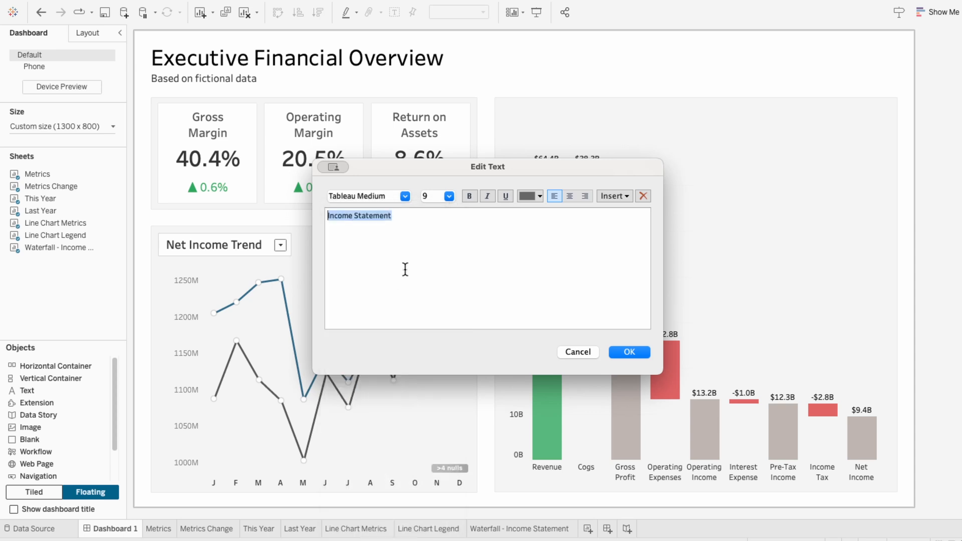
Format the Income Statement text at size 14 in dark gray with centered alignment, and confirm it
{"action": "left_click", "coordinate": [448, 196]}
{"action": "left_click", "coordinate": [441, 253]}
{"action": "left_click", "coordinate": [529, 197]}
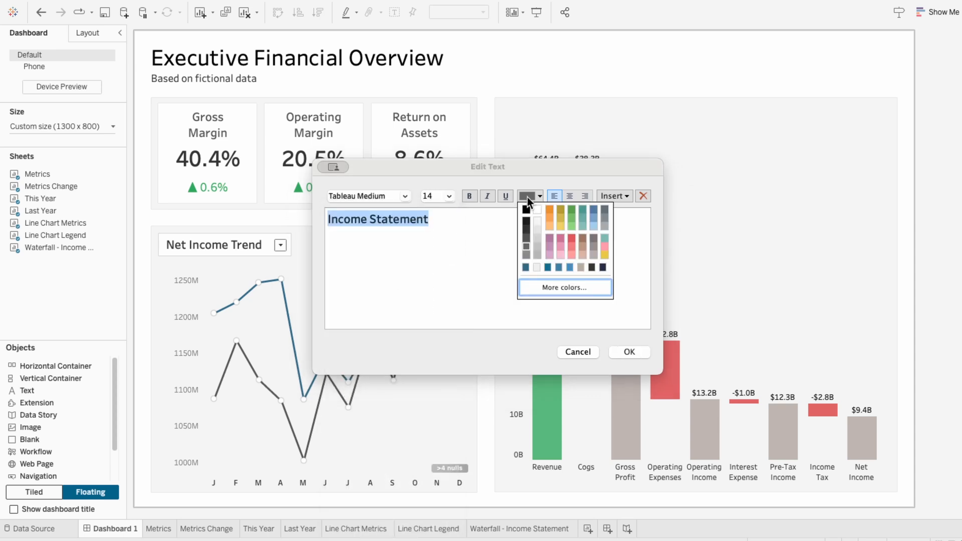
{"action": "left_click", "coordinate": [528, 228]}
{"action": "left_click", "coordinate": [569, 196]}
{"action": "left_click", "coordinate": [629, 352]}
Place the Income Statement heading above the waterfall chart and widen it to about 630 px across the panel
{"action": "left_click_drag", "start_coordinate": [411, 214], "coordinate": [503, 119]}
{"action": "left_click_drag", "start_coordinate": [748, 120], "coordinate": [890, 120]}
{"action": "left_click_drag", "start_coordinate": [815, 108], "coordinate": [812, 104]}
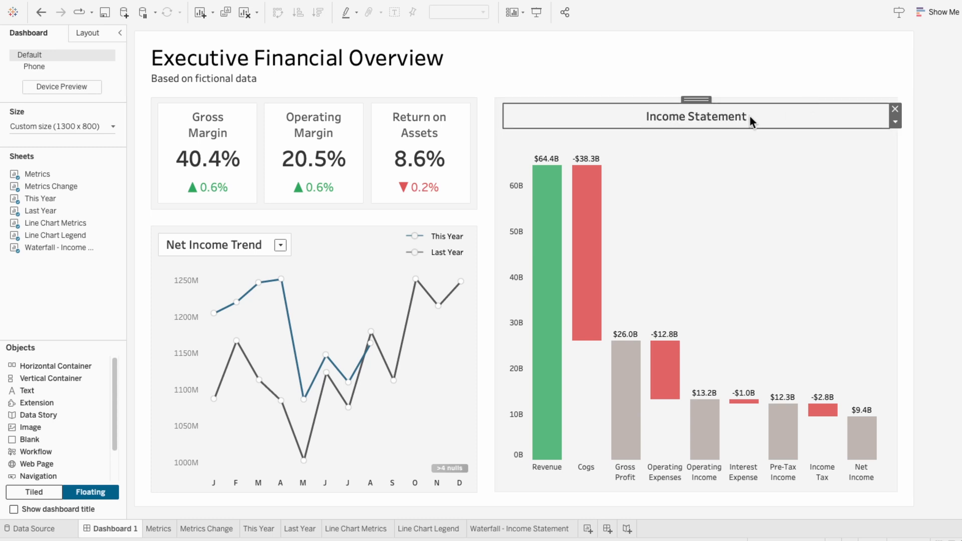
Give the Income Statement heading a light solid border and a white background at 100% opacity
{"action": "left_click", "coordinate": [77, 34]}
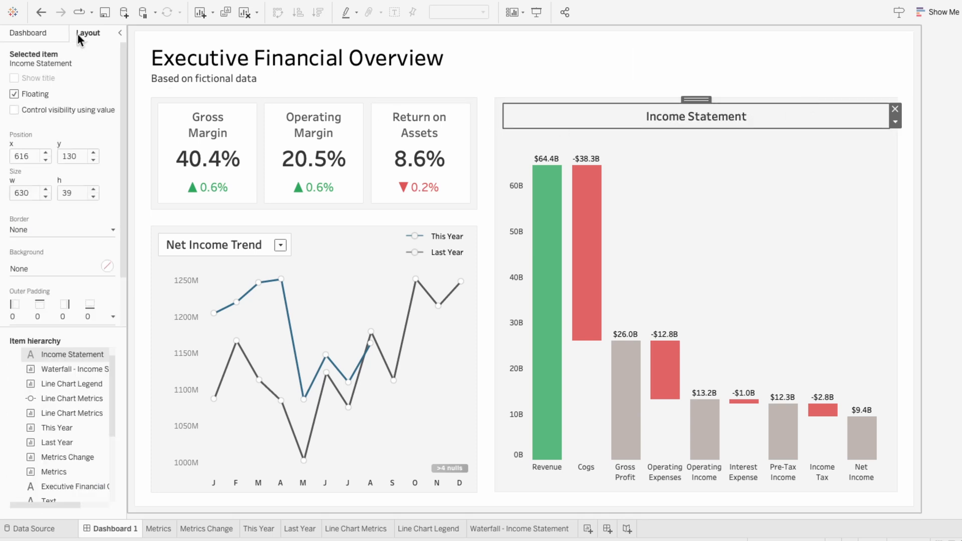
{"action": "left_click", "coordinate": [49, 229]}
{"action": "left_click", "coordinate": [55, 226]}
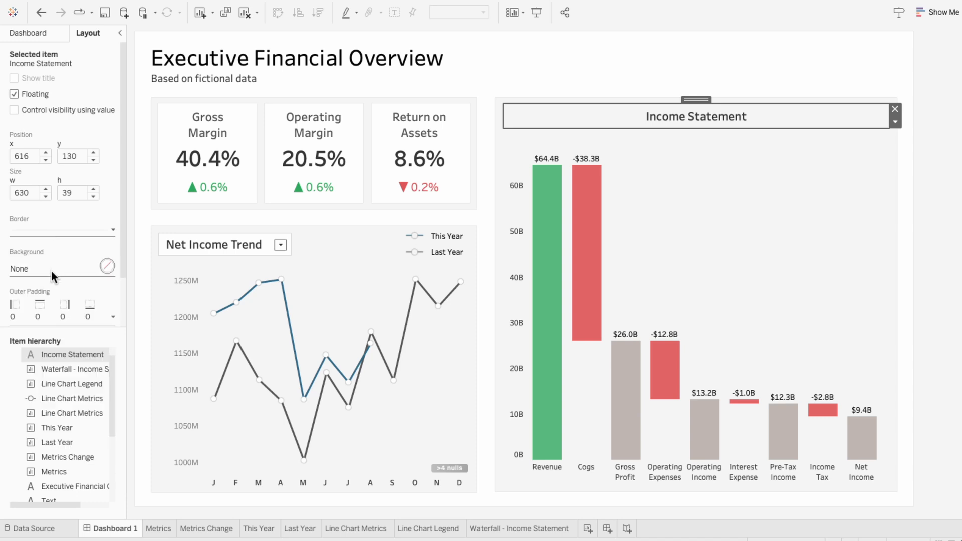
{"action": "left_click", "coordinate": [51, 270]}
{"action": "left_click", "coordinate": [35, 307]}
{"action": "left_click", "coordinate": [64, 262]}
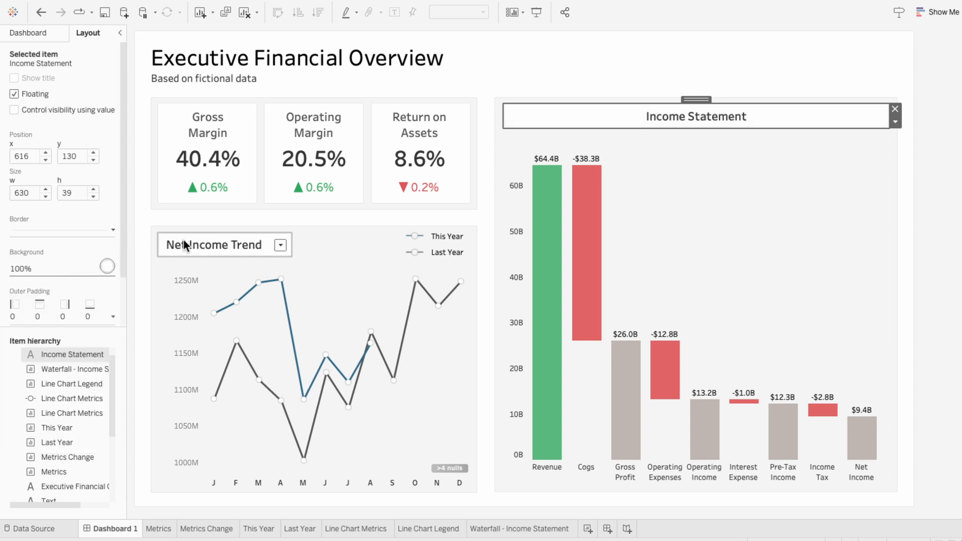
Examine the Metrics and Waterfall - Income Statement sheets for the Division and Region fields that both data sources offer for filtering
{"action": "left_click", "coordinate": [933, 215]}
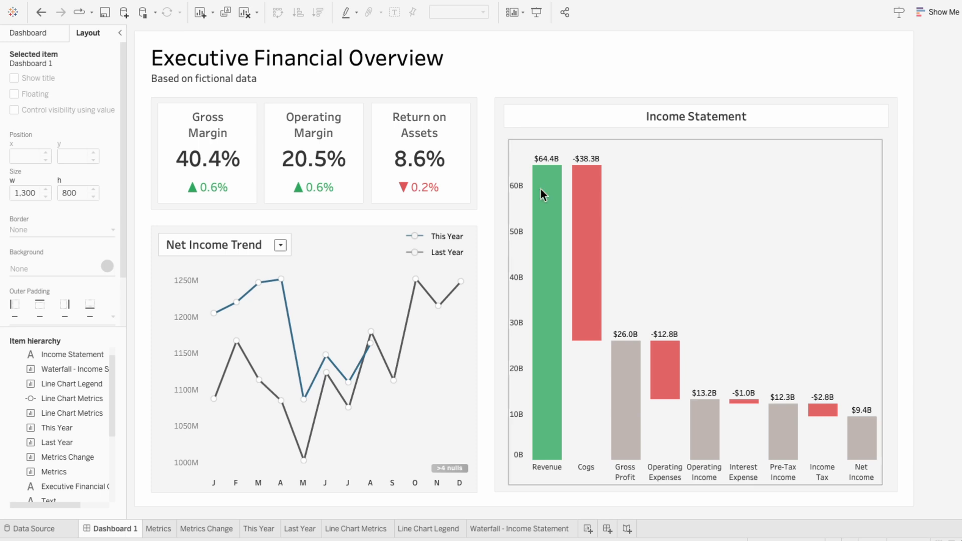
{"action": "left_click", "coordinate": [45, 37]}
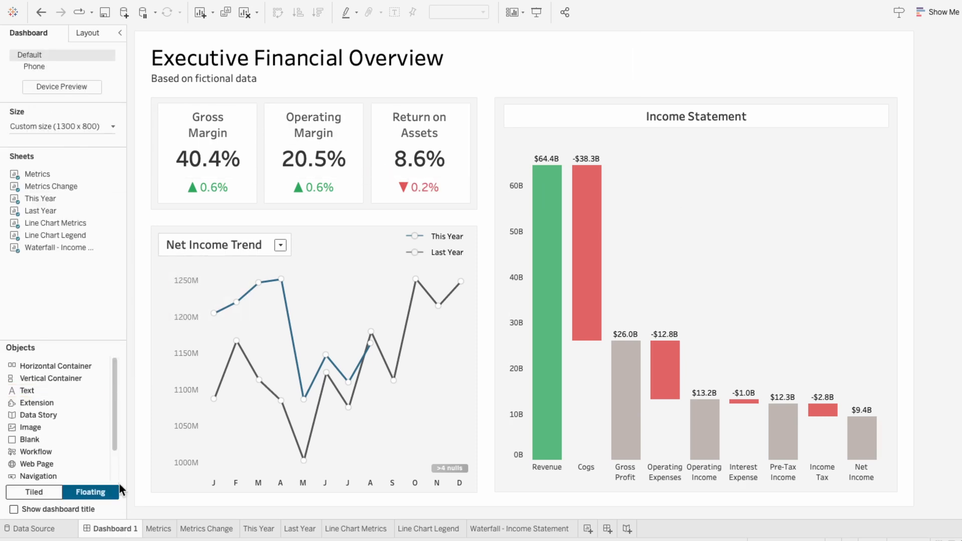
{"action": "left_click", "coordinate": [159, 529]}
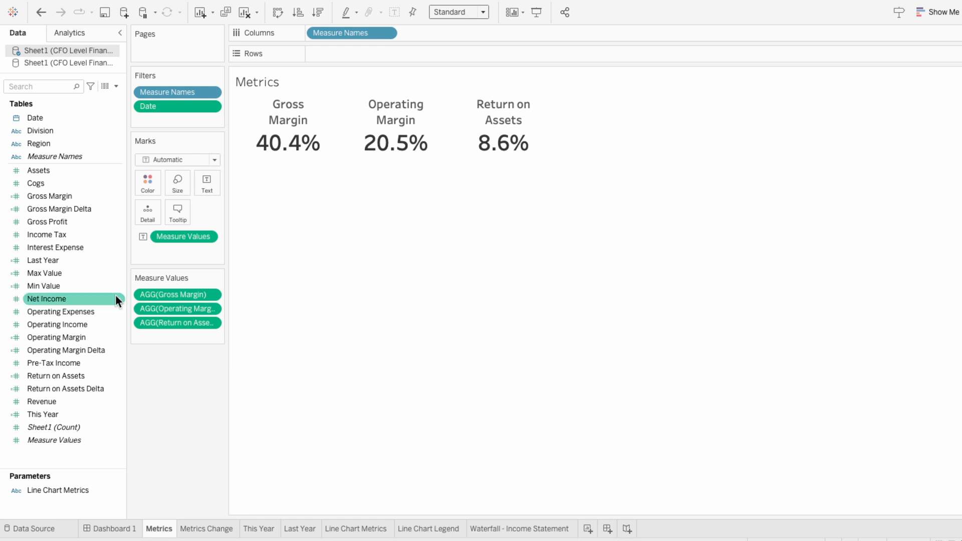
{"action": "left_click", "coordinate": [74, 131]}
{"action": "left_click", "coordinate": [74, 144], "text": "ctrl"}
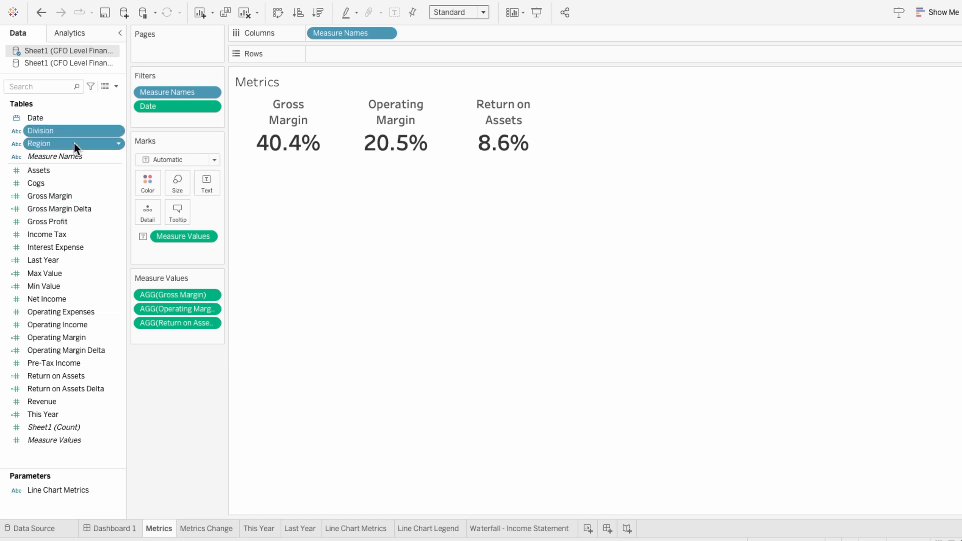
{"action": "left_click", "coordinate": [514, 531]}
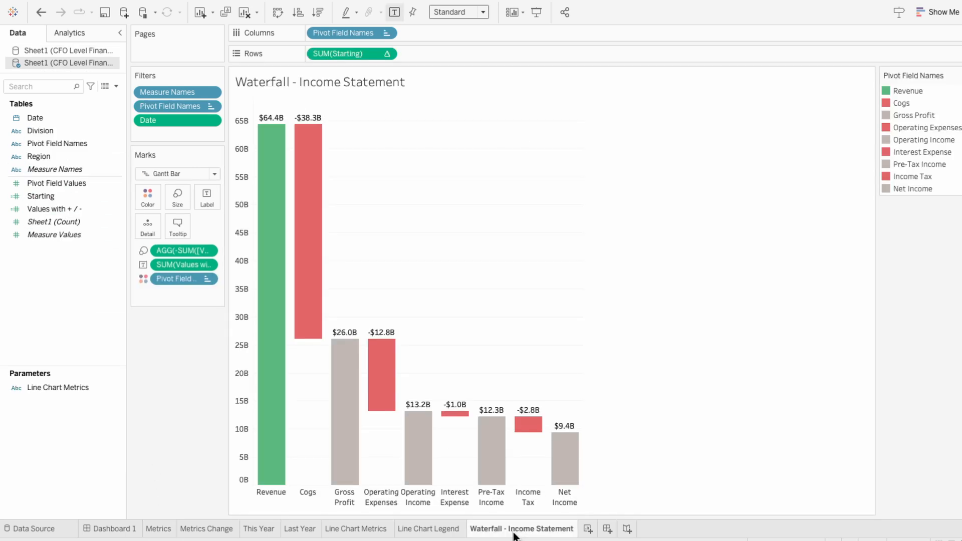
{"action": "left_click", "coordinate": [73, 131]}
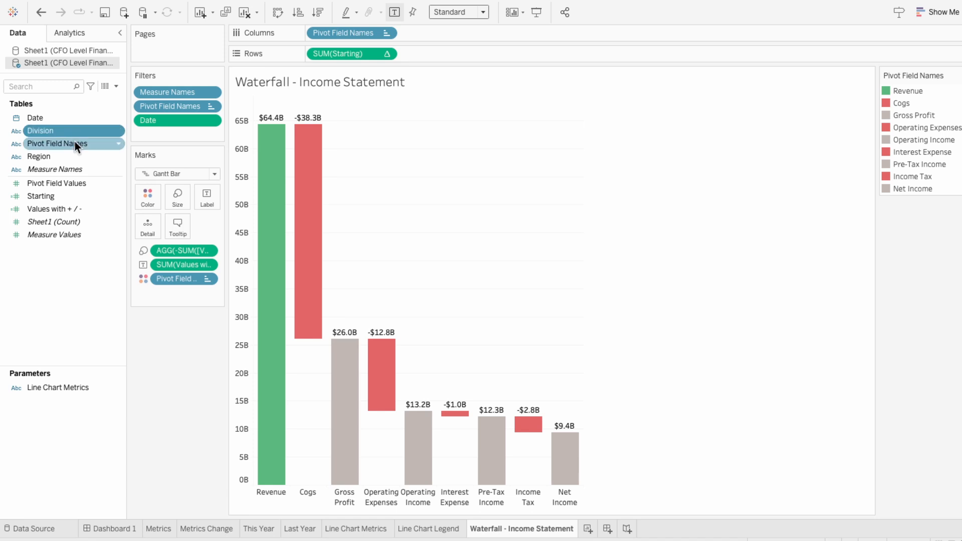
{"action": "left_click", "coordinate": [74, 153], "text": "ctrl"}
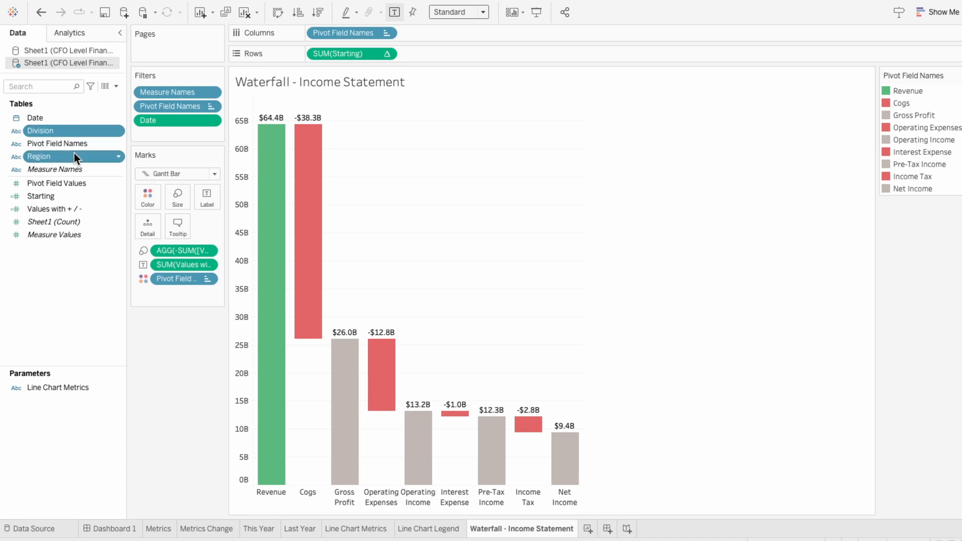
Review the Max Value calculation on the This Year sheet, checking its FIXED expressions, and close it without edits
{"action": "left_click", "coordinate": [259, 528]}
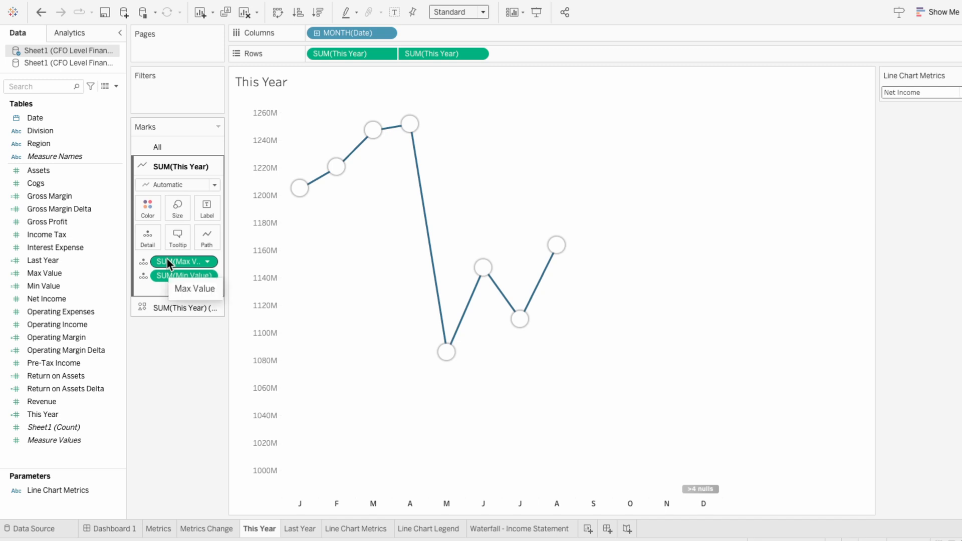
{"action": "right_click", "coordinate": [75, 274]}
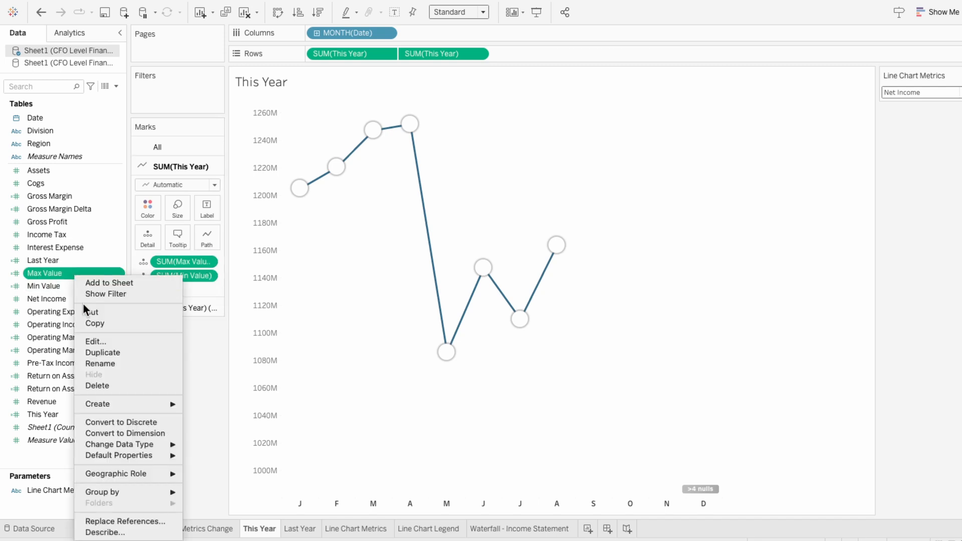
{"action": "left_click", "coordinate": [94, 341]}
{"action": "left_click_drag", "start_coordinate": [75, 90], "coordinate": [124, 88]}
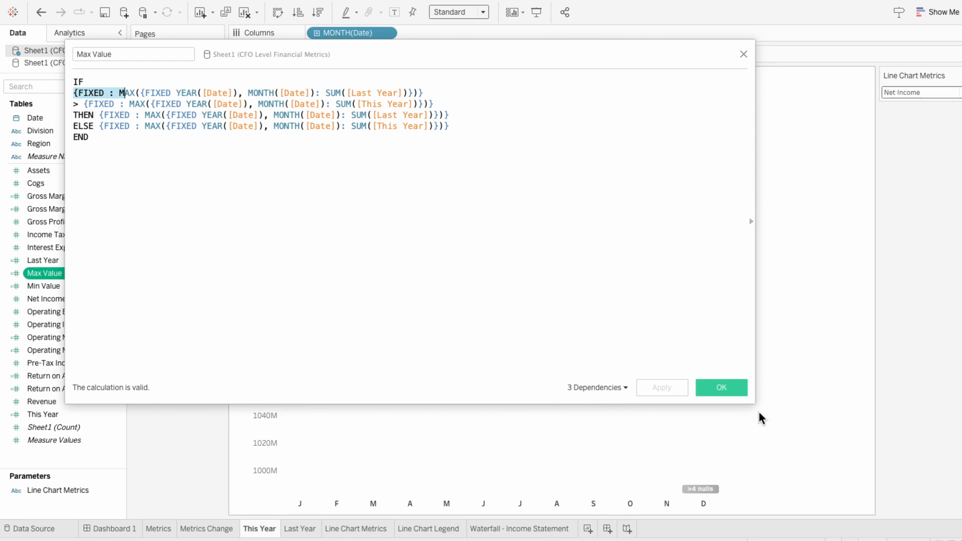
{"action": "left_click", "coordinate": [727, 389]}
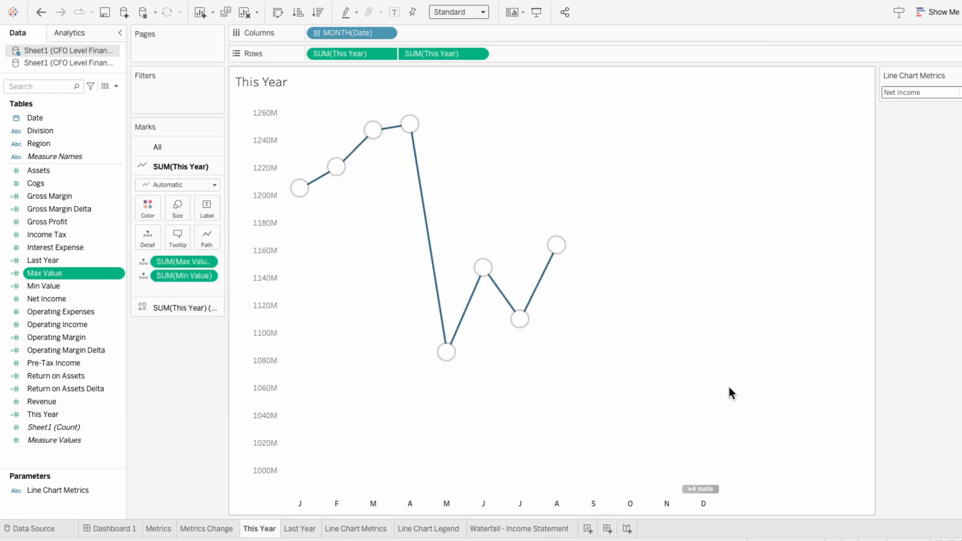
Create a set named Division Set from the Division field, using all members
{"action": "left_click", "coordinate": [75, 134]}
{"action": "right_click", "coordinate": [75, 134]}
{"action": "mouse_move", "coordinate": [94, 221]}
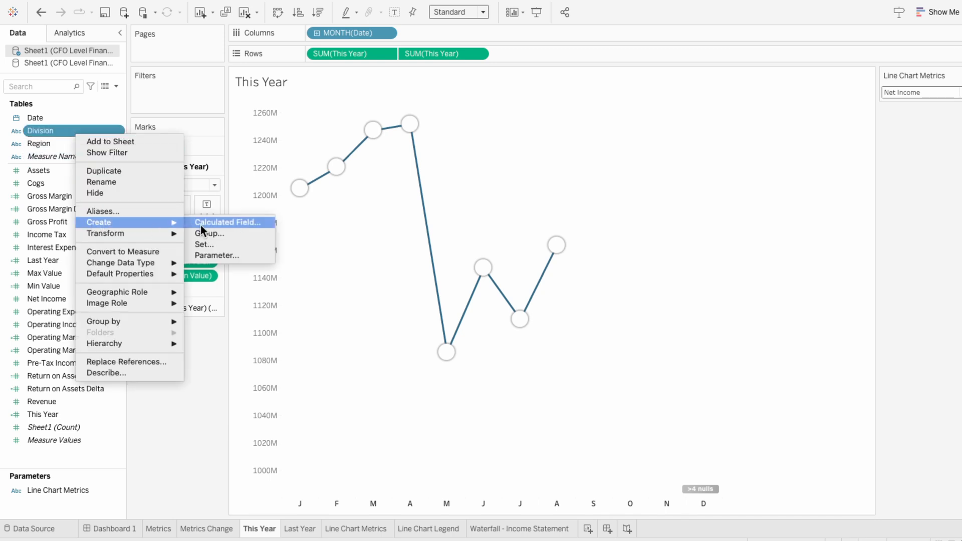
{"action": "left_click", "coordinate": [202, 247]}
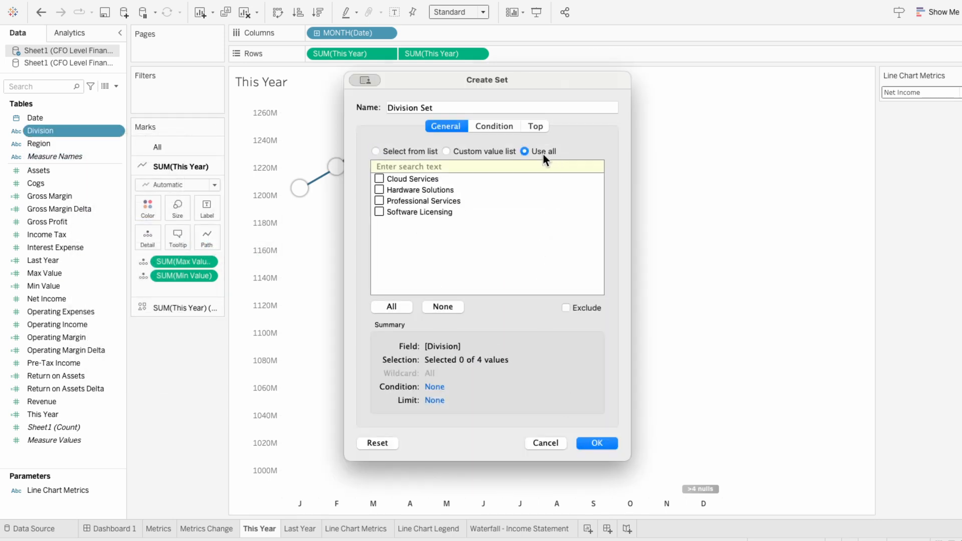
{"action": "left_click", "coordinate": [534, 152]}
{"action": "left_click", "coordinate": [613, 442]}
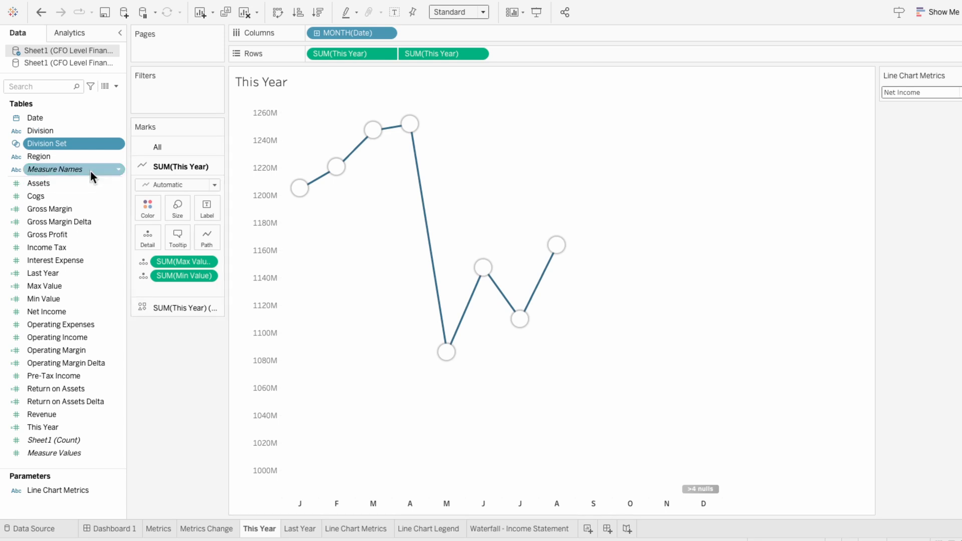
Create a set named Region Set from the Region field, using all members
{"action": "right_click", "coordinate": [82, 156]}
{"action": "mouse_move", "coordinate": [98, 244]}
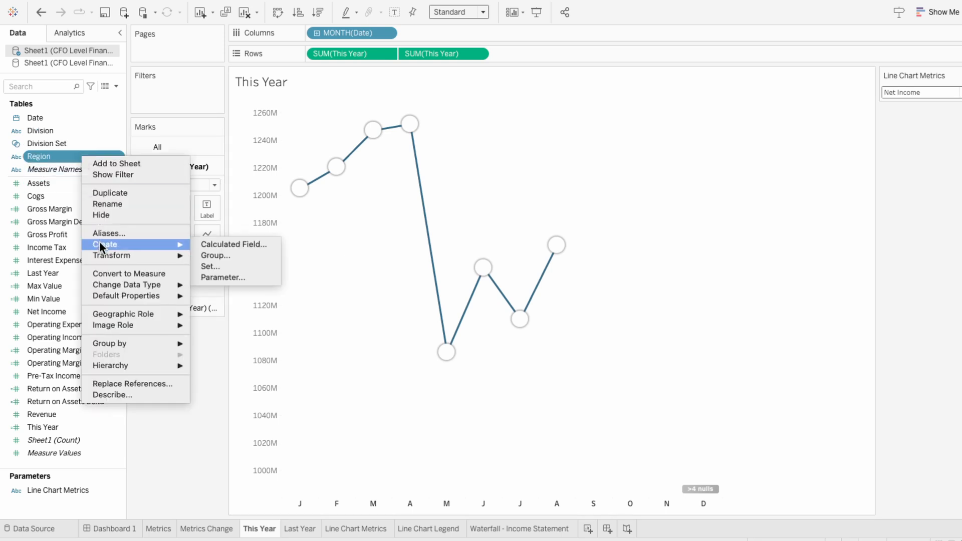
{"action": "left_click", "coordinate": [211, 264]}
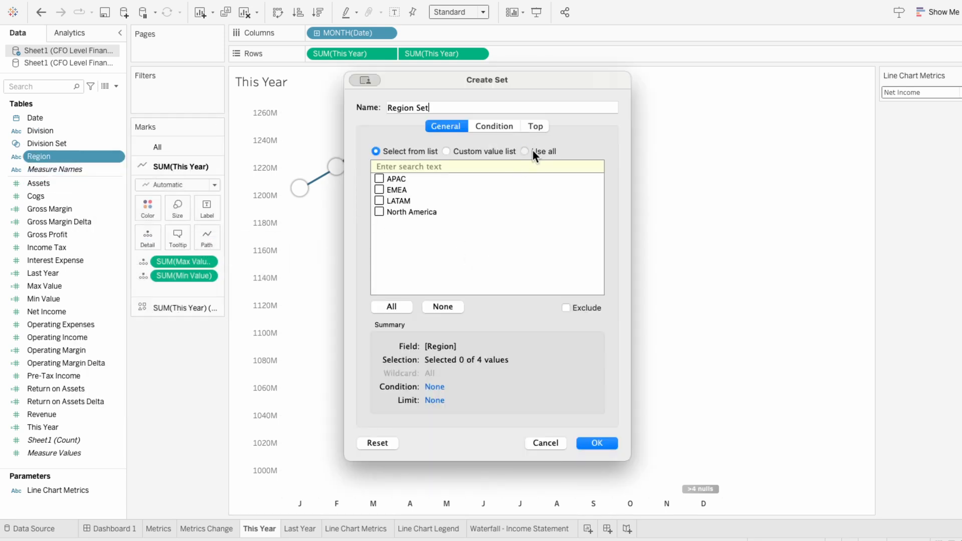
{"action": "left_click", "coordinate": [533, 152]}
{"action": "left_click", "coordinate": [603, 443]}
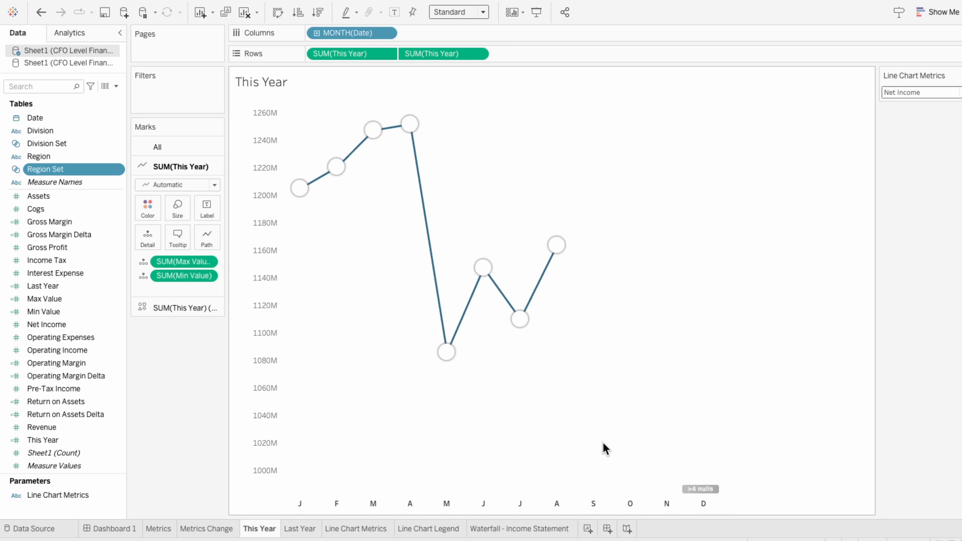
Add Division Set and Region Set as filters on the Metrics sheet
{"action": "left_click", "coordinate": [159, 529]}
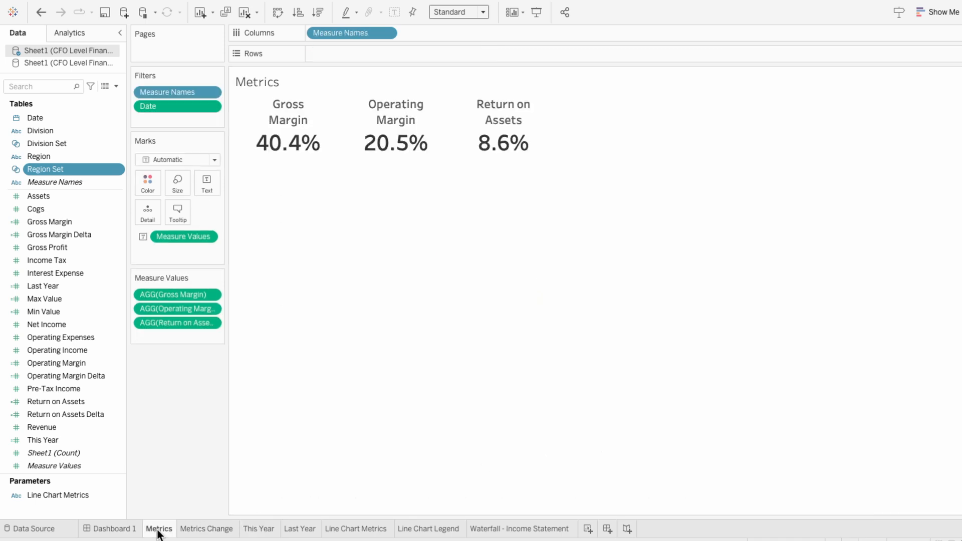
{"action": "left_click_drag", "start_coordinate": [70, 145], "coordinate": [178, 118]}
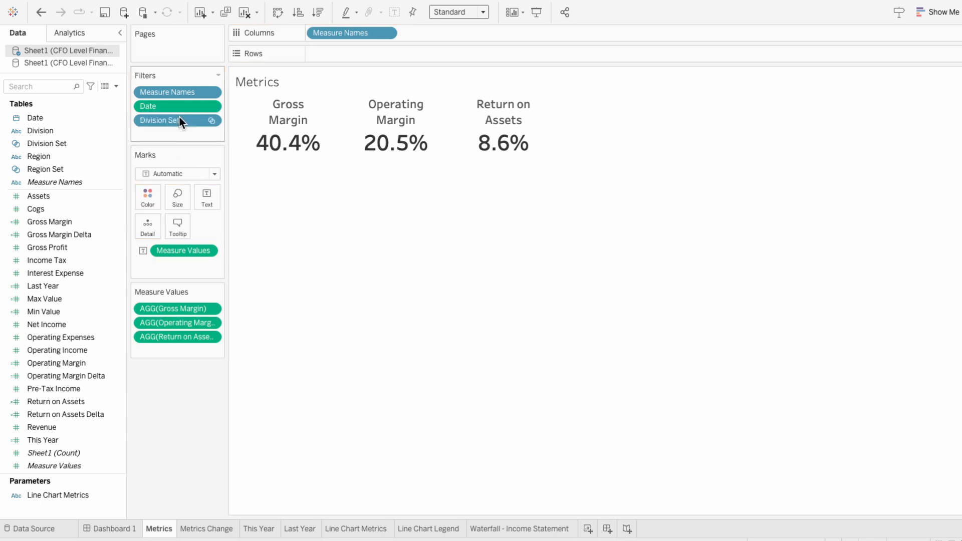
{"action": "left_click_drag", "start_coordinate": [92, 168], "coordinate": [173, 134]}
Apply the Division Set filter to the Metrics Change, This Year and Last Year worksheets as well
{"action": "right_click", "coordinate": [173, 120]}
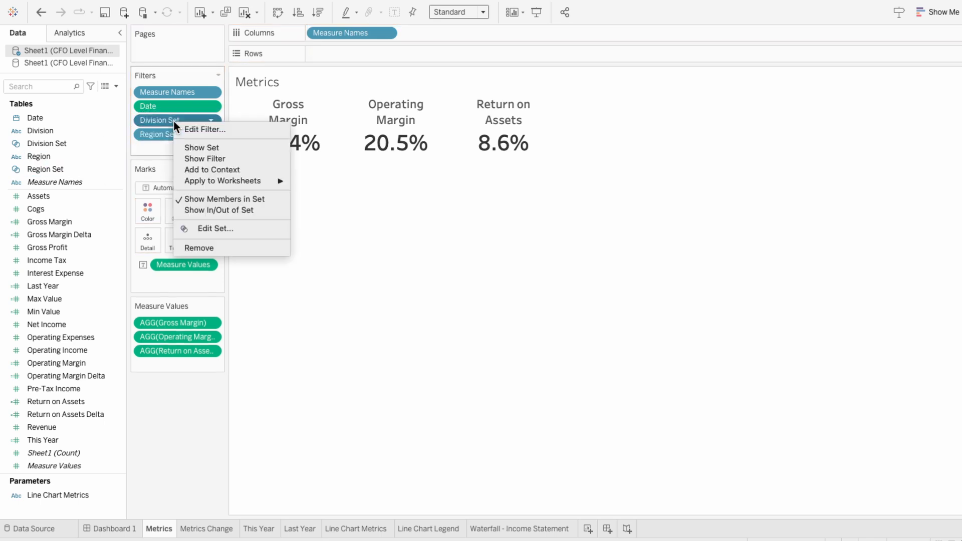
{"action": "mouse_move", "coordinate": [194, 181]}
{"action": "left_click", "coordinate": [302, 191]}
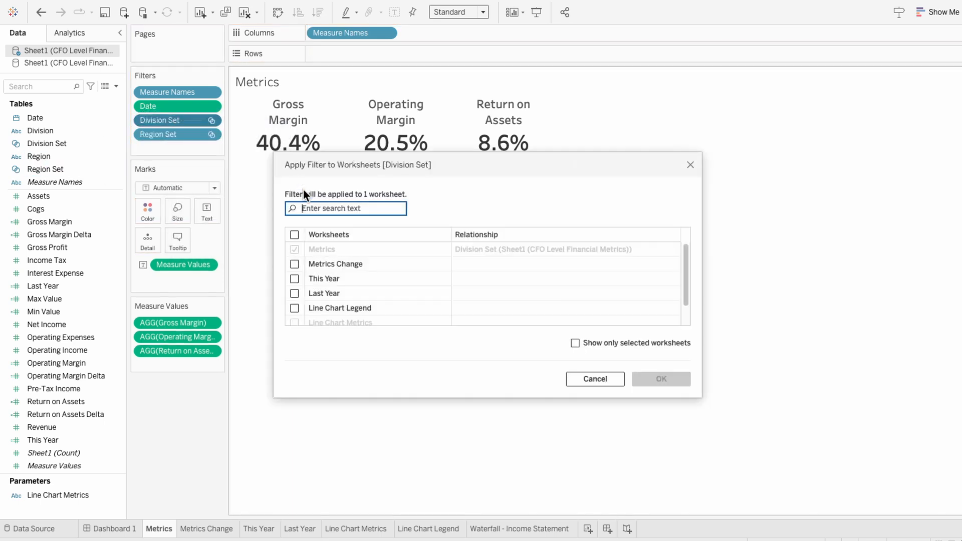
{"action": "left_click", "coordinate": [294, 264]}
{"action": "left_click", "coordinate": [294, 278]}
{"action": "left_click", "coordinate": [295, 293]}
{"action": "left_click", "coordinate": [661, 379]}
Apply the Region Set filter to the Metrics Change, This Year and Last Year worksheets as well
{"action": "right_click", "coordinate": [179, 136]}
{"action": "mouse_move", "coordinate": [210, 195]}
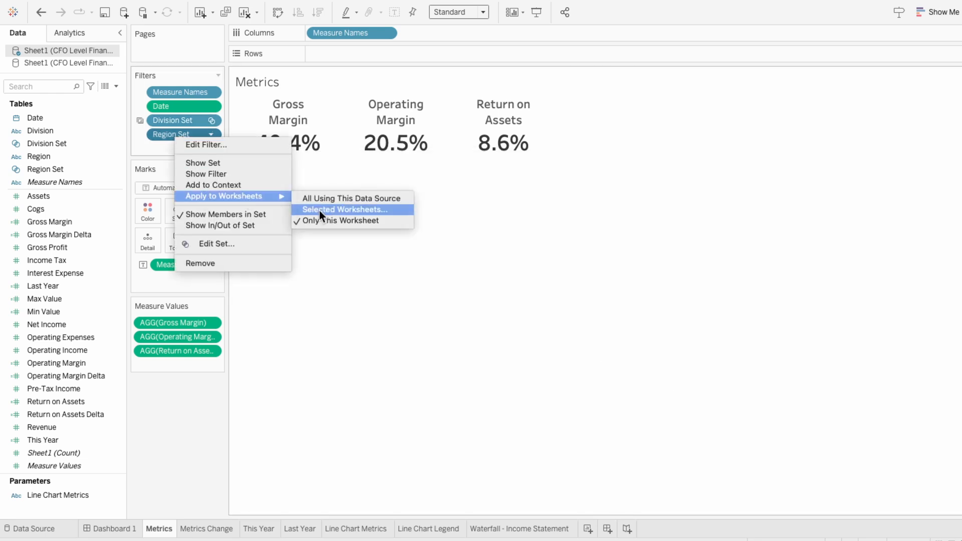
{"action": "left_click", "coordinate": [318, 210]}
{"action": "left_click", "coordinate": [294, 264]}
{"action": "left_click", "coordinate": [294, 279]}
{"action": "left_click", "coordinate": [295, 293]}
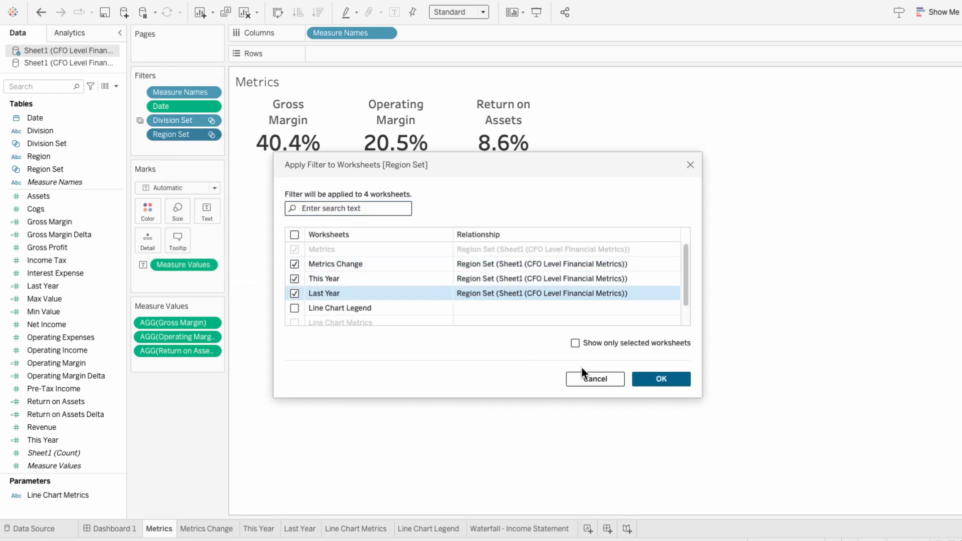
{"action": "left_click", "coordinate": [660, 379]}
Show the Division Set control on the This Year sheet and exclude Software Licensing, comparing the This Year and Last Year charts
{"action": "left_click", "coordinate": [257, 529]}
{"action": "right_click", "coordinate": [74, 142]}
{"action": "left_click", "coordinate": [98, 161]}
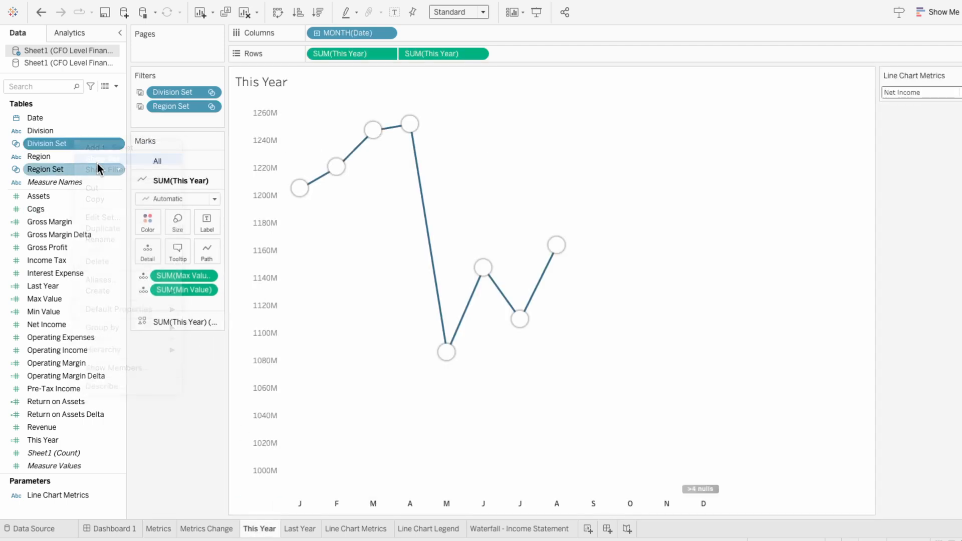
{"action": "left_click", "coordinate": [886, 135]}
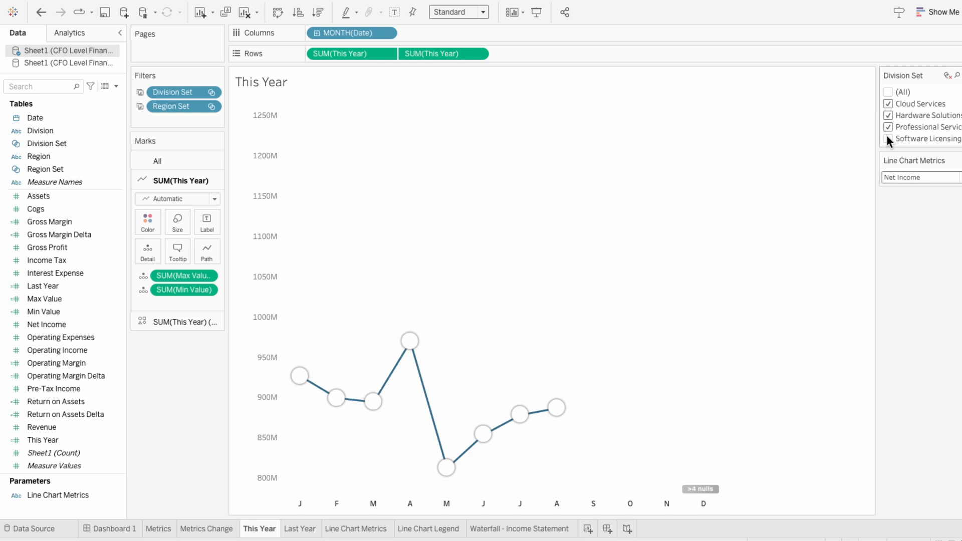
{"action": "left_click", "coordinate": [291, 530]}
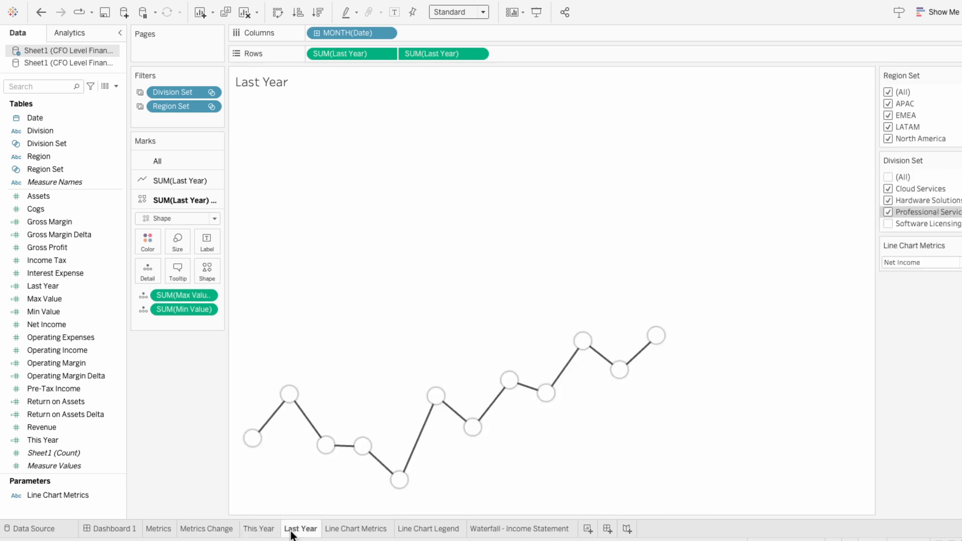
{"action": "left_click", "coordinate": [259, 530]}
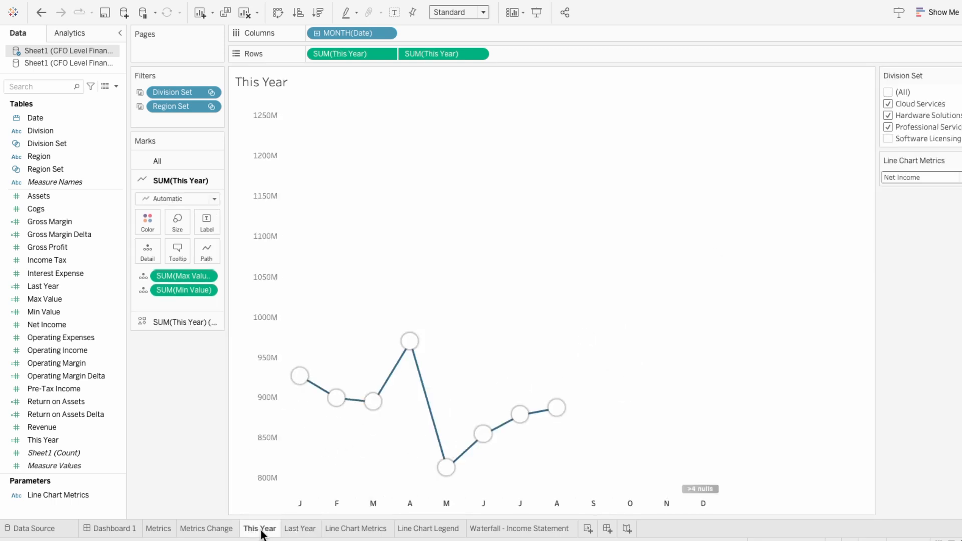
Edit the Max Value calculation, starting the first Last Year SUM with the condition IF [Division] IN [Division Set]
{"action": "left_click", "coordinate": [102, 300]}
{"action": "right_click", "coordinate": [102, 299]}
{"action": "left_click", "coordinate": [149, 102]}
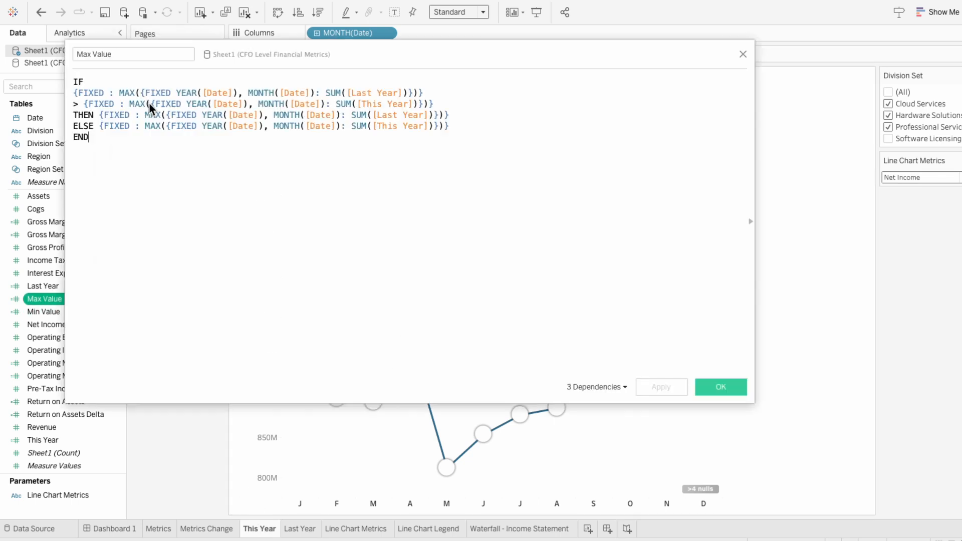
{"action": "left_click", "coordinate": [349, 94]}
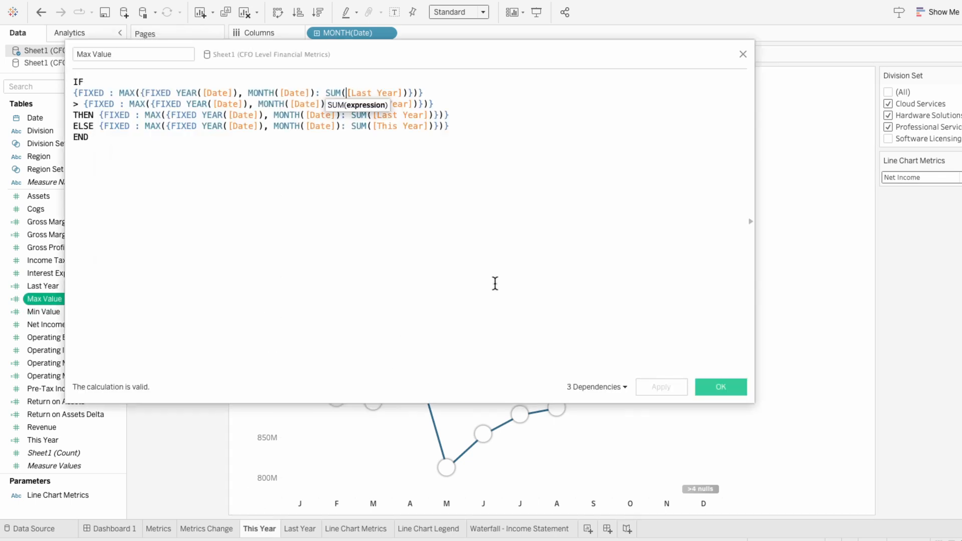
{"action": "type", "text": "IF divi"}
{"action": "key", "text": "Return"}
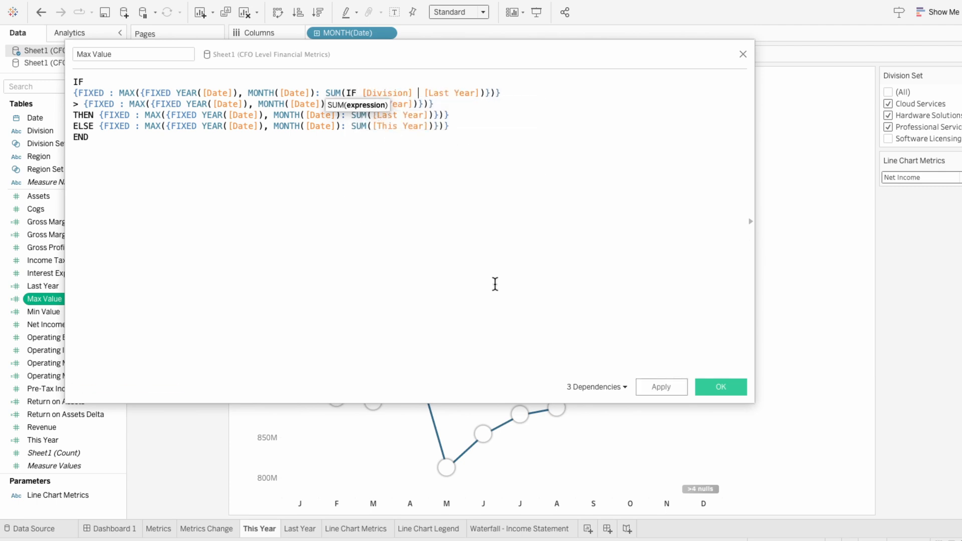
{"action": "type", "text": "IN divi"}
{"action": "key", "text": "Down"}
{"action": "key", "text": "Return"}
Complete the first SUM's condition with AND [Region] IN [Region Set] THEN [Last Year] END, and widen the calculation editor to fit the formula
{"action": "type", "text": "AND regio"}
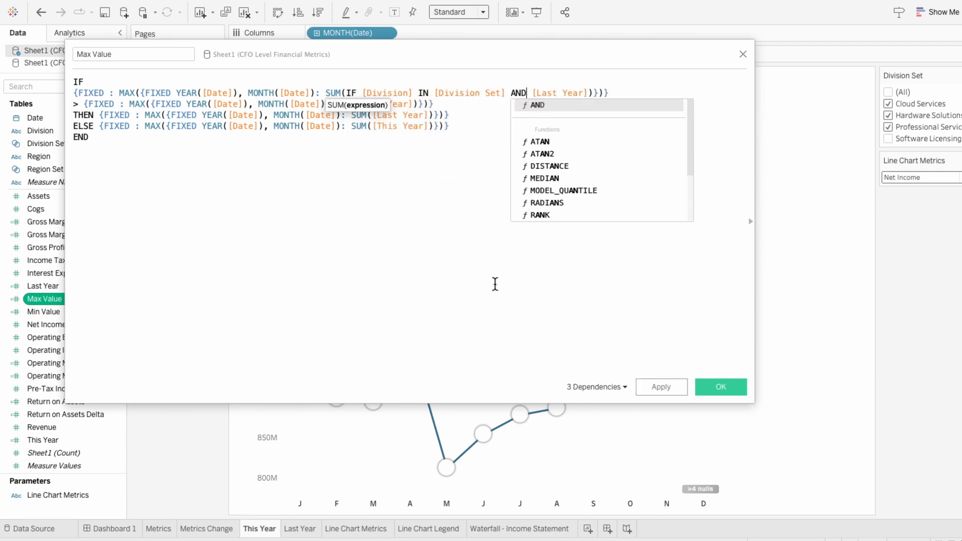
{"action": "key", "text": "Return"}
{"action": "type", "text": "IN regio ["}
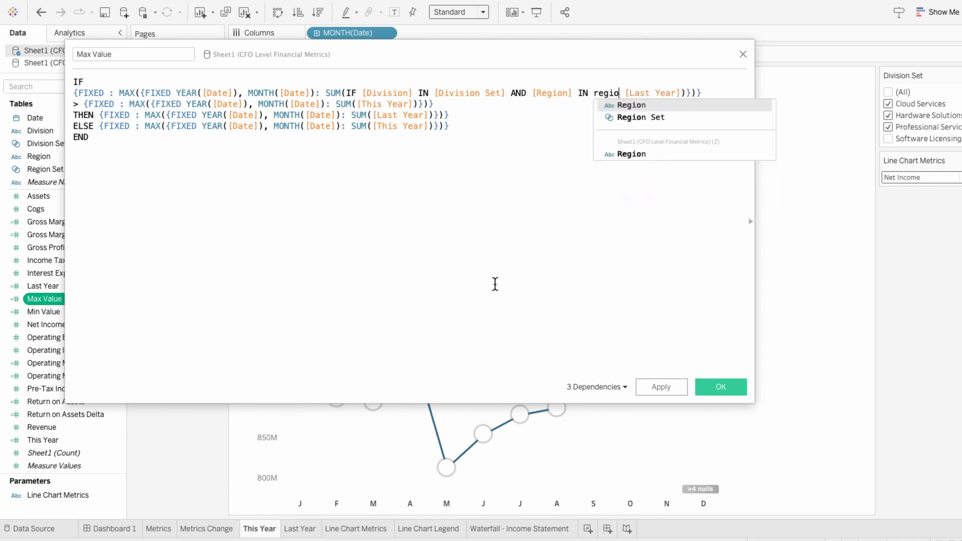
{"action": "key", "text": "Return"}
{"action": "type", "text": "THEN"}
{"action": "key", "text": "Right"}
{"action": "key", "text": "Right"}
{"action": "key", "text": "Right"}
{"action": "key", "text": "Right"}
{"action": "key", "text": "Right"}
{"action": "key", "text": "Right"}
{"action": "key", "text": "Right"}
{"action": "key", "text": "Right"}
{"action": "key", "text": "Right"}
{"action": "key", "text": "Right"}
{"action": "key", "text": "Right"}
{"action": "key", "text": "Right"}
{"action": "key", "text": "Right"}
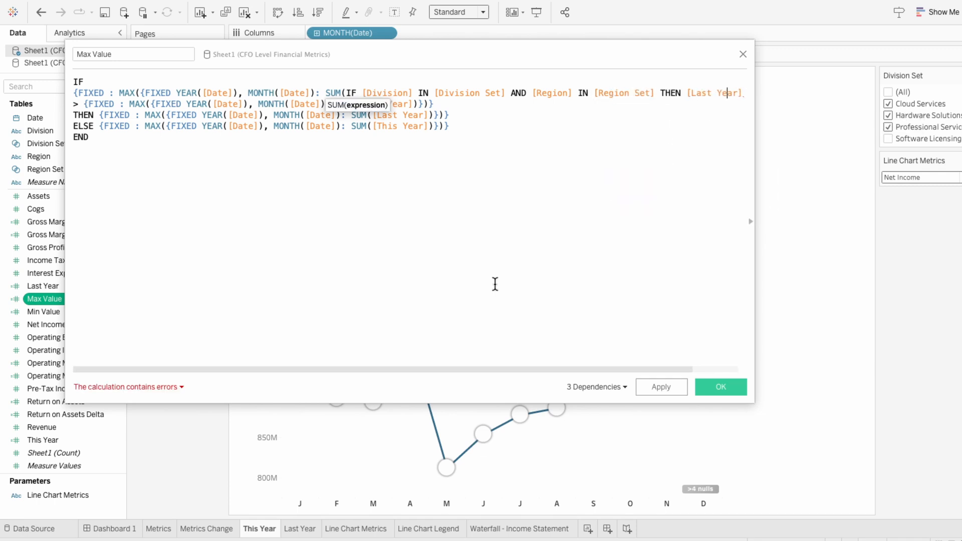
{"action": "key", "text": "Left"}
{"action": "type", "text": "END"}
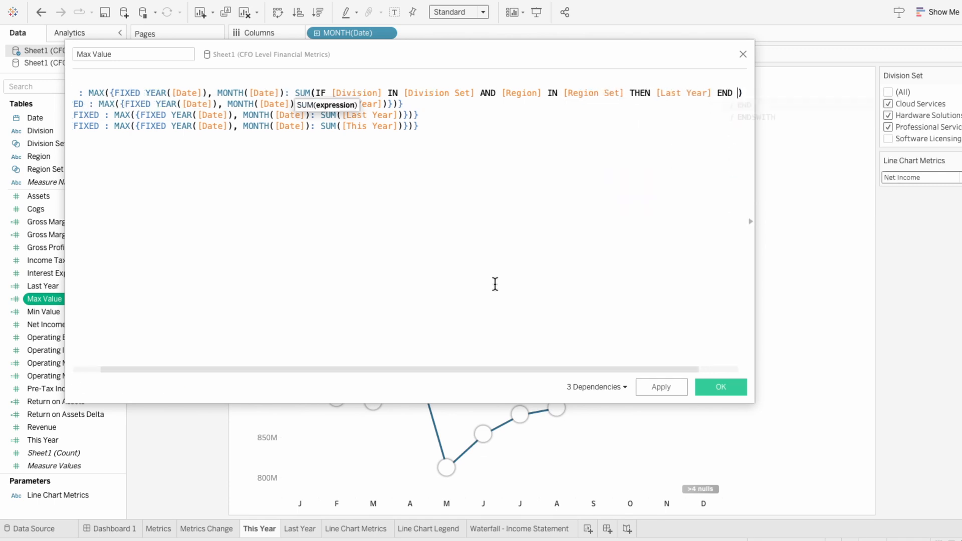
{"action": "left_click_drag", "start_coordinate": [753, 233], "coordinate": [908, 235]}
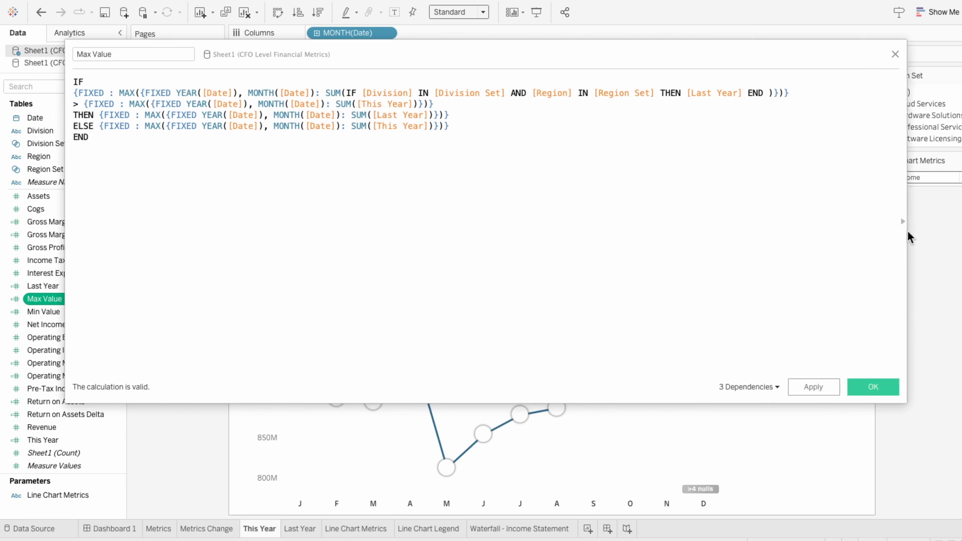
Copy the first SUM's Division Set and Region Set condition into the other three SUMs of the Max Value calculation
{"action": "left_click_drag", "start_coordinate": [347, 94], "coordinate": [680, 94]}
{"action": "key", "text": "super+c"}
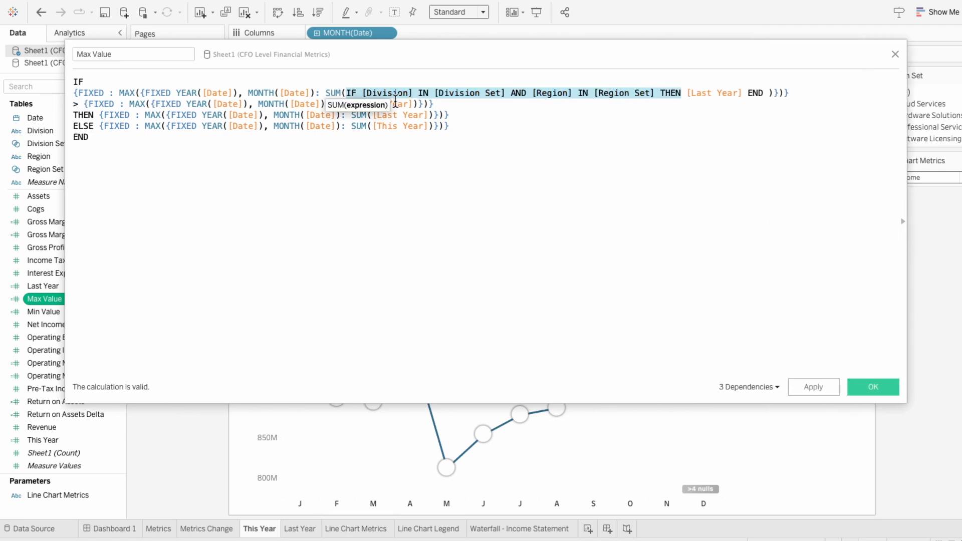
{"action": "left_click", "coordinate": [356, 104]}
{"action": "key", "text": "super+v"}
{"action": "left_click", "coordinate": [372, 116]}
{"action": "key", "text": "super+v"}
{"action": "left_click", "coordinate": [372, 126]}
Close the three copied IF conditions in Max Value with END and save the calculation
{"action": "left_click", "coordinate": [746, 104]}
{"action": "type", "text": "END"}
{"action": "left_click", "coordinate": [763, 115]}
{"action": "type", "text": "END"}
{"action": "left_click", "coordinate": [763, 127]}
{"action": "type", "text": "END"}
{"action": "left_click", "coordinate": [834, 187]}
{"action": "left_click", "coordinate": [871, 386]}
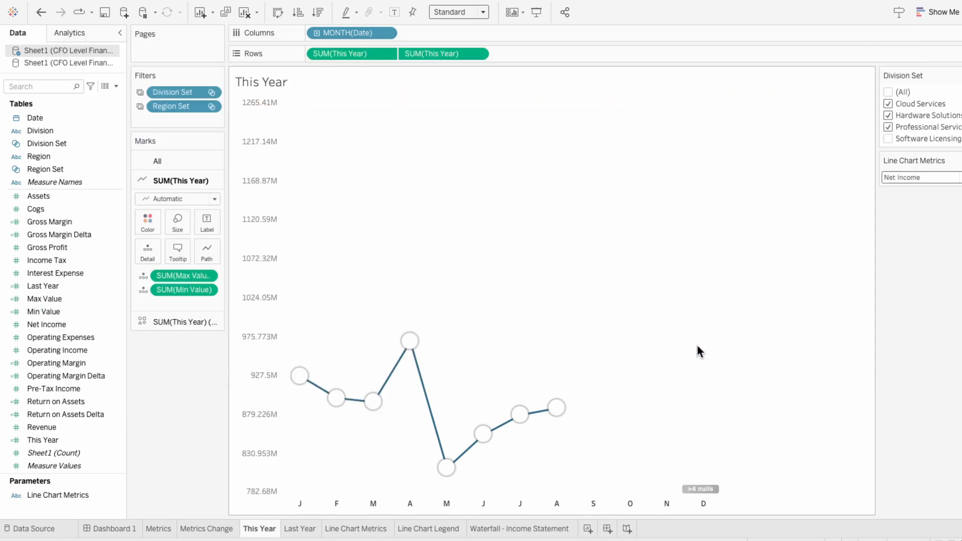
Add the same Division Set and Region Set condition, closed with END, to every SUM in the Min Value calculation and save it
{"action": "right_click", "coordinate": [42, 313]}
{"action": "left_click", "coordinate": [60, 111]}
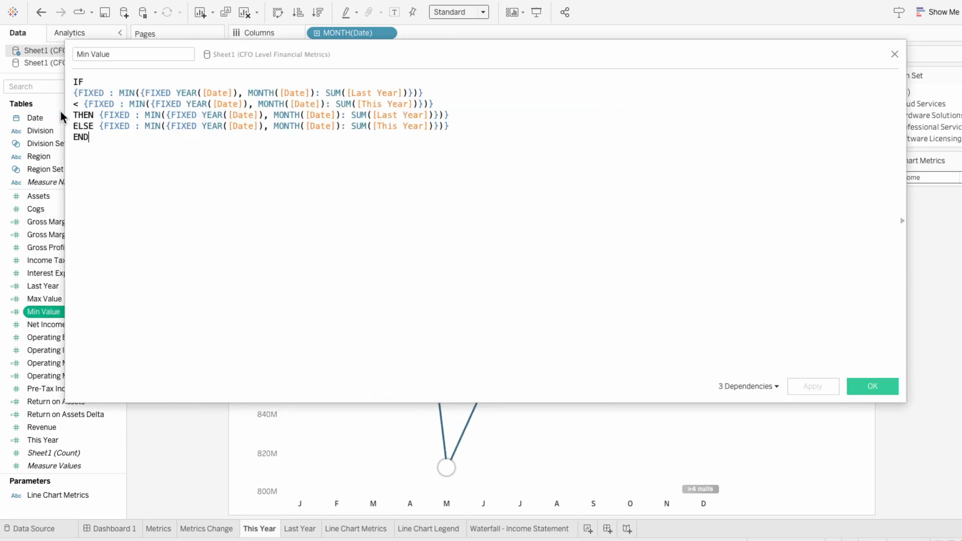
{"action": "left_click", "coordinate": [356, 104]}
{"action": "key", "text": "ctrl+v"}
{"action": "left_click", "coordinate": [373, 115]}
{"action": "key", "text": "ctrl+v"}
{"action": "left_click", "coordinate": [372, 126]}
{"action": "key", "text": "ctrl+v"}
{"action": "left_click", "coordinate": [745, 92]}
{"action": "type", "text": "END  END"}
{"action": "left_click", "coordinate": [891, 386]}
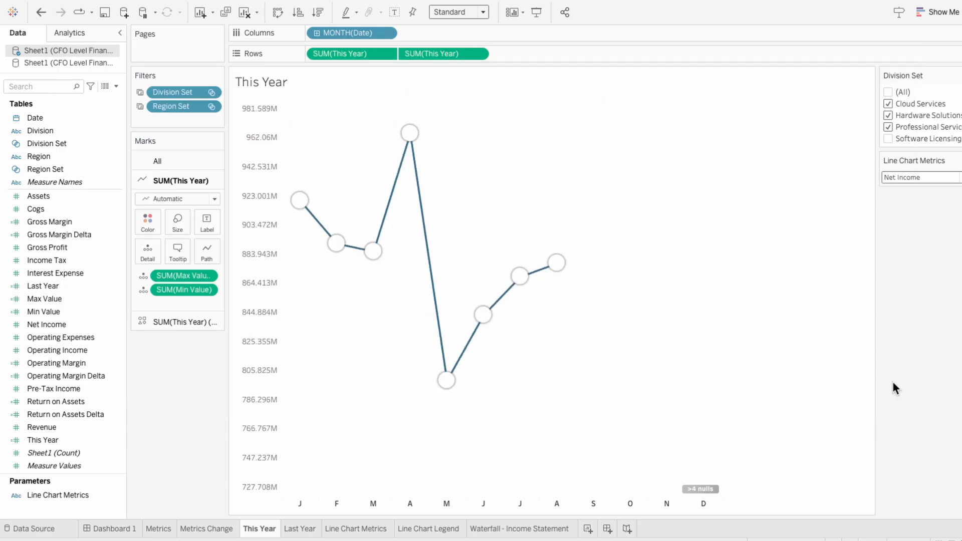
Exclude LATAM from the Region Set on the Last Year sheet and compare the chart's range with the This Year sheet
{"action": "left_click", "coordinate": [304, 529]}
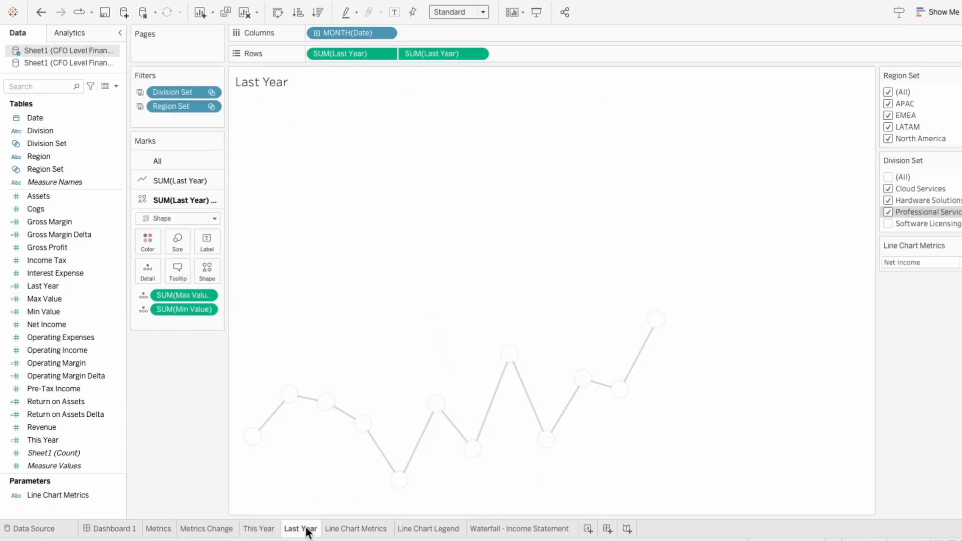
{"action": "left_click", "coordinate": [887, 126]}
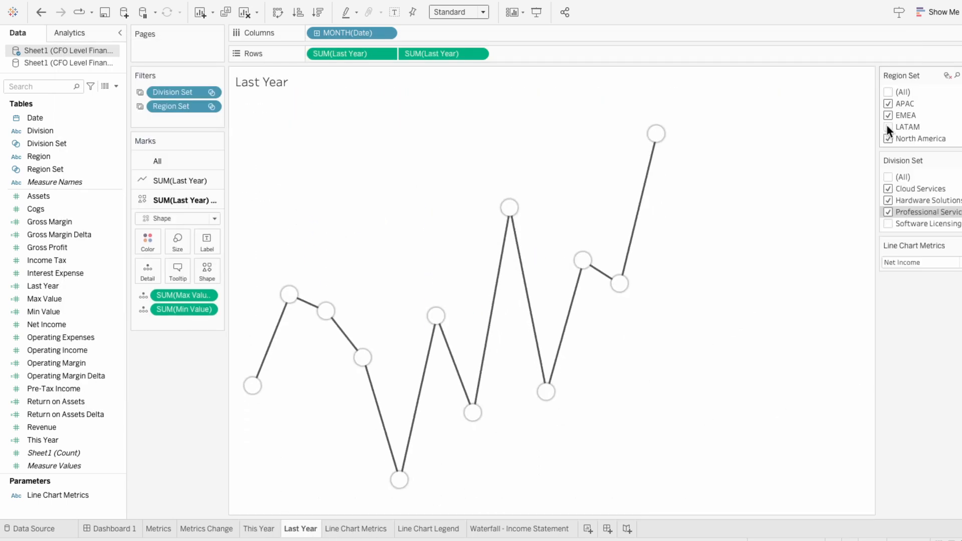
{"action": "mouse_move", "coordinate": [462, 488]}
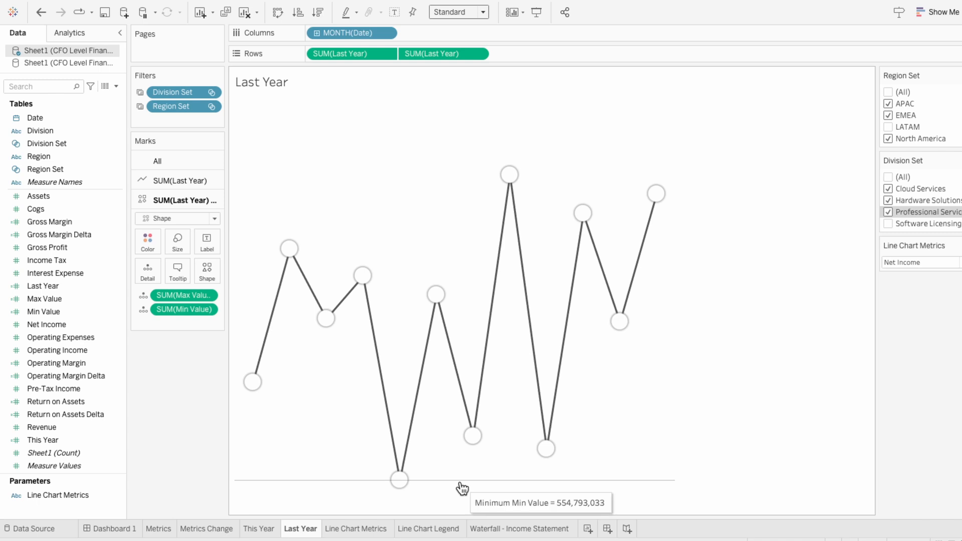
{"action": "left_click", "coordinate": [265, 529]}
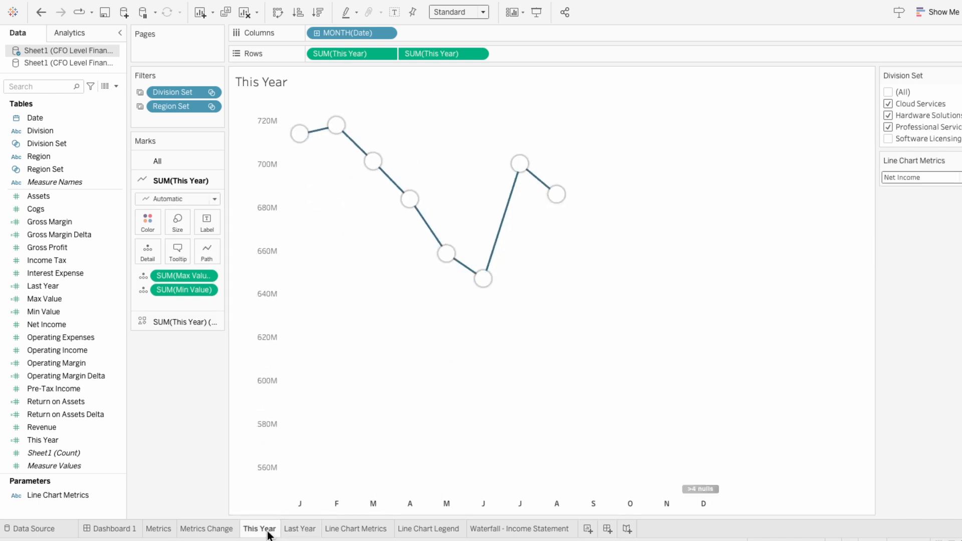
{"action": "mouse_move", "coordinate": [362, 126]}
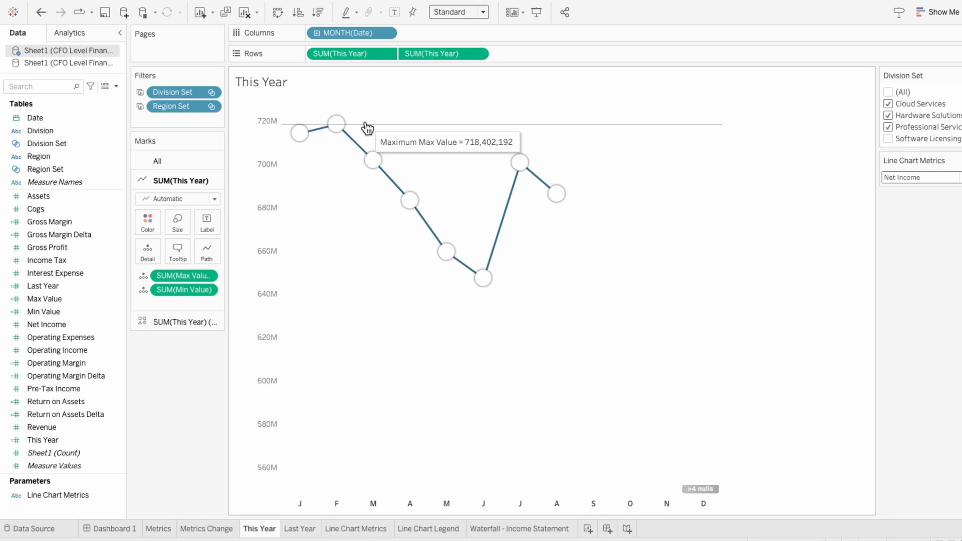
On the Waterfall - Income Statement sheet, create a calculated field in the first data source named Region & Divison Set Filter
{"action": "left_click", "coordinate": [496, 534]}
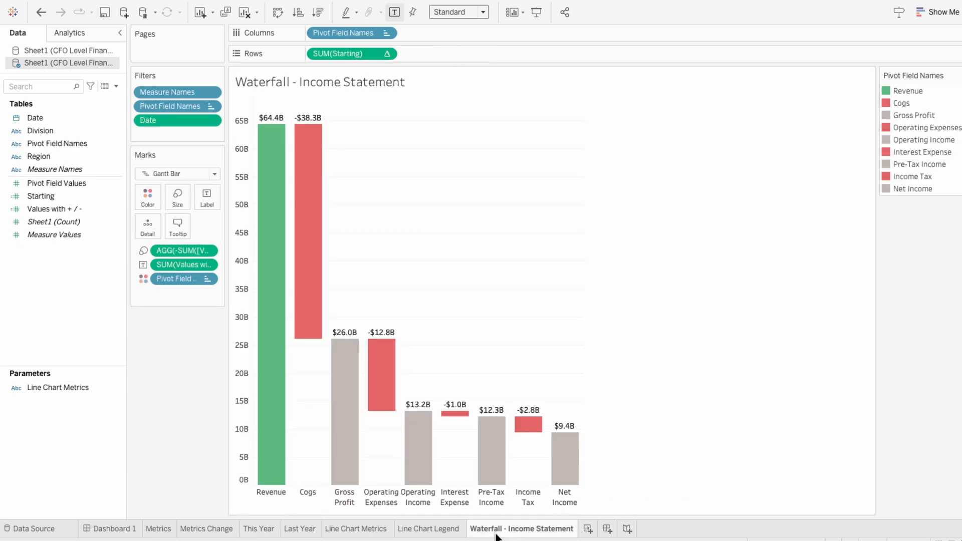
{"action": "left_click", "coordinate": [57, 47]}
{"action": "left_click", "coordinate": [47, 144]}
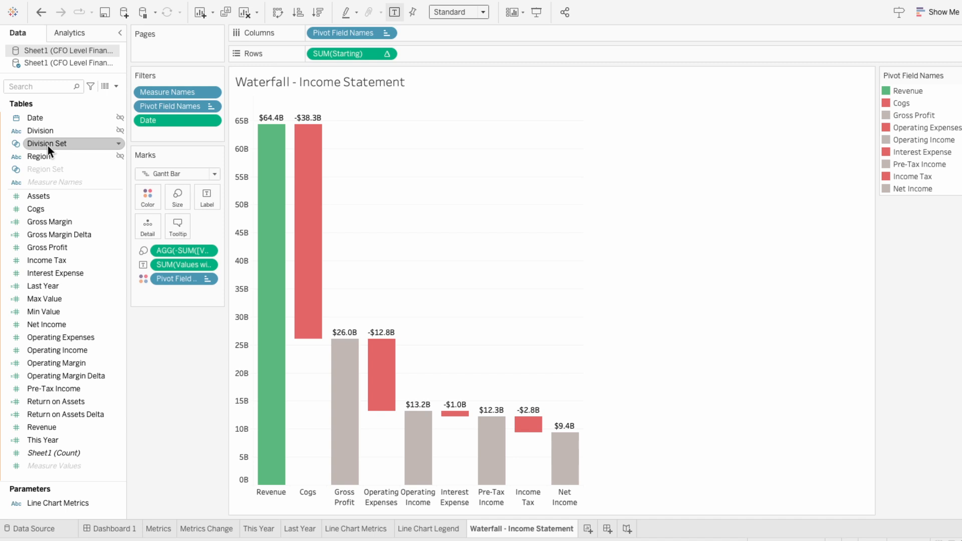
{"action": "left_click", "coordinate": [116, 86]}
{"action": "left_click", "coordinate": [108, 103]}
{"action": "left_click_drag", "start_coordinate": [67, 29], "coordinate": [398, 146]}
{"action": "type", "text": "Region & Divison Set Filter"}
{"action": "key", "text": "Tab"}
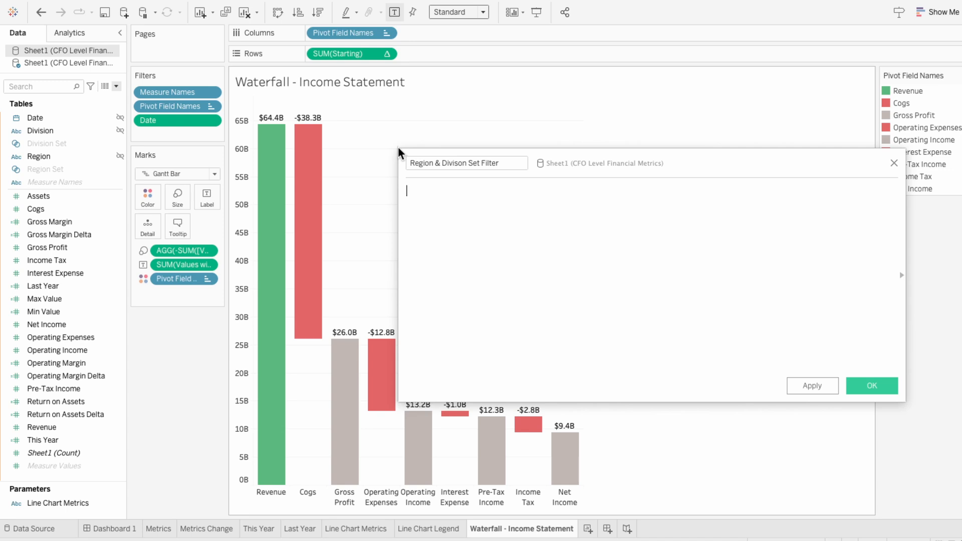
Define the new field as [Region] IN [Region Set] AND [Division] IN [Division Set] and save it
{"action": "type", "text": "region"}
{"action": "key", "text": "Return"}
{"action": "type", "text": "IN regio"}
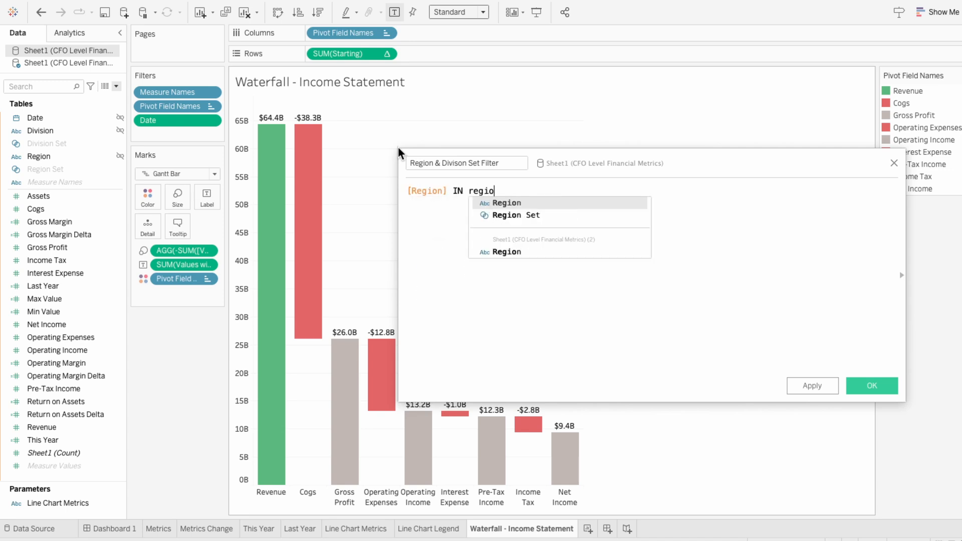
{"action": "key", "text": "Down"}
{"action": "key", "text": "Return"}
{"action": "type", "text": "AND divi"}
{"action": "key", "text": "Return"}
{"action": "type", "text": "IN divi"}
{"action": "key", "text": "Down"}
{"action": "key", "text": "Return"}
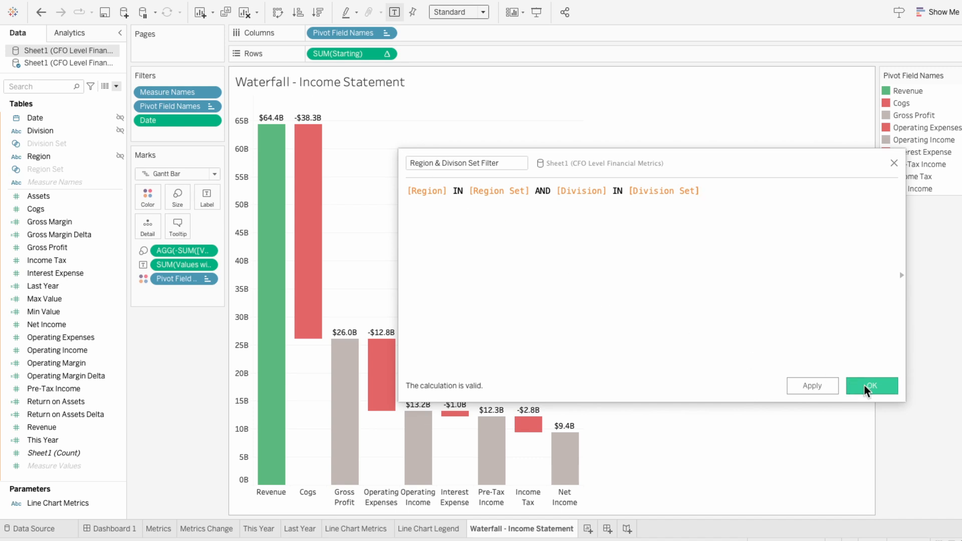
{"action": "left_click", "coordinate": [868, 389]}
Filter the waterfall to True on Region & Divison Set Filter, and link the two data sources on Division and Region
{"action": "left_click_drag", "start_coordinate": [56, 169], "coordinate": [167, 142]}
{"action": "left_click", "coordinate": [406, 238]}
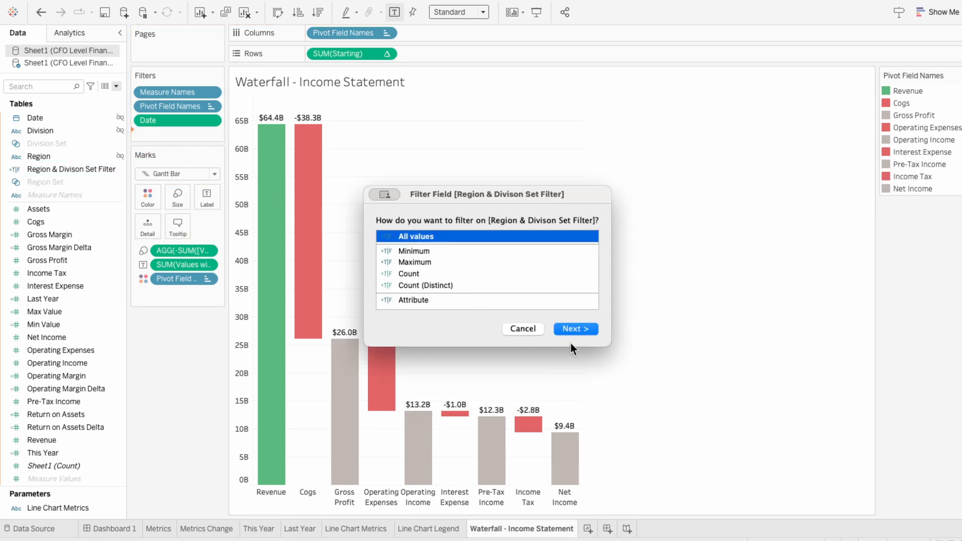
{"action": "left_click", "coordinate": [581, 329]}
{"action": "left_click", "coordinate": [373, 190]}
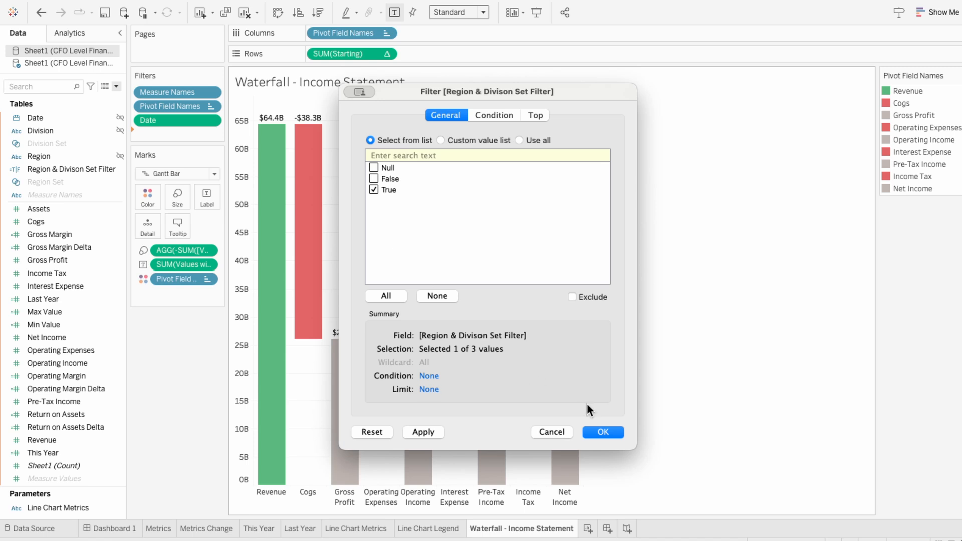
{"action": "left_click", "coordinate": [604, 432]}
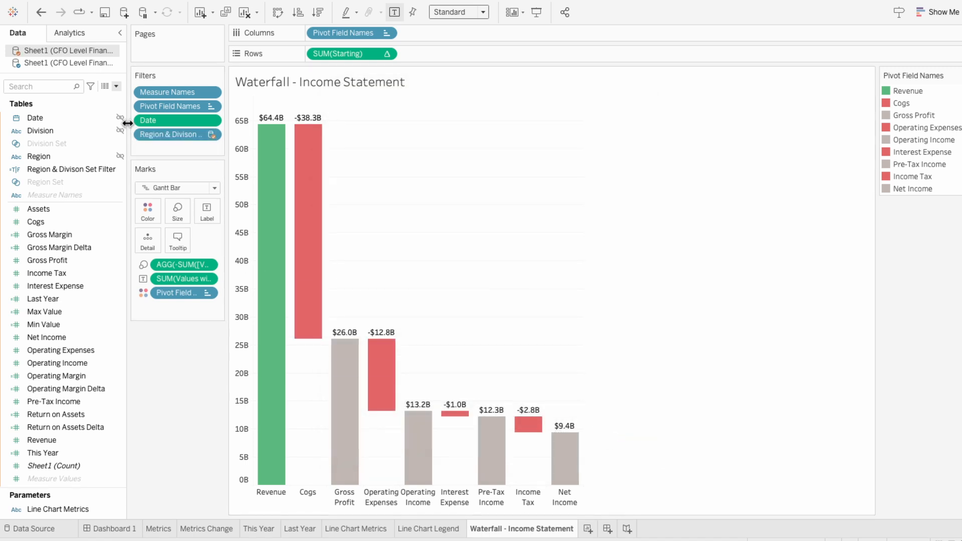
{"action": "left_click", "coordinate": [120, 130]}
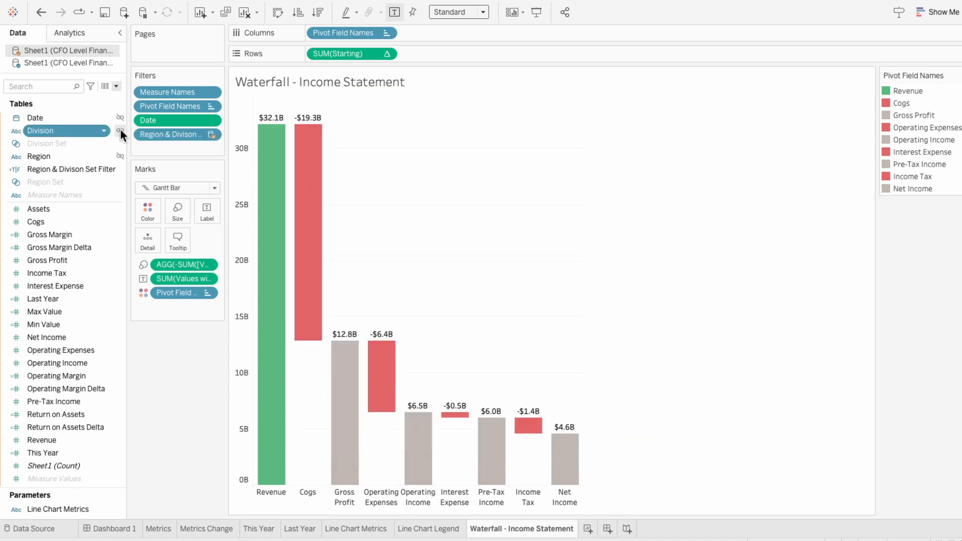
{"action": "left_click", "coordinate": [120, 156]}
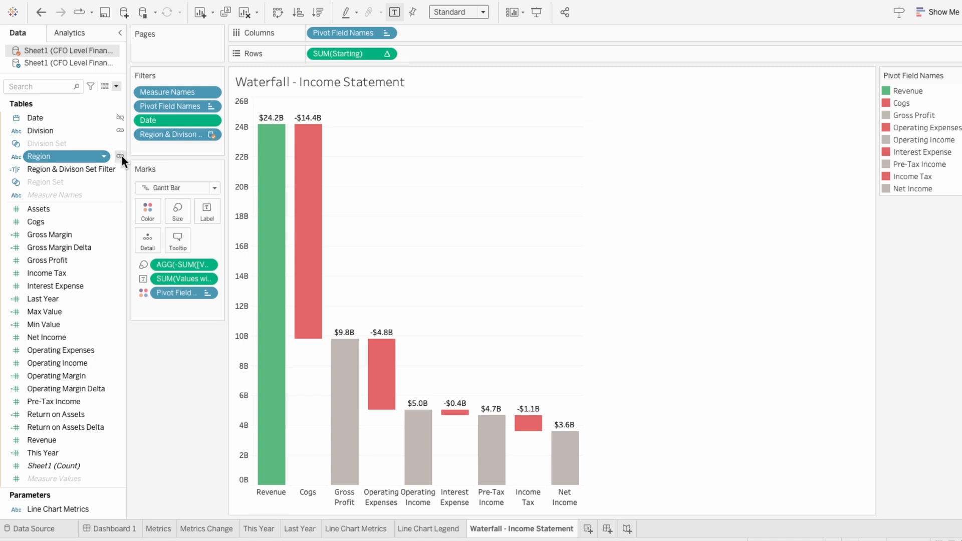
On Dashboard 1, show the Division Set and Region Set controls of the net income line chart
{"action": "left_click", "coordinate": [106, 530]}
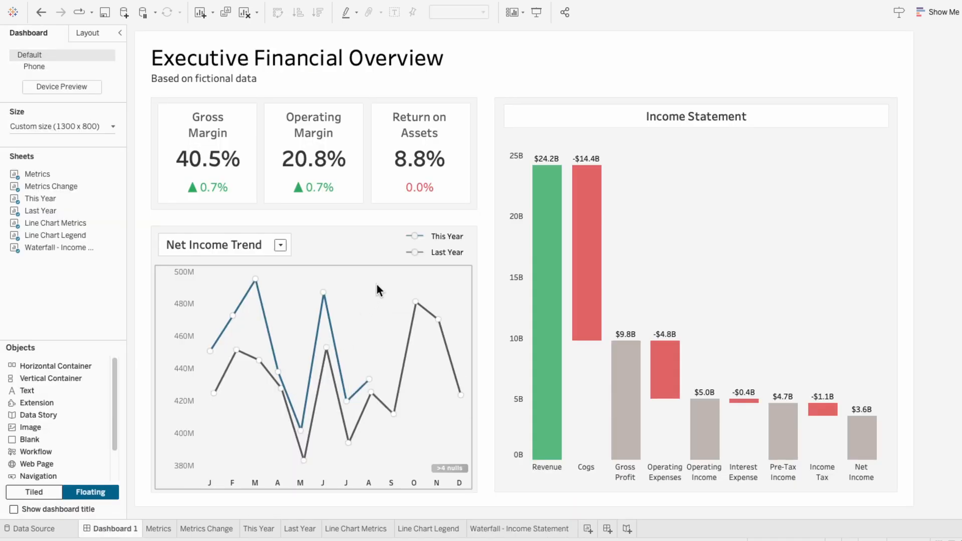
{"action": "left_click", "coordinate": [382, 270]}
{"action": "left_click", "coordinate": [477, 314]}
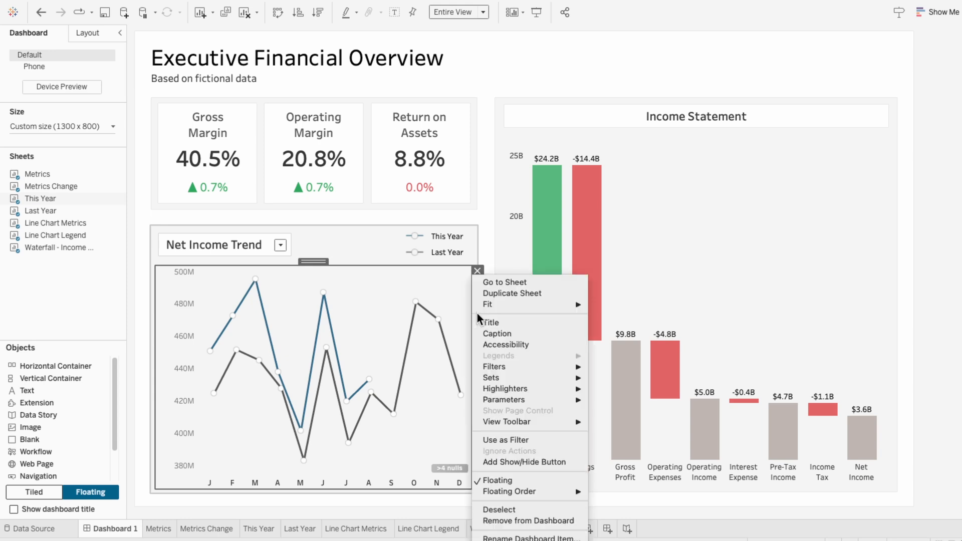
{"action": "mouse_move", "coordinate": [495, 377]}
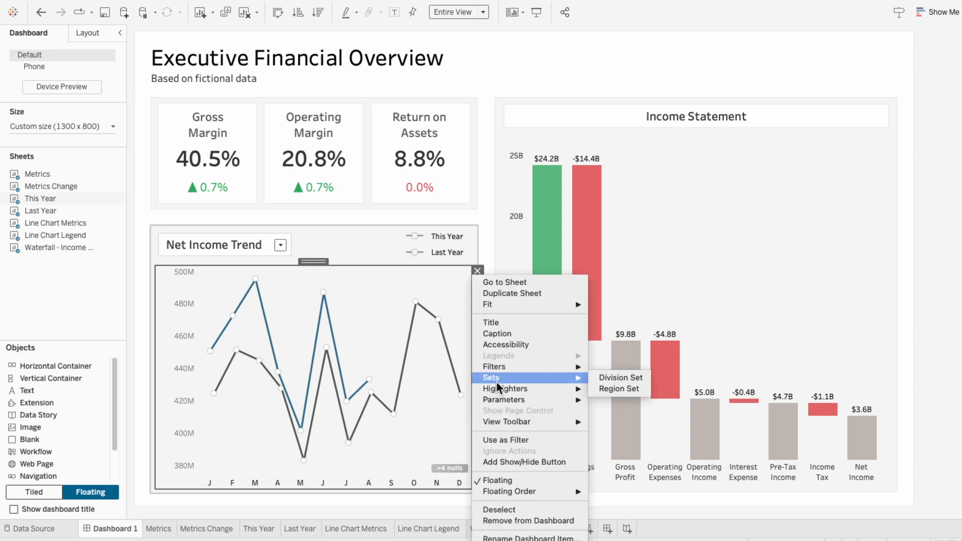
{"action": "left_click", "coordinate": [613, 377]}
{"action": "left_click", "coordinate": [476, 314]}
{"action": "mouse_move", "coordinate": [579, 383]}
{"action": "left_click", "coordinate": [619, 388]}
Move the Region Set and Division Set controls side by side above the Income Statement chart
{"action": "left_click_drag", "start_coordinate": [526, 258], "coordinate": [557, 40]}
{"action": "left_click", "coordinate": [525, 256]}
{"action": "left_click_drag", "start_coordinate": [524, 260], "coordinate": [629, 39]}
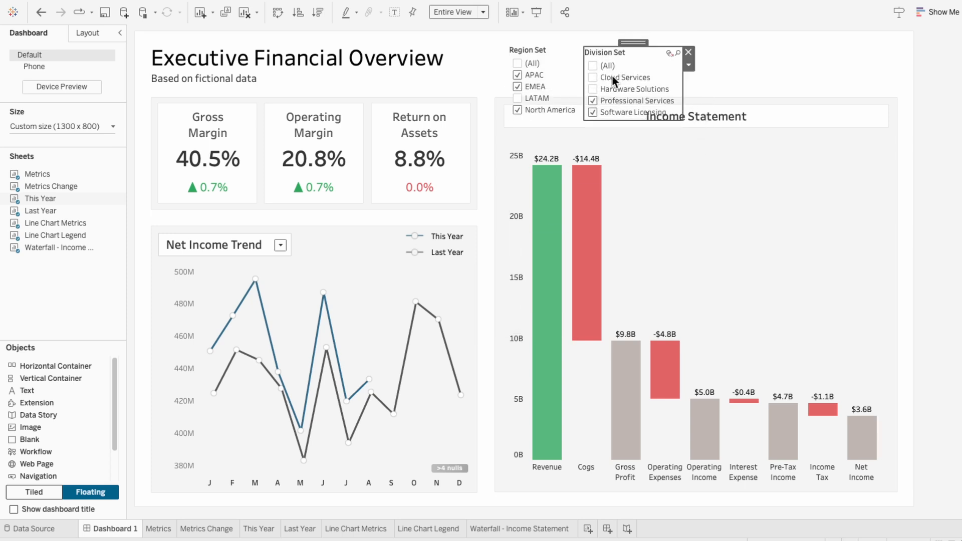
Narrow the Region Set control to fit its values, and include all values in both the Division Set and Region Set
{"action": "left_click", "coordinate": [594, 89]}
{"action": "left_click", "coordinate": [517, 98]}
{"action": "left_click", "coordinate": [517, 97]}
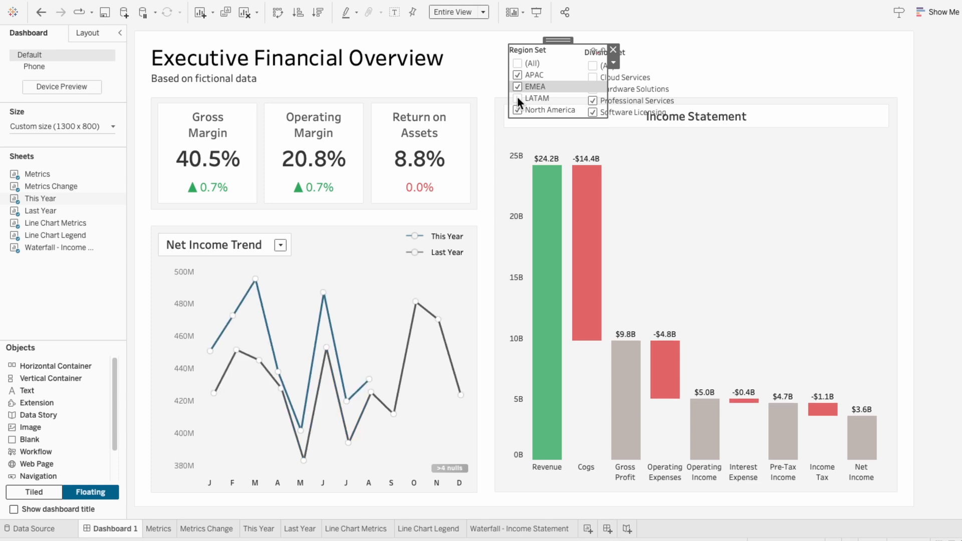
{"action": "left_click_drag", "start_coordinate": [607, 98], "coordinate": [578, 95]}
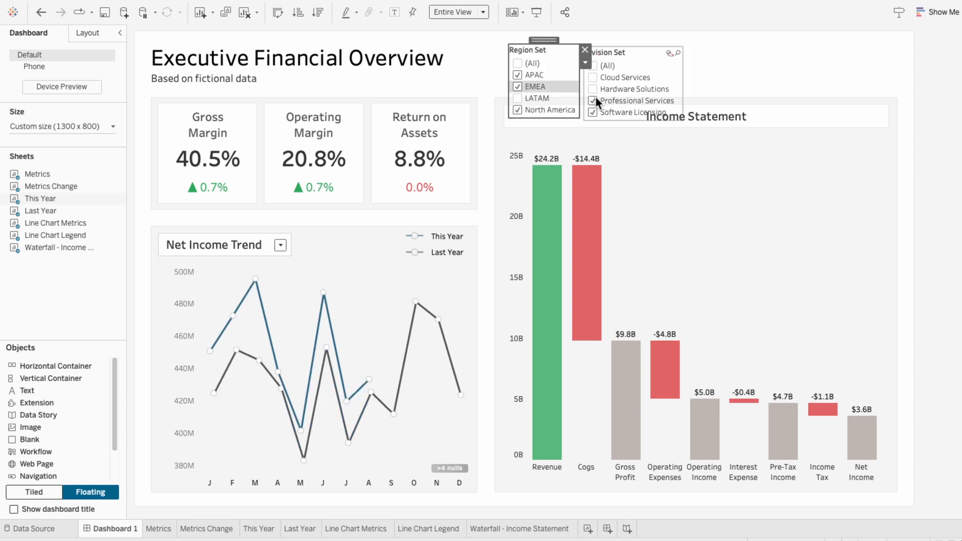
{"action": "left_click", "coordinate": [595, 101]}
{"action": "left_click", "coordinate": [594, 66]}
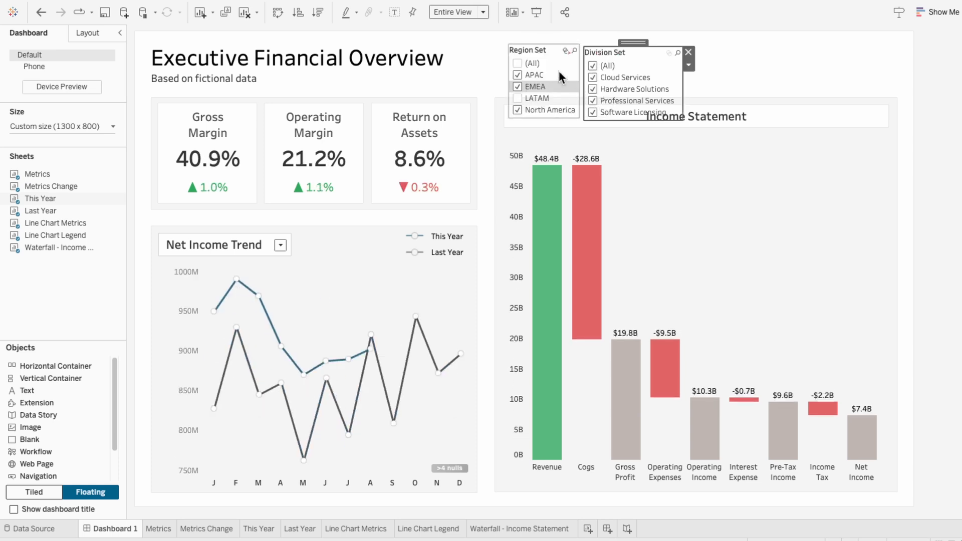
{"action": "left_click", "coordinate": [517, 64]}
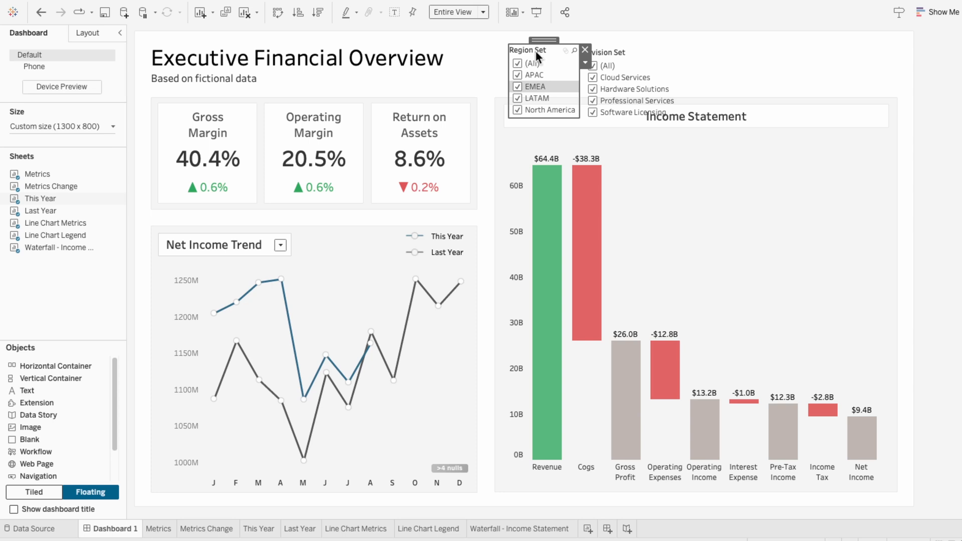
Retitle the Region Set control as Region
{"action": "right_click", "coordinate": [536, 51]}
{"action": "left_click", "coordinate": [557, 110]}
{"action": "double_click", "coordinate": [373, 215]}
{"action": "key", "text": "BackSpace"}
Retitle the Division Set control as Division
{"action": "right_click", "coordinate": [614, 50]}
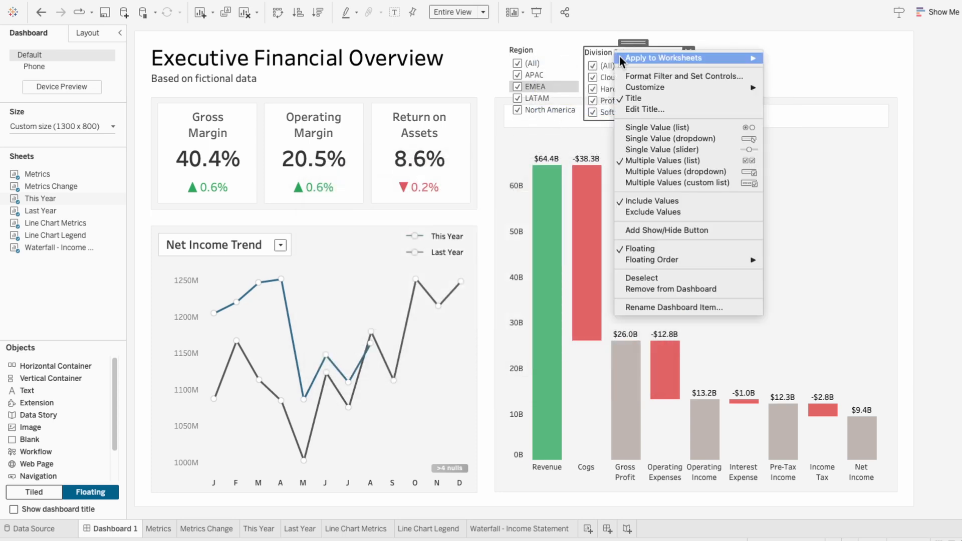
{"action": "left_click", "coordinate": [641, 106]}
{"action": "double_click", "coordinate": [362, 215]}
{"action": "key", "text": "BackSpace"}
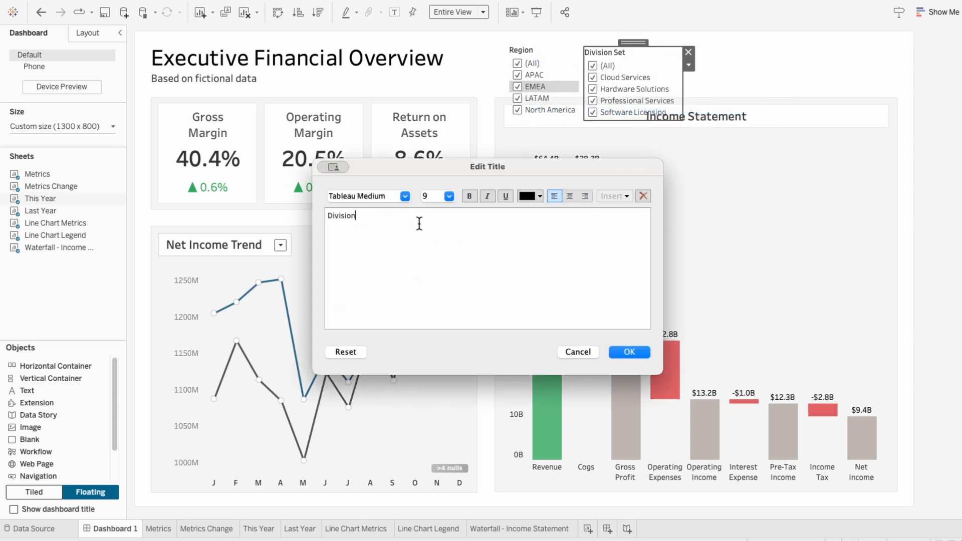
{"action": "left_click", "coordinate": [629, 352]}
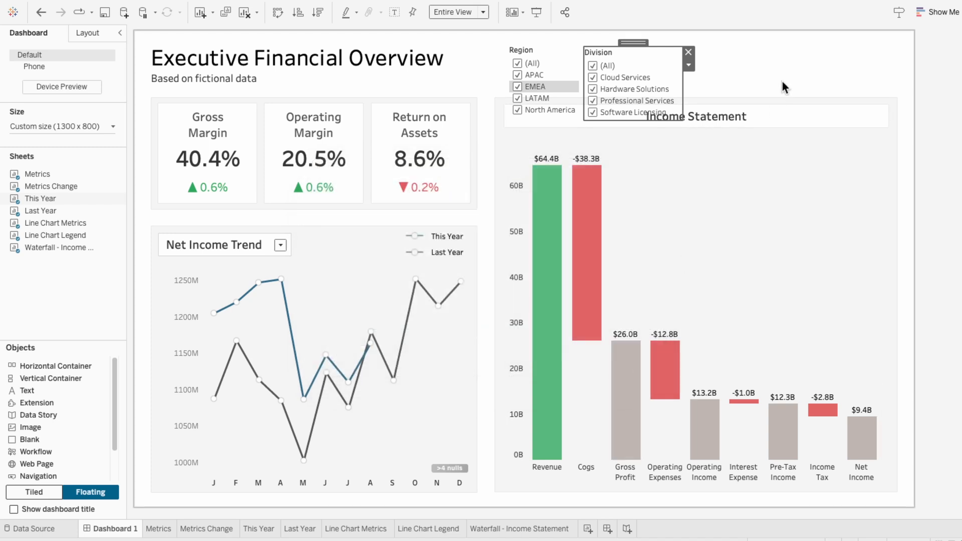
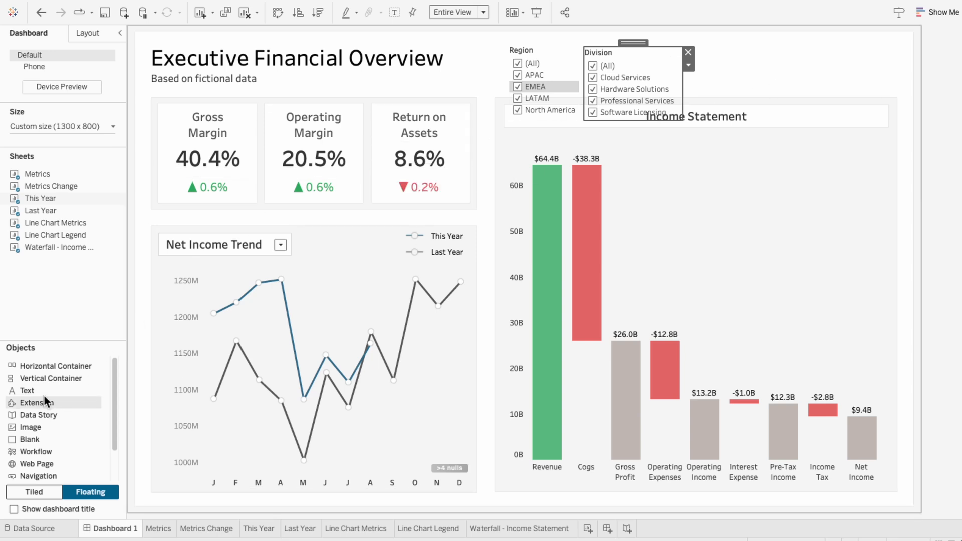
Add a floating vertical container over the Income Statement chart and place the Division and Region controls inside it
{"action": "left_click_drag", "start_coordinate": [37, 380], "coordinate": [684, 107]}
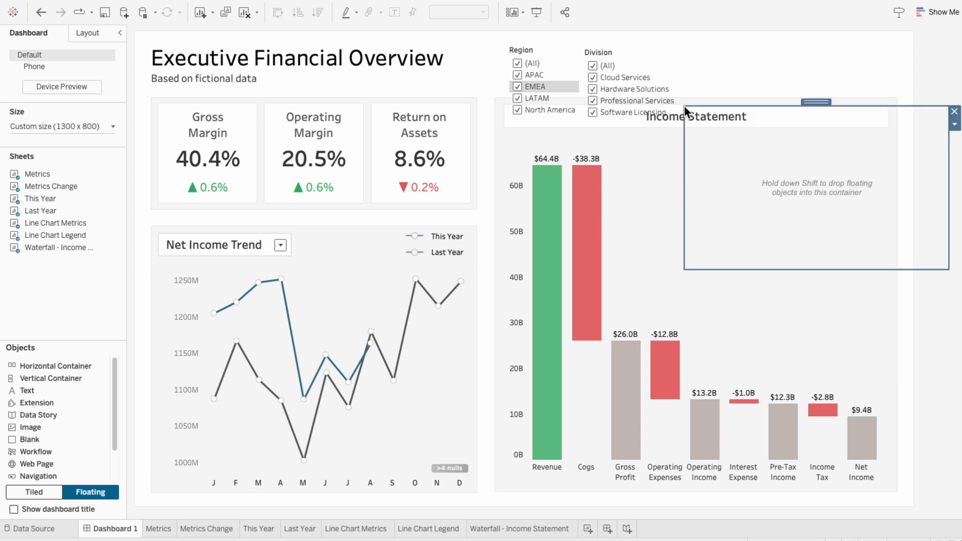
{"action": "left_click", "coordinate": [635, 58]}
{"action": "left_click_drag", "start_coordinate": [625, 41], "coordinate": [724, 120]}
{"action": "left_click", "coordinate": [556, 50]}
{"action": "left_click_drag", "start_coordinate": [611, 36], "coordinate": [748, 209]}
{"action": "left_click", "coordinate": [802, 144]}
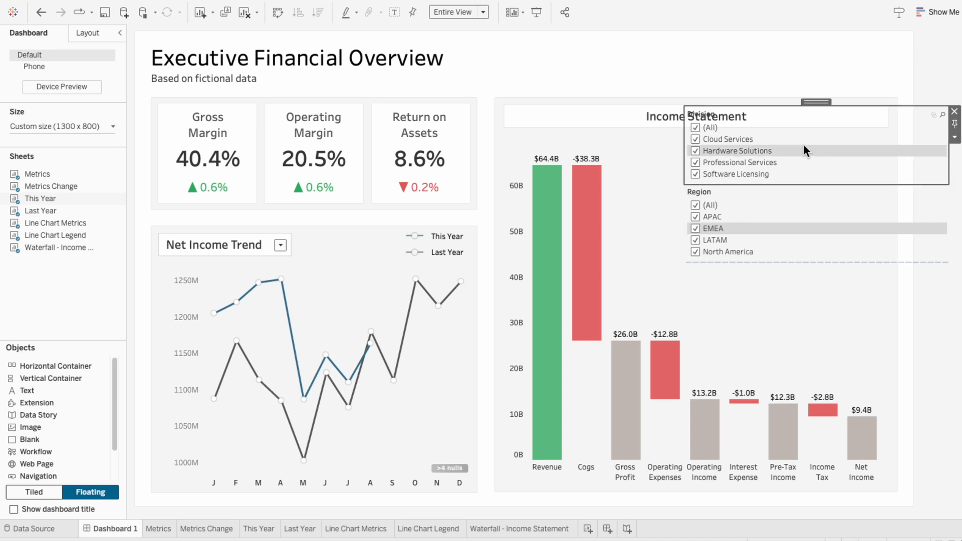
Move the vertical container to the dashboard's upper-right corner and narrow it to about 161 by 246
{"action": "left_click", "coordinate": [83, 36]}
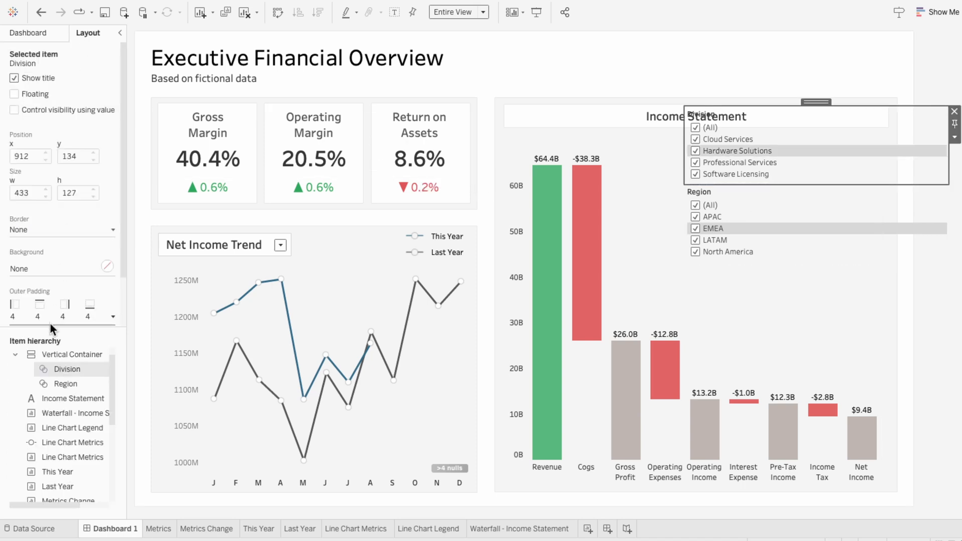
{"action": "left_click", "coordinate": [48, 353]}
{"action": "left_click_drag", "start_coordinate": [792, 100], "coordinate": [768, 58]}
{"action": "left_click_drag", "start_coordinate": [637, 216], "coordinate": [801, 205]}
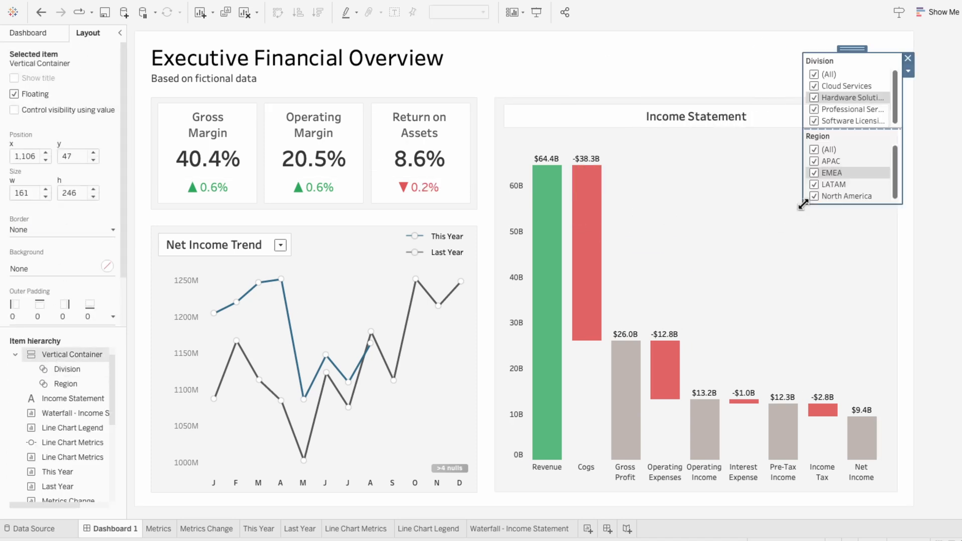
Add a Show/Hide button for the vertical container and toggle the filters to test it
{"action": "left_click", "coordinate": [909, 76]}
{"action": "left_click", "coordinate": [901, 107]}
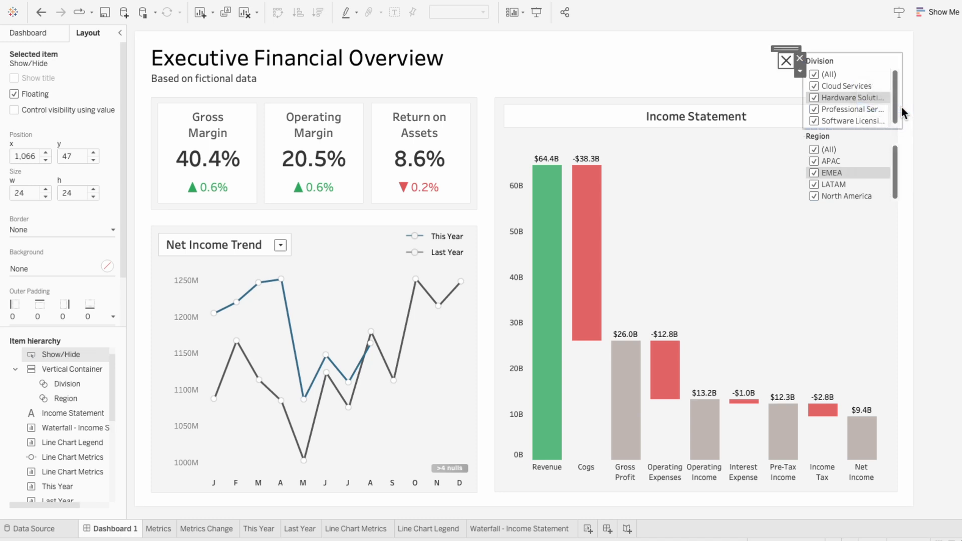
{"action": "left_click", "coordinate": [784, 64]}
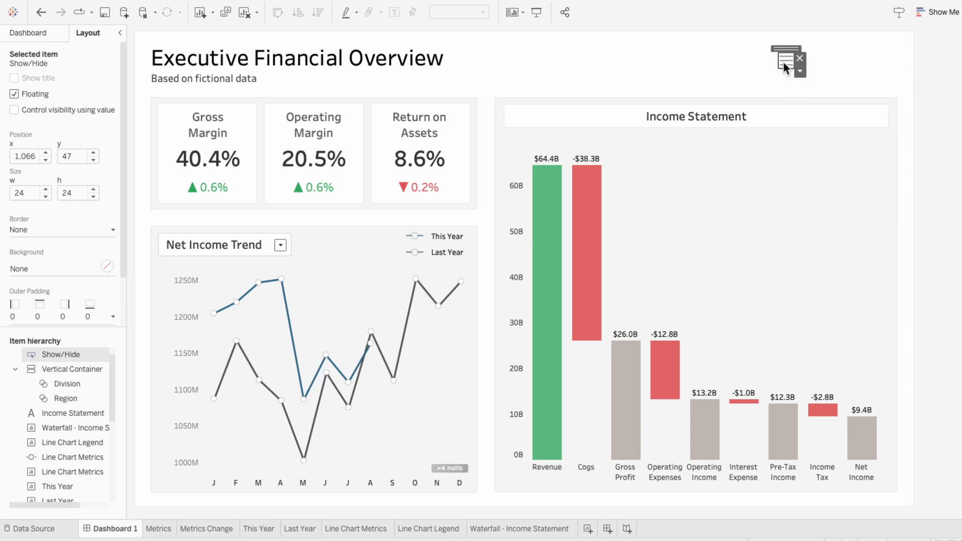
{"action": "left_click", "coordinate": [783, 61]}
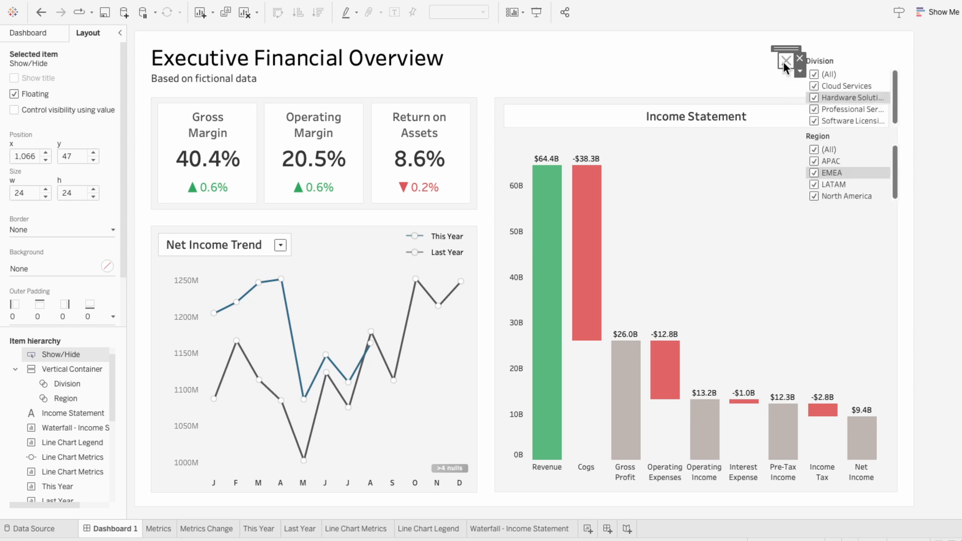
{"action": "left_click", "coordinate": [783, 62]}
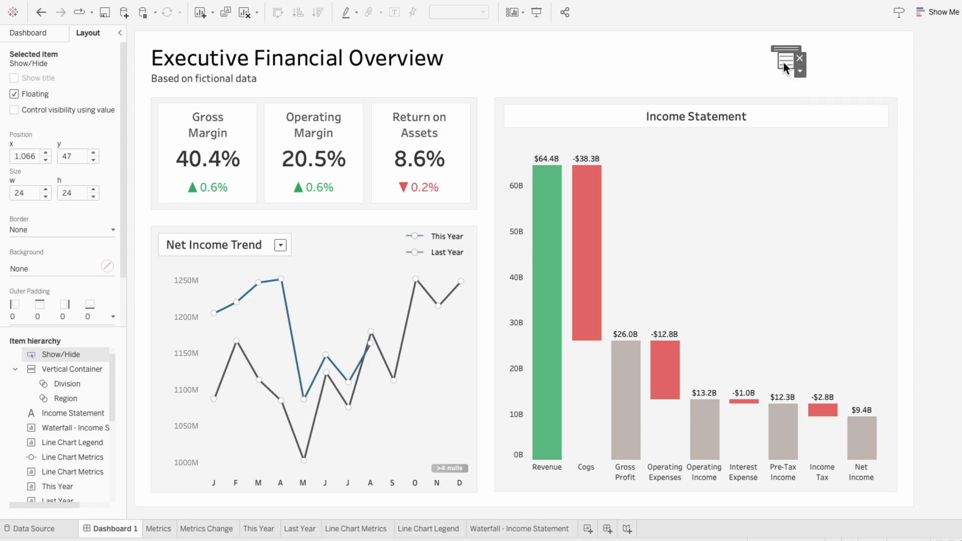
{"action": "left_click", "coordinate": [783, 61]}
Give the Show/Hide button an image style and apply Filter Hide - Grey.png for the Item Shown state
{"action": "left_click", "coordinate": [799, 71]}
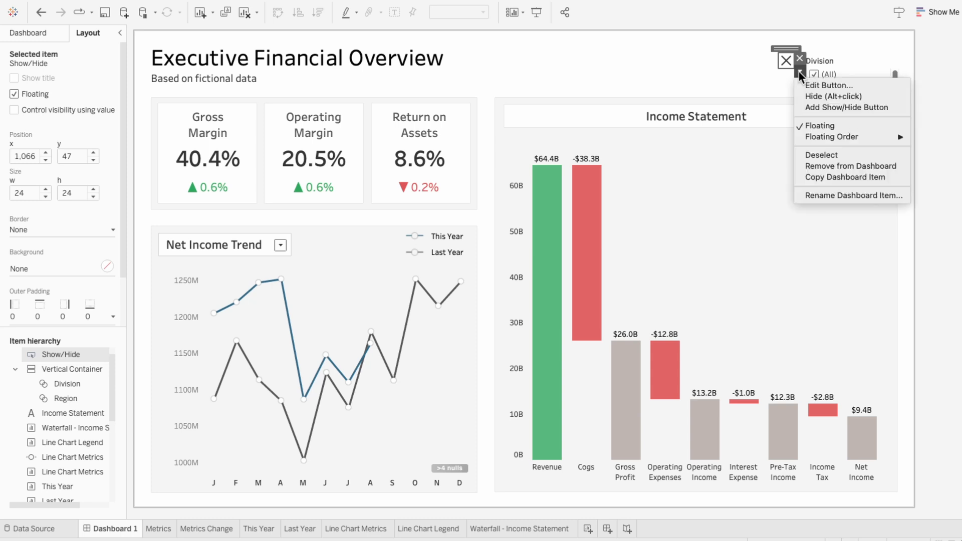
{"action": "left_click", "coordinate": [801, 81]}
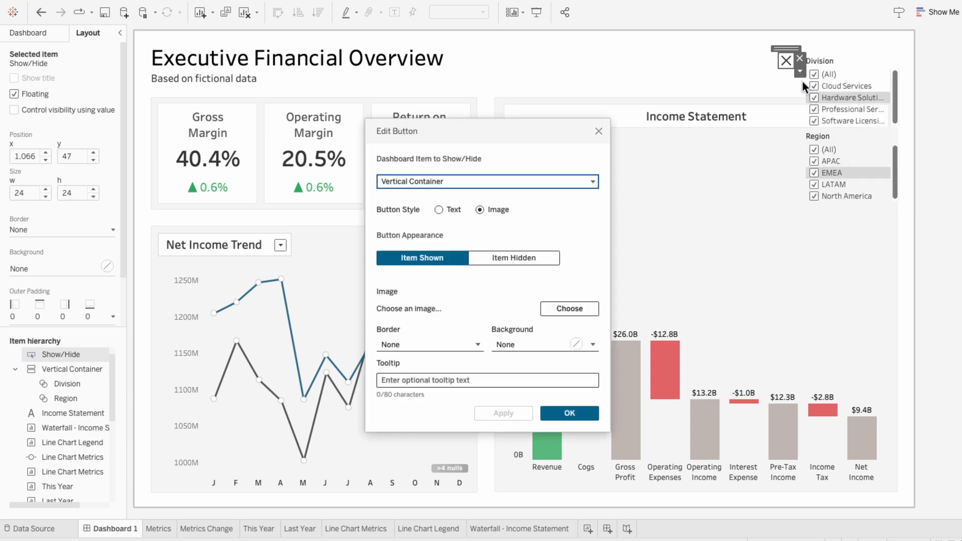
{"action": "left_click", "coordinate": [439, 209]}
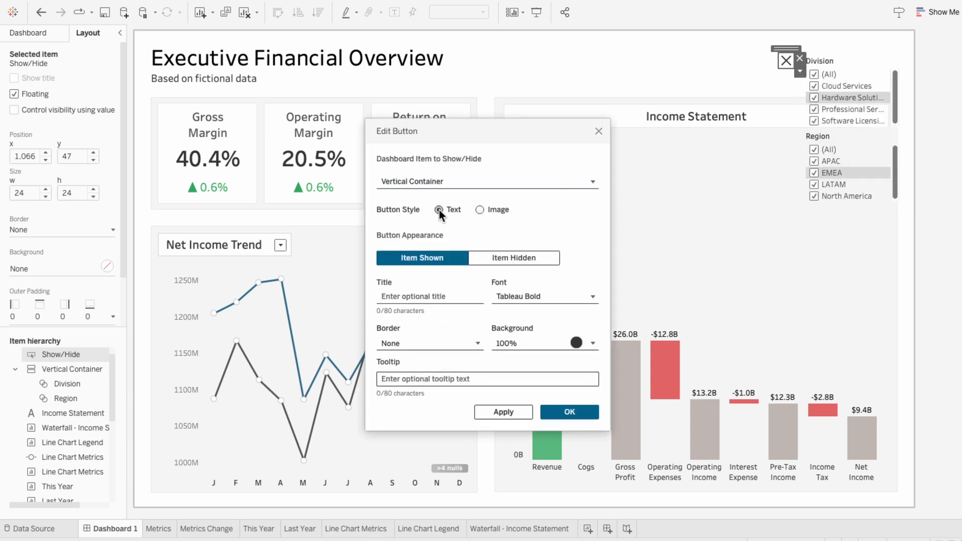
{"action": "left_click", "coordinate": [479, 209]}
{"action": "left_click", "coordinate": [561, 310]}
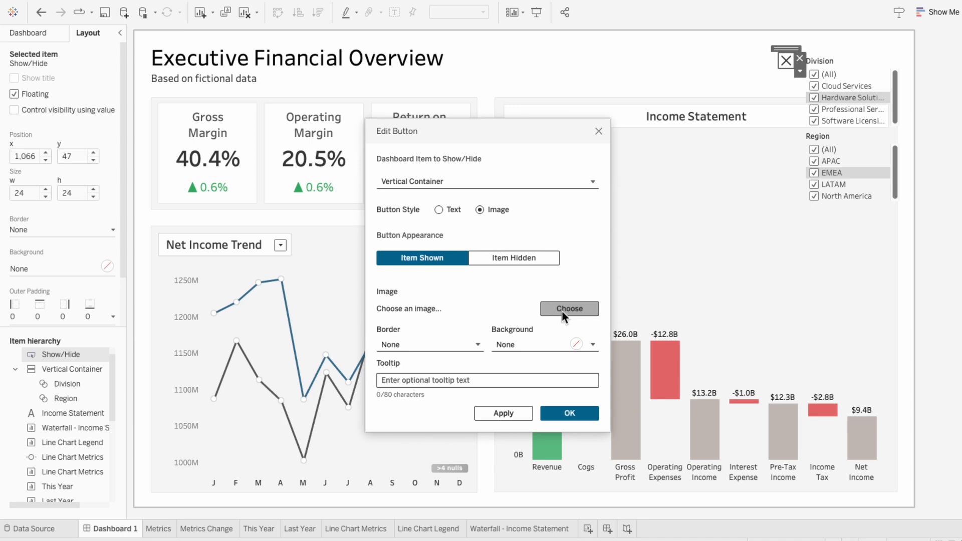
{"action": "double_click", "coordinate": [371, 190]}
{"action": "left_click", "coordinate": [494, 414]}
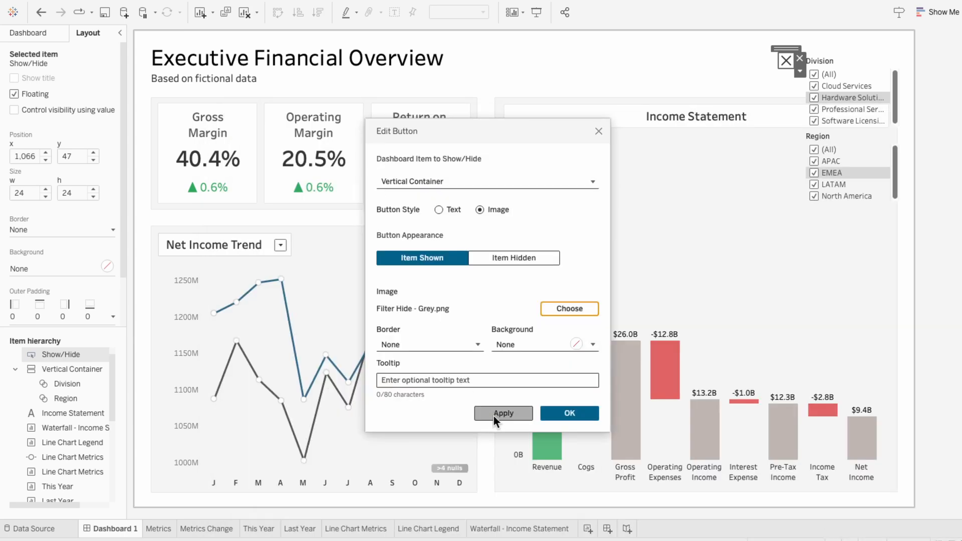
Apply Filter Show - Grey.png as the Show/Hide button's image for the Item Hidden state
{"action": "left_click", "coordinate": [497, 258]}
{"action": "left_click", "coordinate": [566, 306]}
{"action": "double_click", "coordinate": [445, 182]}
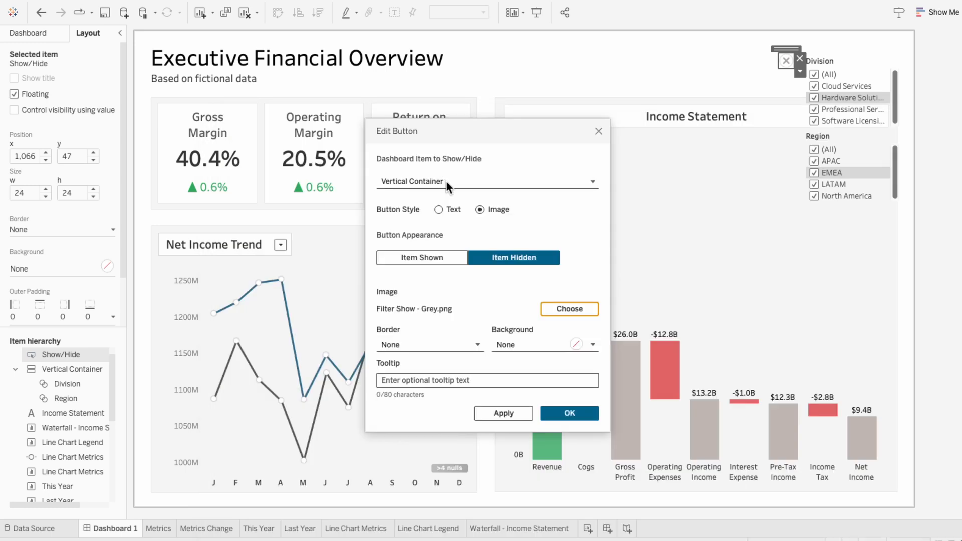
{"action": "left_click", "coordinate": [512, 411]}
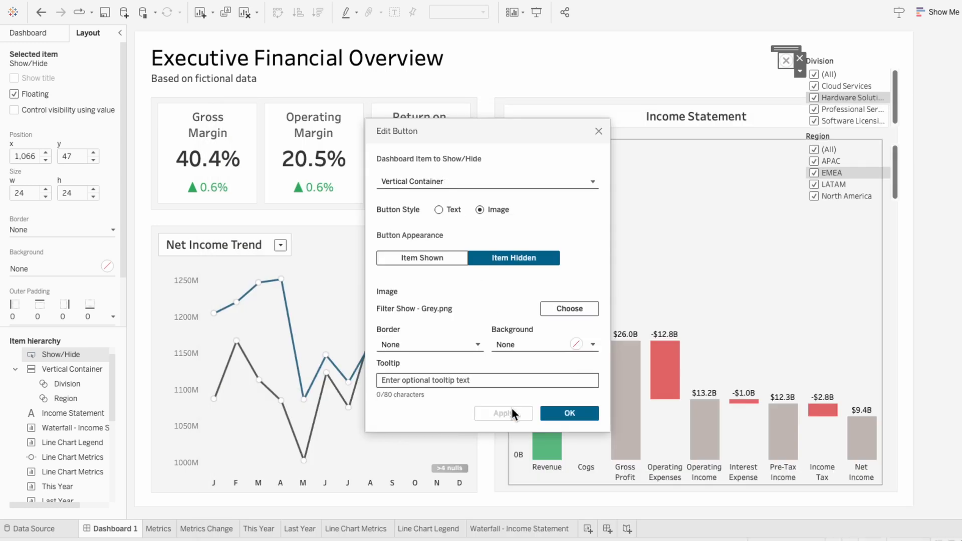
{"action": "left_click", "coordinate": [567, 414]}
Enlarge the Show/Hide button to about 61 by 43 and toggle the filters to check it
{"action": "left_click_drag", "start_coordinate": [778, 52], "coordinate": [756, 41]}
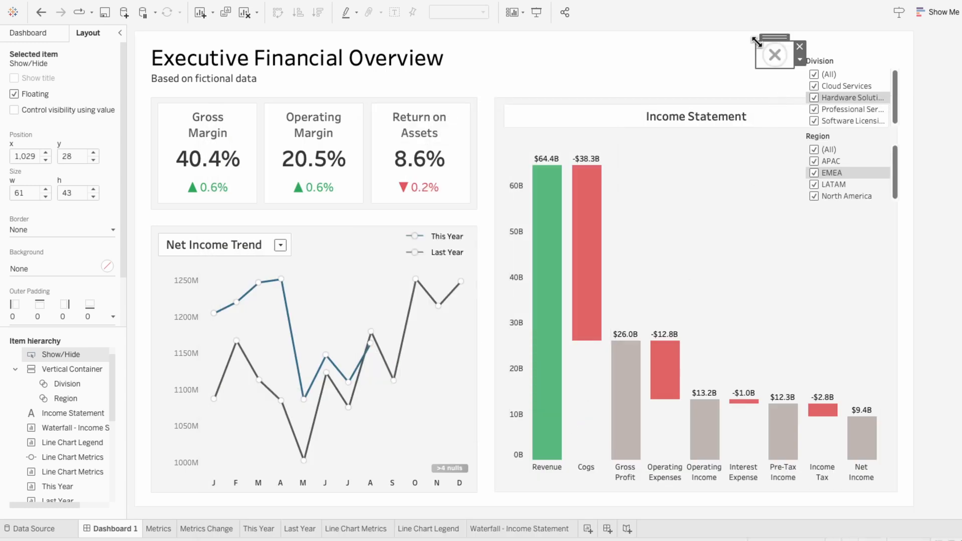
{"action": "left_click", "coordinate": [780, 54], "text": "alt"}
{"action": "left_click", "coordinate": [781, 57], "text": "alt"}
{"action": "left_click", "coordinate": [781, 56], "text": "alt"}
{"action": "left_click", "coordinate": [780, 56], "text": "alt"}
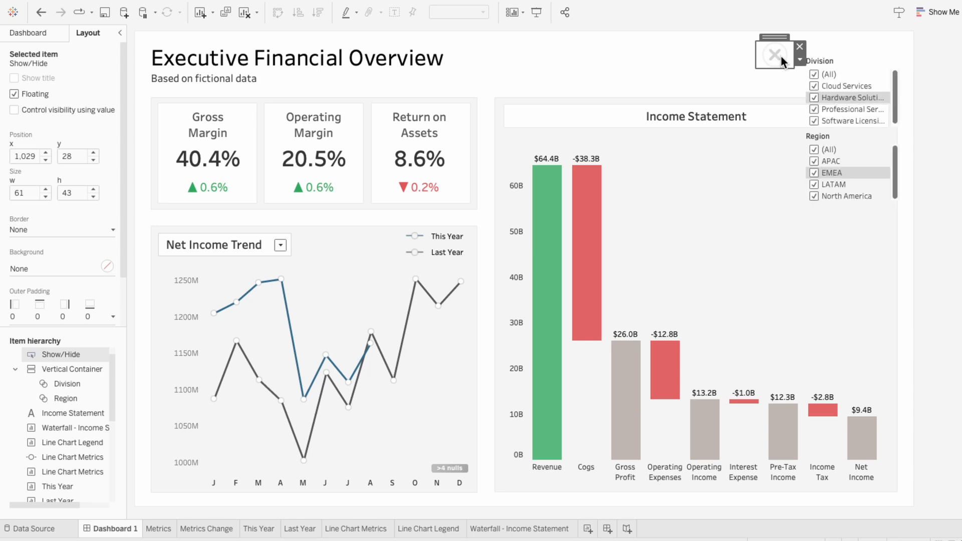
Move the filter container down and left, to about x 1041, y 80
{"action": "left_click", "coordinate": [843, 60]}
{"action": "left_click", "coordinate": [68, 368]}
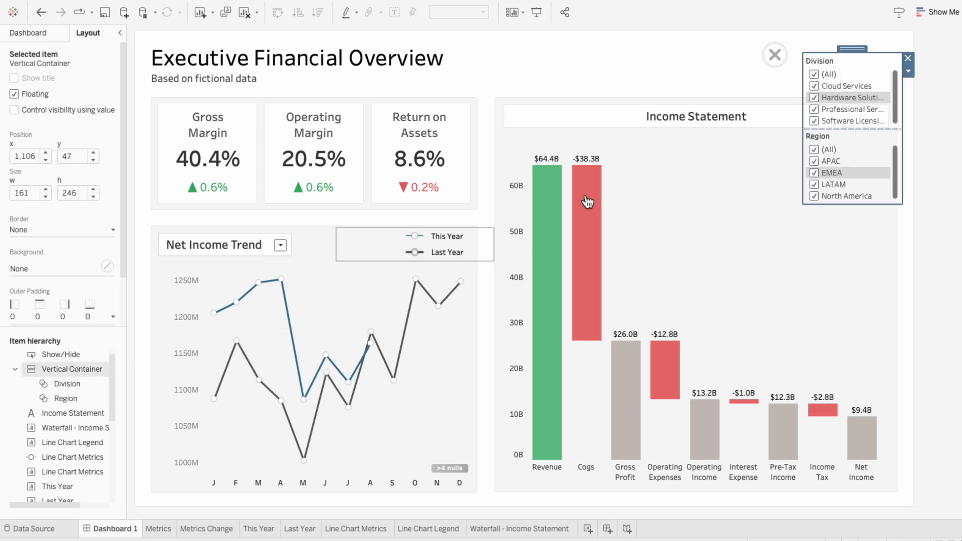
{"action": "left_click_drag", "start_coordinate": [852, 48], "coordinate": [810, 45]}
Resize the Show/Hide button to about 48 by 37, place it at about x 1131, y 45, and toggle the filters
{"action": "left_click", "coordinate": [785, 50]}
{"action": "left_click", "coordinate": [774, 51], "text": "alt"}
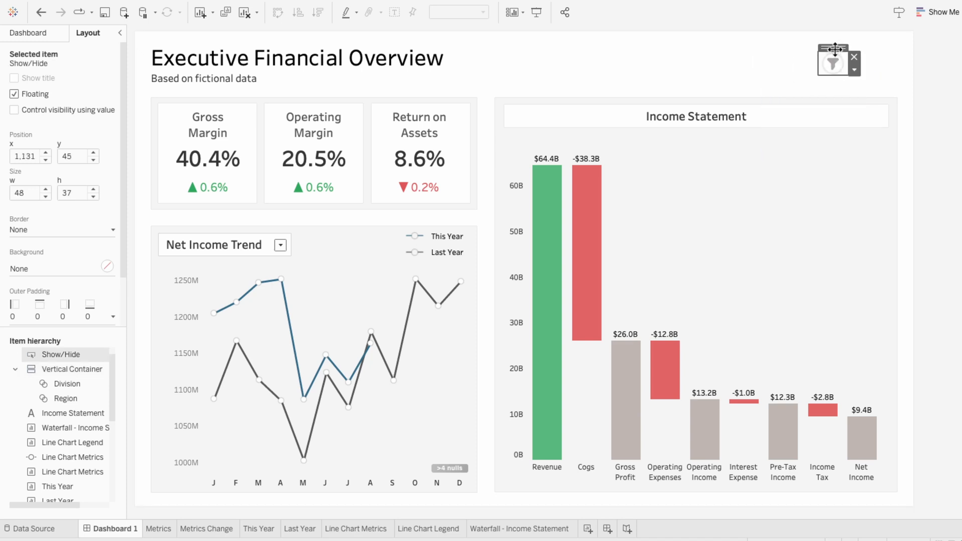
{"action": "left_click", "coordinate": [833, 59], "text": "alt"}
{"action": "left_click", "coordinate": [832, 59], "text": "alt"}
{"action": "left_click", "coordinate": [832, 59], "text": "alt"}
Move the filter container right so it sits directly below the Show/Hide button
{"action": "left_click", "coordinate": [826, 78]}
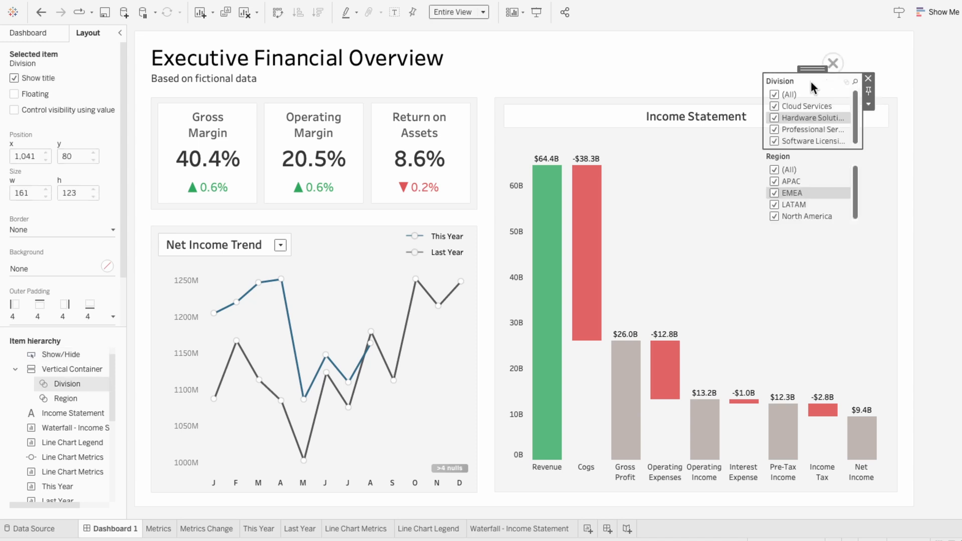
{"action": "left_click", "coordinate": [64, 368]}
{"action": "left_click_drag", "start_coordinate": [812, 69], "coordinate": [857, 74]}
Check the filter Show/Hide button in presentation mode by toggling the filters several times
{"action": "left_click", "coordinate": [535, 12]}
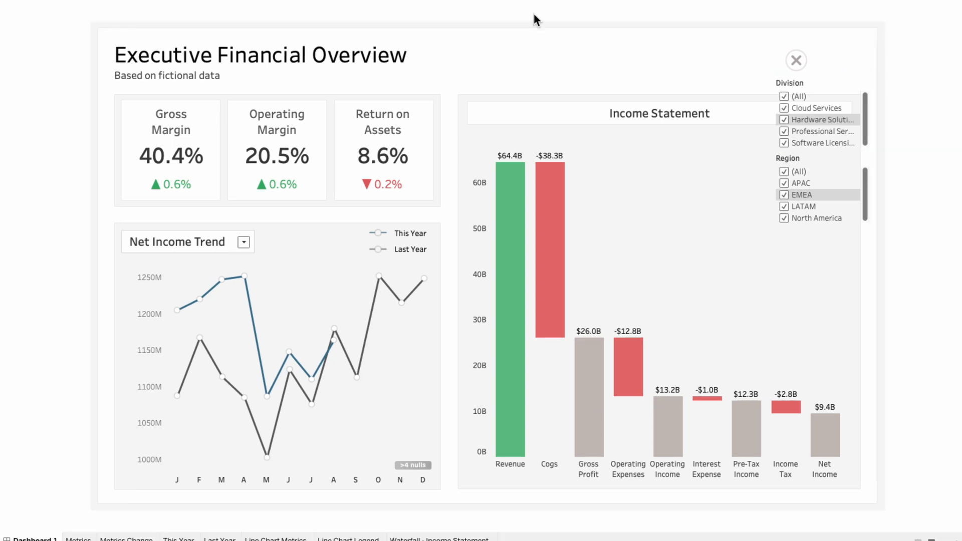
{"action": "left_click", "coordinate": [797, 61]}
{"action": "left_click", "coordinate": [798, 61]}
{"action": "left_click", "coordinate": [798, 61]}
{"action": "left_click", "coordinate": [799, 62]}
{"action": "key", "text": "Escape"}
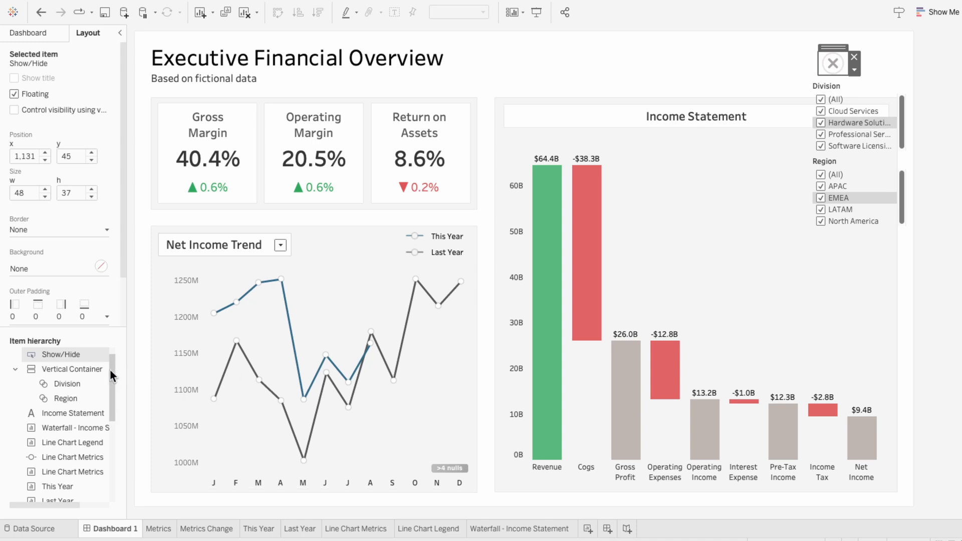
Enlarge the filter container so the Division and Region lists fit without scrollbars, and hide it after a presentation-mode check
{"action": "left_click", "coordinate": [70, 369]}
{"action": "left_click_drag", "start_coordinate": [885, 229], "coordinate": [884, 244]}
{"action": "left_click", "coordinate": [537, 12]}
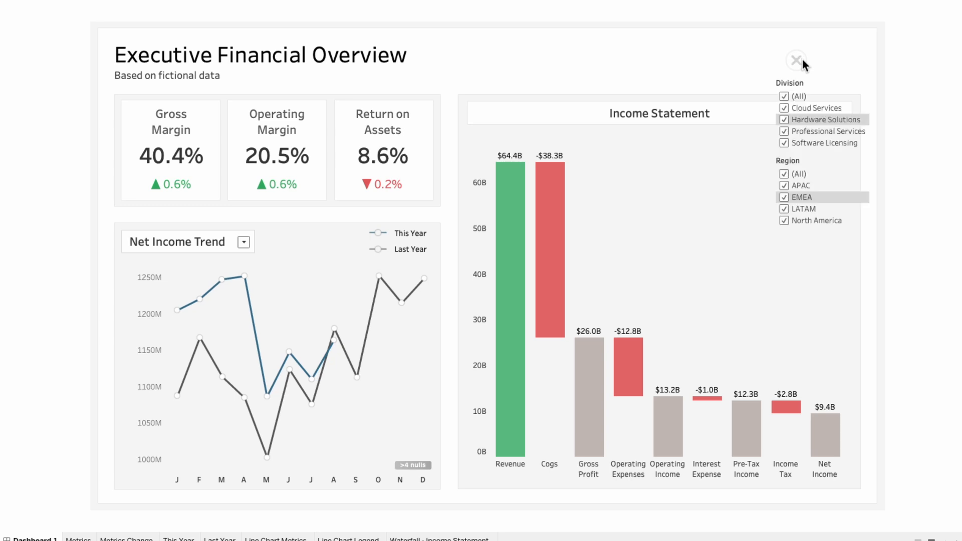
{"action": "key", "text": "Escape"}
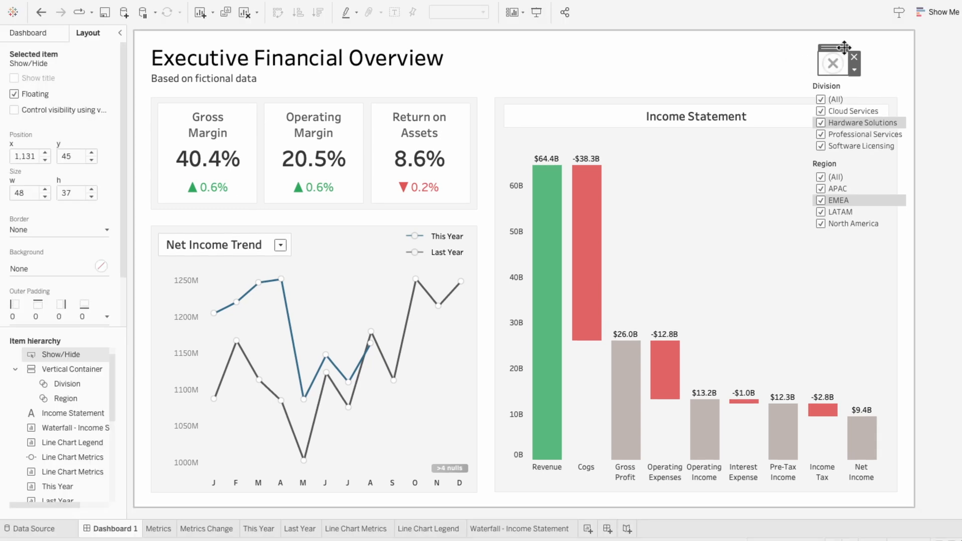
{"action": "left_click", "coordinate": [21, 35]}
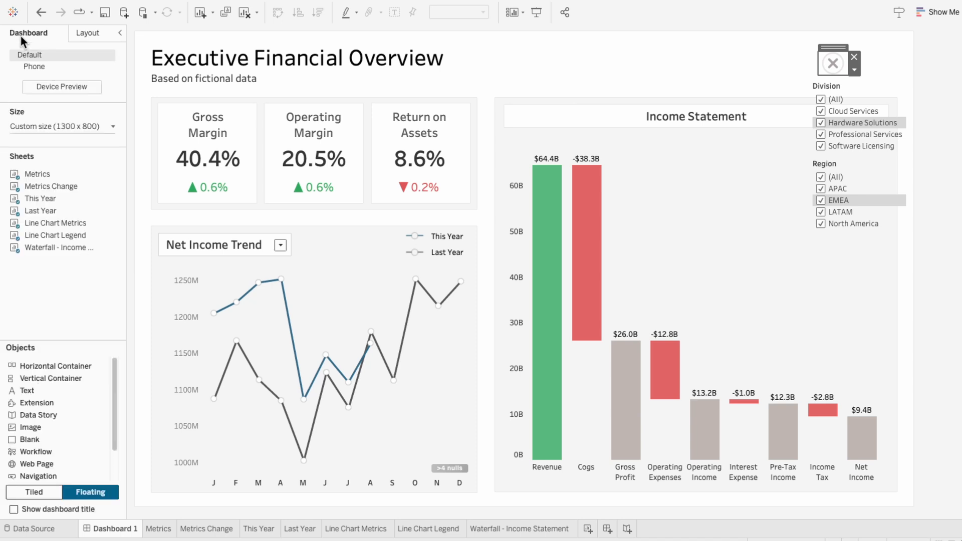
{"action": "left_click", "coordinate": [833, 67]}
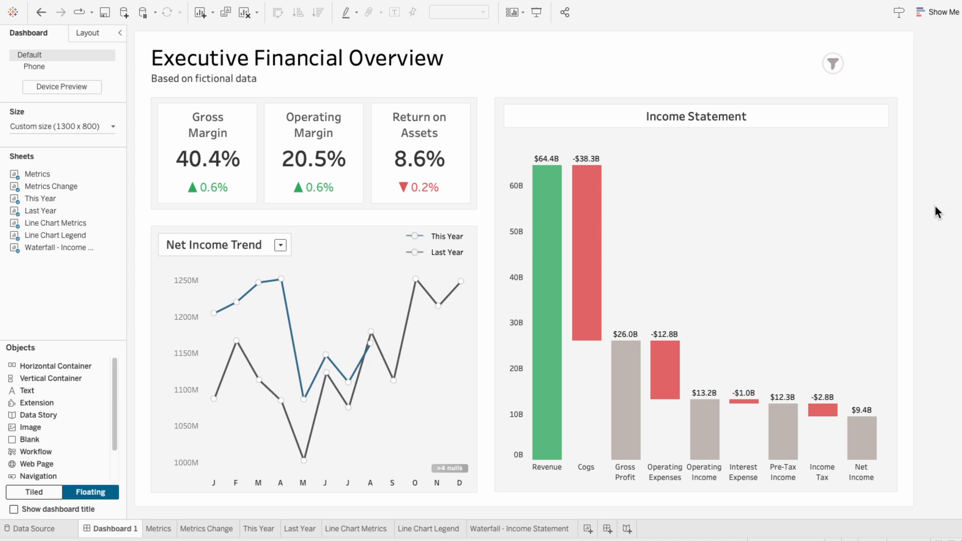
Create a new worksheet and name it Info
{"action": "left_click", "coordinate": [587, 528]}
{"action": "double_click", "coordinate": [590, 531]}
{"action": "type", "text": "Info"}
{"action": "key", "text": "Return"}
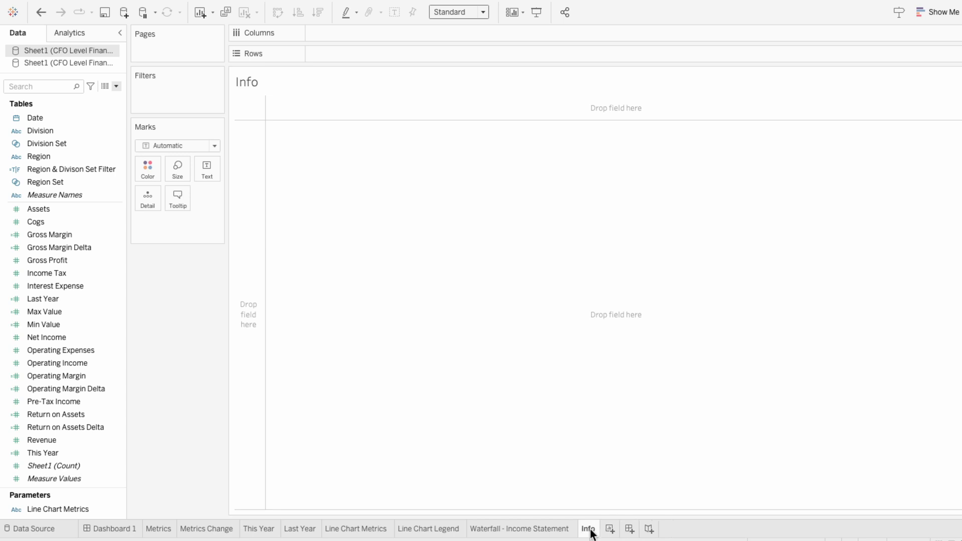
Paste the prepared dashboard note, ending in "All metrics are year-to-date (YTD) as of", into the Info sheet's tooltip
{"action": "left_click", "coordinate": [178, 198]}
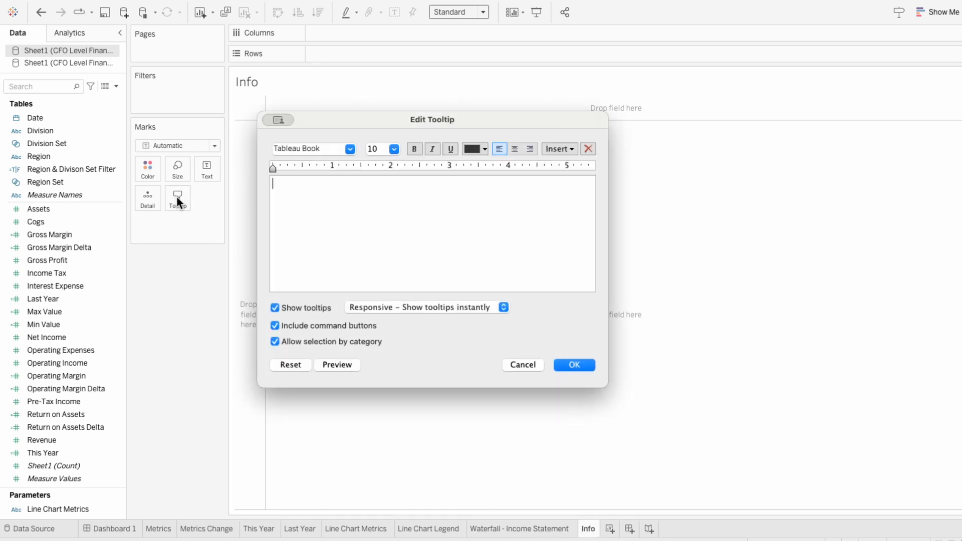
{"action": "type", "text": "Whatever you want to put in here...  This dashboard is powered by 100% fictional data and 100% real effort. All metrics are year-to-date (YTD) as of"}
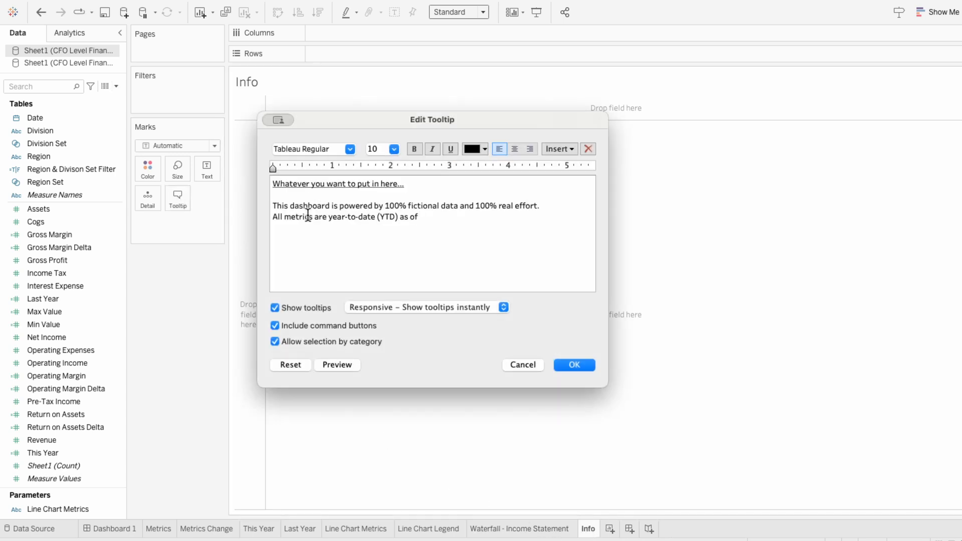
{"action": "left_click", "coordinate": [547, 150]}
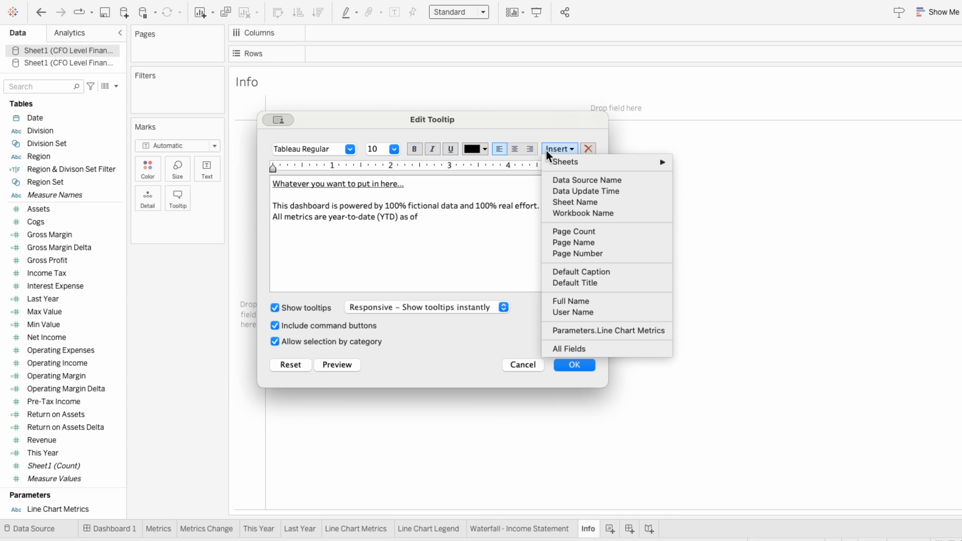
{"action": "left_click", "coordinate": [546, 149]}
{"action": "left_click", "coordinate": [574, 365]}
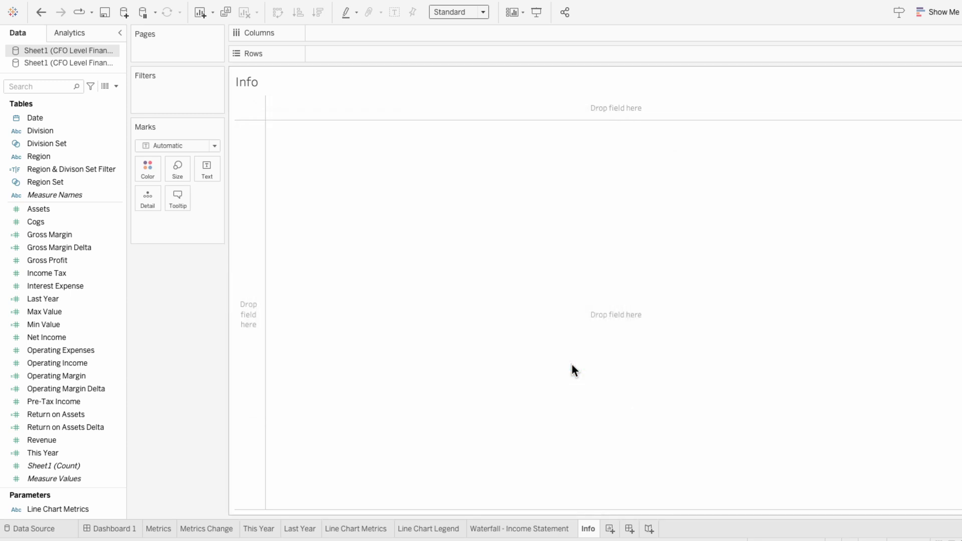
Add Date to the Info sheet's detail as a continuous month
{"action": "left_click_drag", "start_coordinate": [101, 119], "coordinate": [185, 224]}
{"action": "right_click", "coordinate": [185, 223]}
{"action": "left_click", "coordinate": [210, 212]}
Filter the Info sheet on Date by Month / Year, using a Top by-field limit to keep a single month
{"action": "left_click_drag", "start_coordinate": [35, 117], "coordinate": [178, 101]}
{"action": "left_click", "coordinate": [441, 269]}
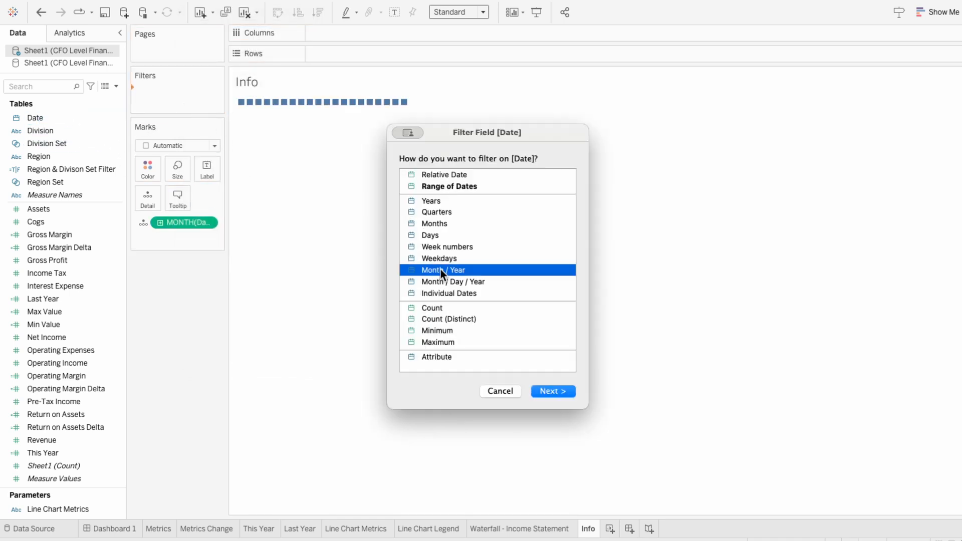
{"action": "left_click", "coordinate": [567, 391]}
{"action": "left_click", "coordinate": [534, 106]}
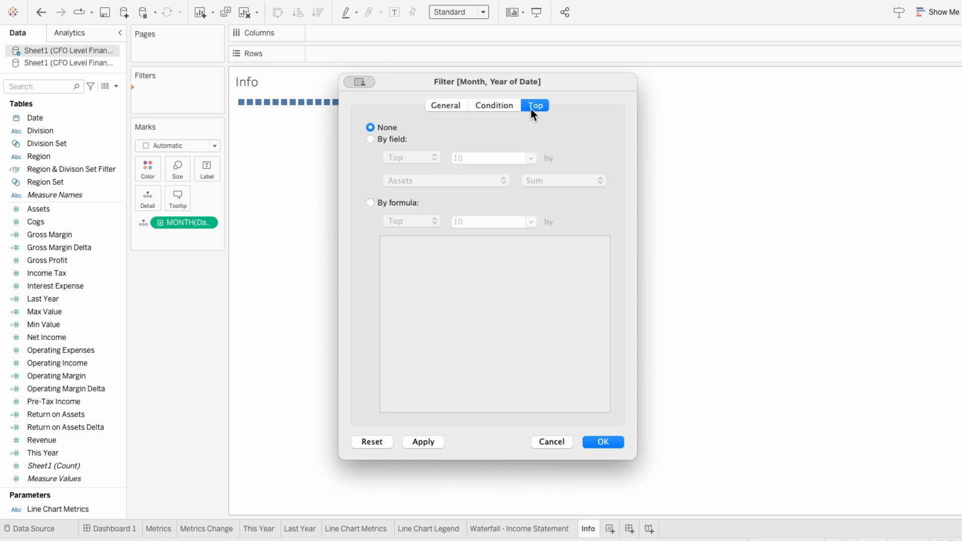
{"action": "left_click", "coordinate": [405, 138]}
{"action": "left_click", "coordinate": [459, 157]}
{"action": "left_click", "coordinate": [464, 176]}
{"action": "left_click", "coordinate": [465, 197]}
{"action": "left_click", "coordinate": [532, 180]}
{"action": "left_click", "coordinate": [549, 217]}
{"action": "left_click", "coordinate": [595, 444]}
Append the MONTH(Date) field in bold to the end of the Info sheet's tooltip text and check the tooltip
{"action": "left_click", "coordinate": [178, 197]}
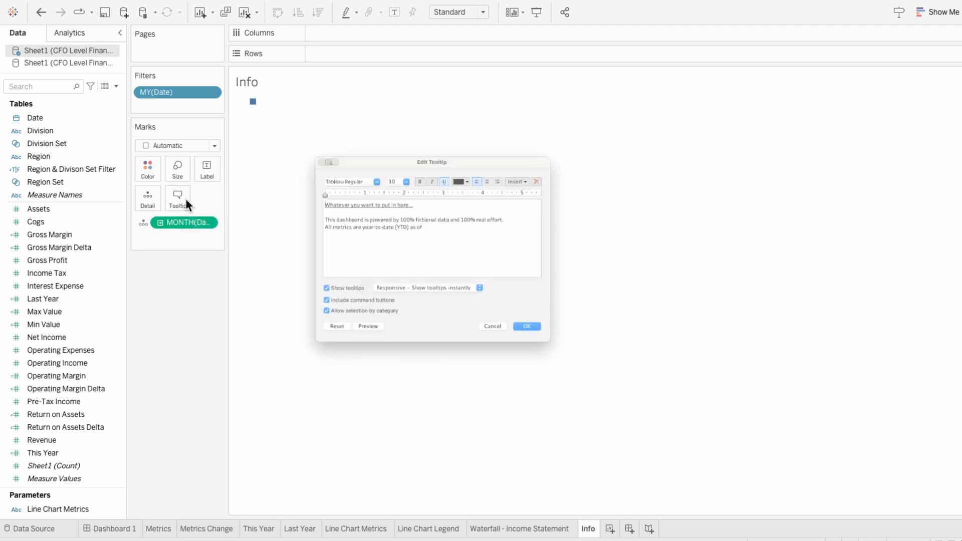
{"action": "left_click", "coordinate": [549, 150]}
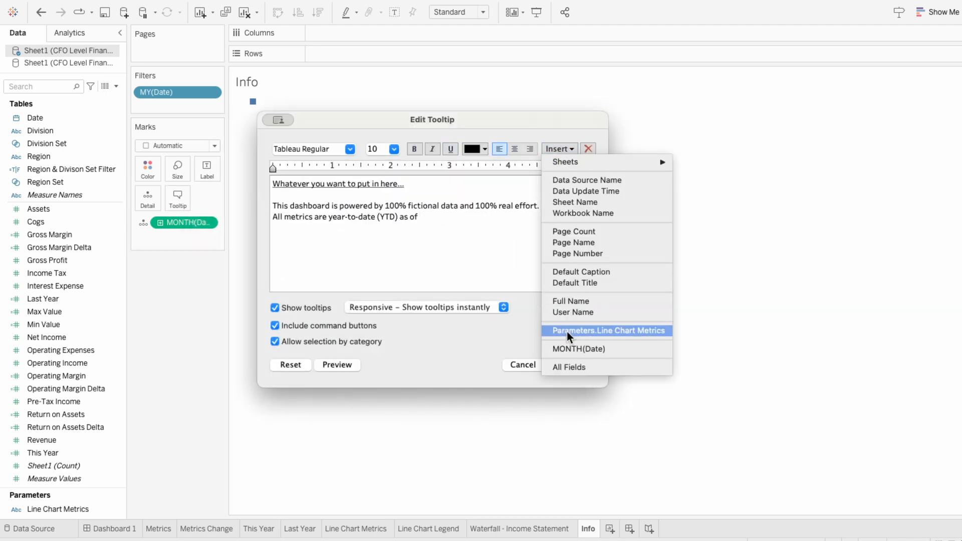
{"action": "left_click", "coordinate": [569, 345]}
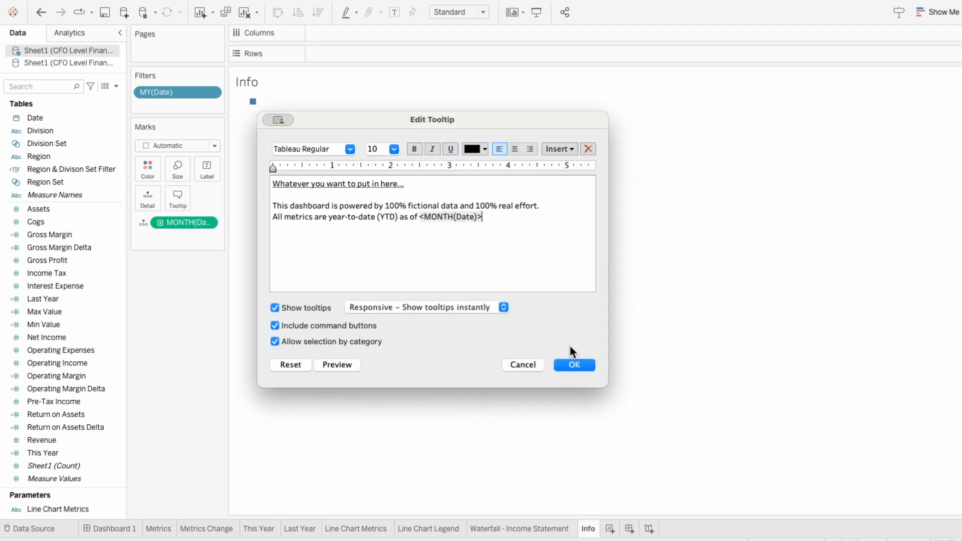
{"action": "left_click", "coordinate": [342, 368]}
{"action": "left_click_drag", "start_coordinate": [420, 216], "coordinate": [511, 216]}
{"action": "key", "text": "super+b"}
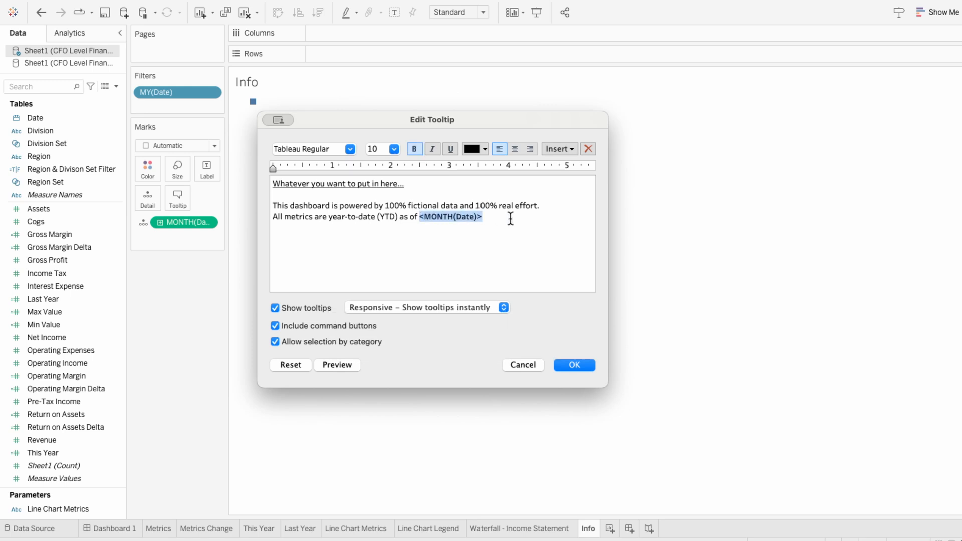
{"action": "left_click", "coordinate": [575, 365]}
{"action": "mouse_move", "coordinate": [254, 103]}
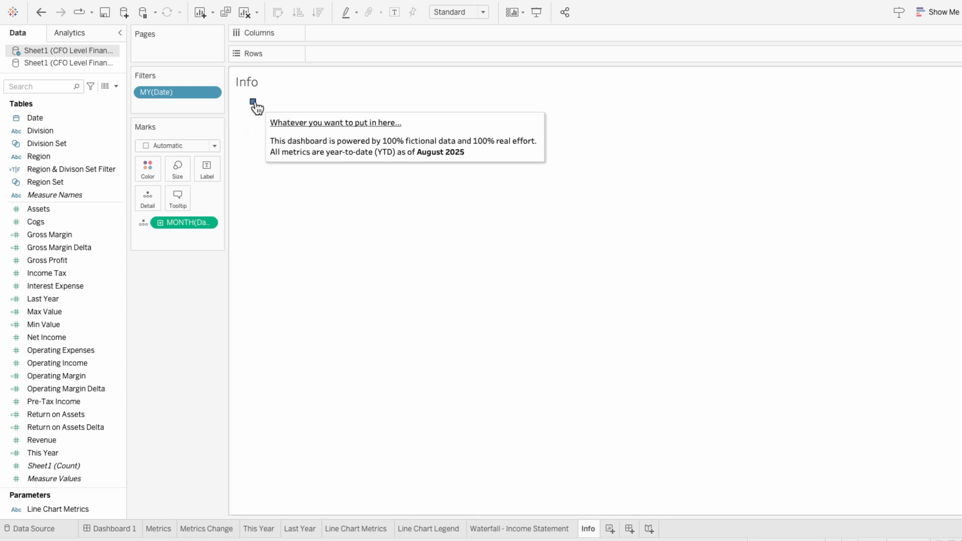
Change the Info sheet's mark type to Shape and assign the information icon from the My Shapes palette
{"action": "left_click", "coordinate": [181, 145]}
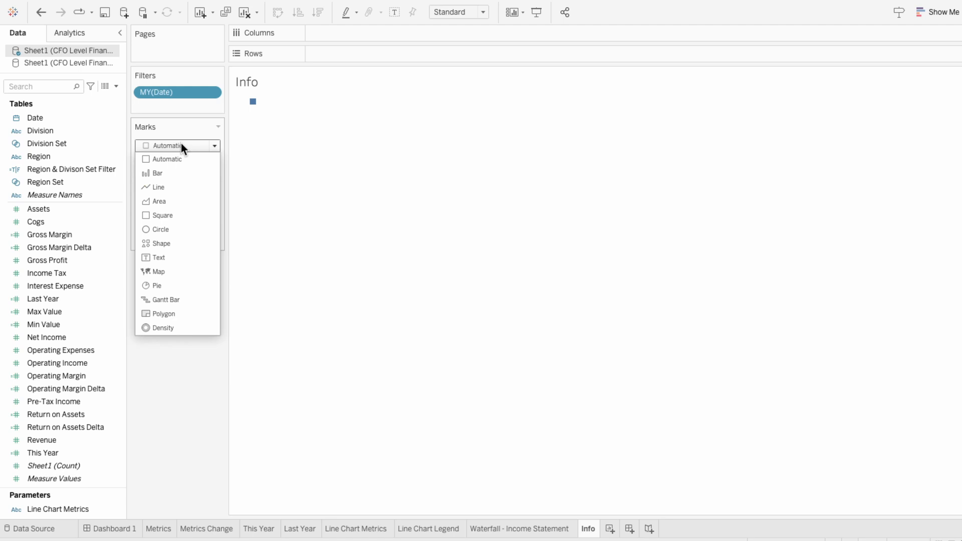
{"action": "left_click", "coordinate": [176, 245]}
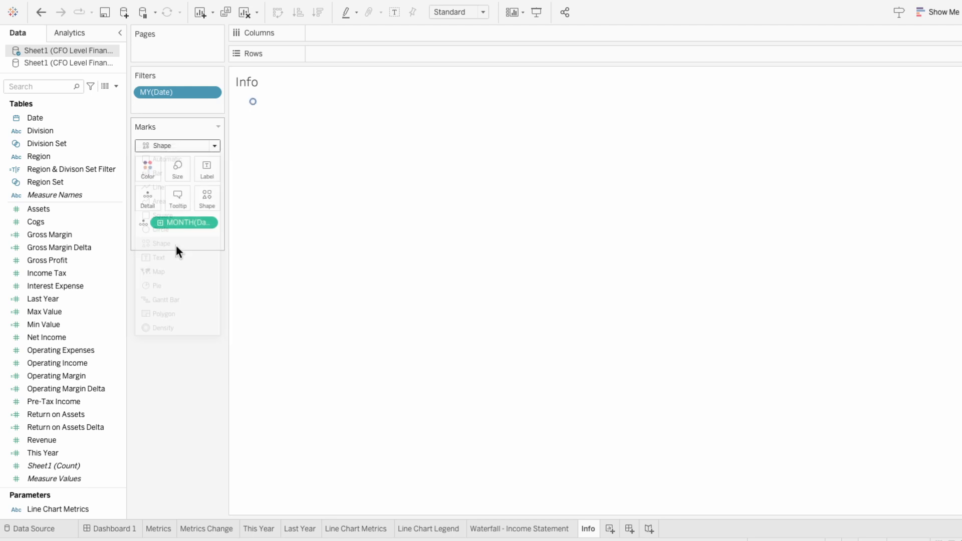
{"action": "left_click", "coordinate": [206, 196]}
{"action": "left_click", "coordinate": [218, 282]}
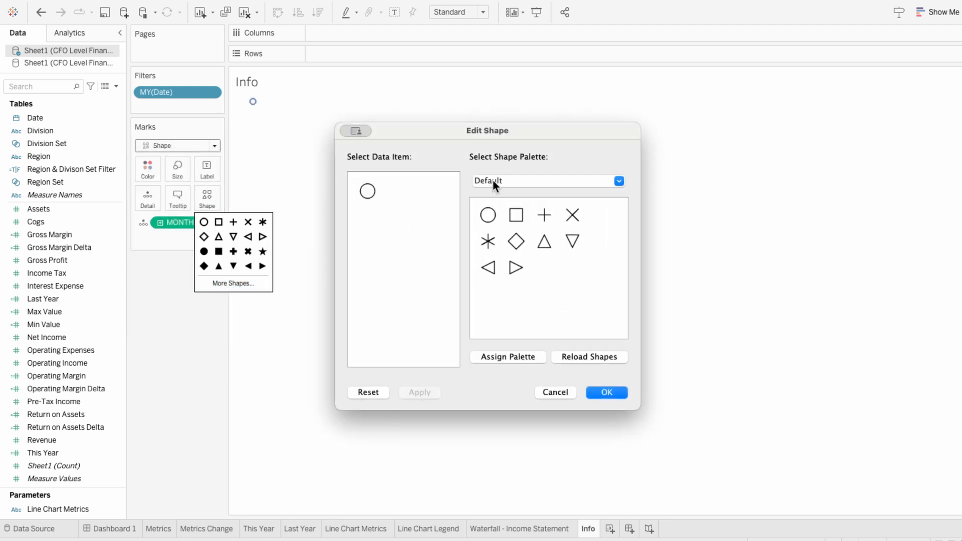
{"action": "left_click", "coordinate": [499, 183]}
{"action": "left_click", "coordinate": [509, 300]}
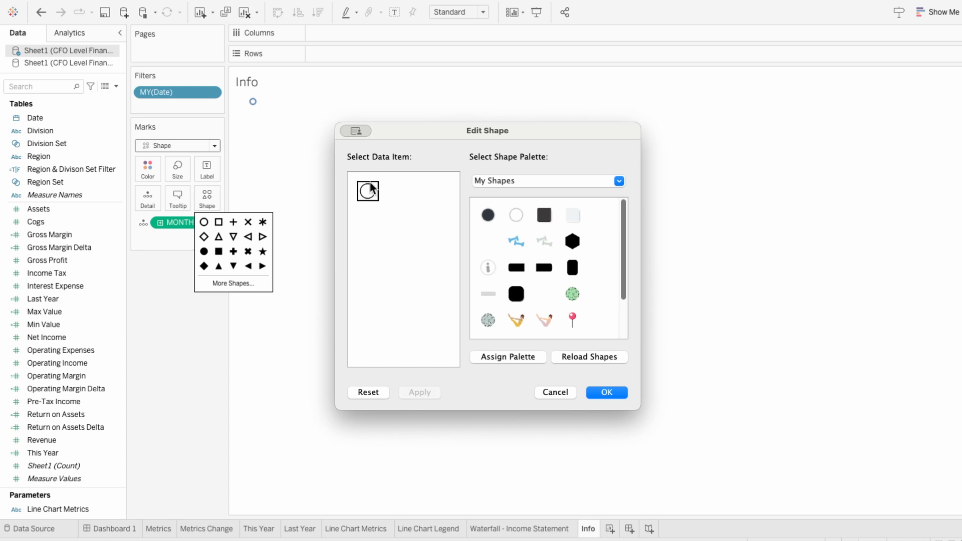
{"action": "left_click", "coordinate": [492, 270]}
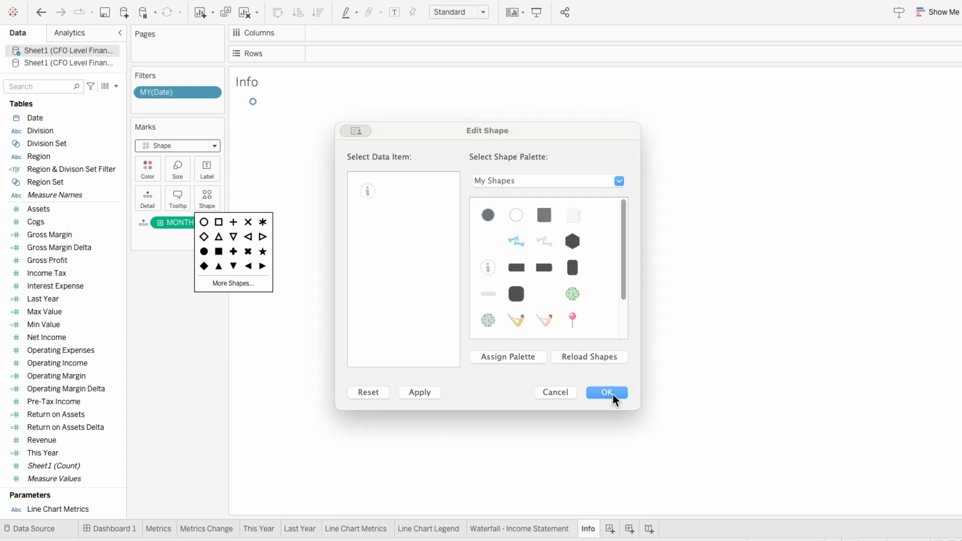
{"action": "left_click", "coordinate": [612, 395]}
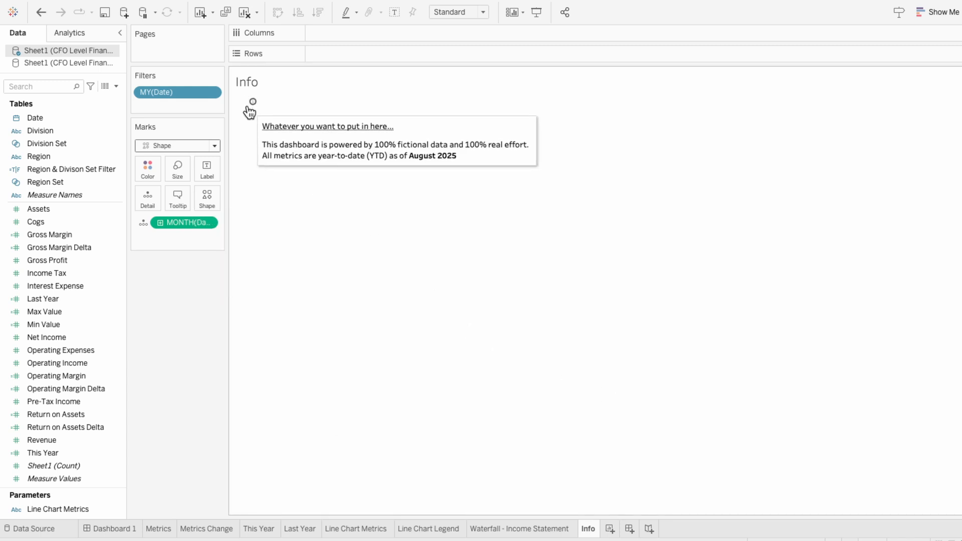
Enlarge the information icon on the Info sheet using the mark size
{"action": "left_click_drag", "start_coordinate": [252, 108], "coordinate": [412, 152]}
{"action": "left_click", "coordinate": [176, 178]}
{"action": "left_click_drag", "start_coordinate": [209, 199], "coordinate": [221, 200]}
{"action": "left_click", "coordinate": [297, 300]}
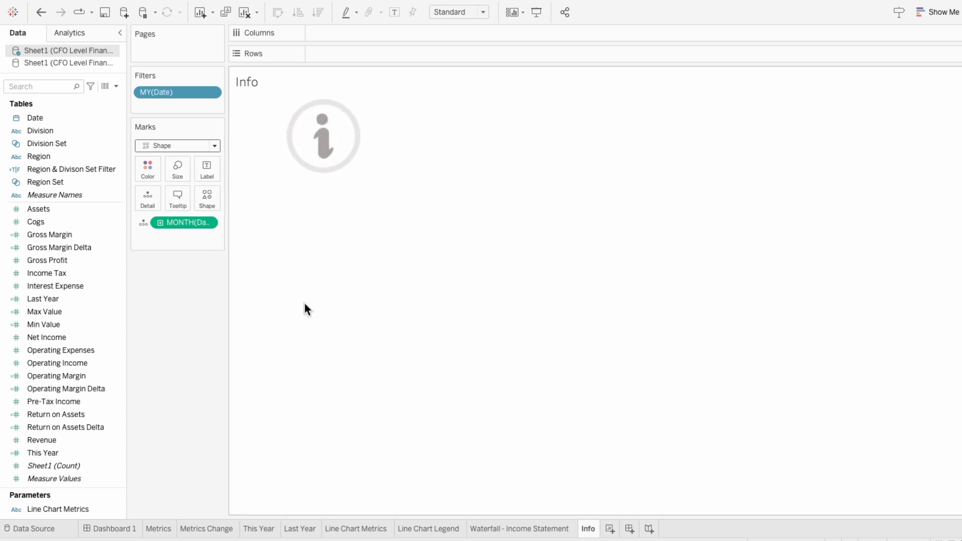
Add the Info sheet to Dashboard 1 as a floating object and hide its title
{"action": "left_click", "coordinate": [124, 530]}
{"action": "left_click_drag", "start_coordinate": [31, 259], "coordinate": [589, 62]}
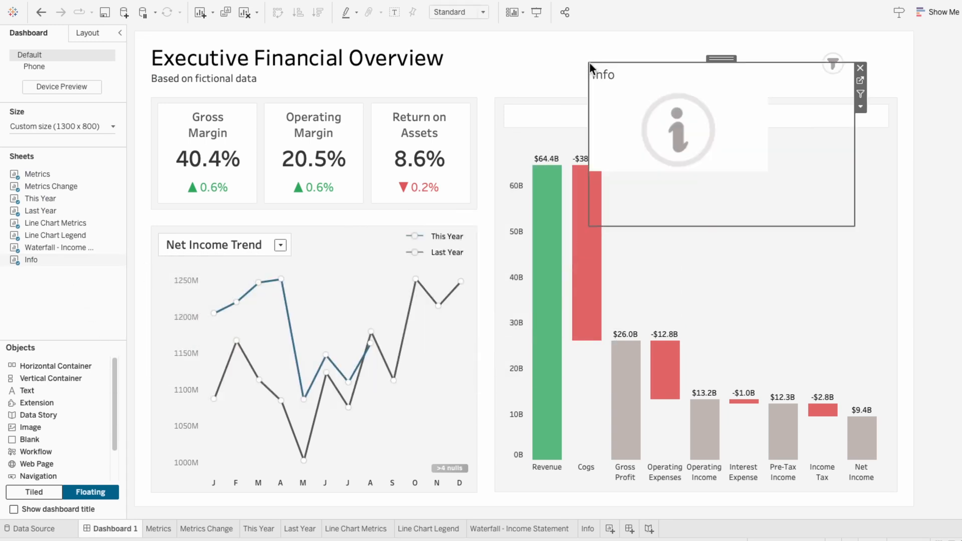
{"action": "right_click", "coordinate": [608, 72]}
{"action": "left_click", "coordinate": [624, 102]}
Shrink the floating Info sheet to icon size beside the filter button and set its fit to Entire View
{"action": "left_click_drag", "start_coordinate": [590, 225], "coordinate": [810, 95]}
{"action": "left_click_drag", "start_coordinate": [836, 58], "coordinate": [879, 46]}
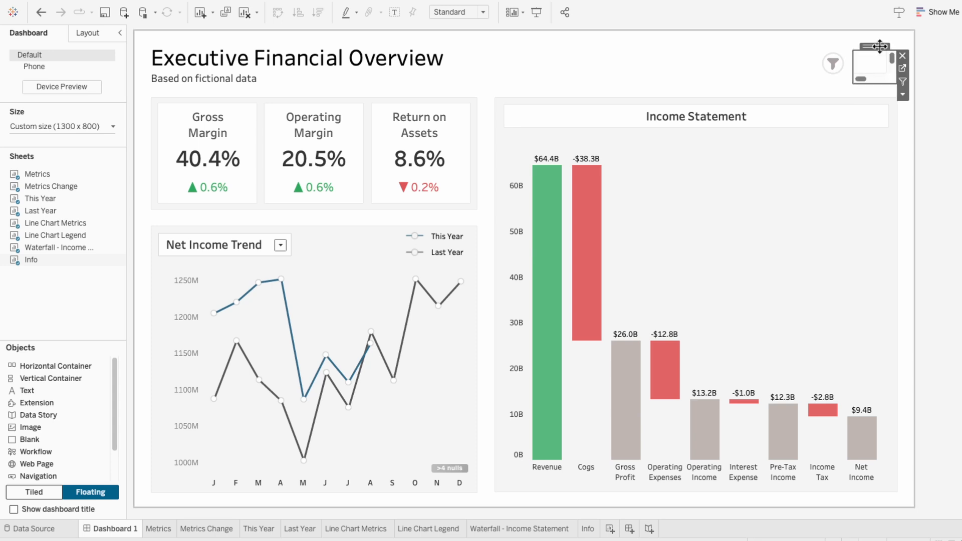
{"action": "left_click", "coordinate": [482, 12]}
{"action": "left_click", "coordinate": [479, 52]}
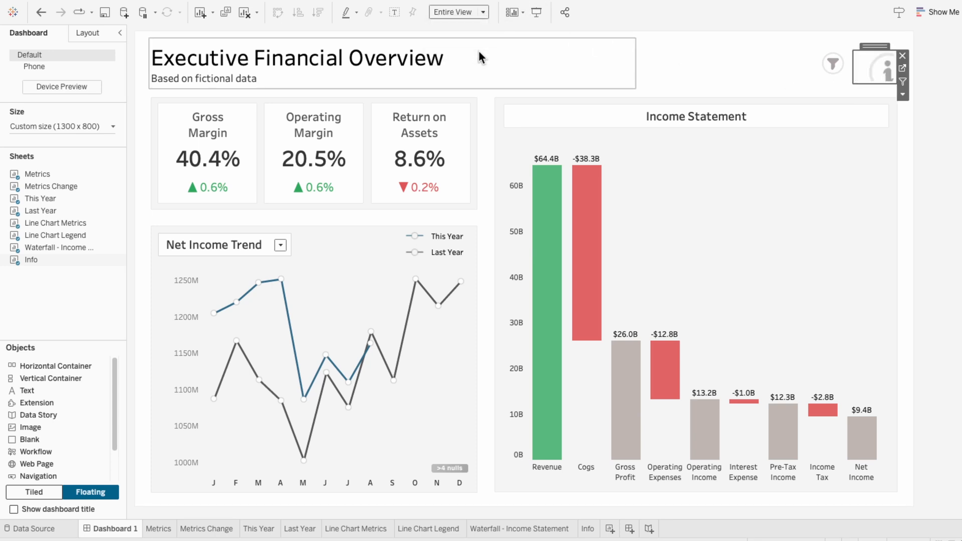
Check the information icon's tooltip on the dashboard, including in presentation mode
{"action": "mouse_move", "coordinate": [882, 72]}
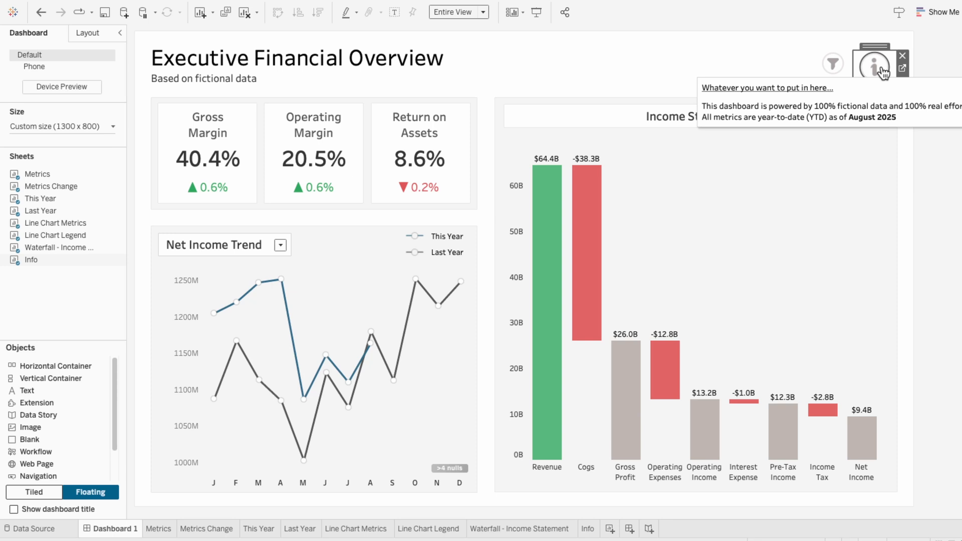
{"action": "left_click", "coordinate": [534, 17]}
{"action": "mouse_move", "coordinate": [837, 65]}
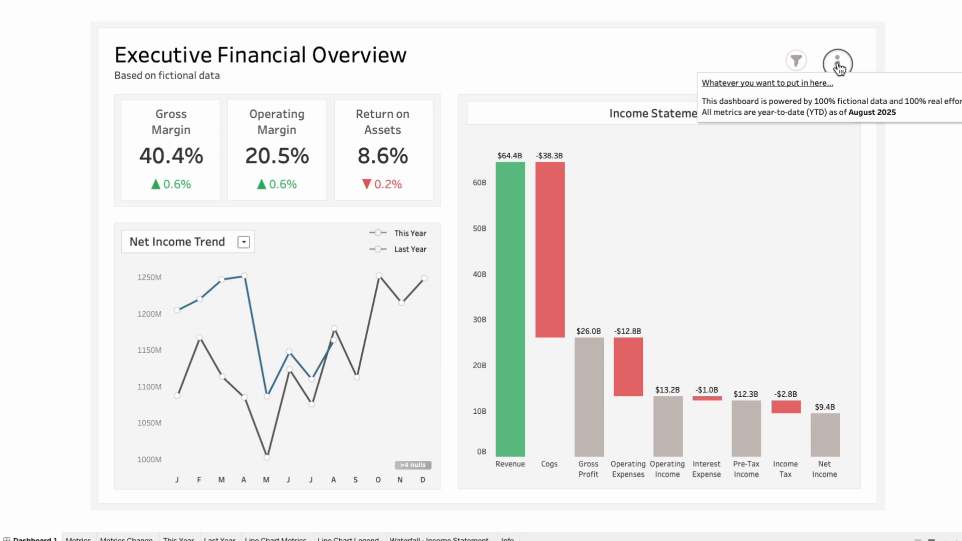
{"action": "key", "text": "Escape"}
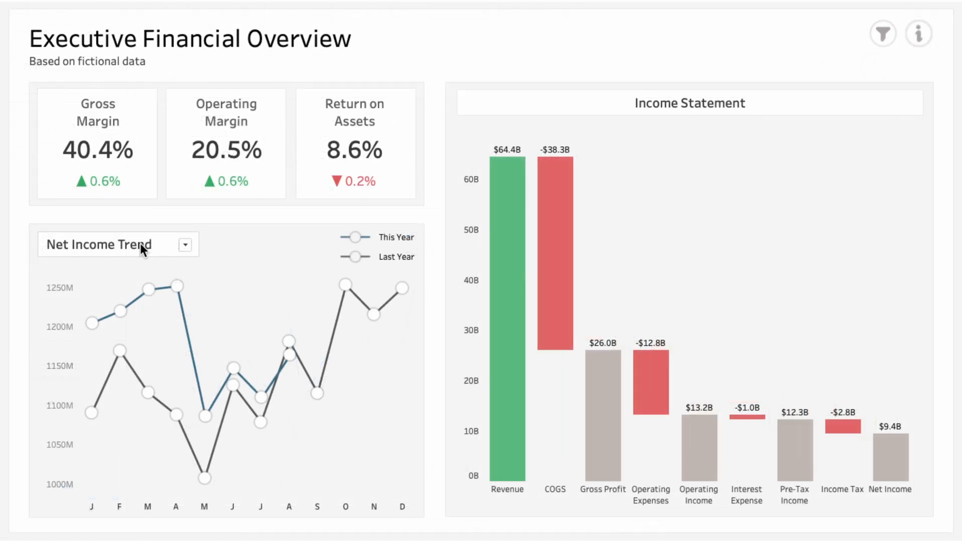
Switch the trend line chart's metric to Revenue
{"action": "left_click", "coordinate": [185, 245]}
{"action": "left_click", "coordinate": [188, 257]}
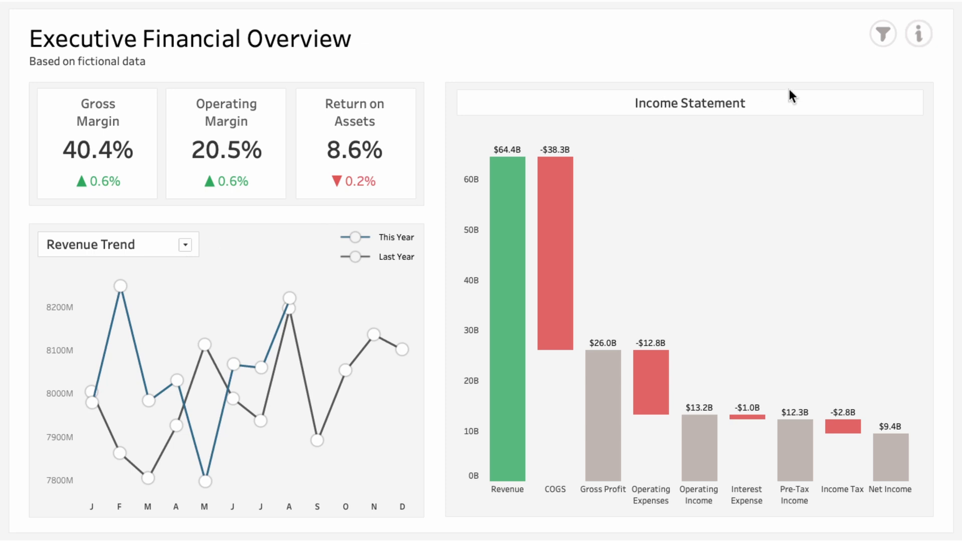
Exclude Hardware Solutions, Professional Services and the APAC region with the collapsible filters, hide the filters and view the info tooltip
{"action": "left_click", "coordinate": [876, 32]}
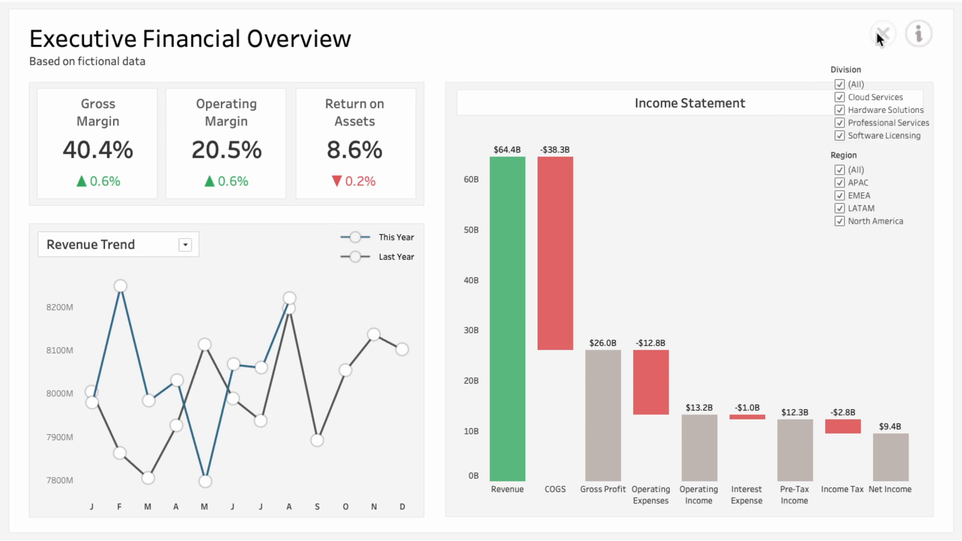
{"action": "left_click", "coordinate": [841, 110]}
{"action": "left_click", "coordinate": [840, 122]}
{"action": "left_click", "coordinate": [839, 182]}
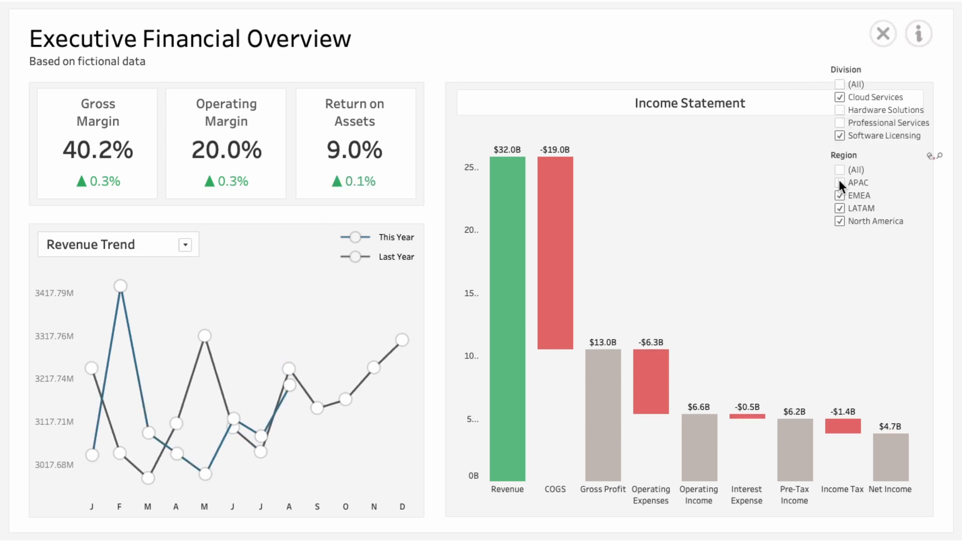
{"action": "left_click", "coordinate": [881, 31]}
{"action": "mouse_move", "coordinate": [918, 35]}
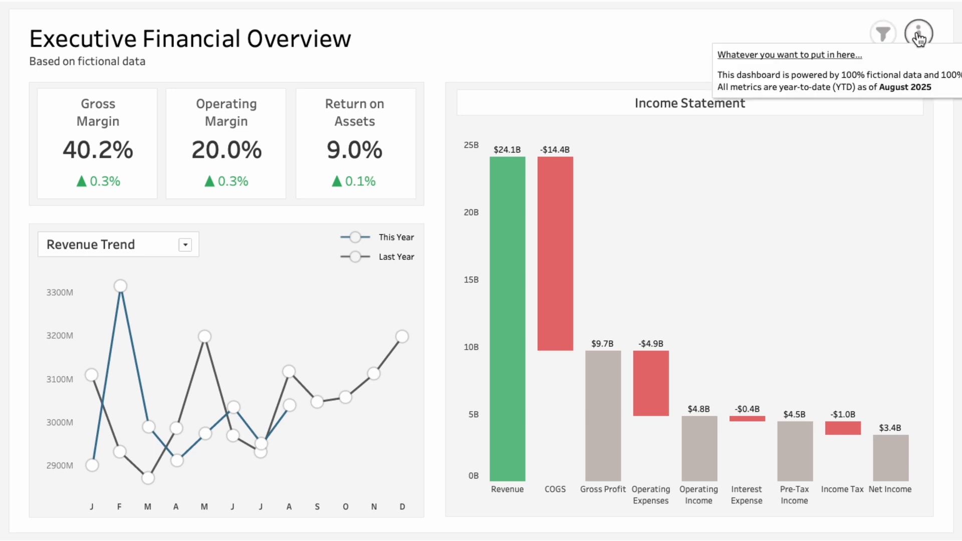